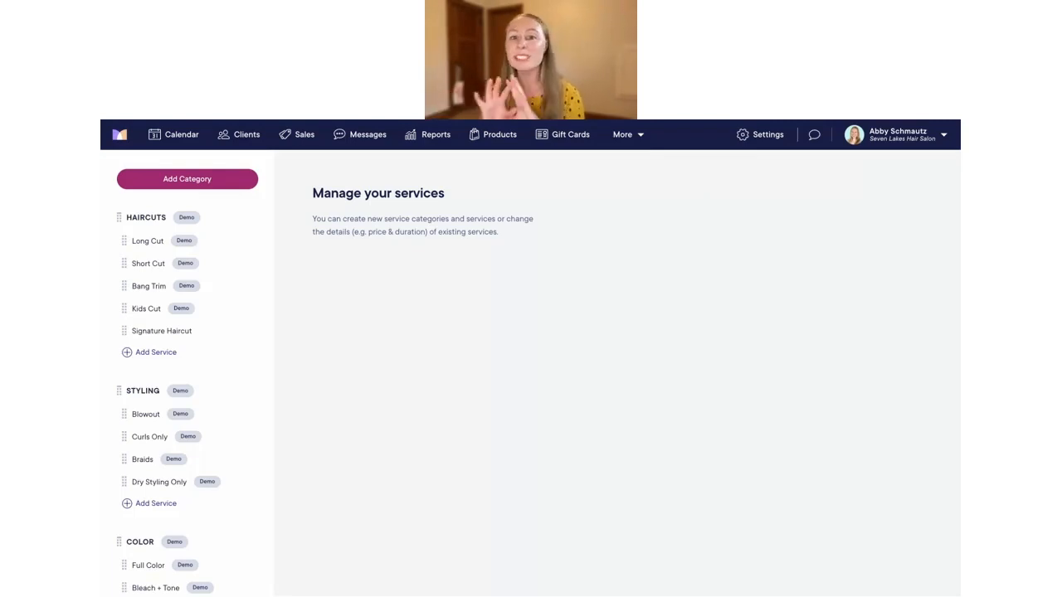
Start creating a new customization option group for the Signature Haircut service.
left_click(155, 334)
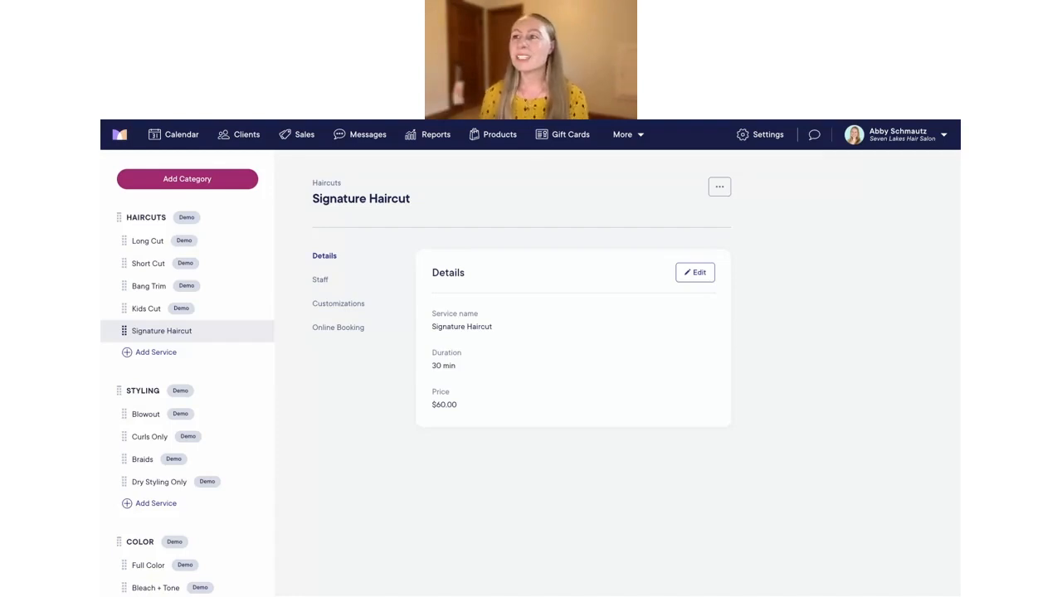
left_click(339, 304)
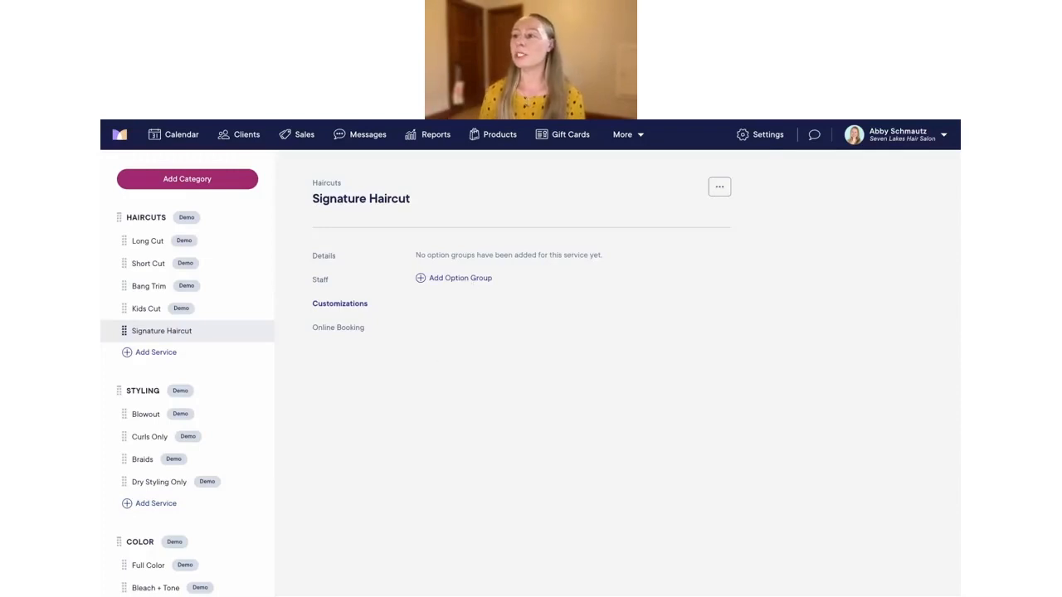
left_click(458, 278)
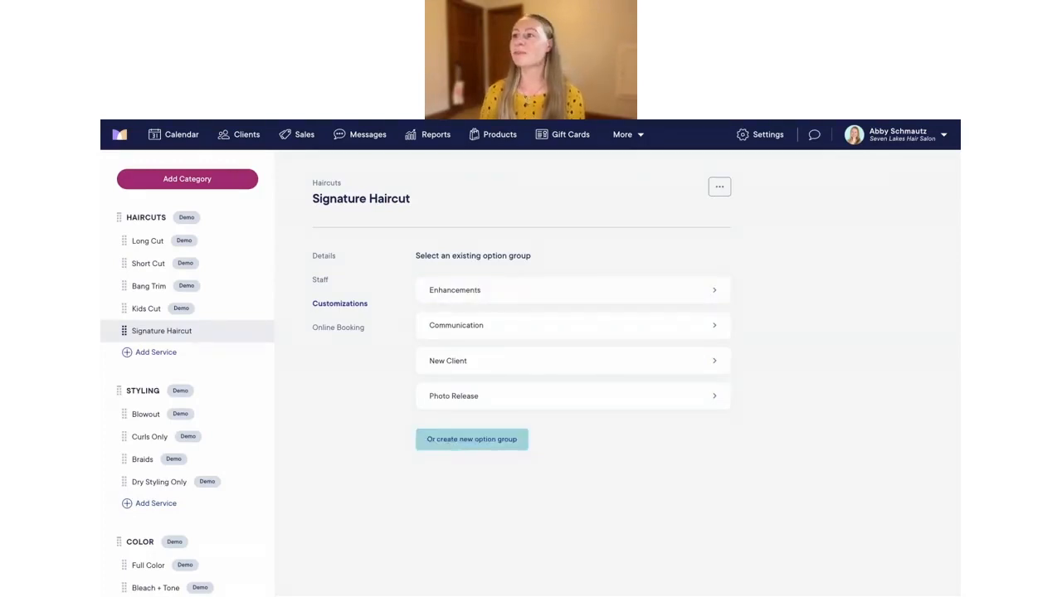
left_click(471, 438)
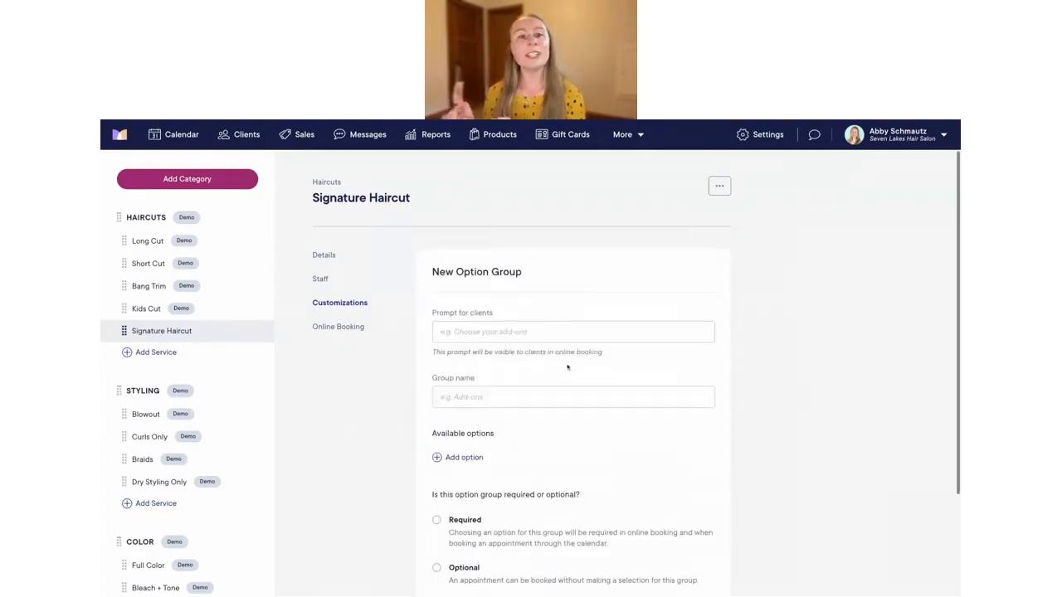
Set the option group's client prompt to "What is your desired hair length?" and its group name to "Hair length".
scroll(568, 366, "down", 1)
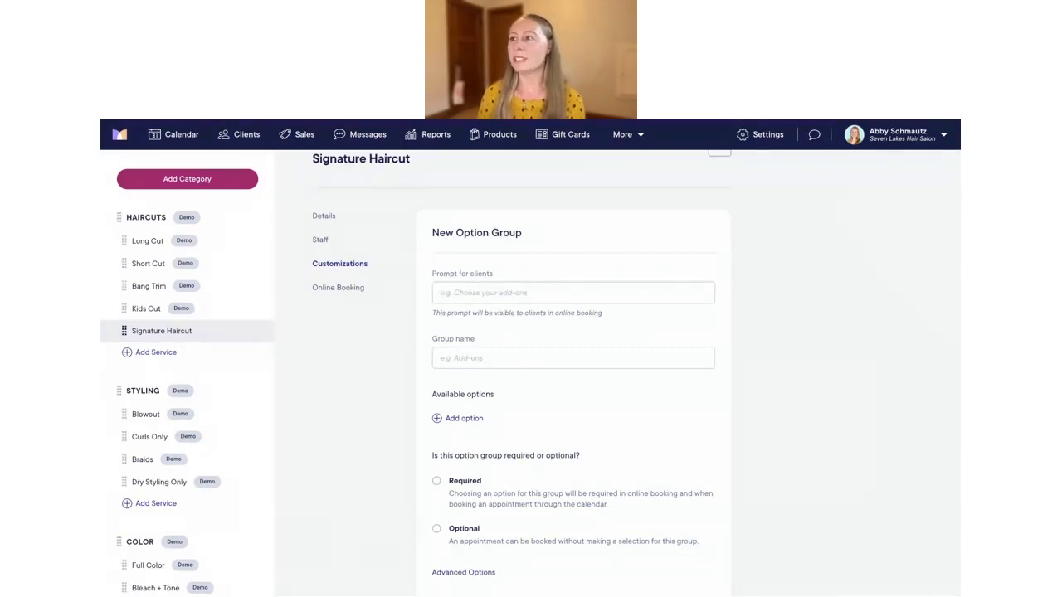
left_click(454, 293)
type("What is your desired hair length?")
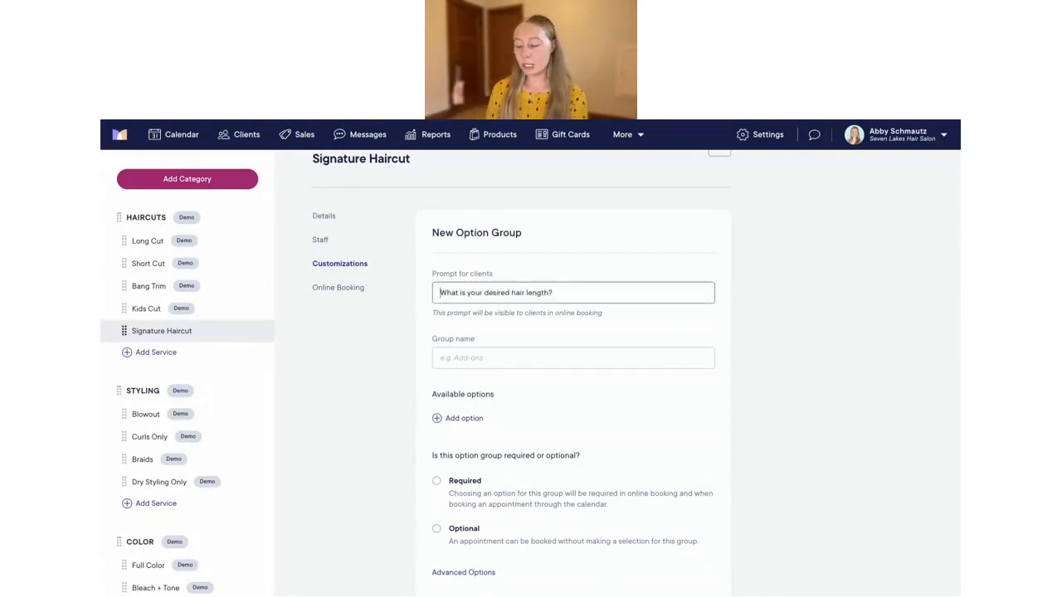
left_click(482, 352)
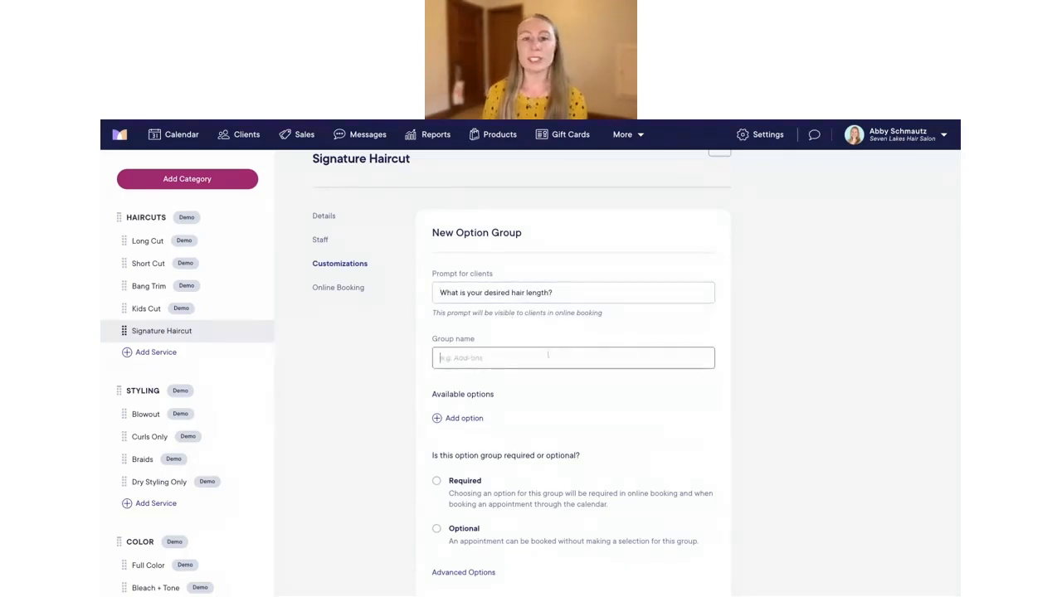
type("Hair")
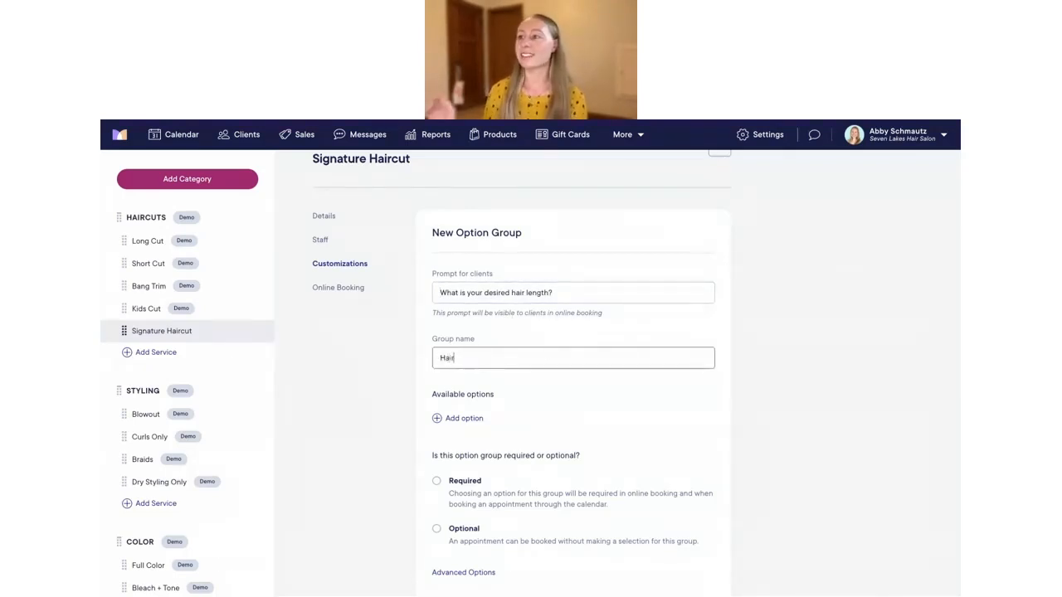
type(" length")
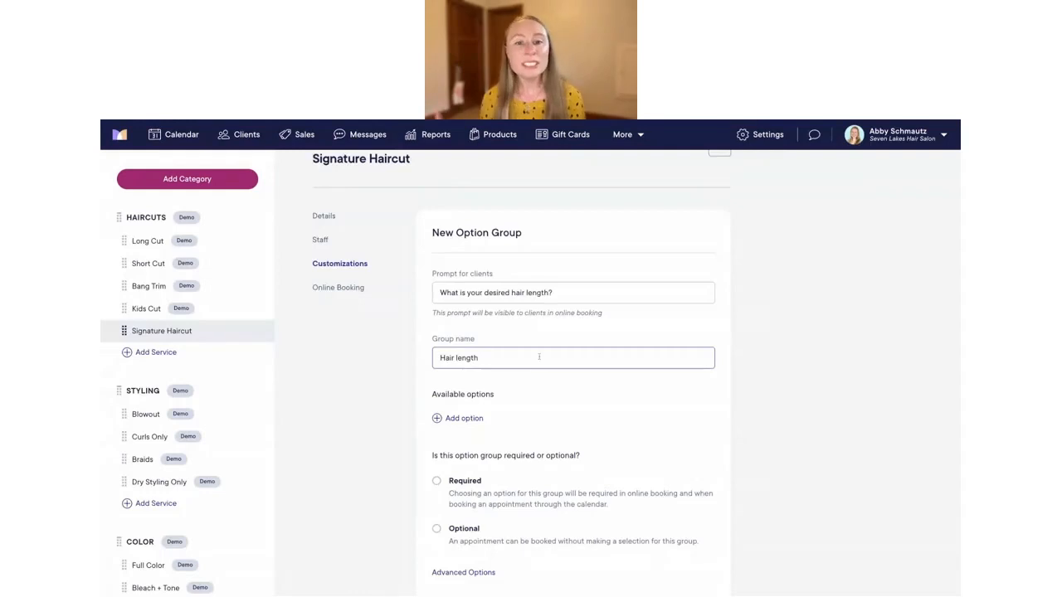
Start a new option in the Hair length group and name it "Super short".
scroll(486, 376, "down", 1)
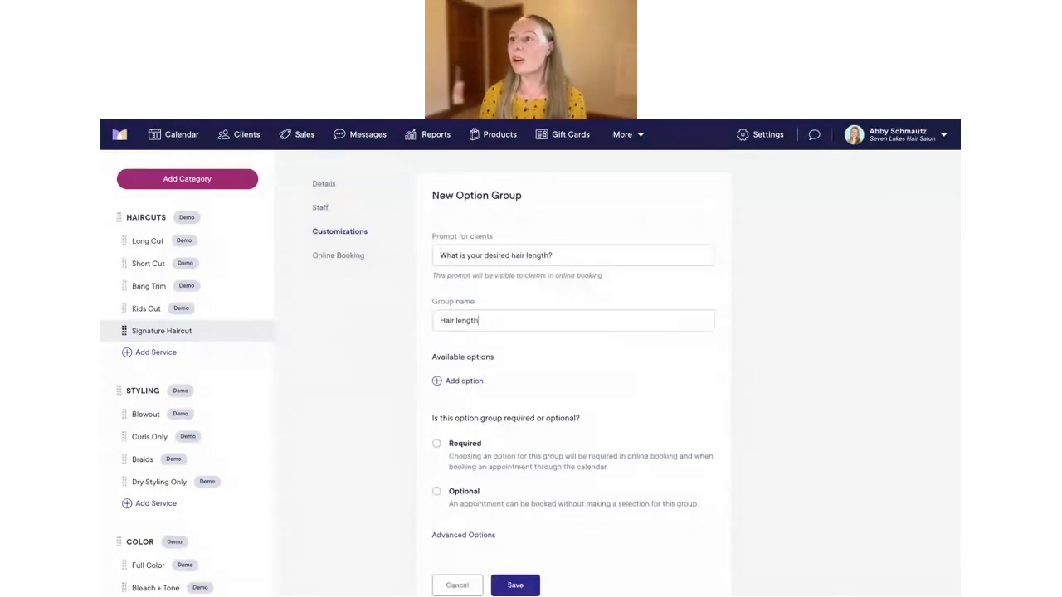
left_click(458, 381)
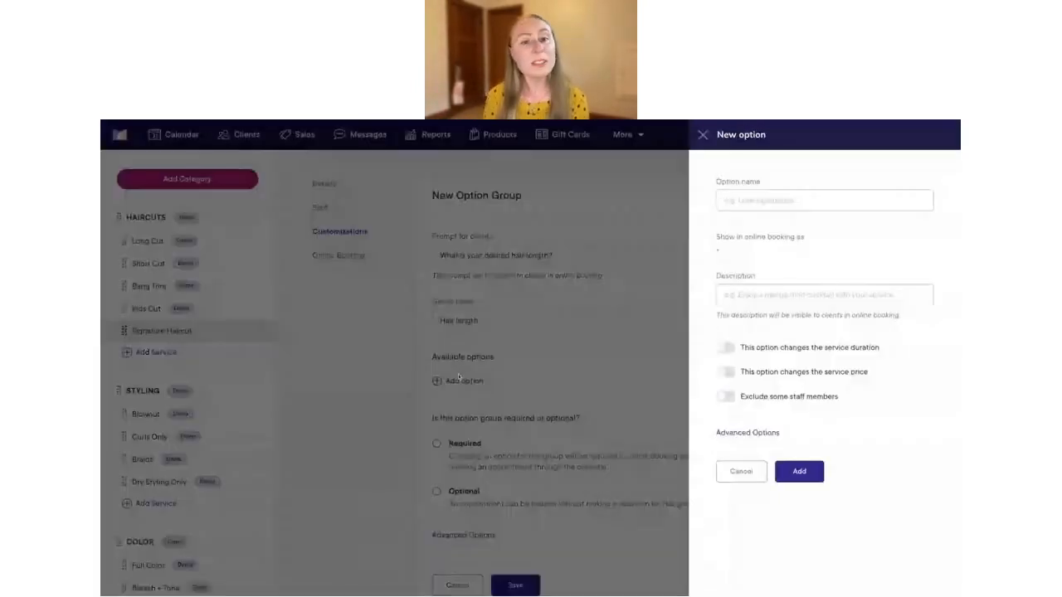
type("Super short")
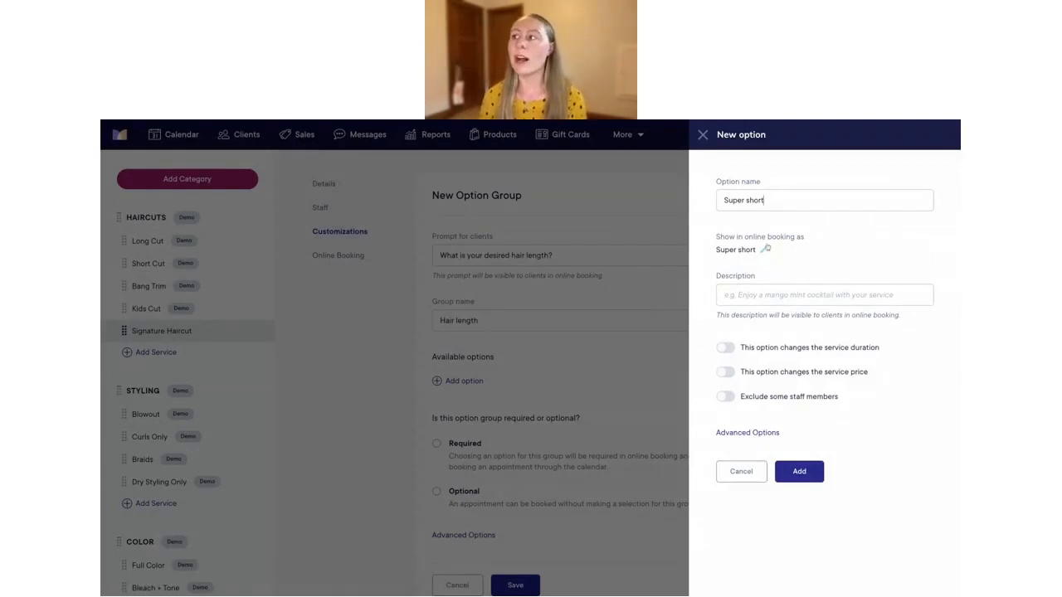
left_click(761, 251)
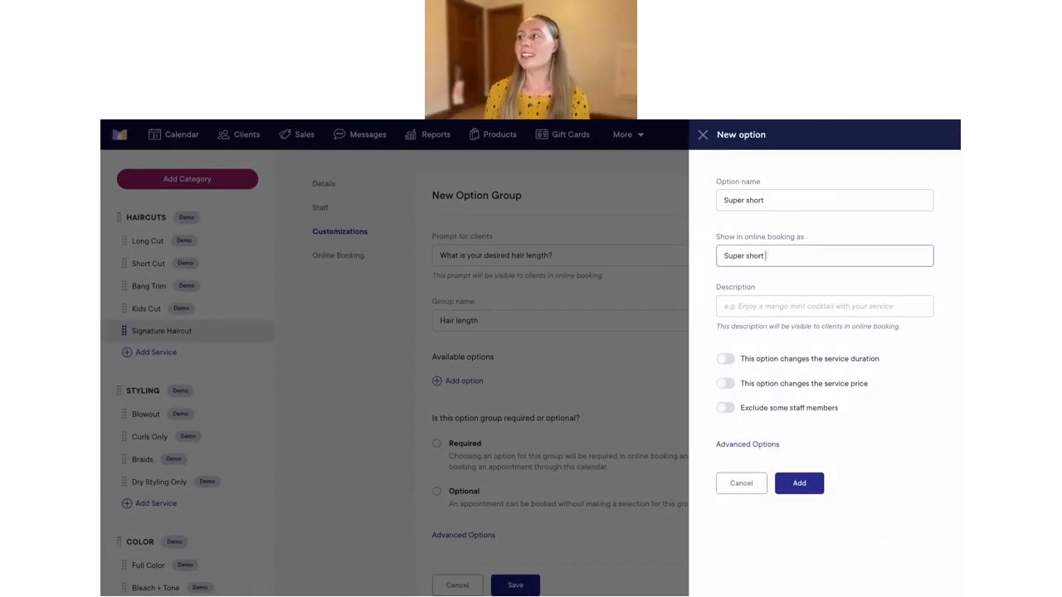
type("this is a very long name")
left_click_drag(847, 257, 767, 256)
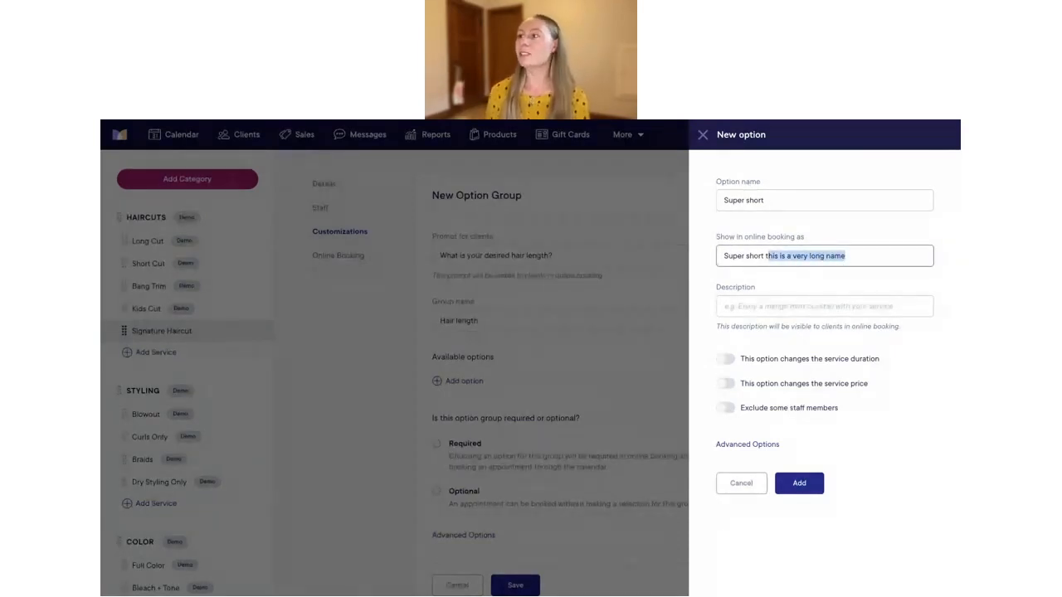
key("BackSpace")
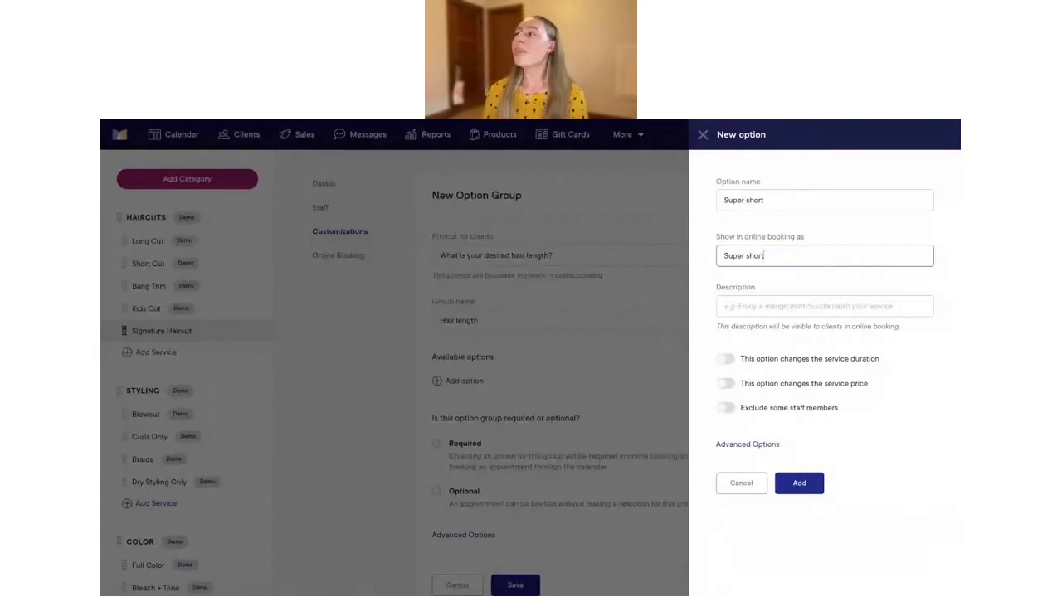
Describe the Super short option as "Your hair is above the ear" and add it to the group.
left_click(739, 306)
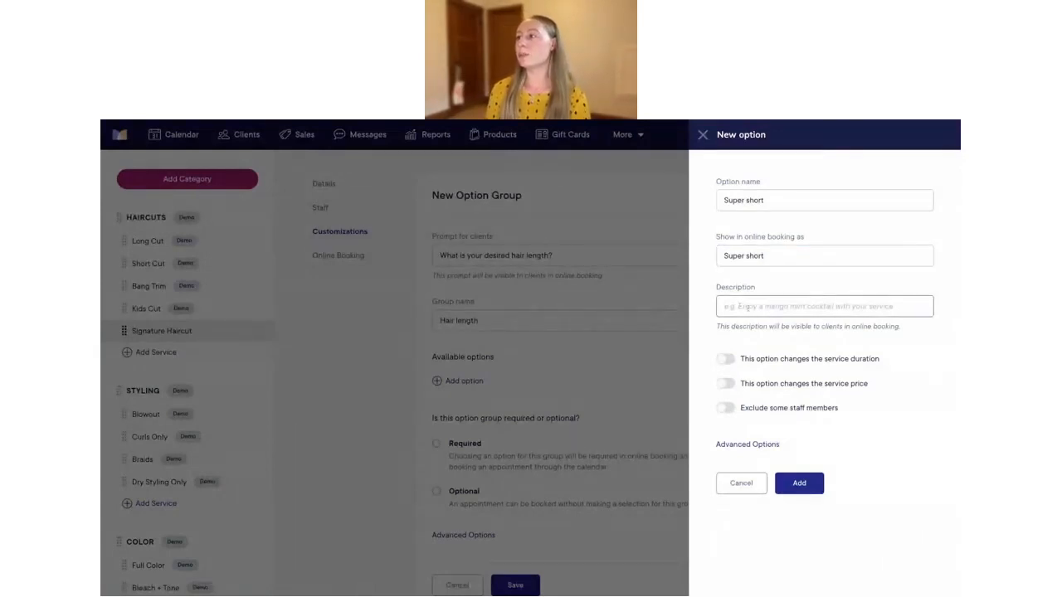
type("Your hair is abov")
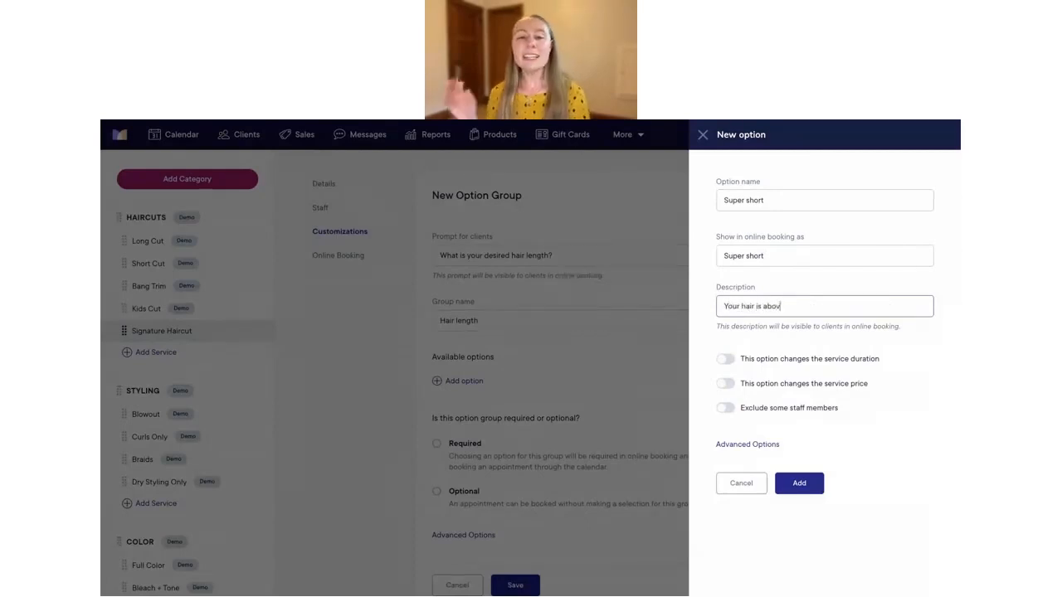
type("e the ear")
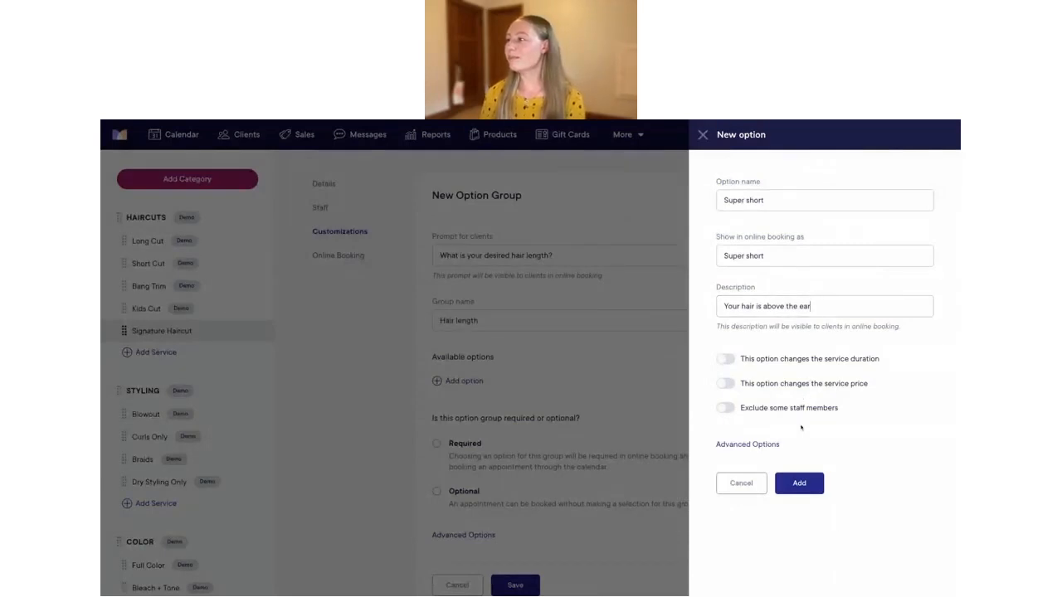
left_click(799, 484)
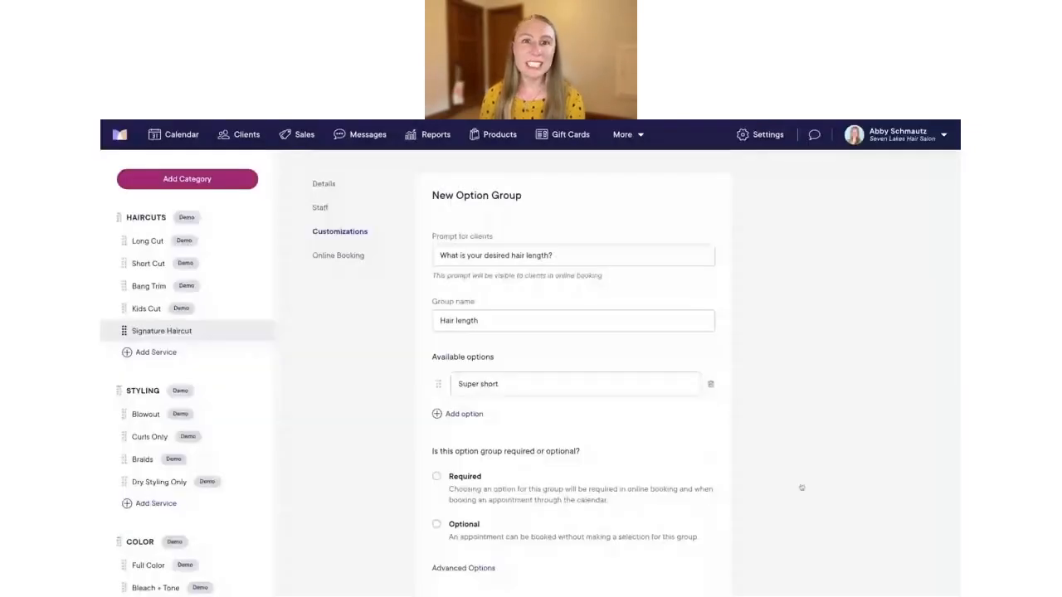
Add an option named "Short" with the description "Your hair falls between your ears and your chin".
scroll(801, 488, "down", 2)
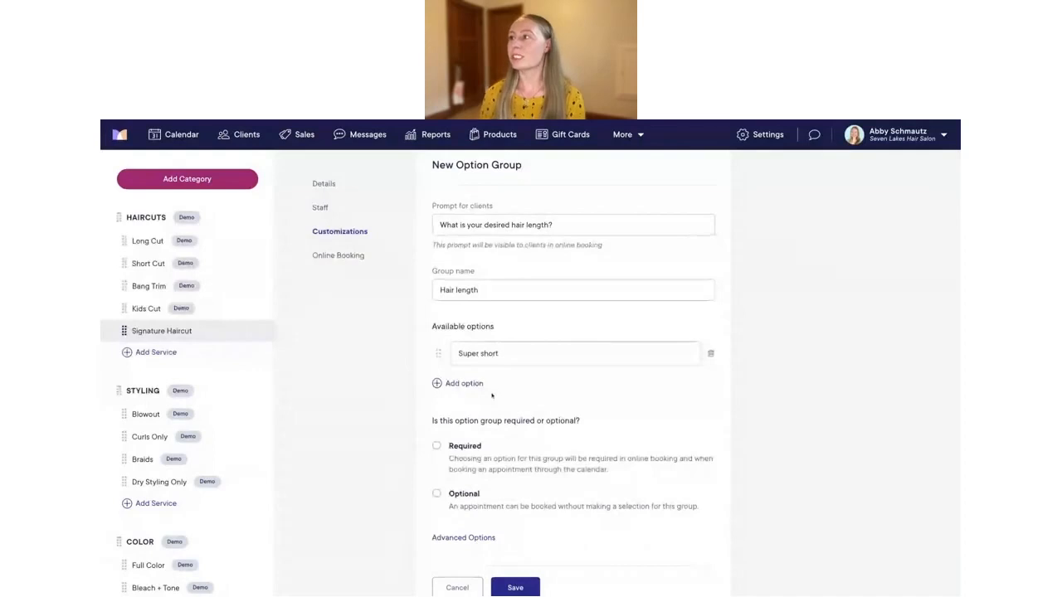
left_click(467, 384)
left_click(783, 204)
type("Short")
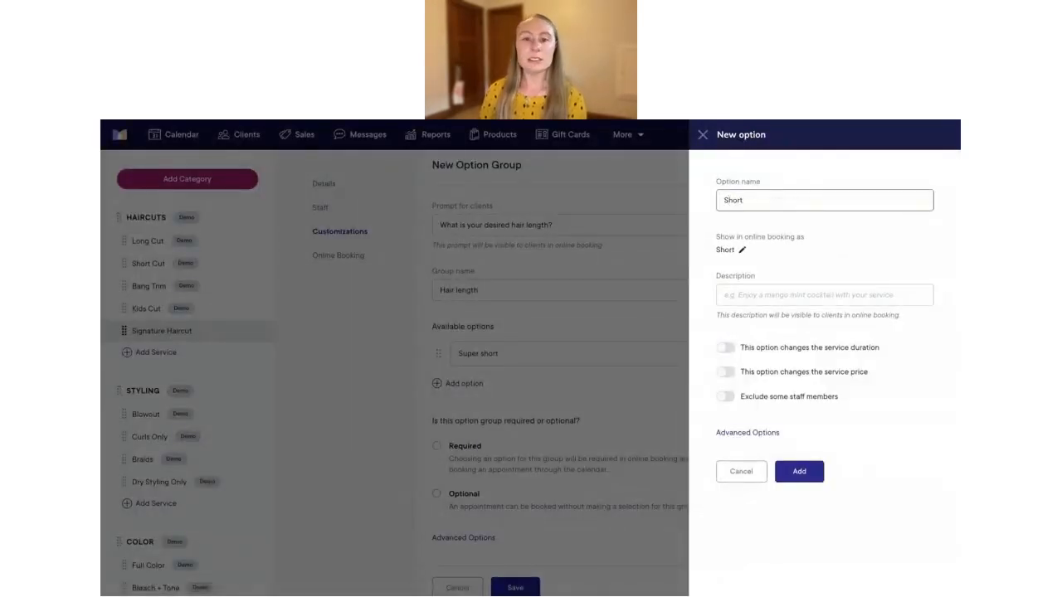
left_click(769, 295)
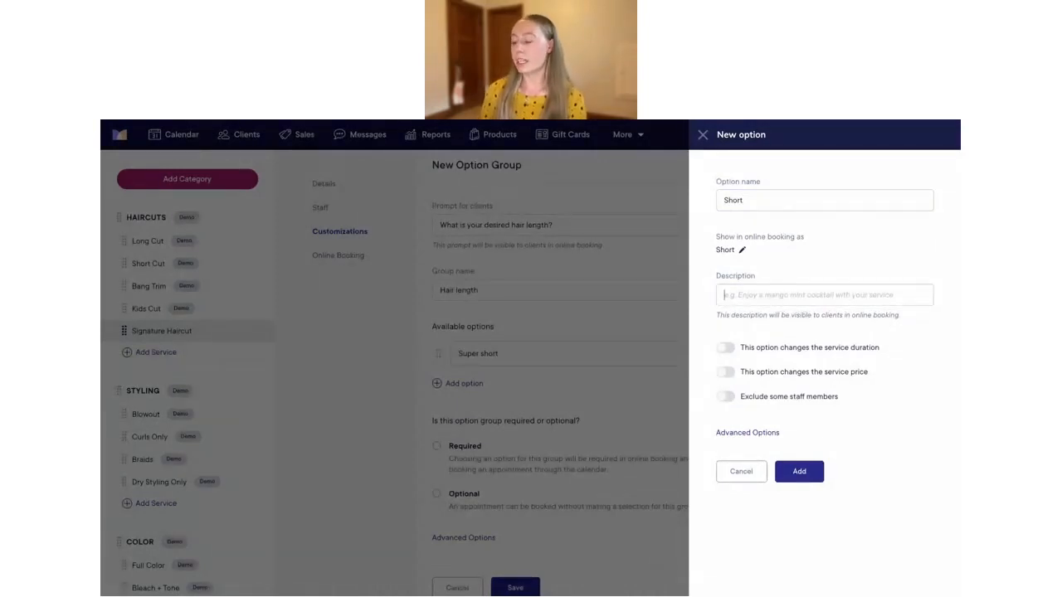
type("Your hair falls between your ears and your chin")
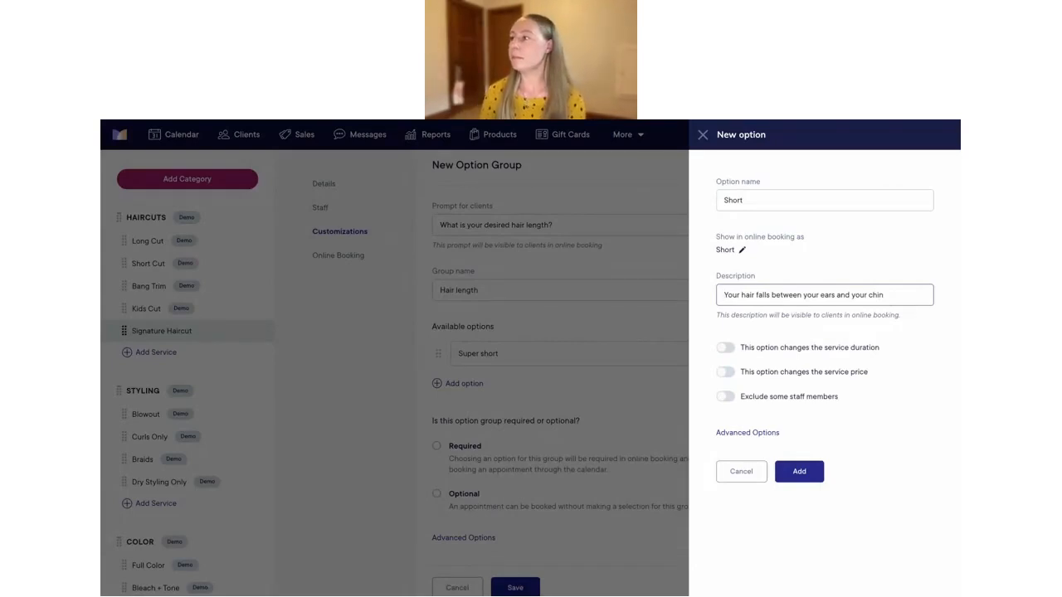
left_click(835, 335)
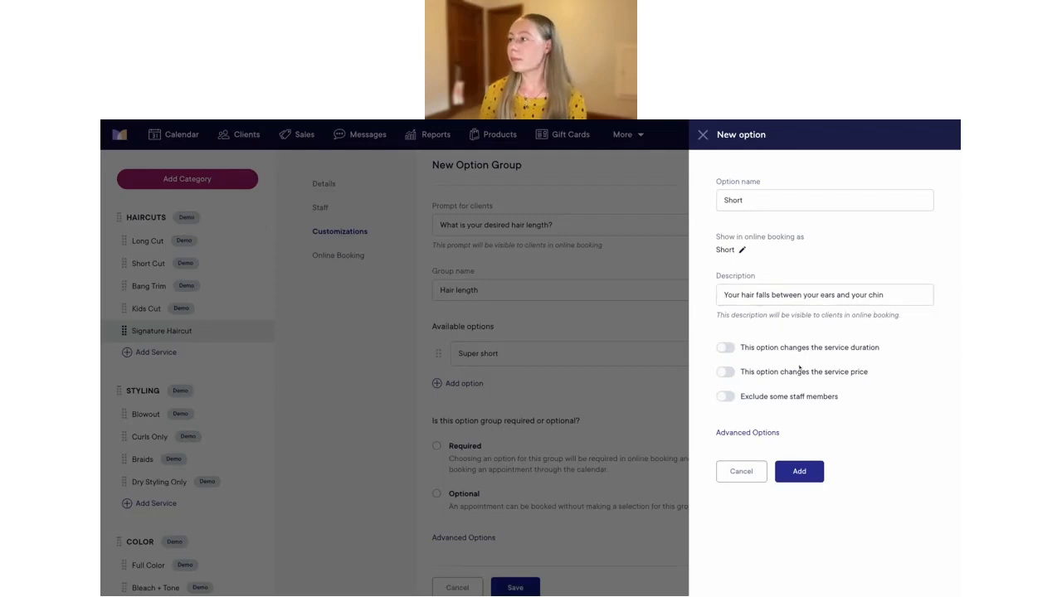
left_click(801, 474)
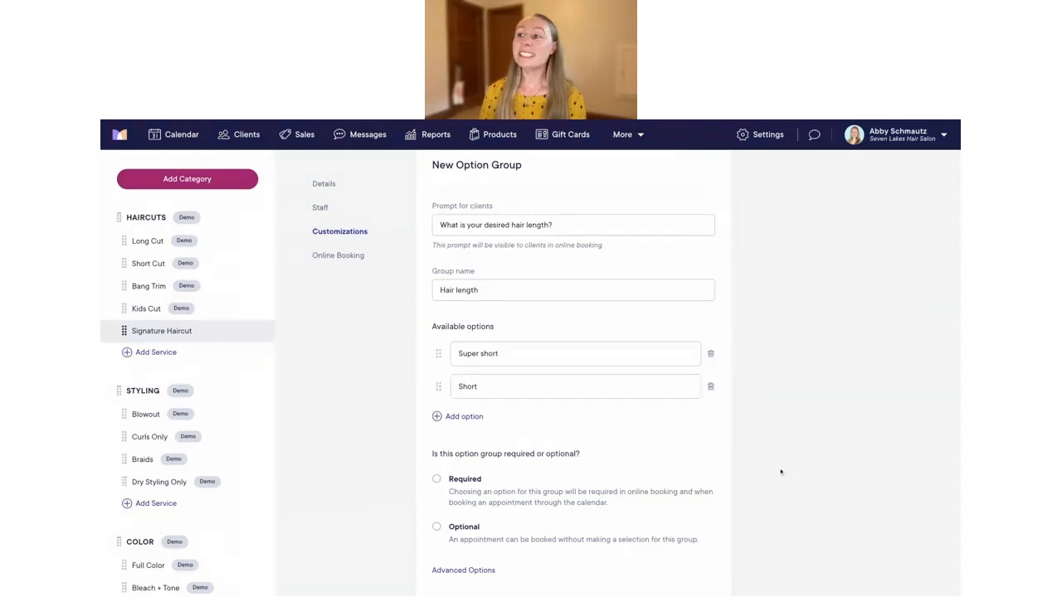
Add a "Medium" option described as "Your hair falls between your chin and shoulders" that increases the service price by $15.
scroll(512, 402, "down", 1)
left_click(464, 385)
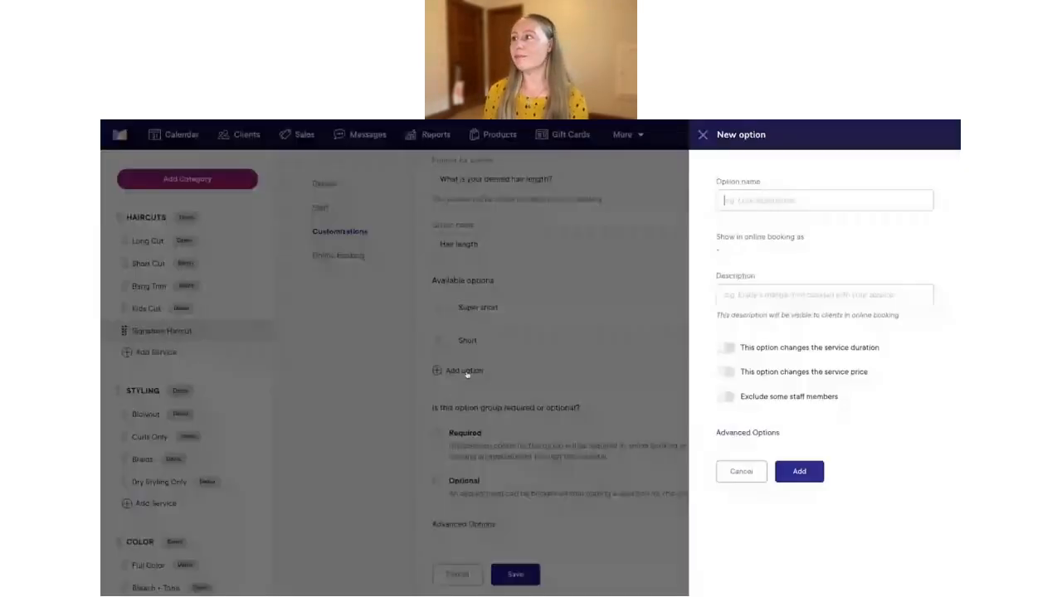
type("Medium")
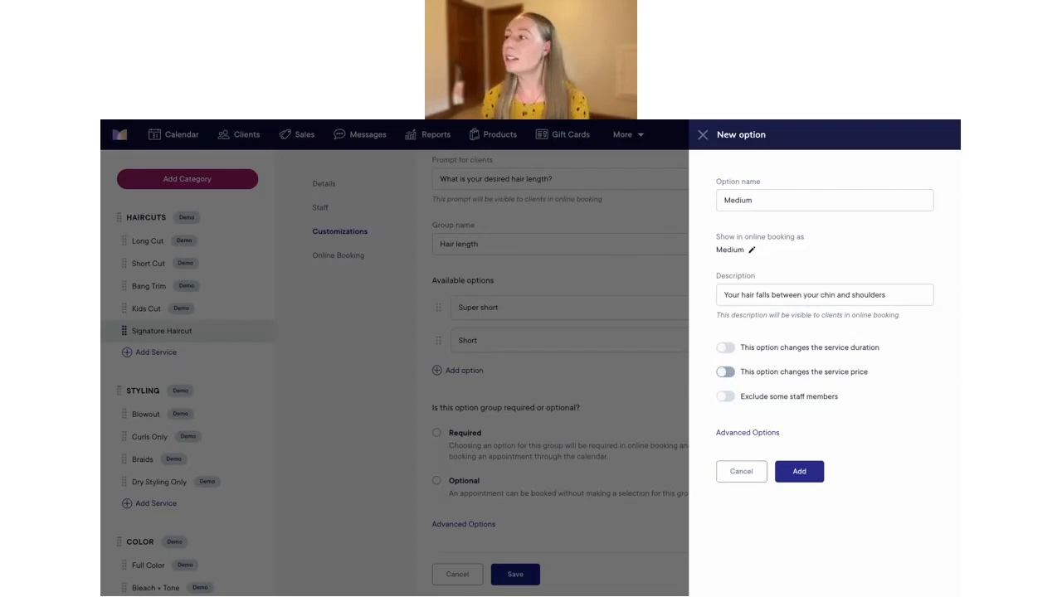
left_click(726, 372)
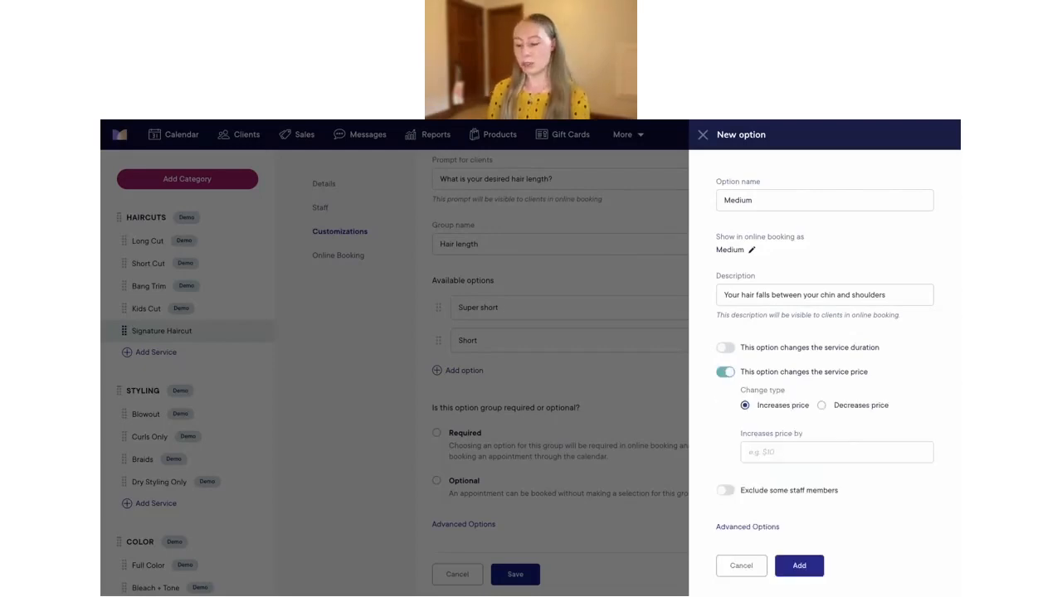
left_click(771, 445)
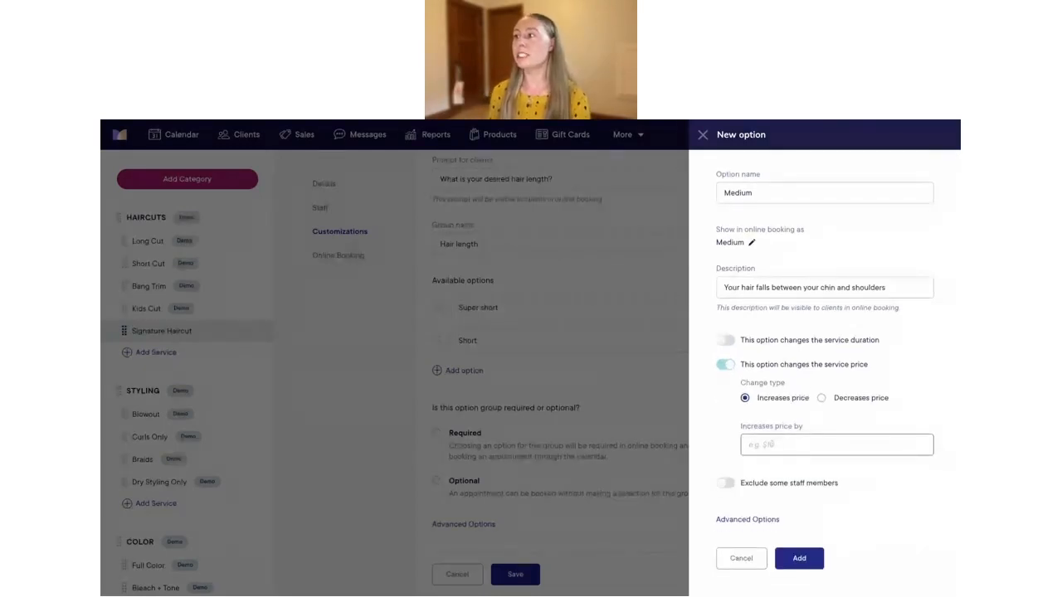
type("$15")
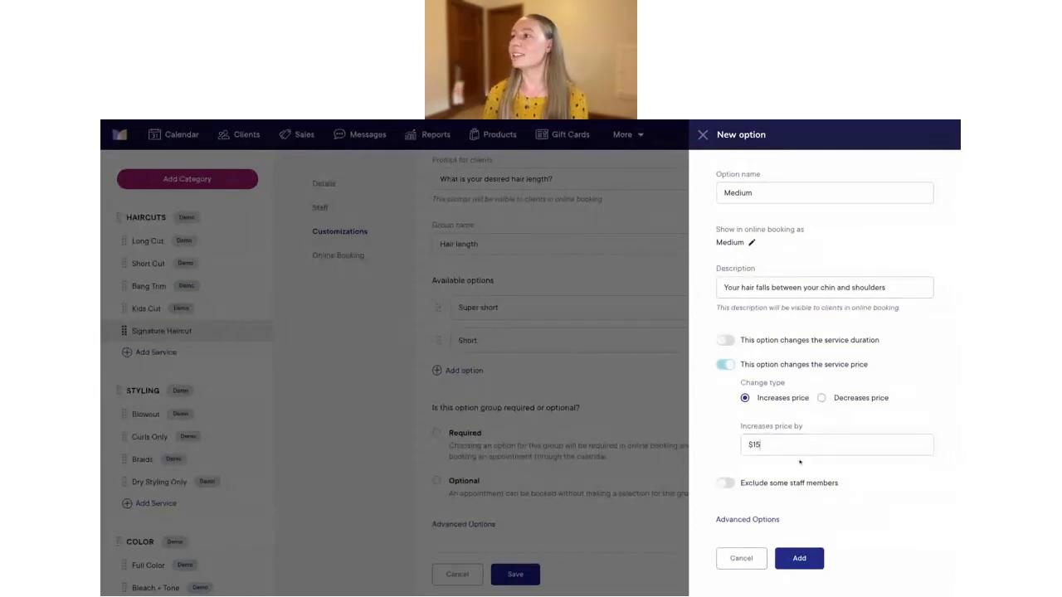
left_click(799, 559)
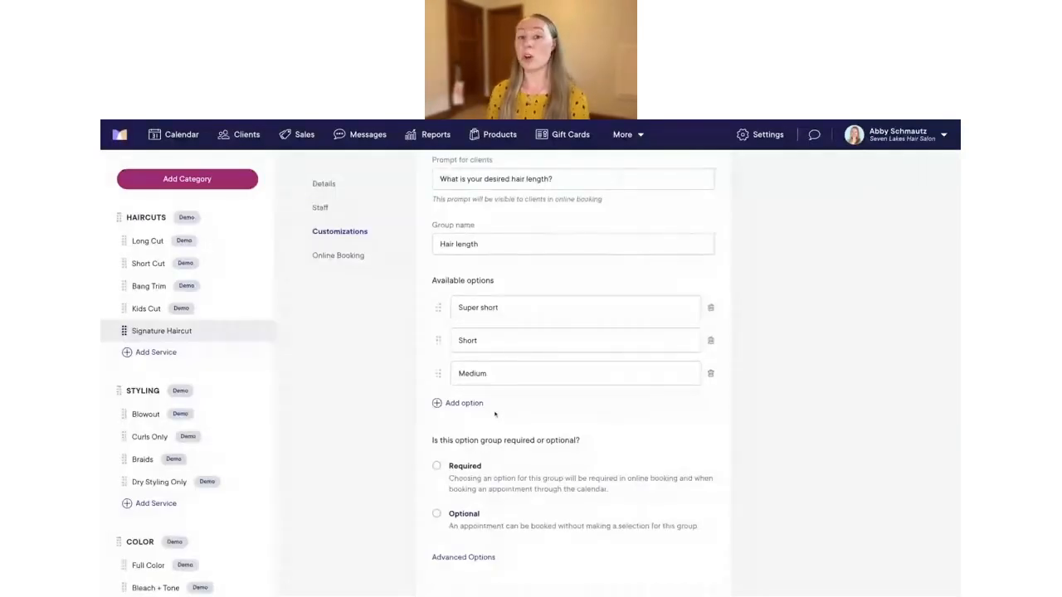
Start a new option in the Hair length group named "Long" with the description "You hair falls below your shoulders".
left_click(464, 404)
type("Long")
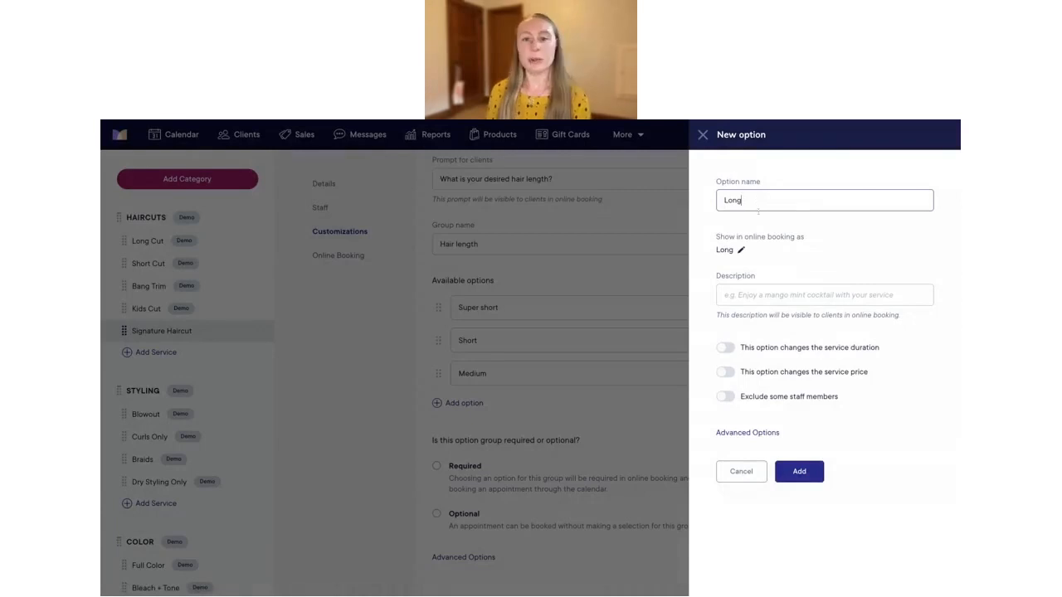
left_click(736, 295)
type("Y")
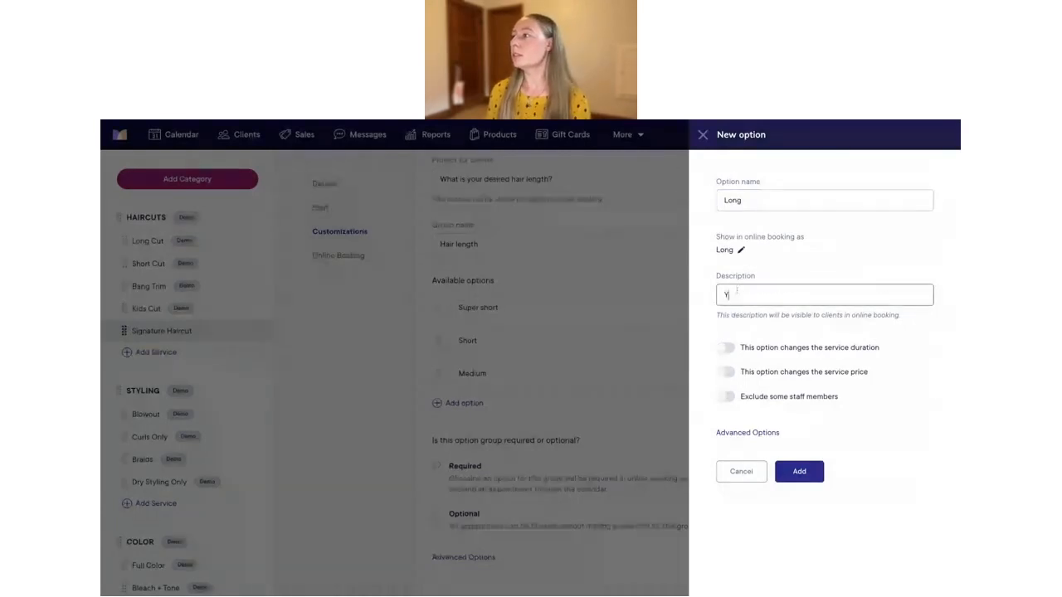
type("ou hair falls below your sho")
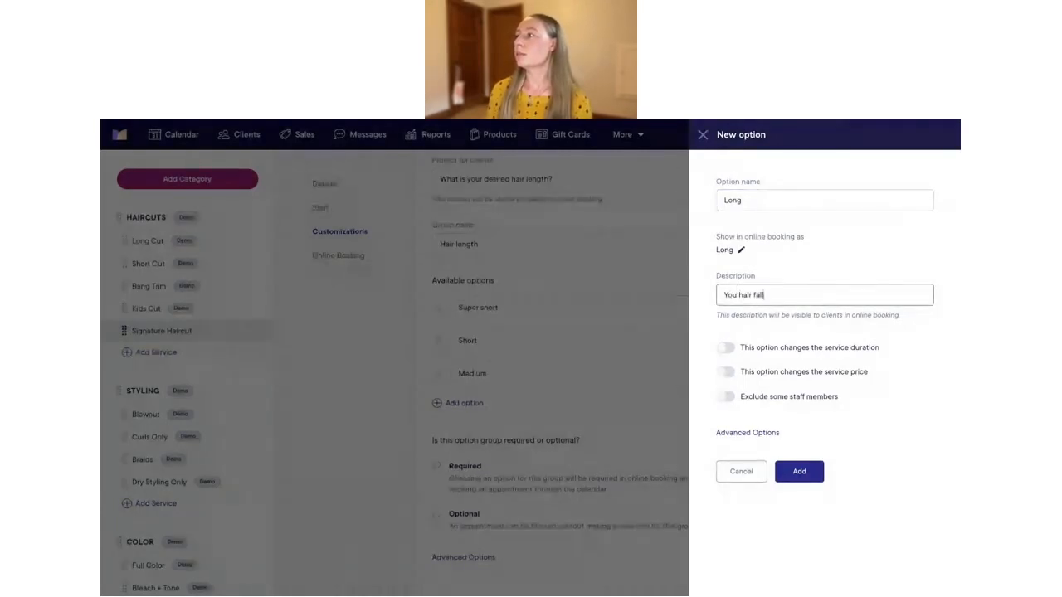
type("ulders")
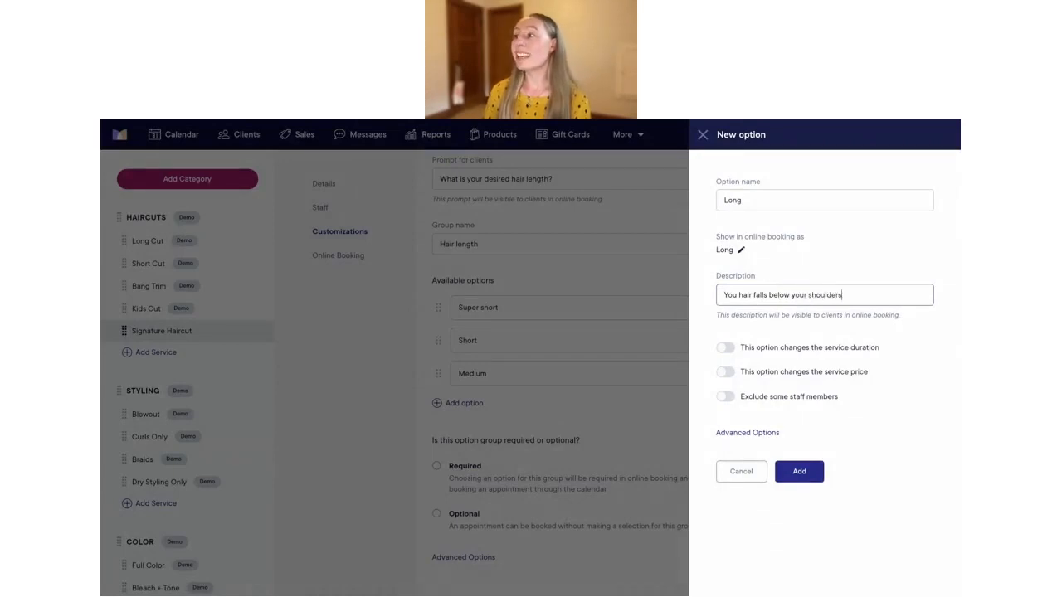
left_click(769, 337)
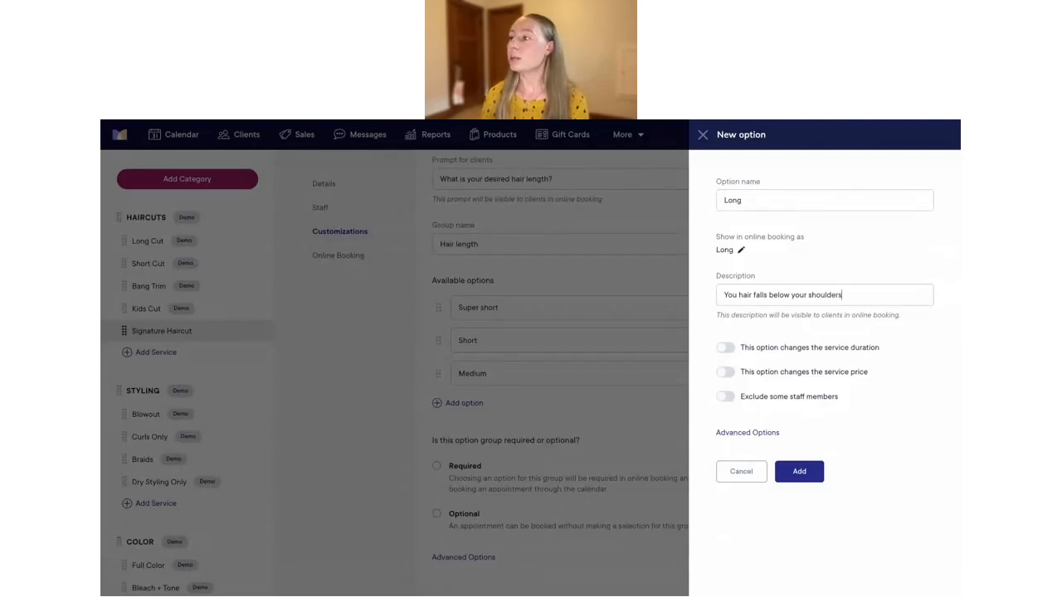
Make the Long option increase the service duration by 15 min.
left_click(725, 348)
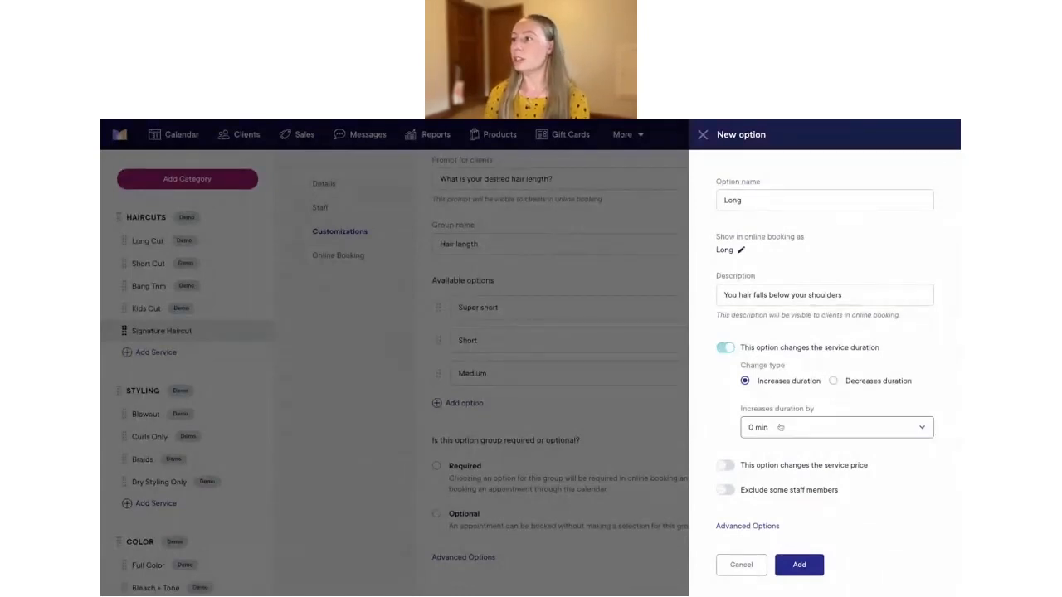
left_click(830, 427)
left_click(767, 490)
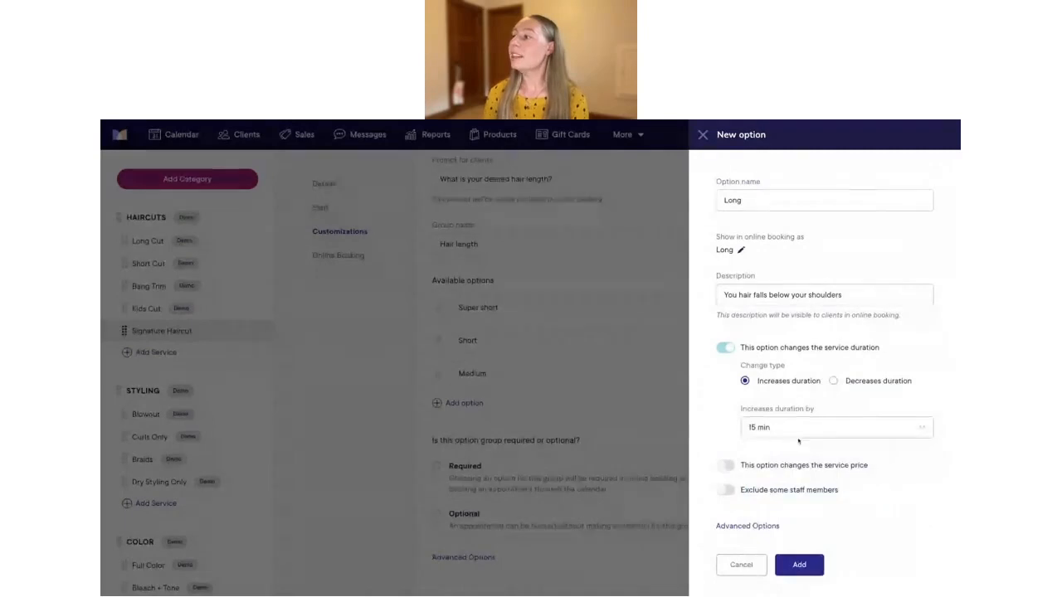
Make the Long option increase the service price by $15.
left_click(839, 457)
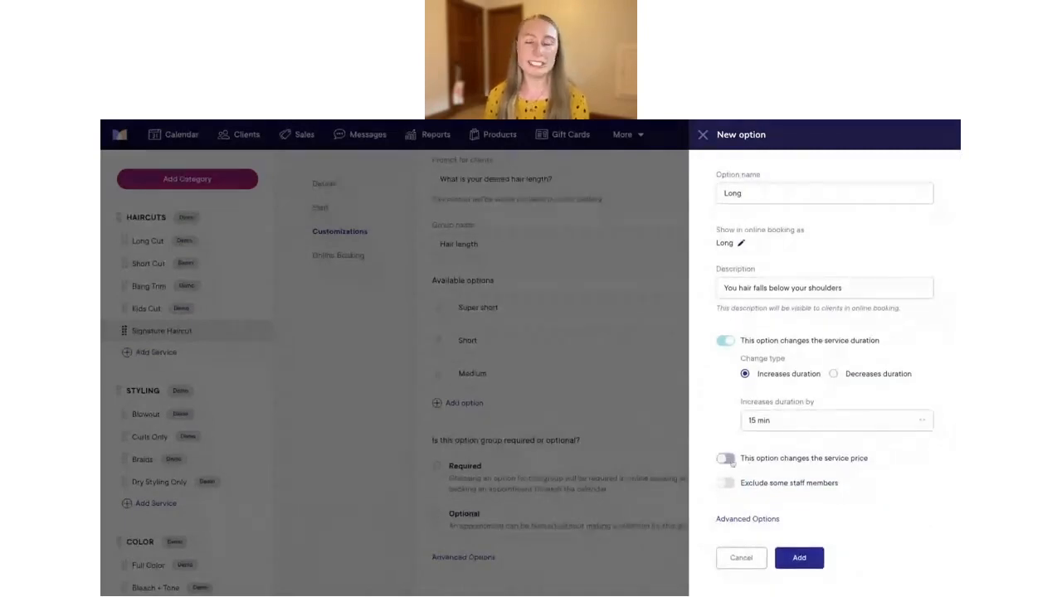
scroll(837, 455, "down", 1)
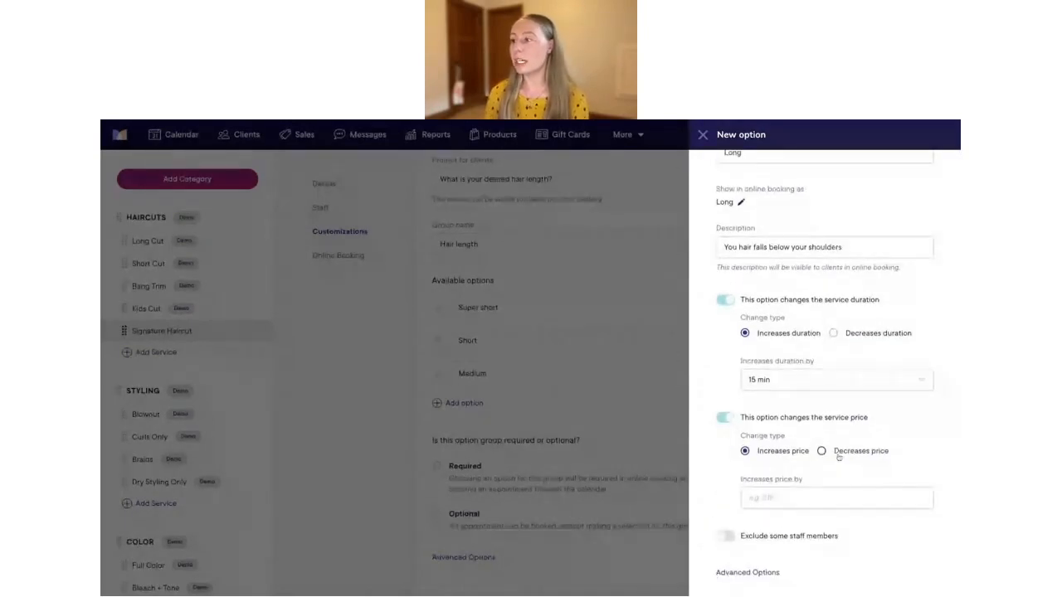
scroll(770, 452, "down", 1)
left_click(761, 470)
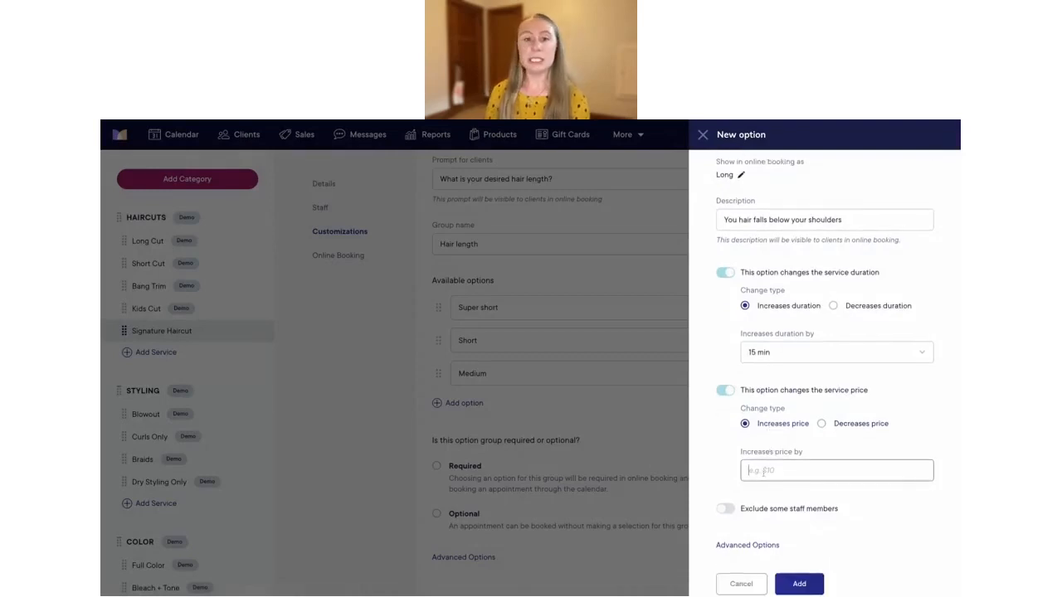
type("15")
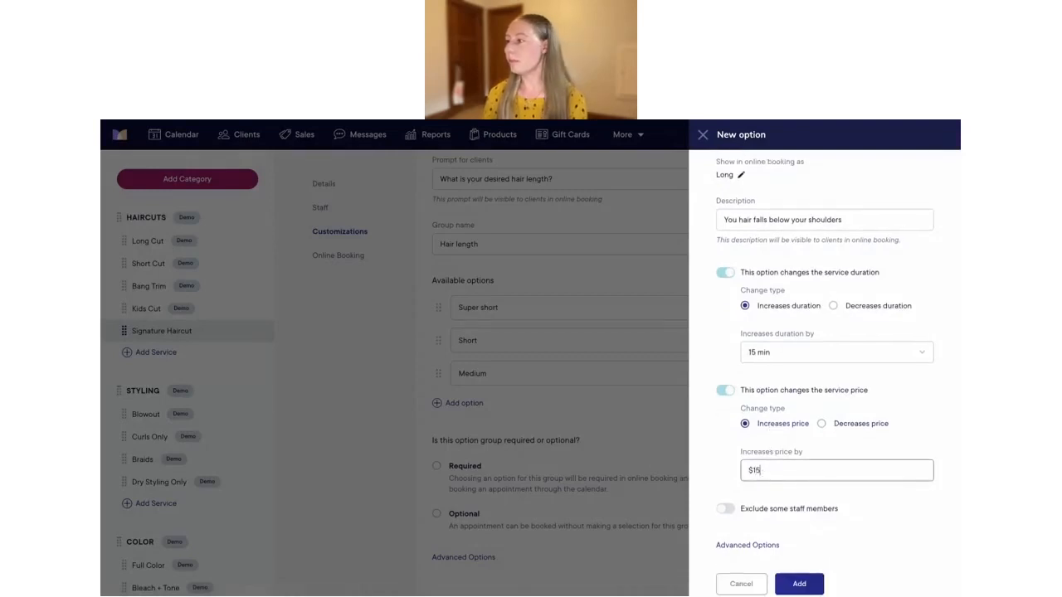
Reveal the Long option's advanced options and add the option to the group.
scroll(770, 470, "down", 1)
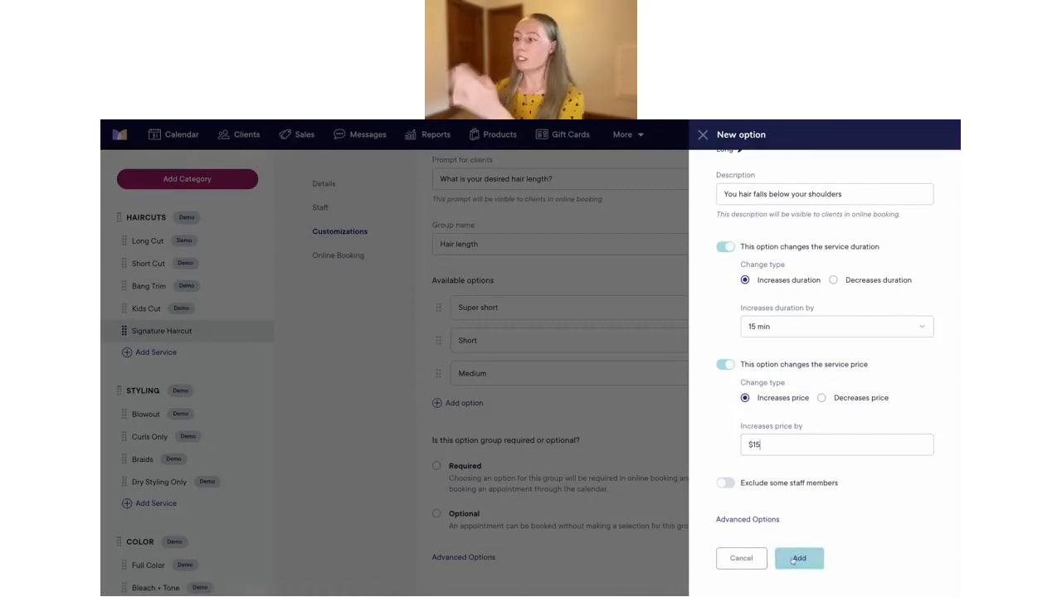
left_click(761, 520)
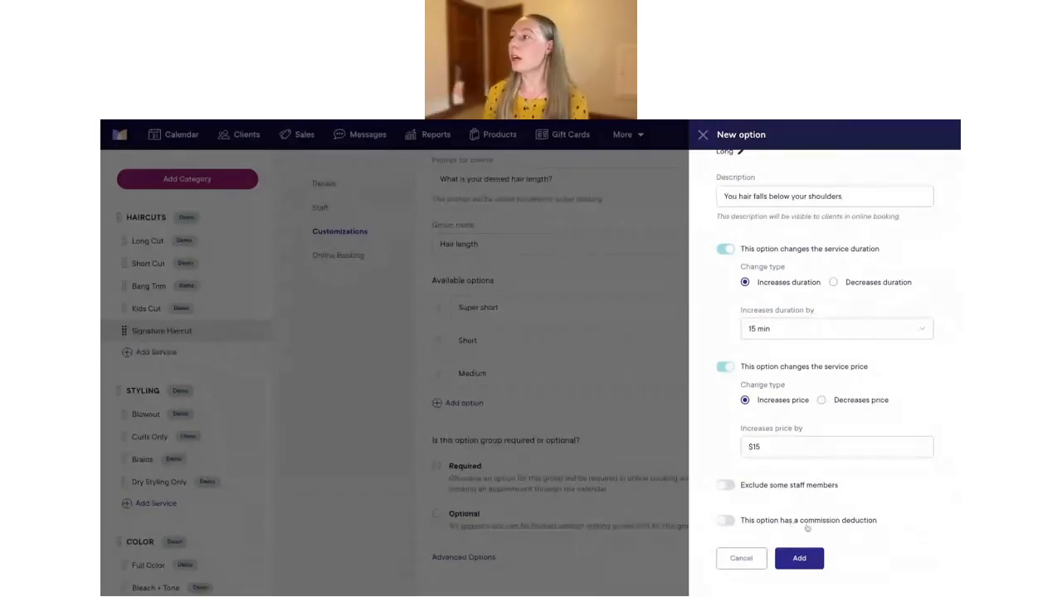
left_click(801, 560)
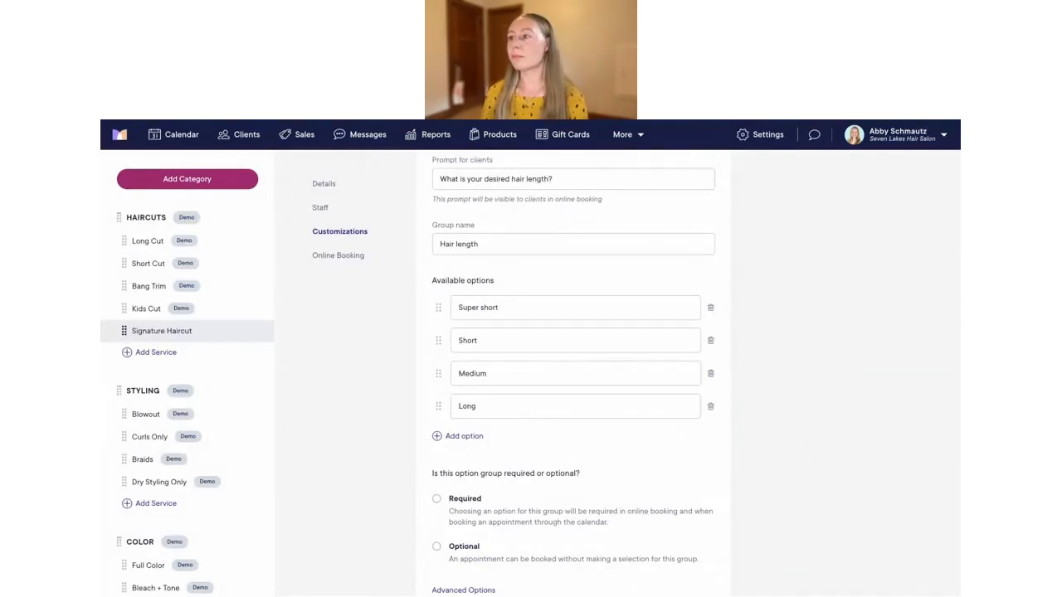
Start another option named "Extra long" with the description "Your hair is below your mid-back".
left_click(467, 435)
type("Extra long")
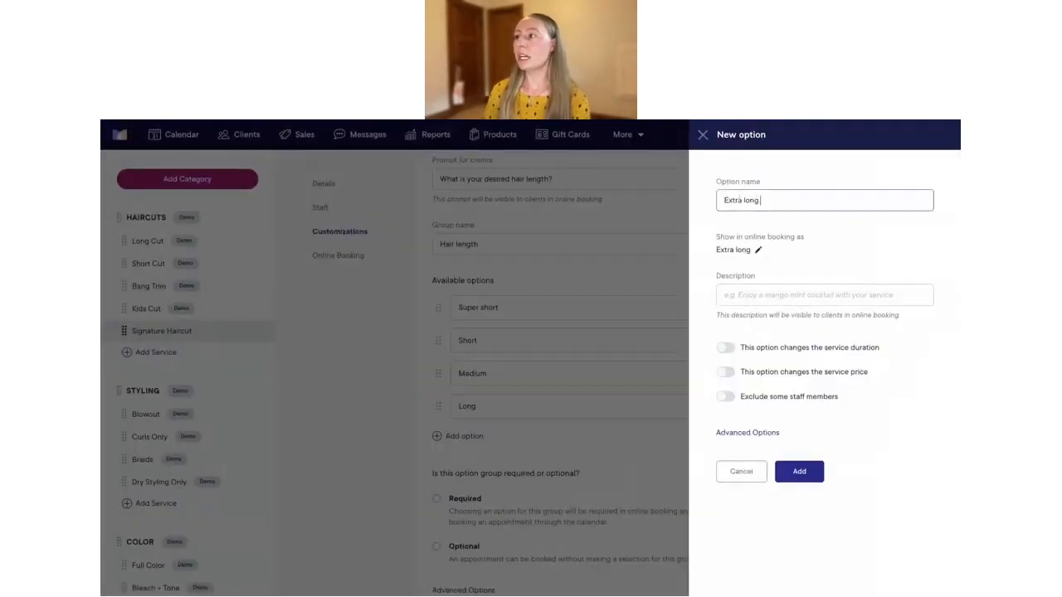
key("Tab")
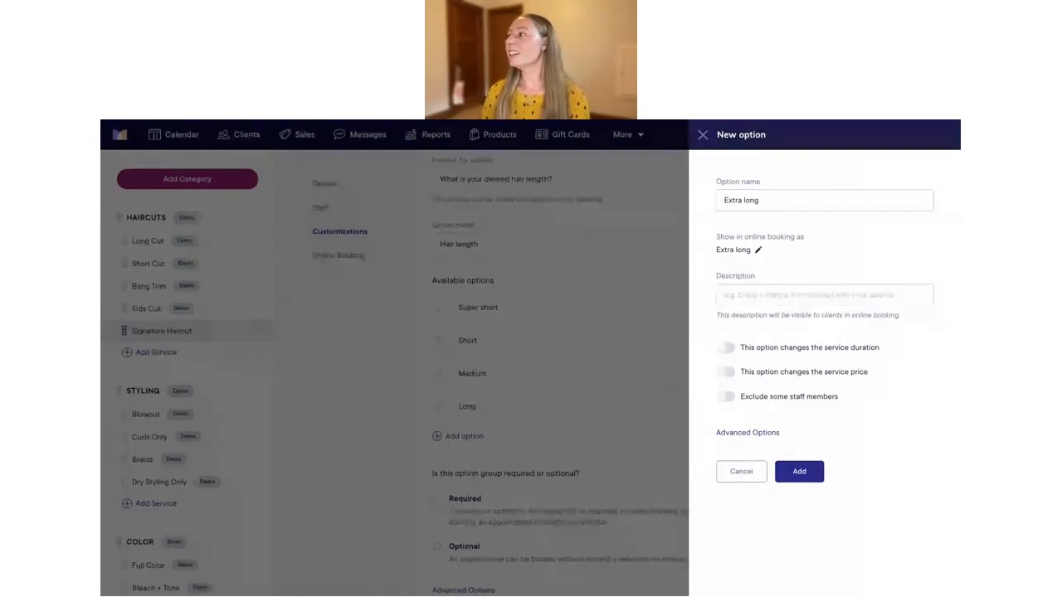
type("Your hair is below your mid-back")
left_click(852, 321)
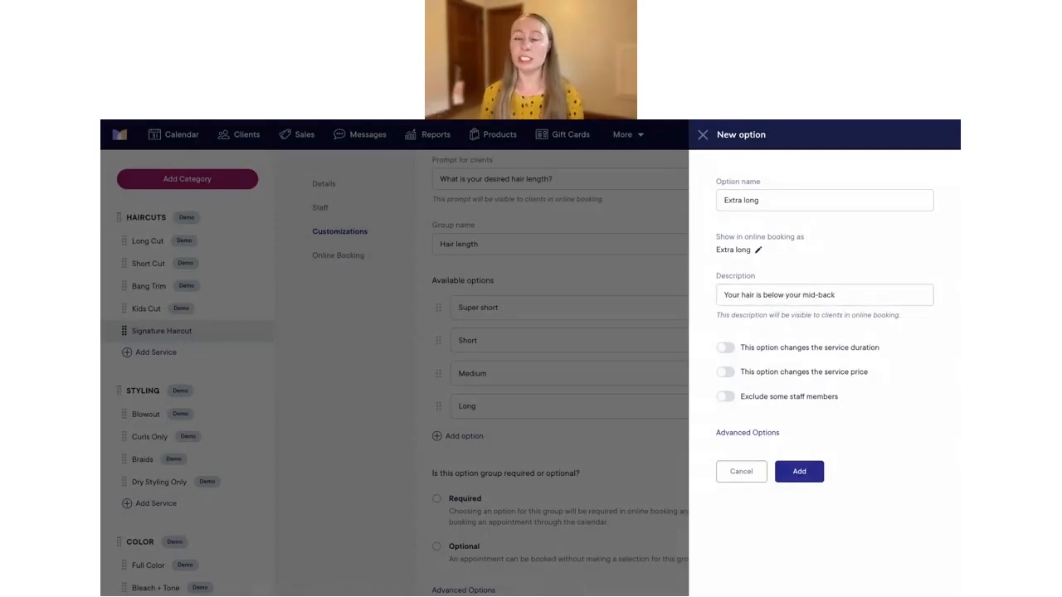
left_click(835, 294)
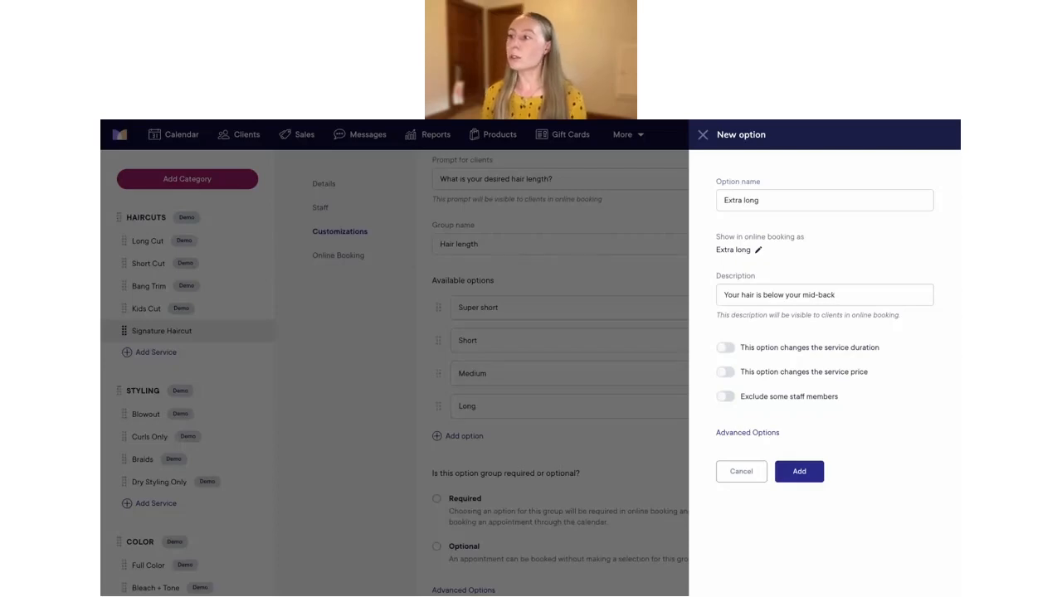
Make the Extra long option increase the service duration by 15 min.
left_click(723, 348)
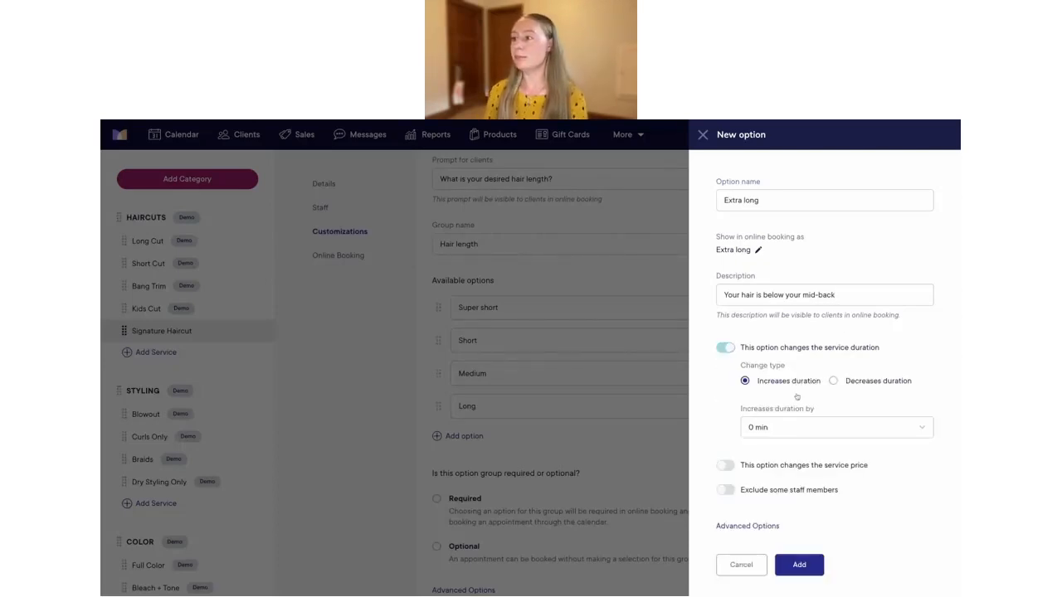
left_click(796, 427)
left_click(768, 489)
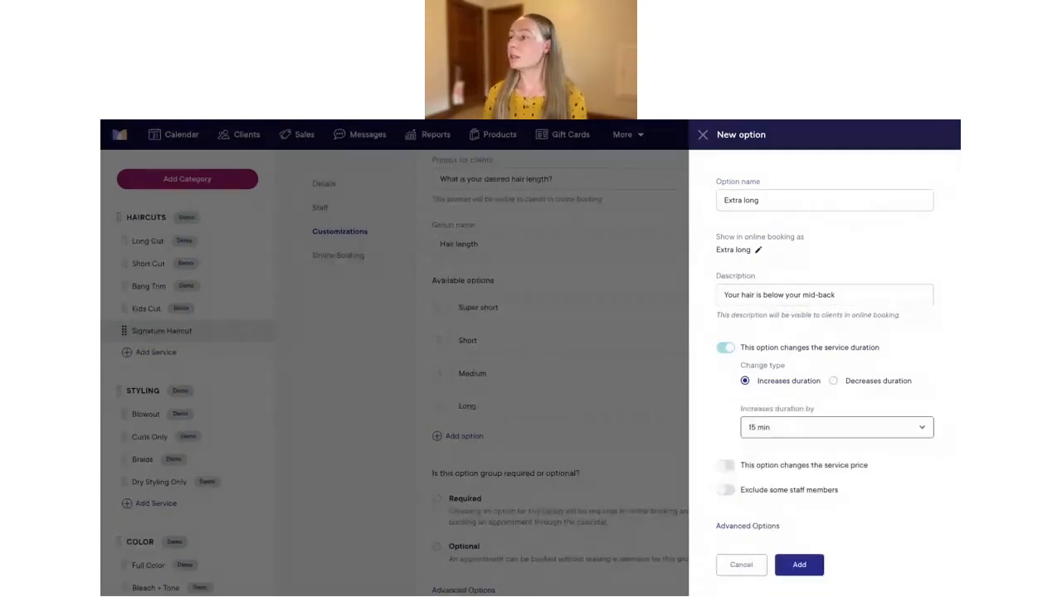
Make the Extra long option increase the service price by $20 and add it to the group.
left_click(774, 466)
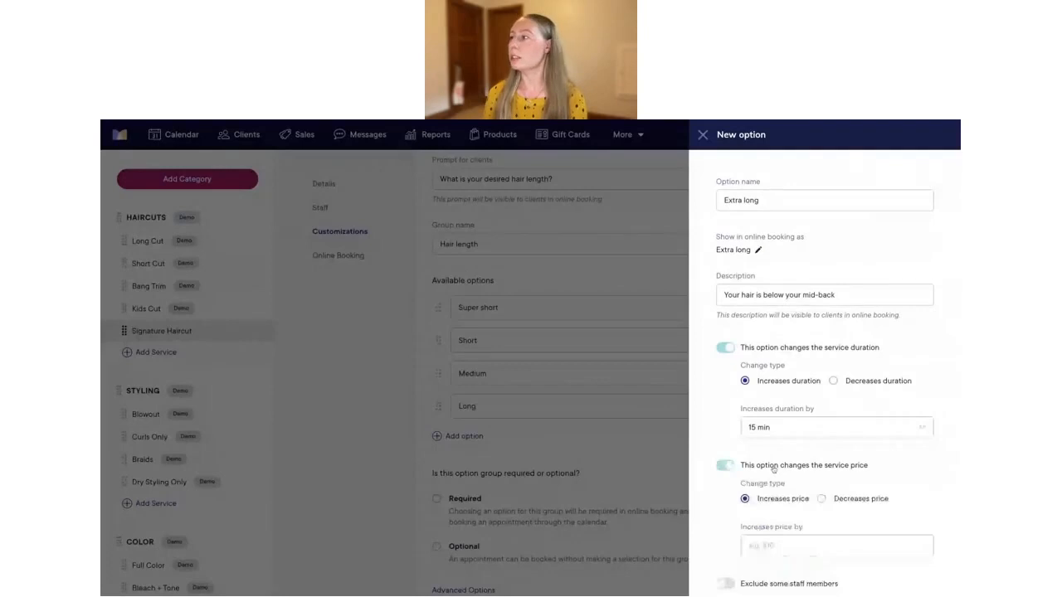
scroll(820, 480, "down", 1)
left_click(776, 449)
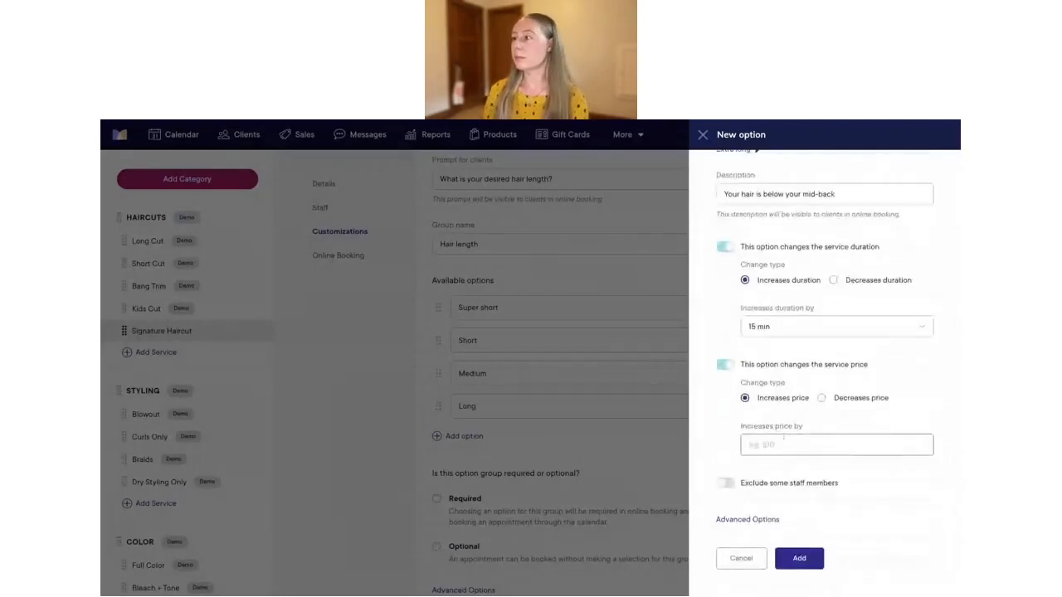
type("20")
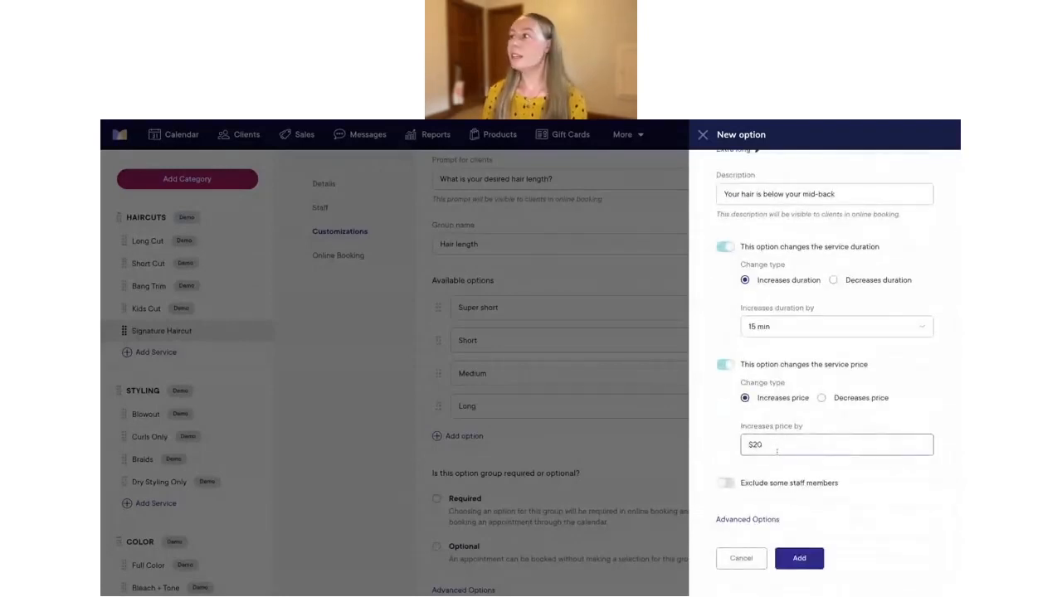
scroll(801, 434, "up", 1)
scroll(800, 435, "down", 1)
scroll(801, 435, "up", 1)
scroll(801, 434, "down", 1)
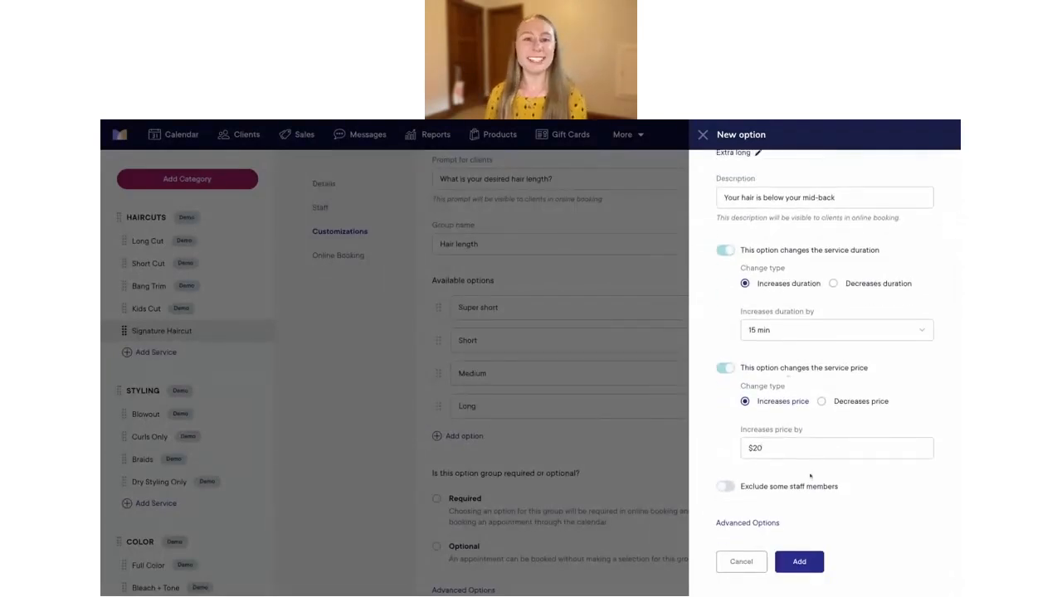
left_click(797, 564)
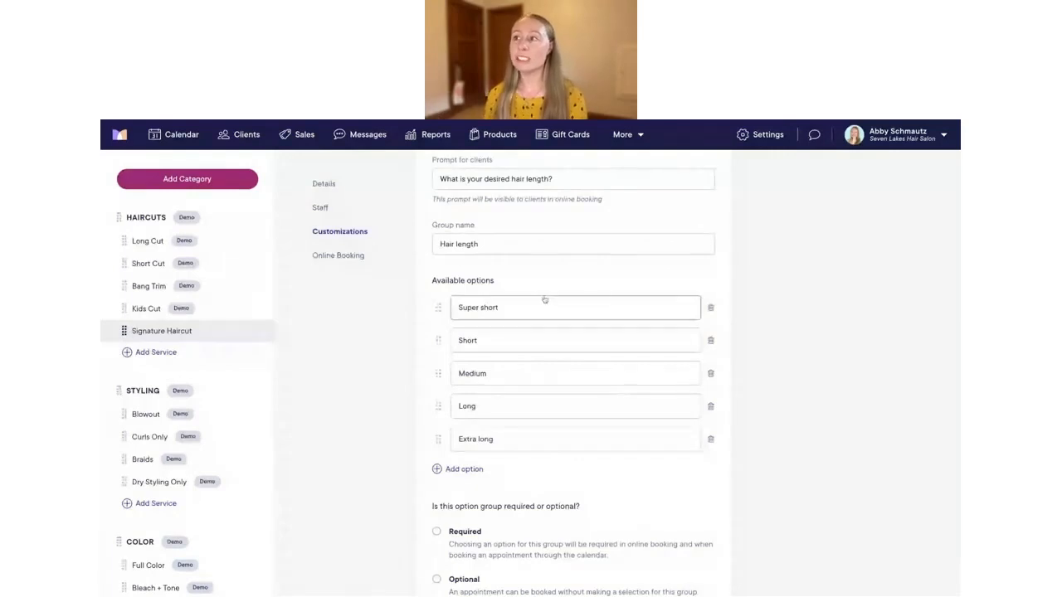
Make the Hair length option group required for booking and check its minimum and maximum selection limits.
scroll(545, 300, "up", 1)
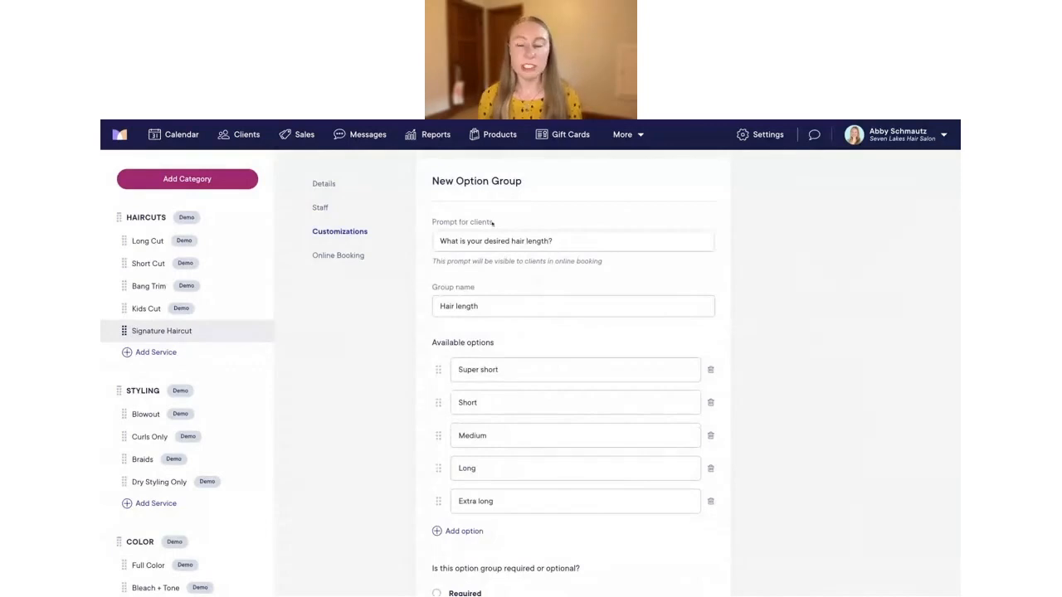
scroll(545, 431, "down", 2)
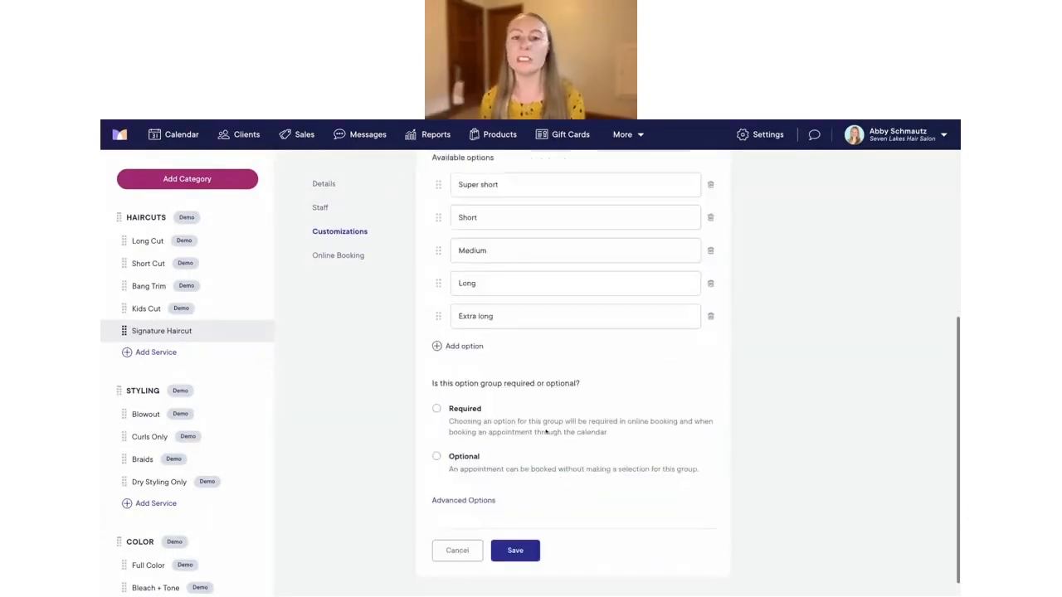
scroll(546, 432, "down", 2)
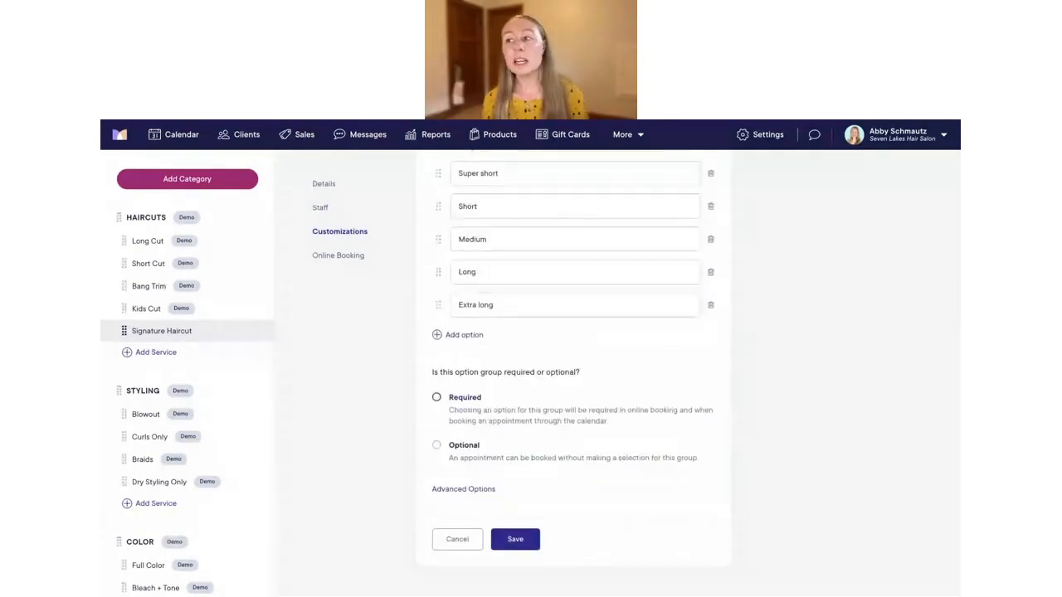
scroll(554, 431, "down", 1)
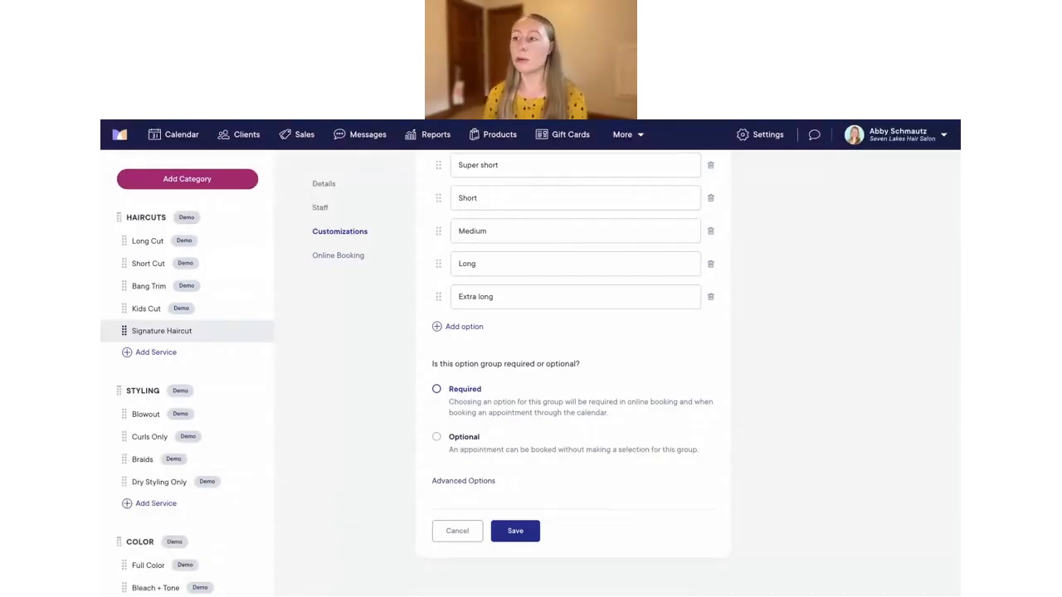
left_click(436, 389)
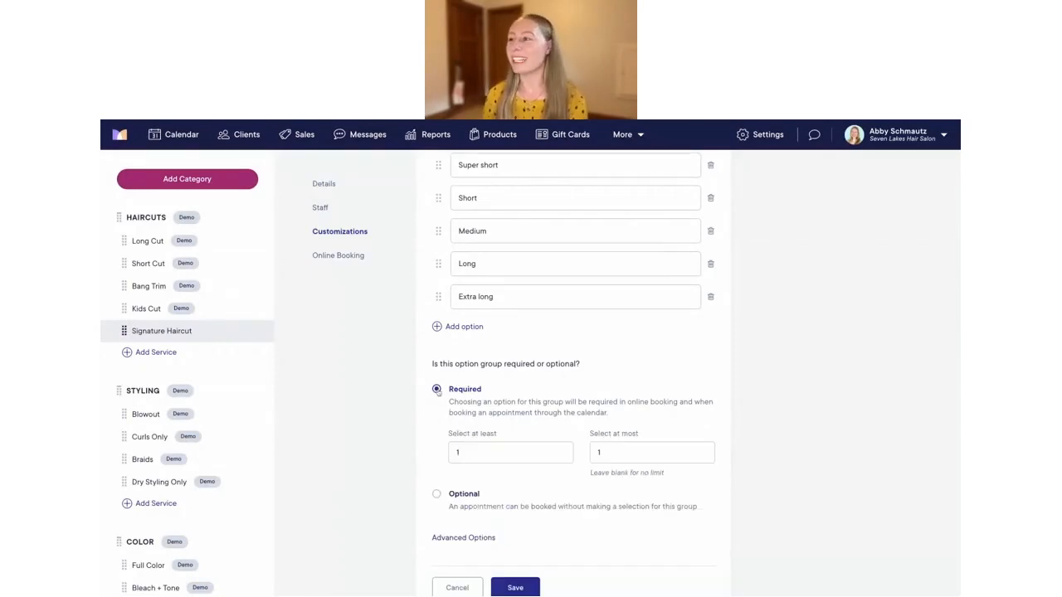
scroll(539, 400, "down", 1)
left_click(559, 399)
left_click(628, 398)
left_click(584, 408)
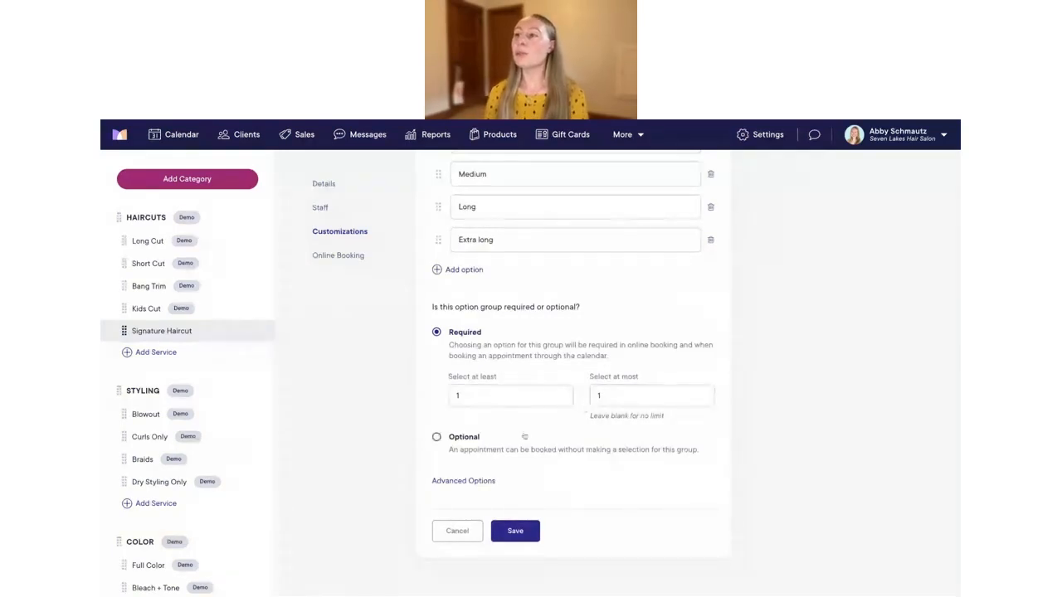
Reveal the option group's advanced options and review the price, duration and visibility settings for online booking.
left_click(463, 482)
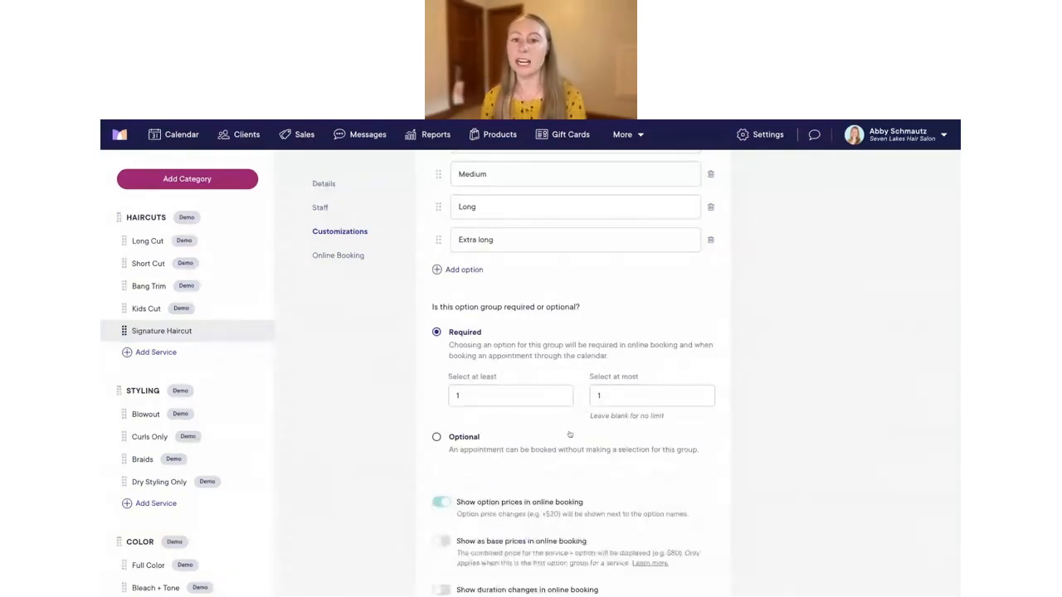
scroll(570, 435, "down", 3)
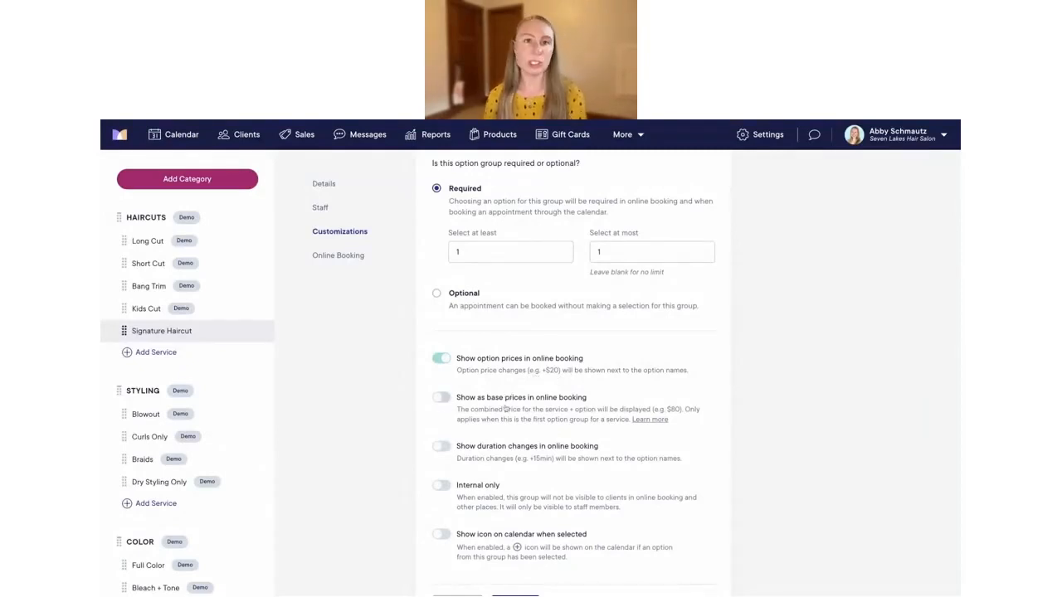
scroll(564, 404, "down", 1)
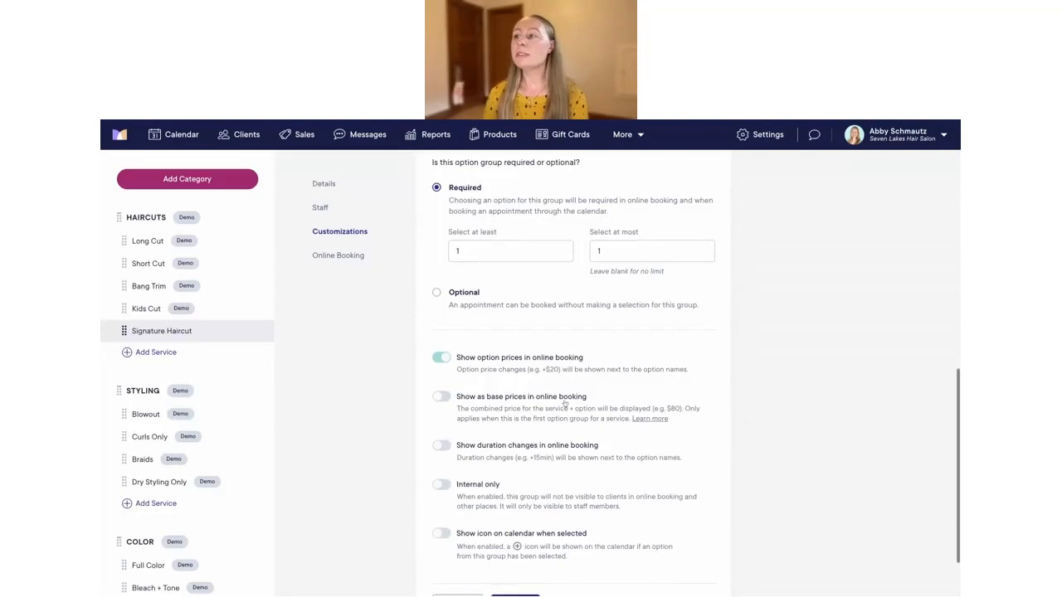
scroll(573, 374, "up", 2)
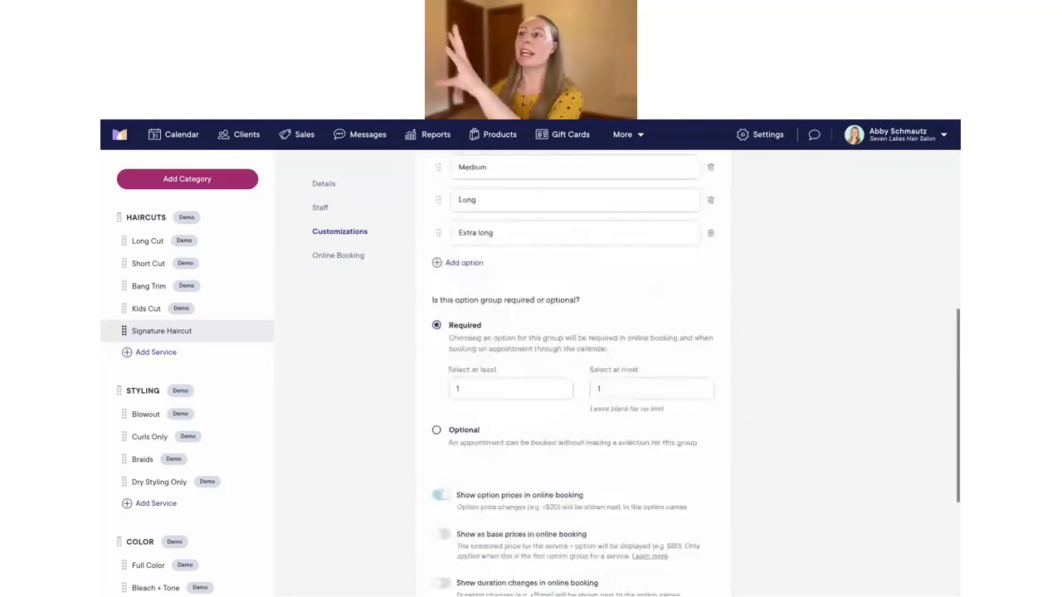
Enable showing the Hair length group's options as base prices in online booking.
scroll(572, 373, "up", 2)
scroll(572, 373, "up", 1)
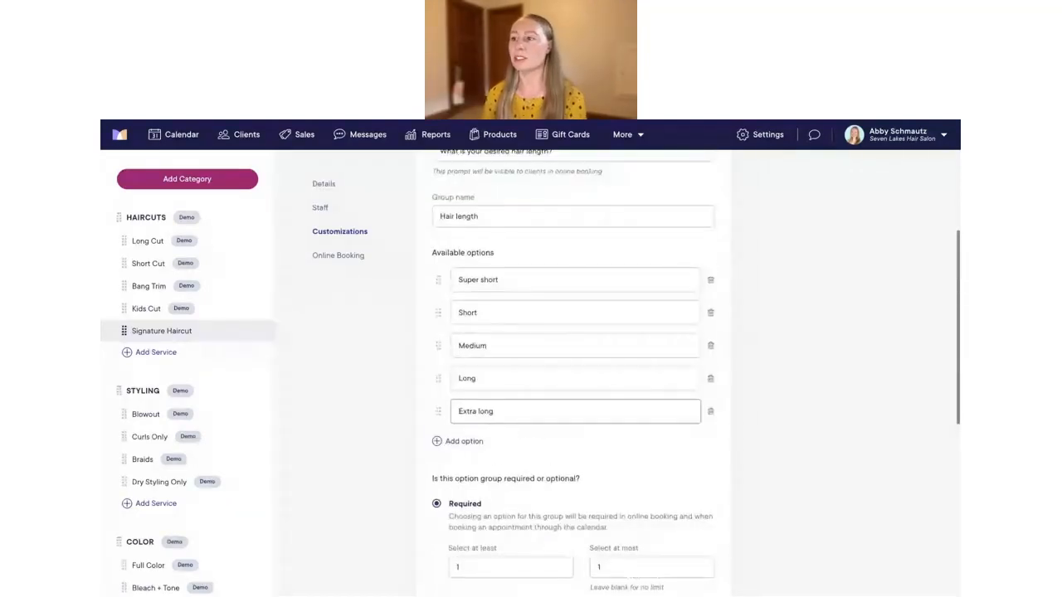
scroll(572, 373, "down", 3)
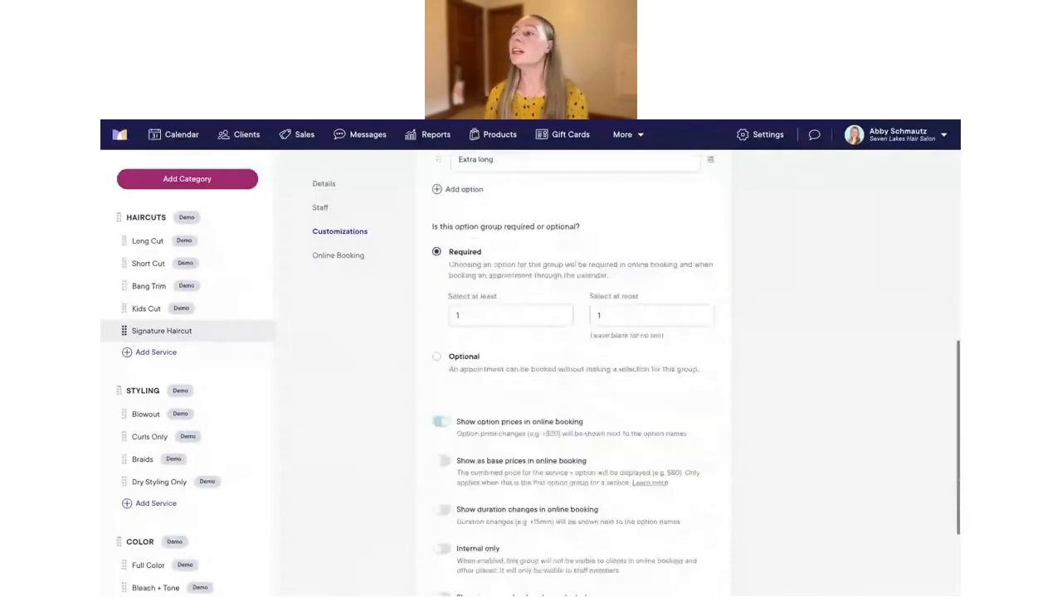
scroll(442, 381, "down", 1)
left_click(442, 382)
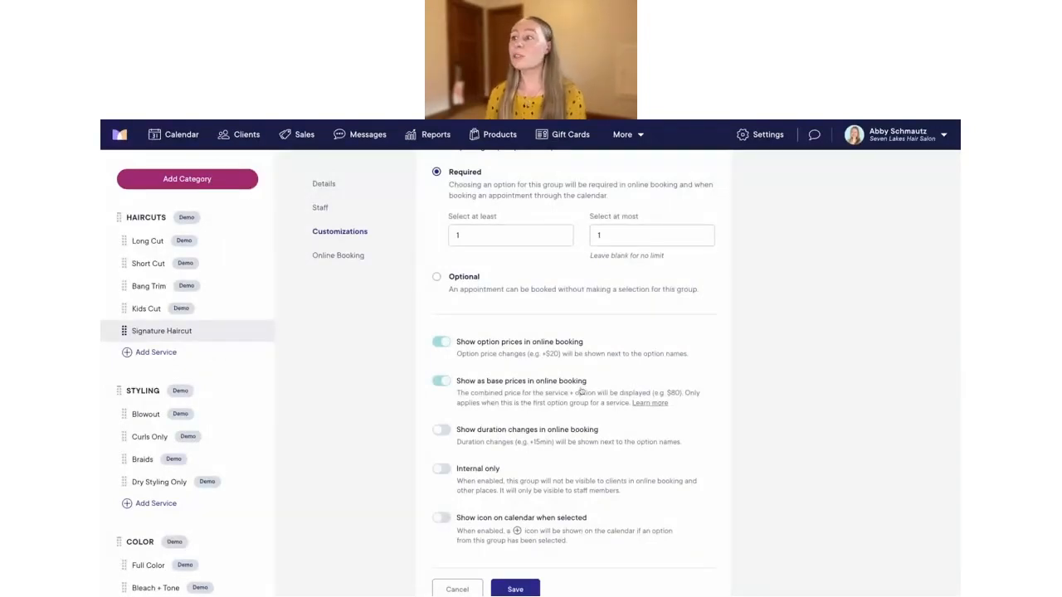
Review the Hair length group's options and display settings, and save the option group.
scroll(581, 391, "down", 1)
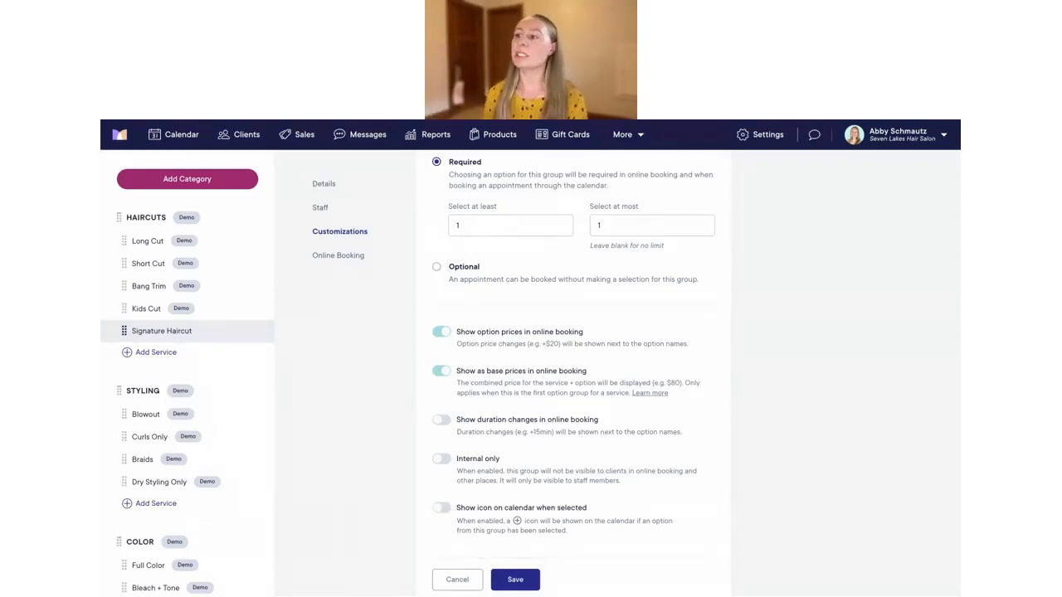
scroll(623, 385, "up", 1)
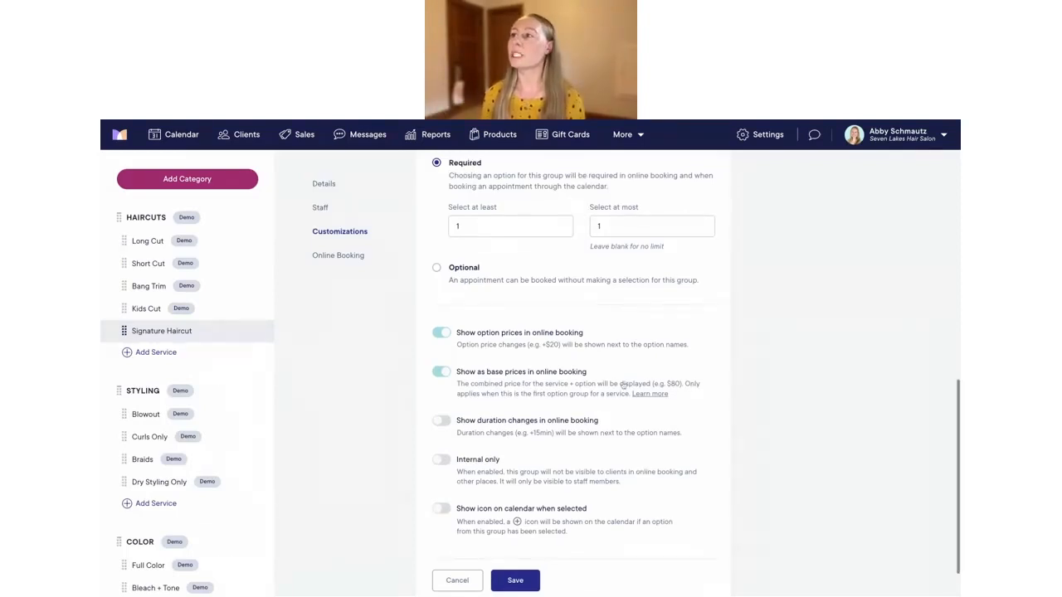
scroll(623, 385, "up", 5)
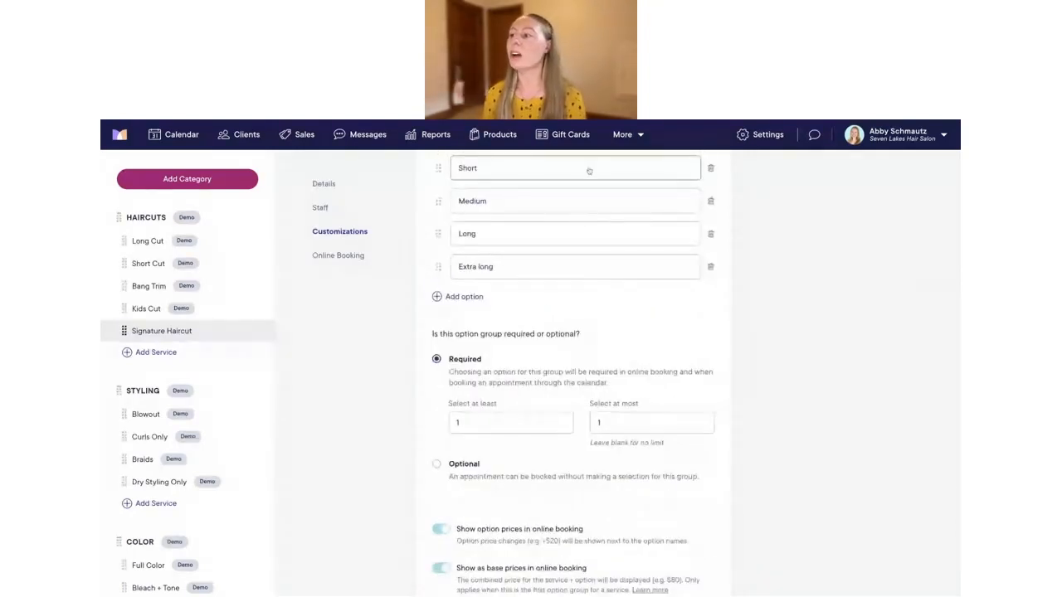
scroll(639, 378, "down", 4)
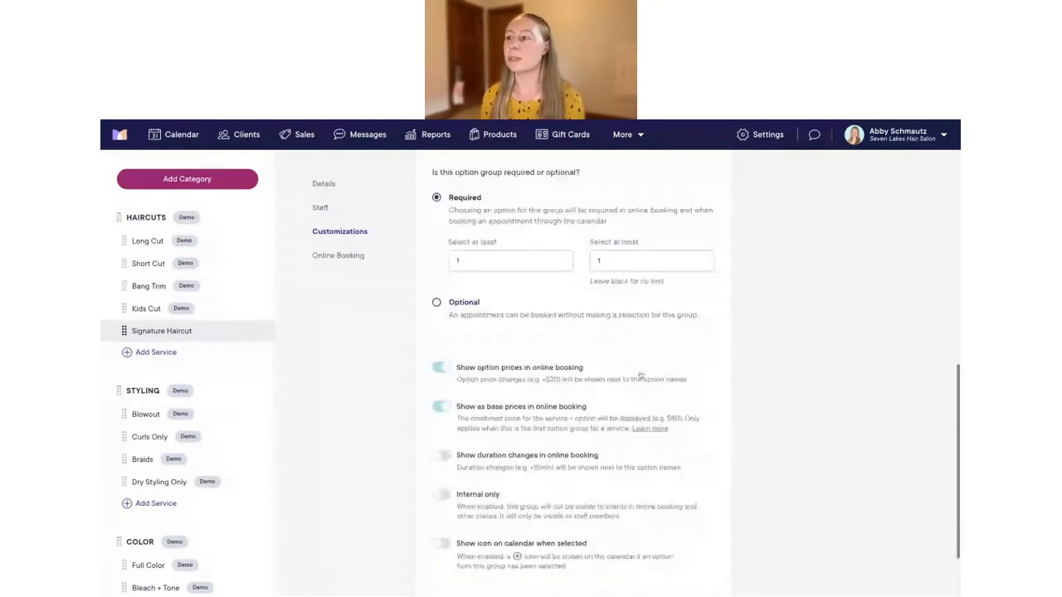
scroll(585, 408, "down", 1)
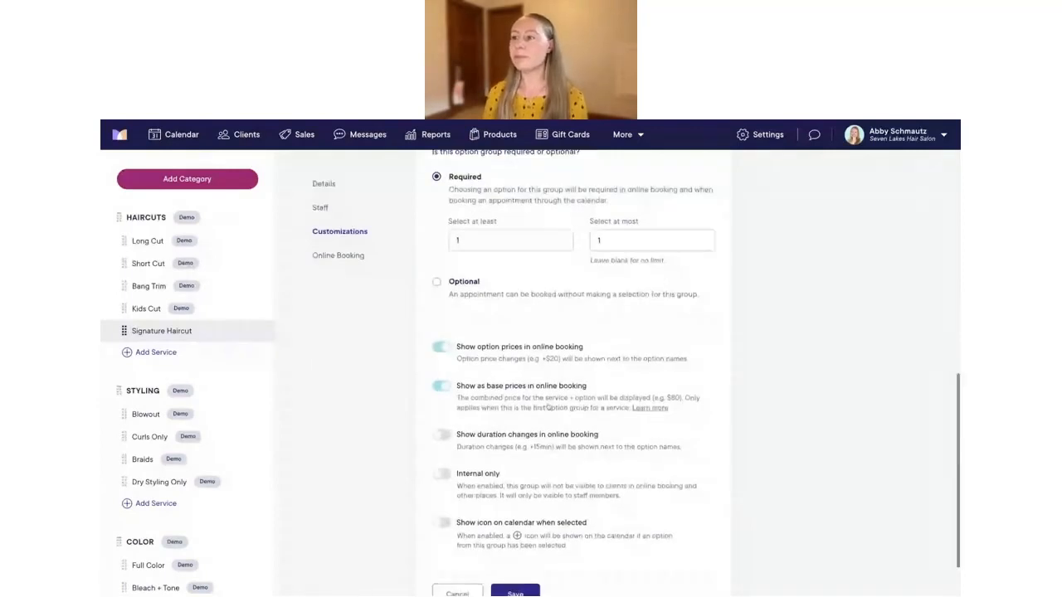
scroll(547, 407, "down", 2)
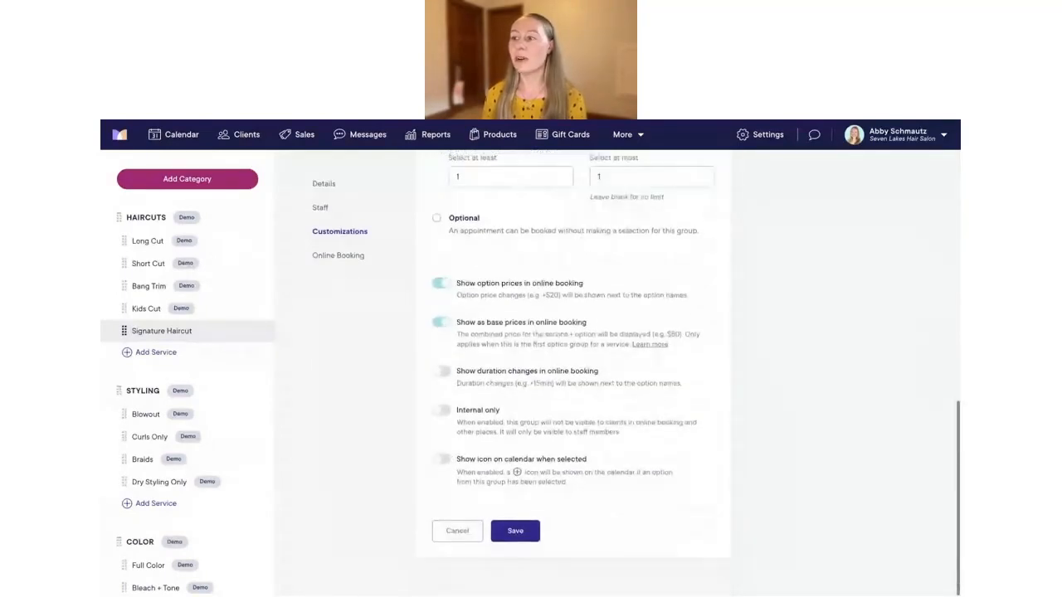
left_click(516, 531)
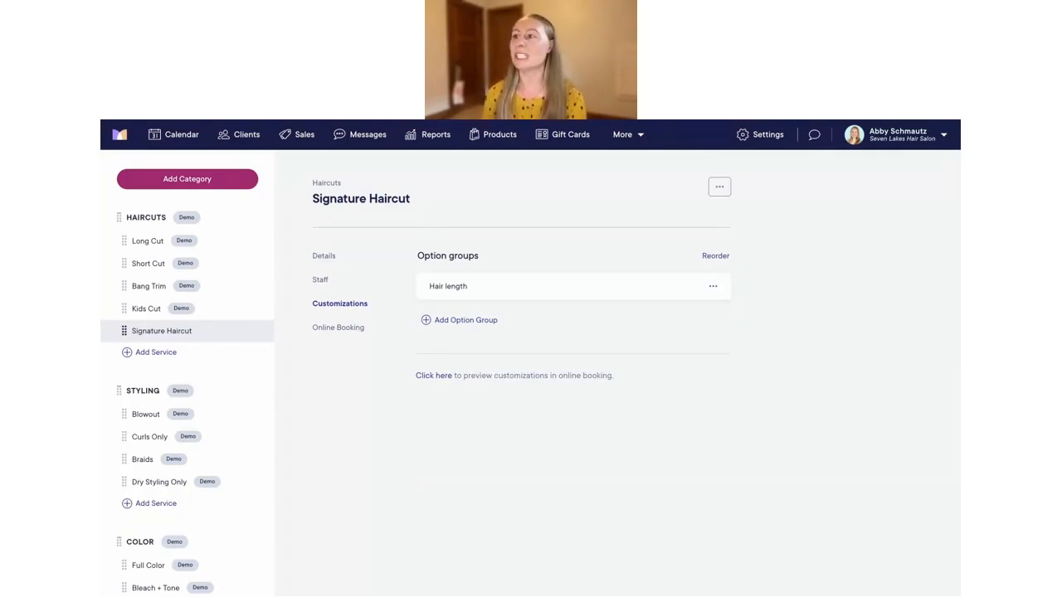
Start a new option group for Signature Haircut with the client prompt "What is your primary hair type?" and the group name "Hair type".
left_click(467, 322)
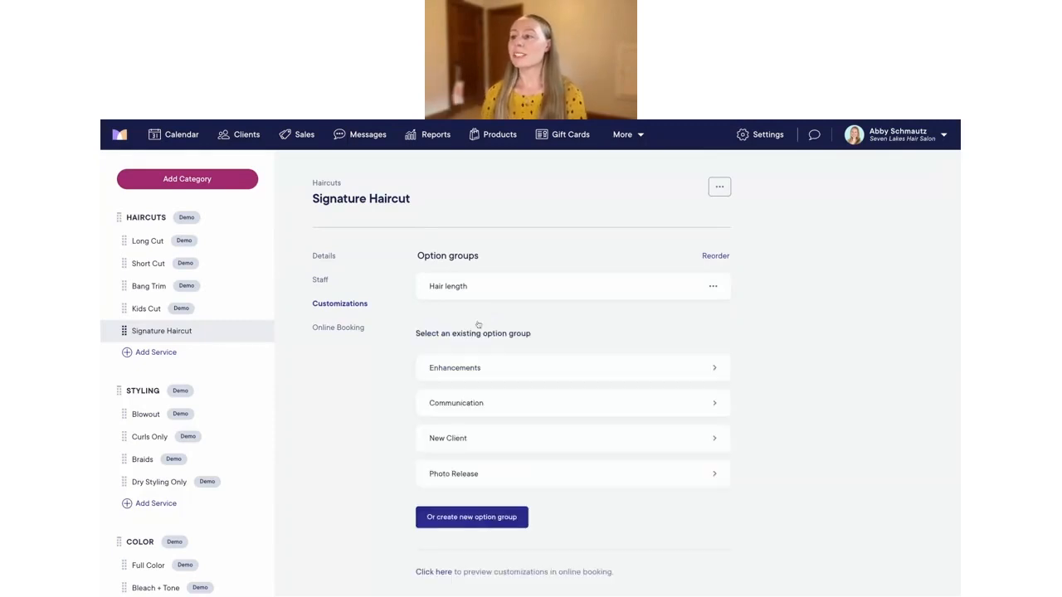
scroll(478, 325, "down", 1)
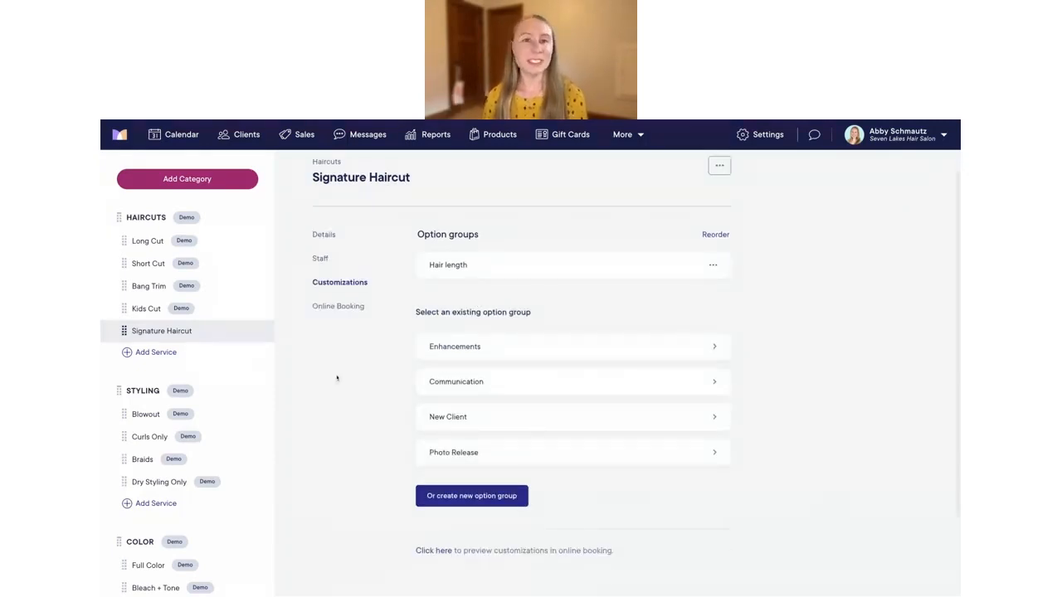
scroll(339, 379, "down", 1)
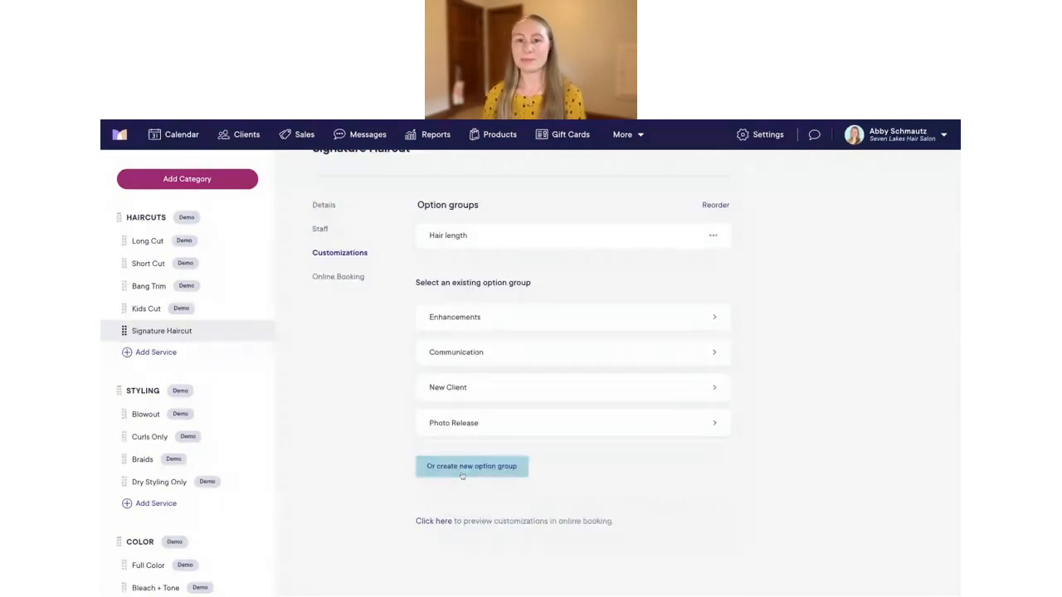
left_click(462, 474)
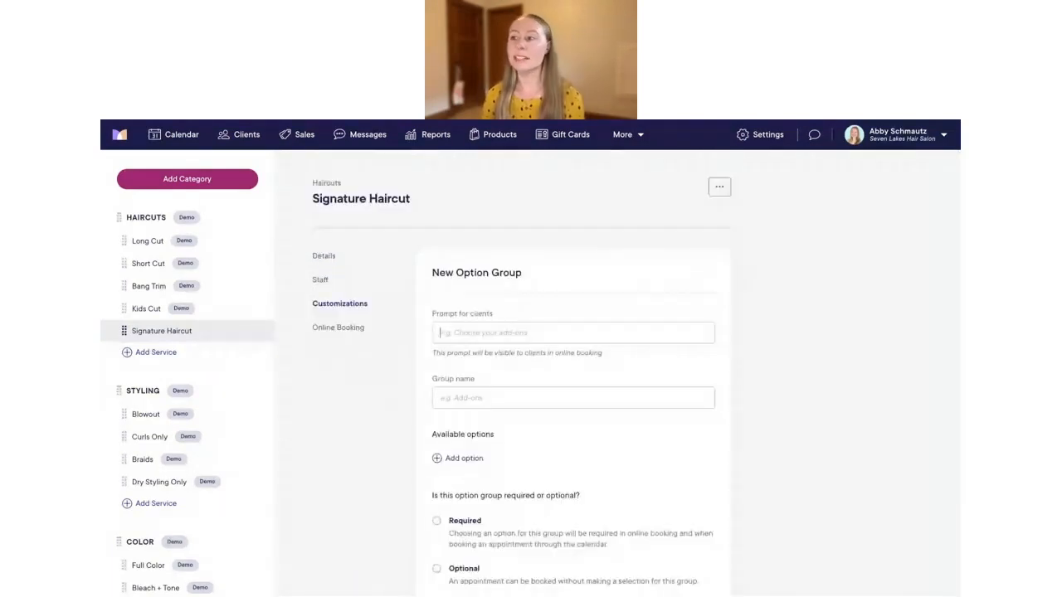
left_click(483, 333)
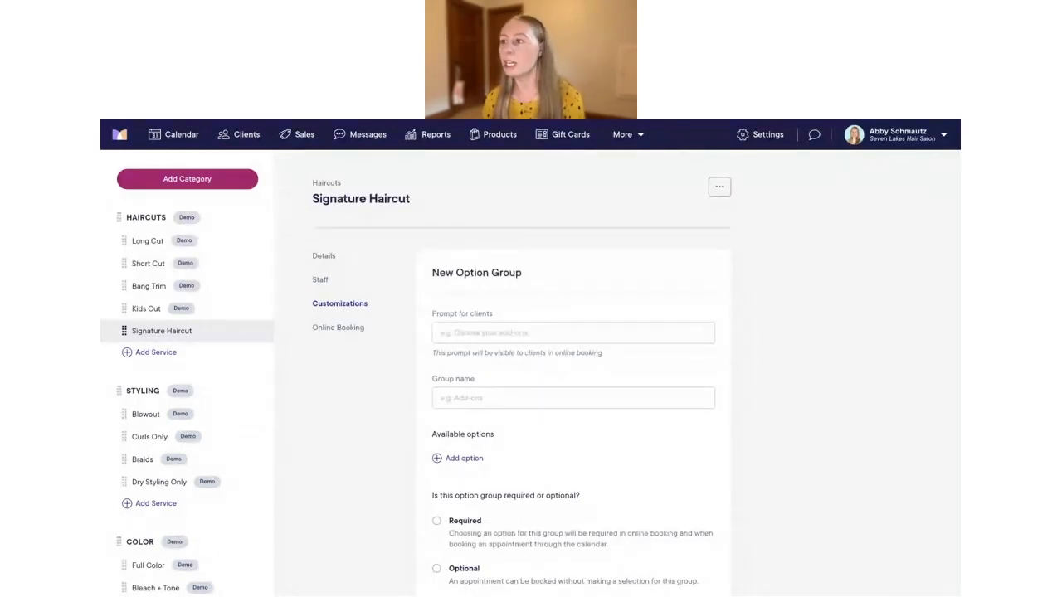
left_click(442, 333)
type("What is your primary hair type?")
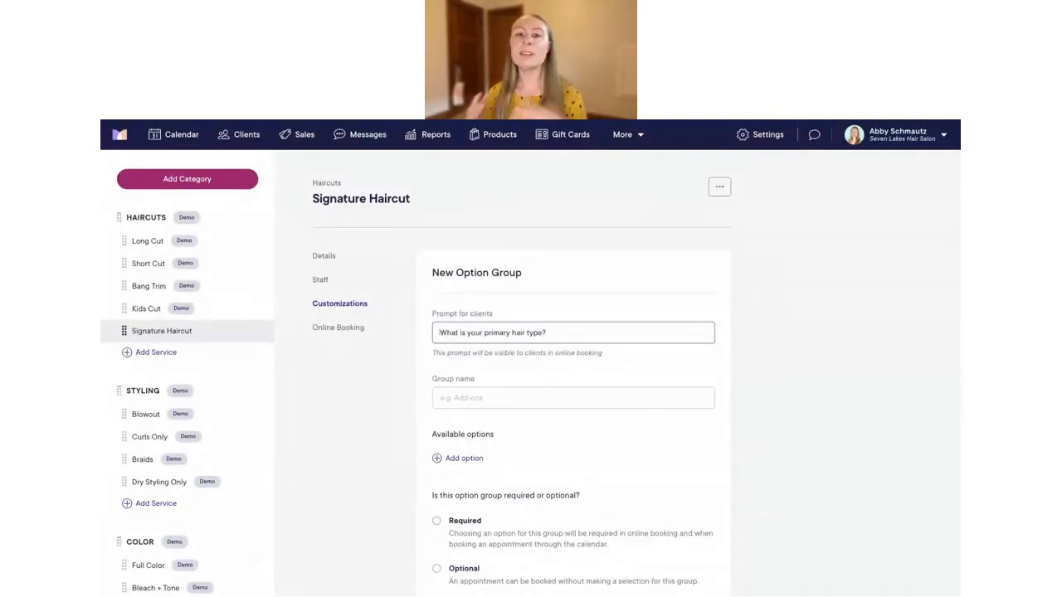
scroll(471, 376, "down", 1)
left_click(470, 376)
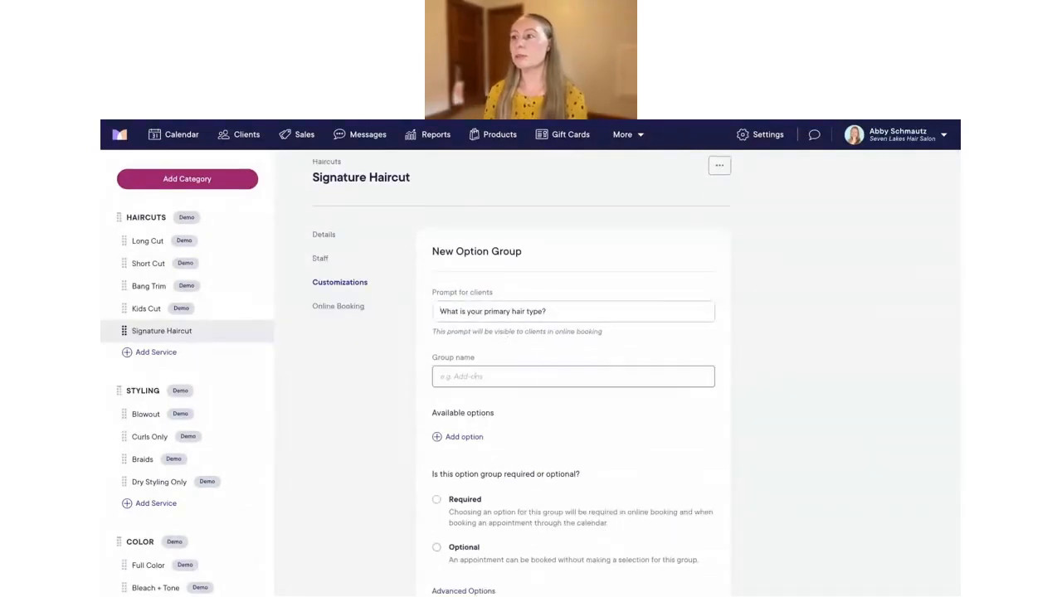
type("Hair type")
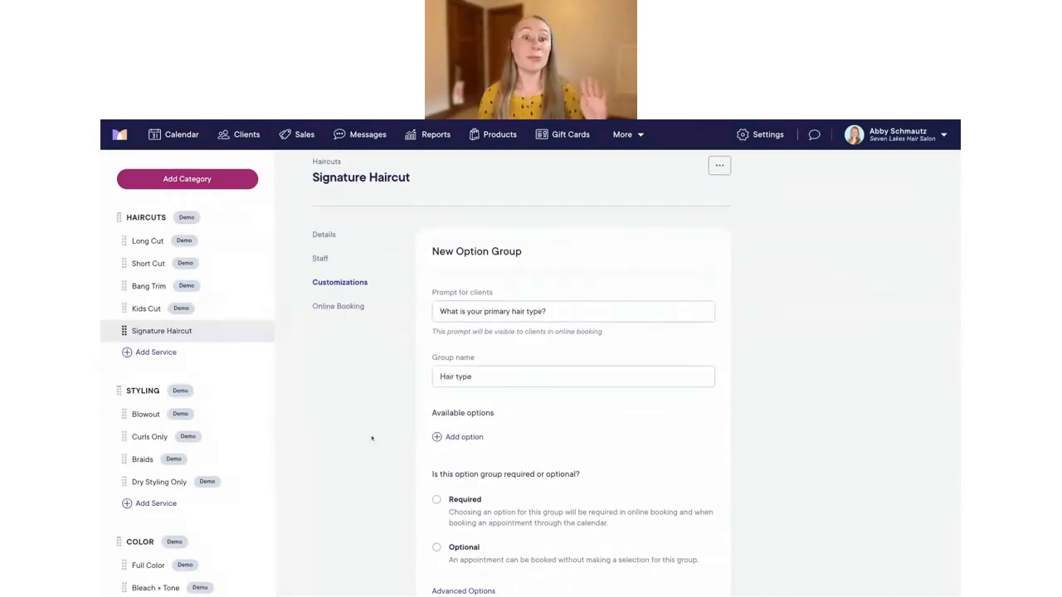
Add a Straight option to the Hair type group with the description "Your hair is Type 1".
scroll(581, 423, "down", 2)
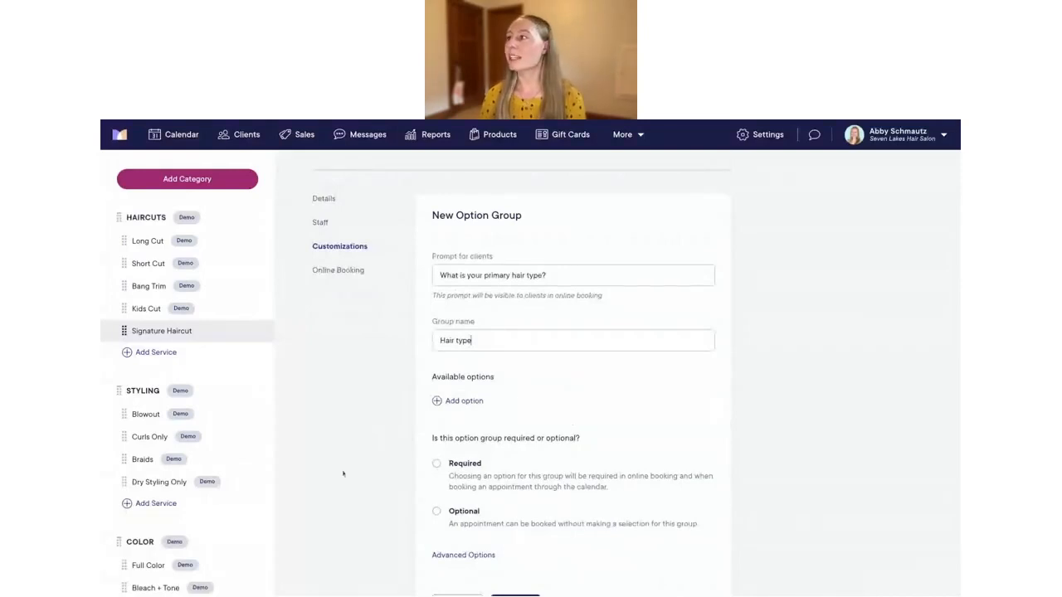
left_click(457, 405)
left_click(759, 209)
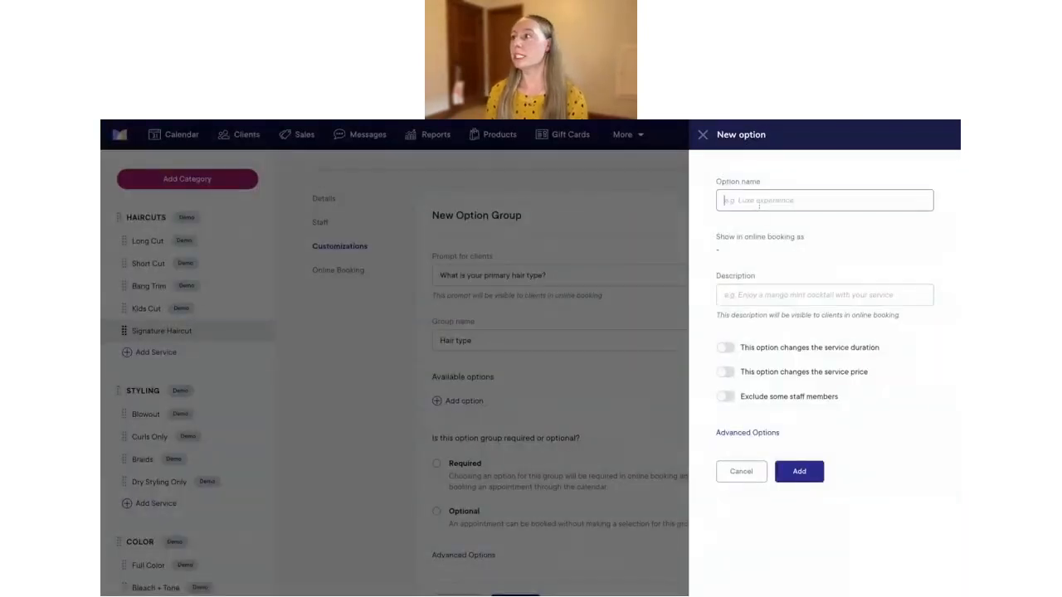
type("Straight")
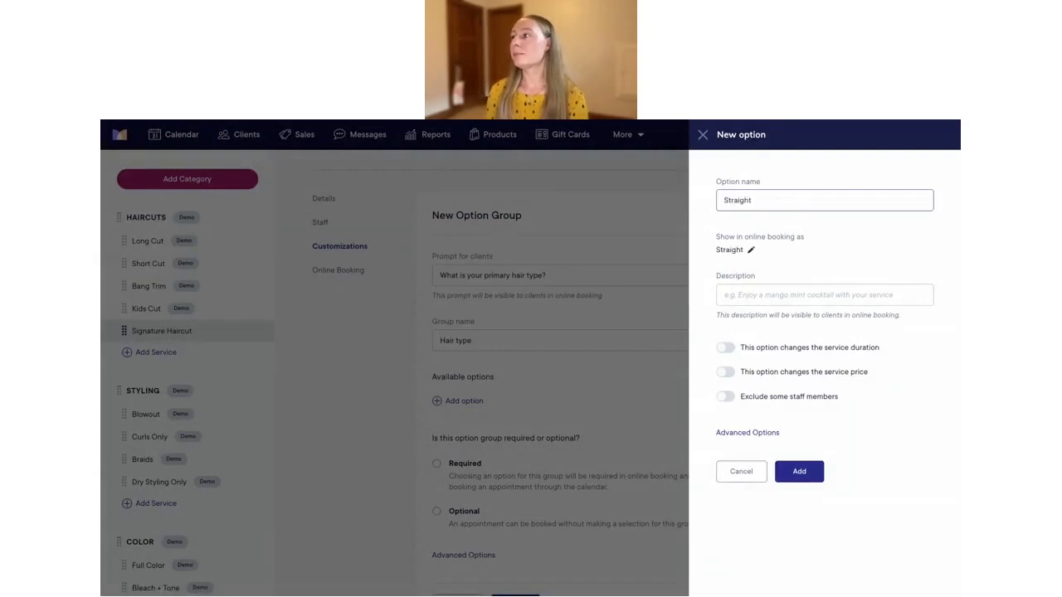
left_click(749, 294)
type("Y")
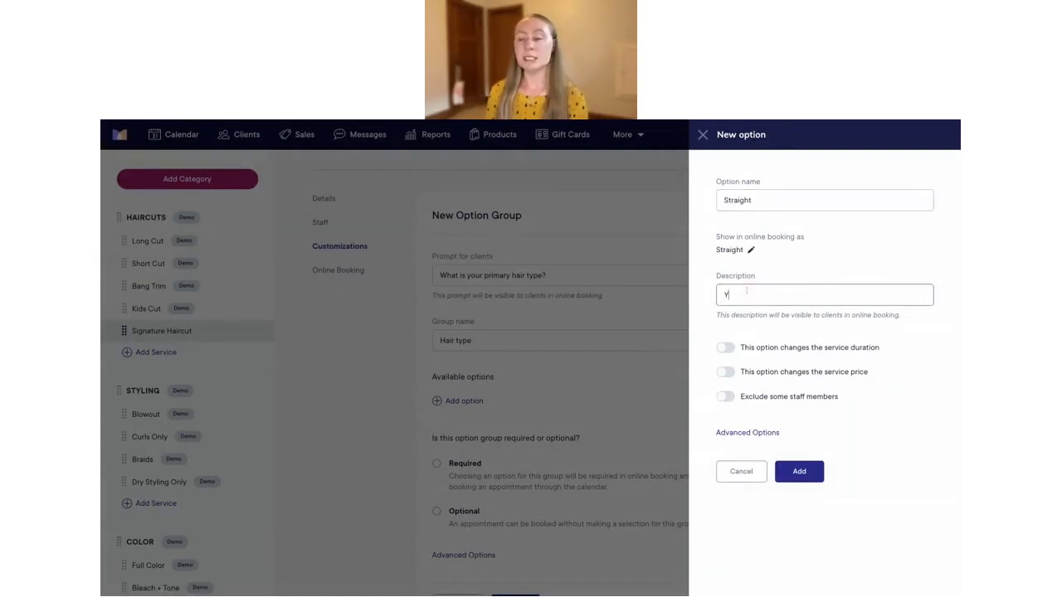
type("our hair is Ty")
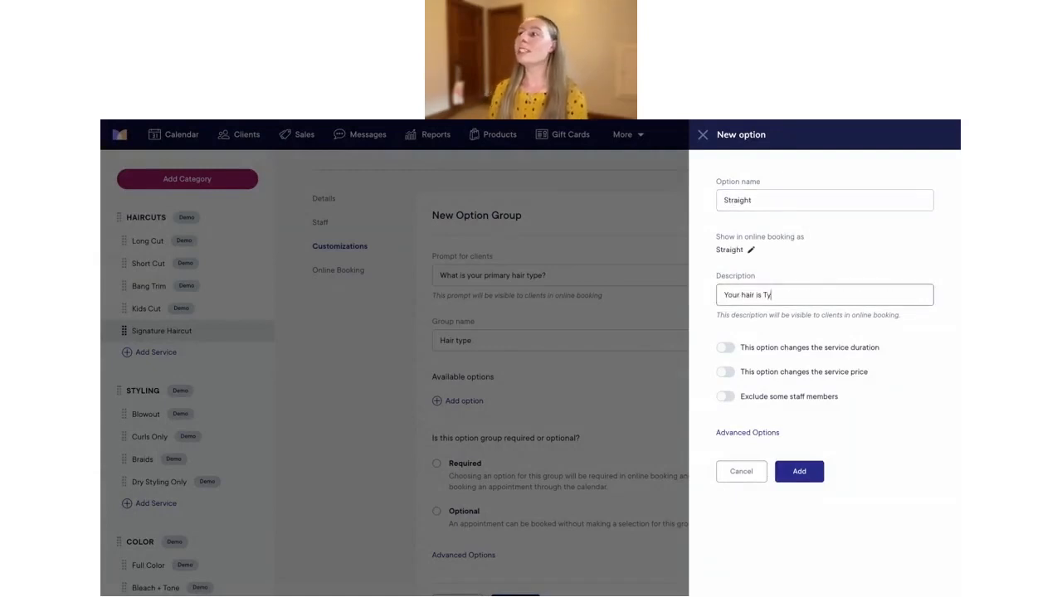
type("pe 1")
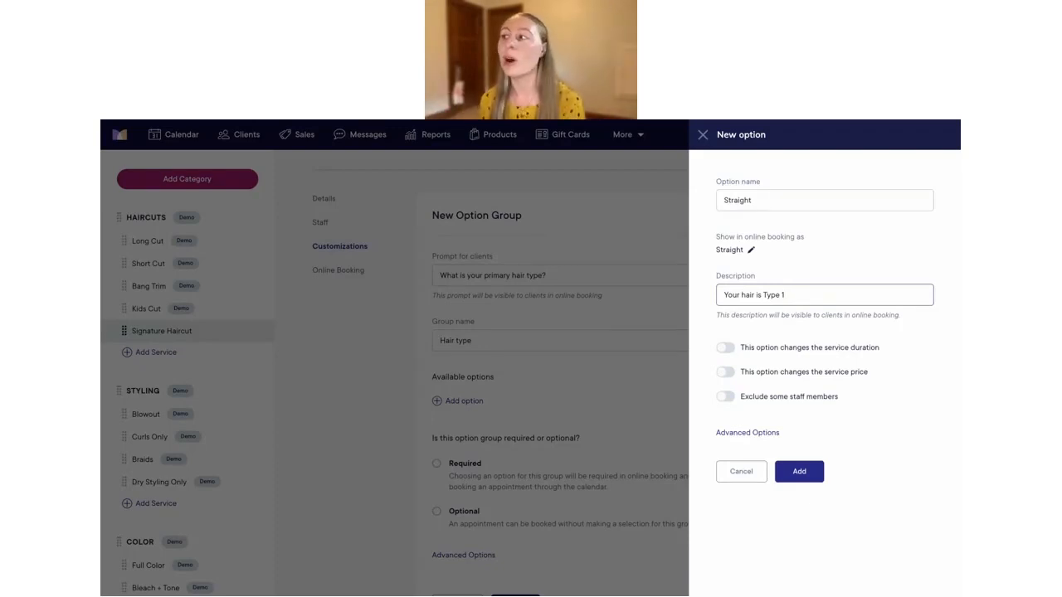
left_click(808, 315)
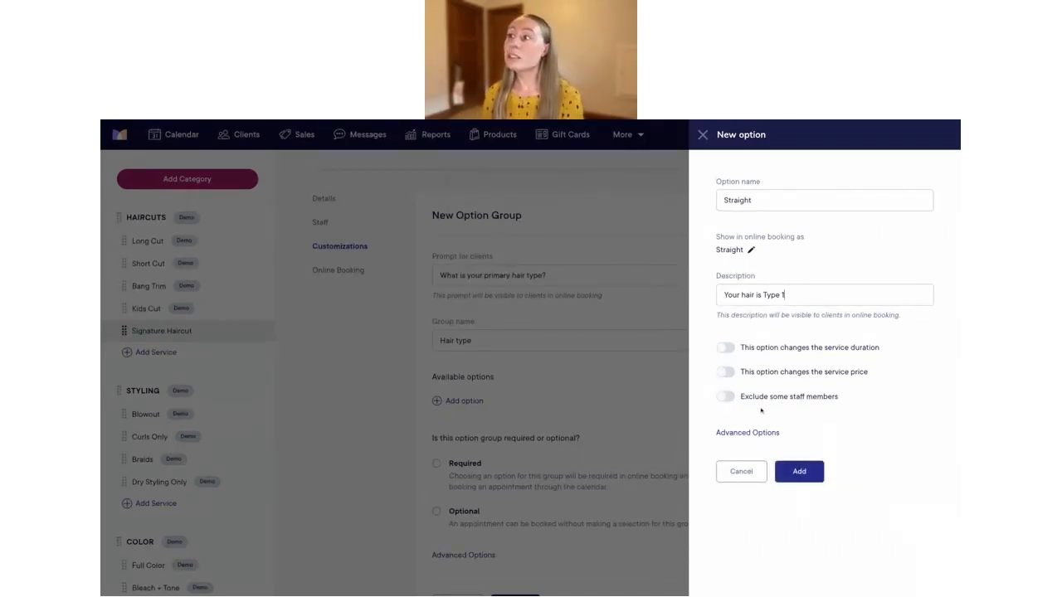
left_click(799, 472)
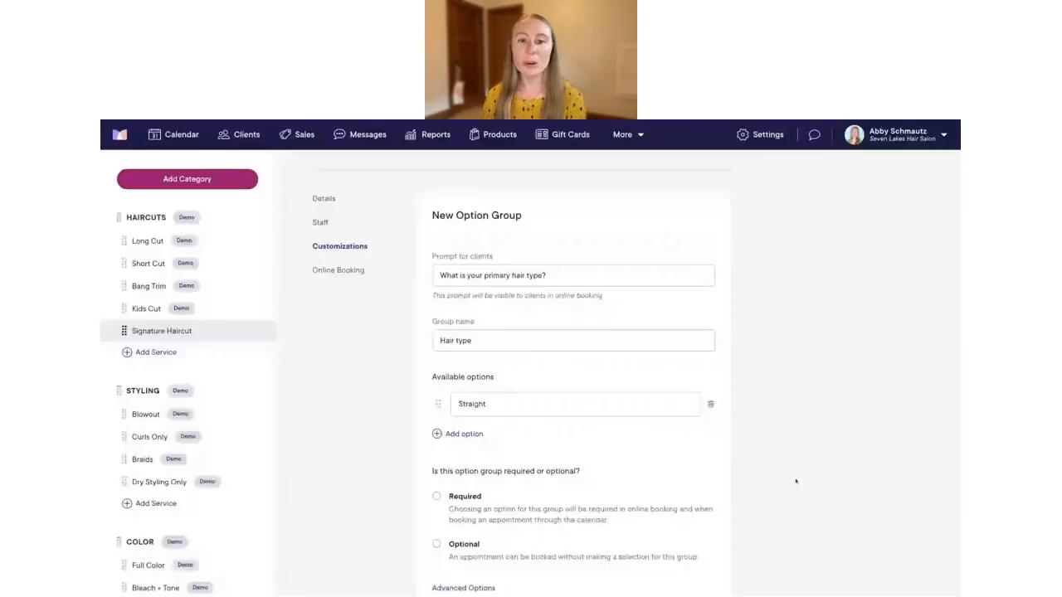
Add a Wavy option to the Hair type group with the description "Your hair is Type 2".
scroll(795, 481, "down", 1)
left_click(458, 395)
left_click(782, 198)
type("Wavy")
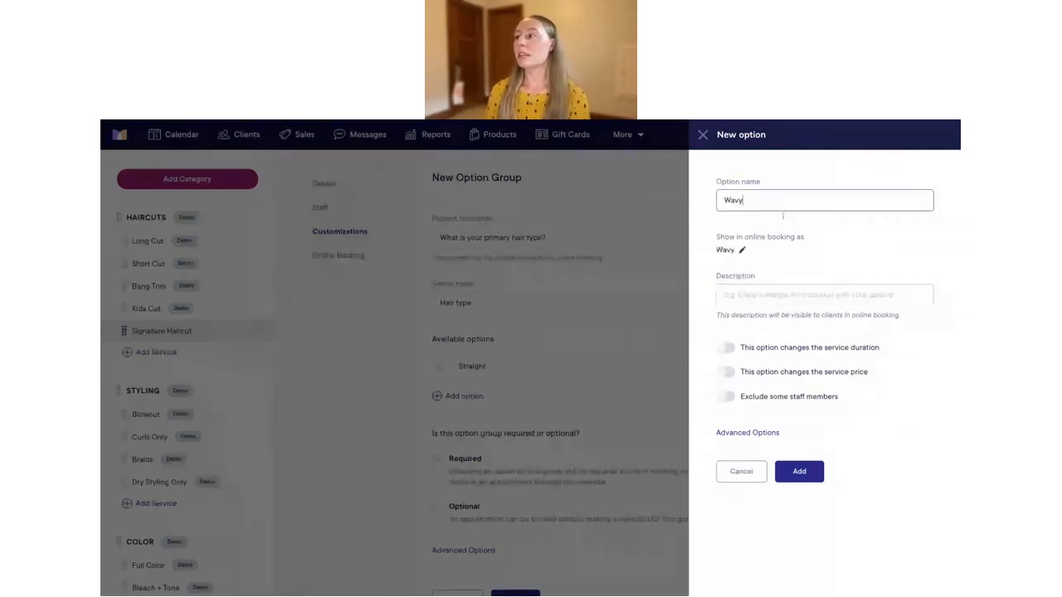
left_click(752, 300)
type("You")
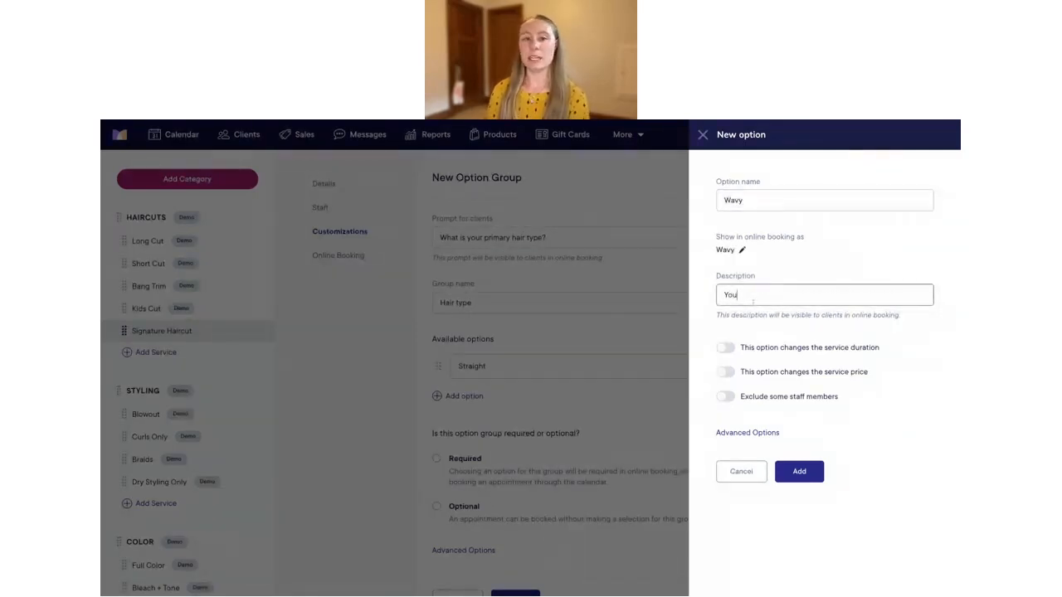
type("r hair is Type 2")
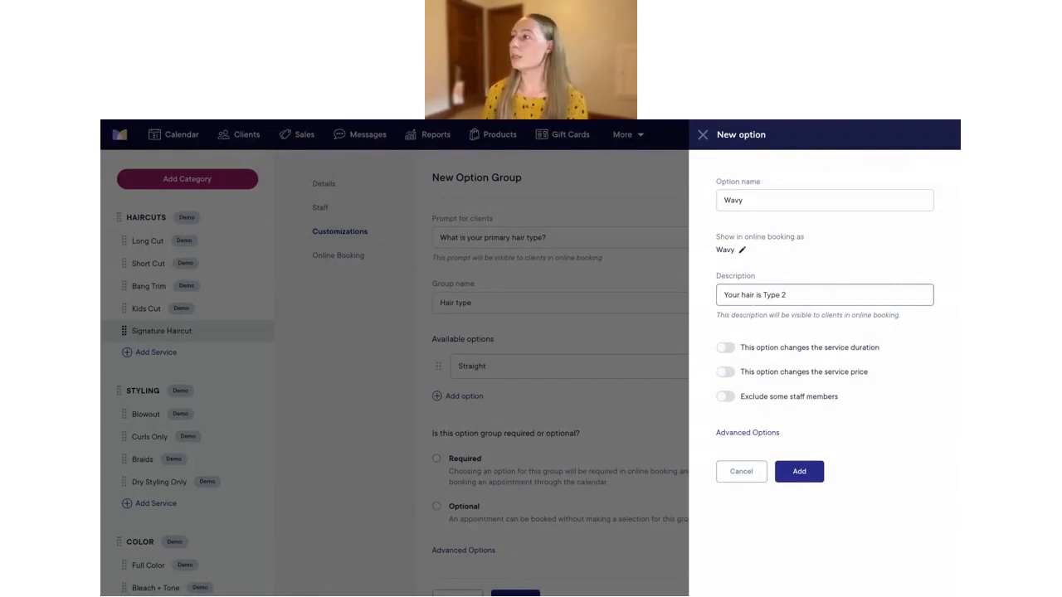
left_click(758, 336)
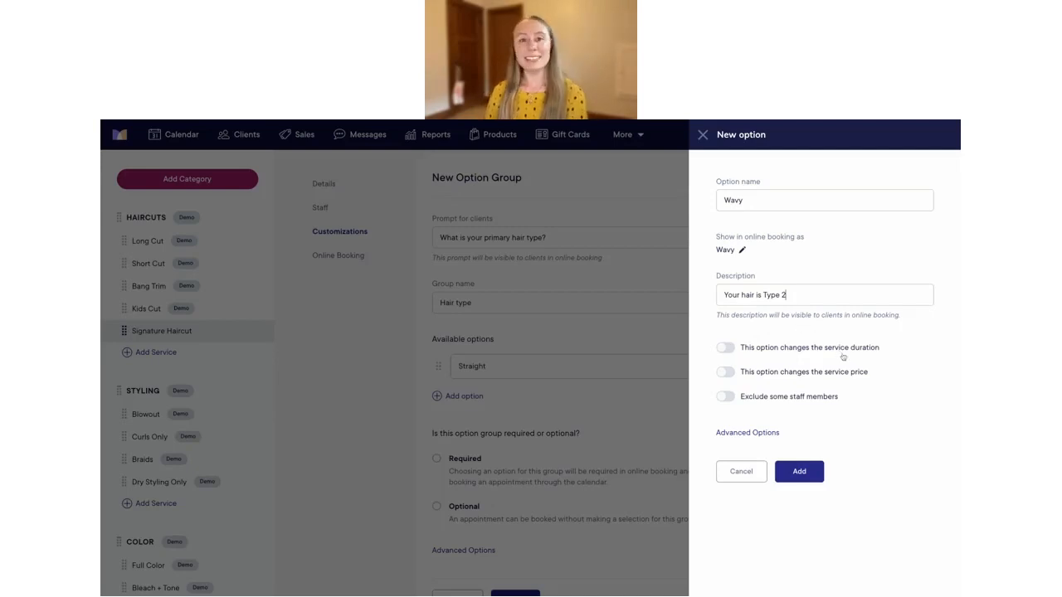
left_click(799, 469)
Start a new Hair type option named Curly and enter the description "Your hair is Type 3".
scroll(580, 399, "down", 1)
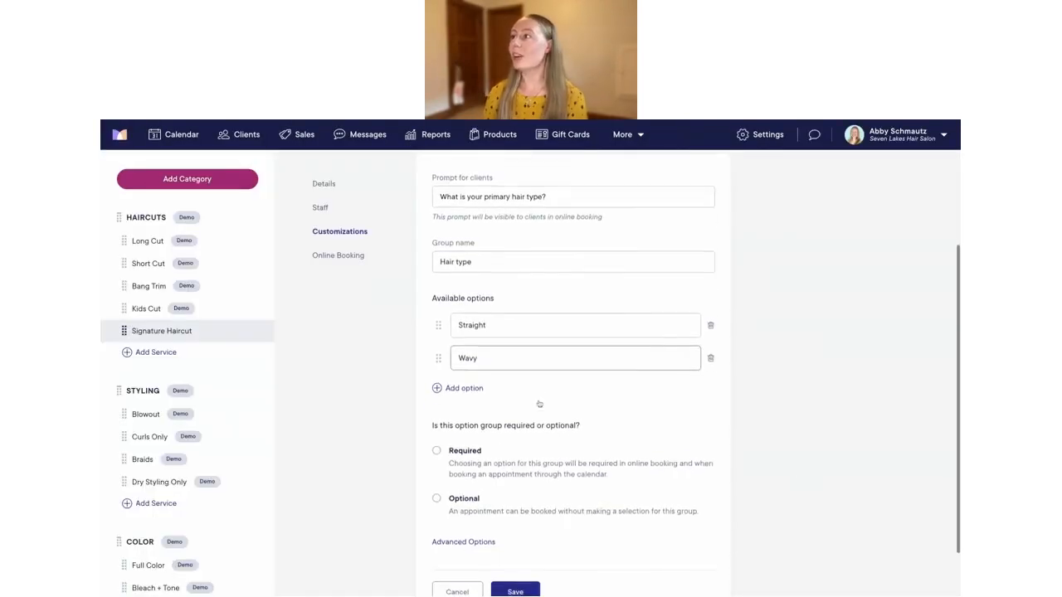
left_click(466, 387)
left_click(749, 199)
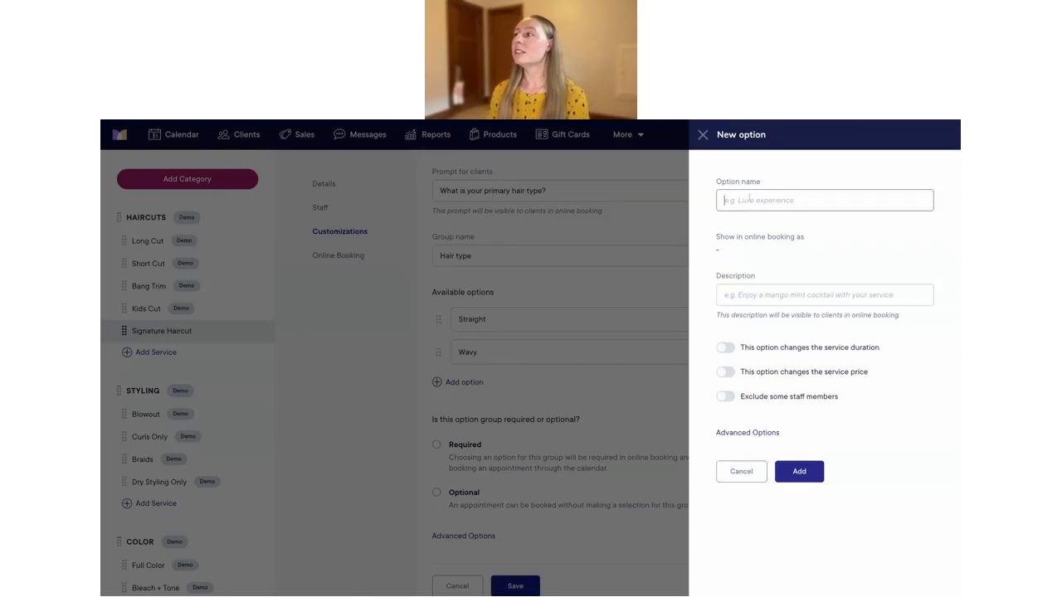
type("Curly")
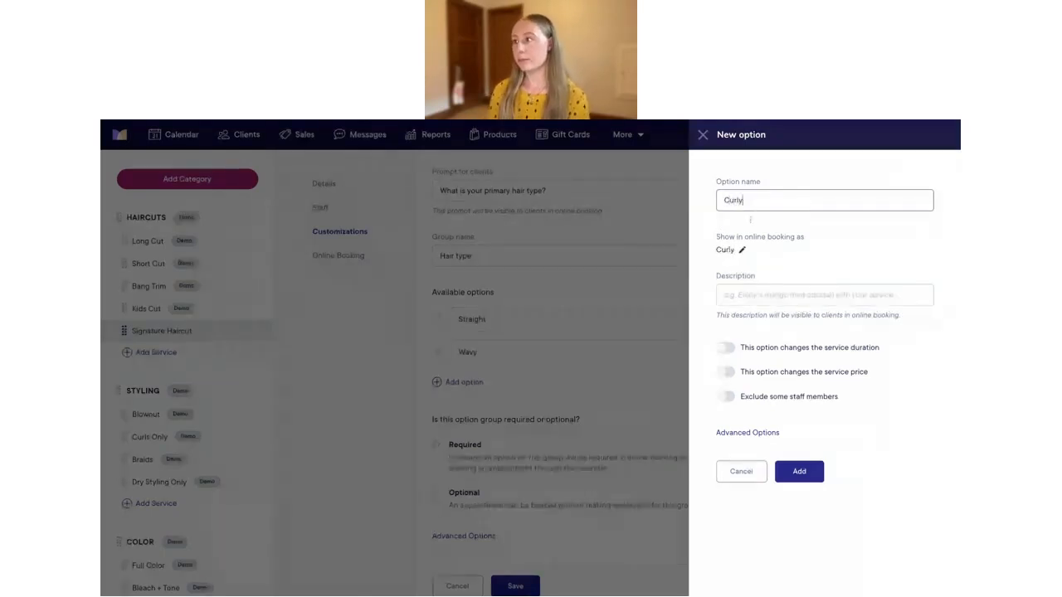
left_click(745, 295)
type("Your hair is Type")
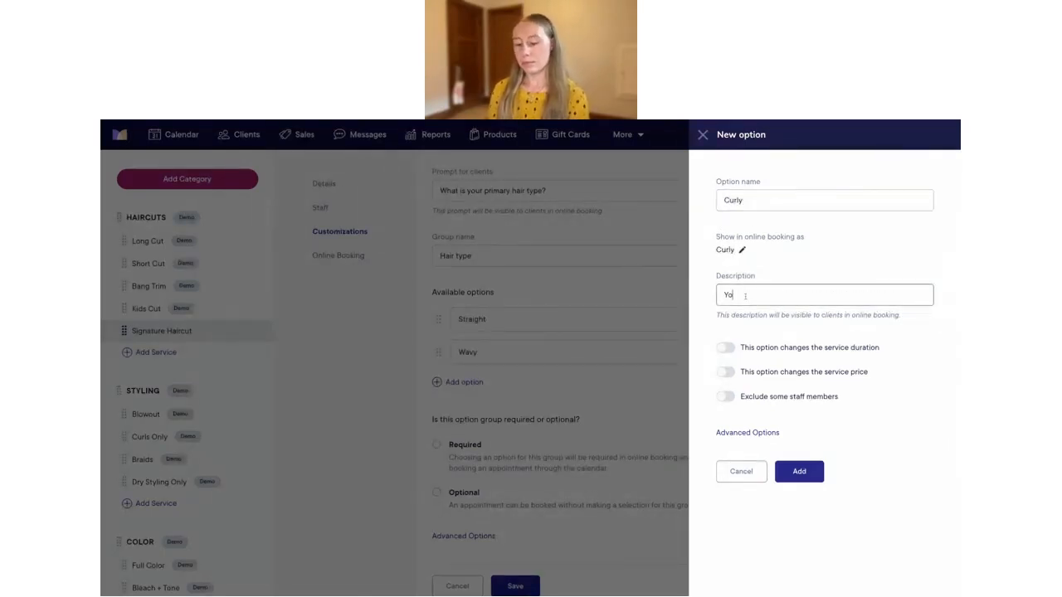
type(" 3")
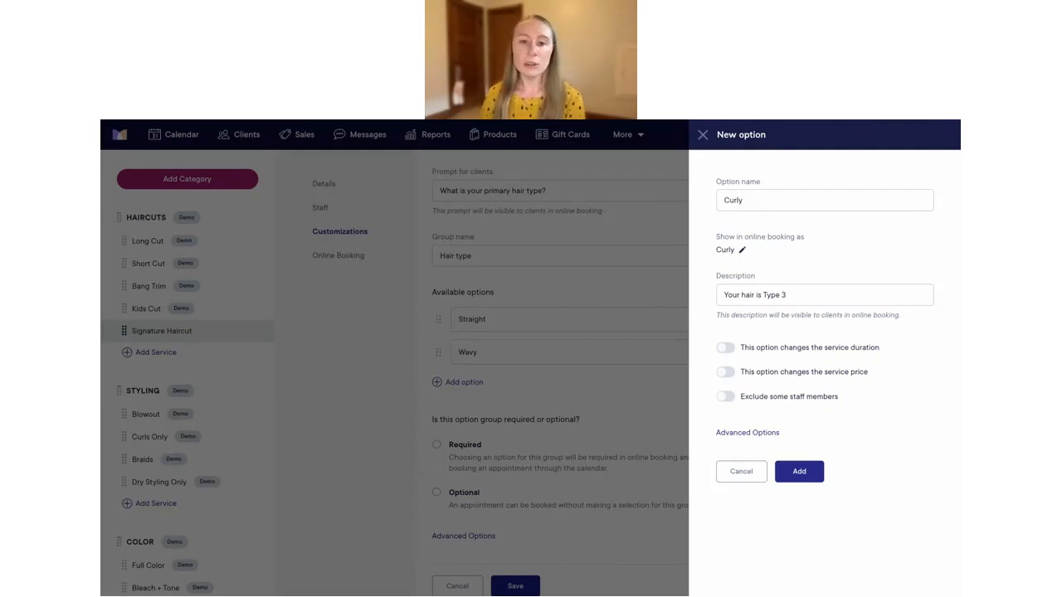
Set the Curly option to increase the service duration by 30 min and the service price by $30.
left_click(726, 348)
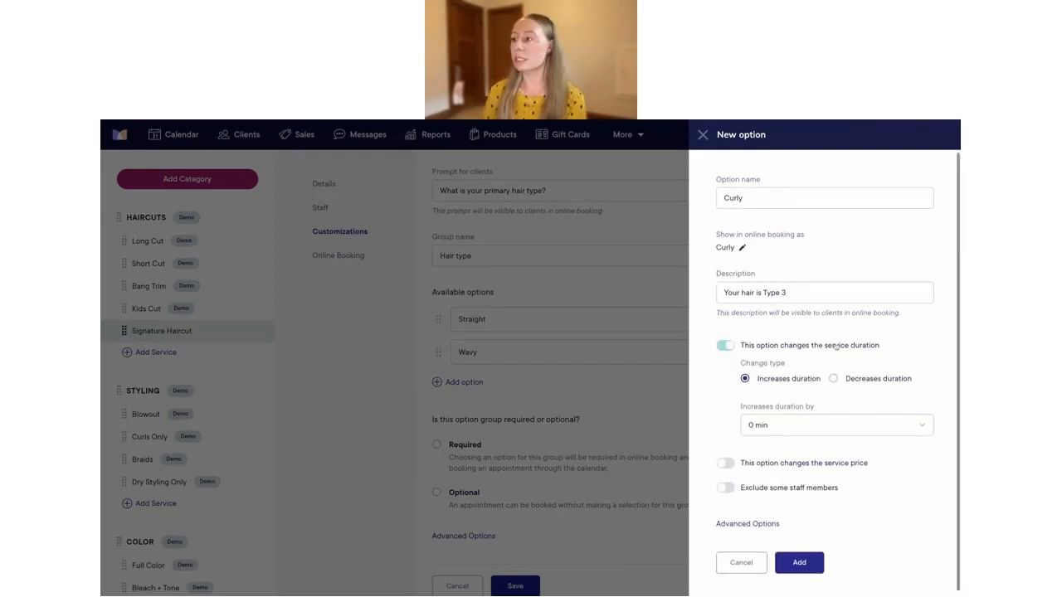
left_click(775, 425)
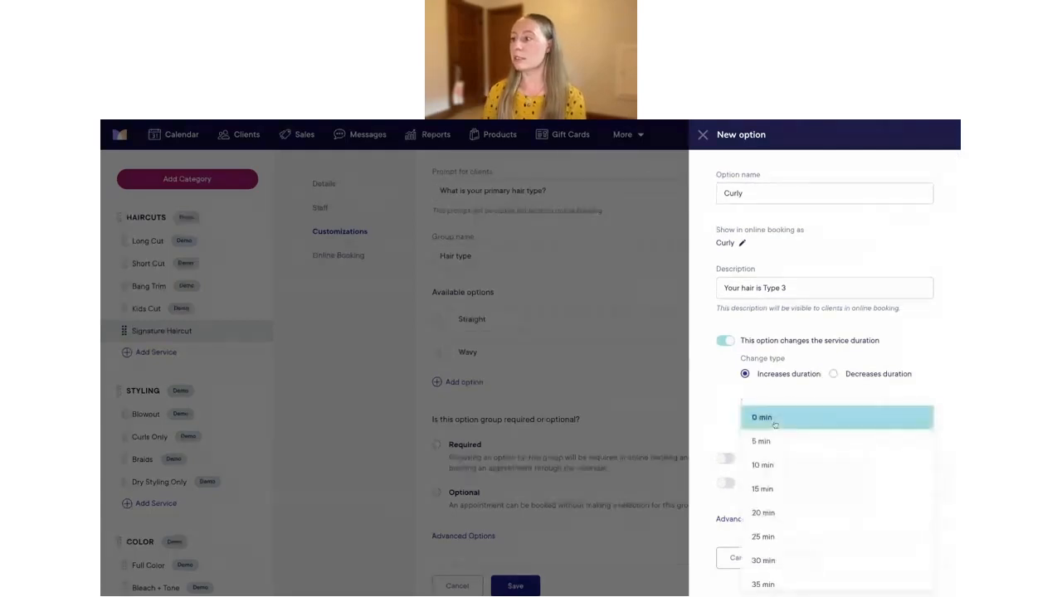
scroll(767, 527, "down", 2)
left_click(764, 503)
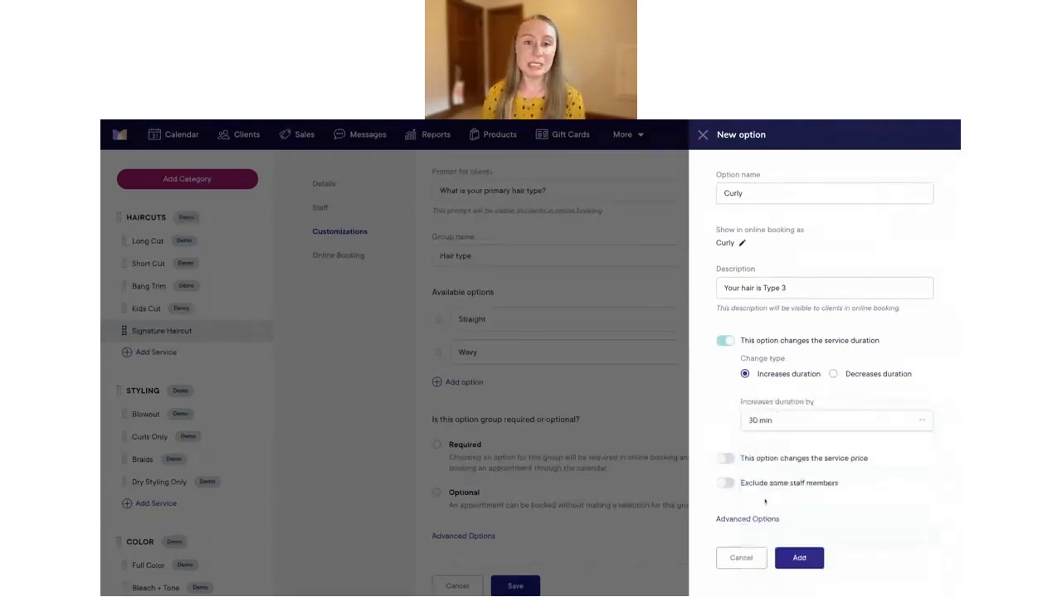
left_click(725, 459)
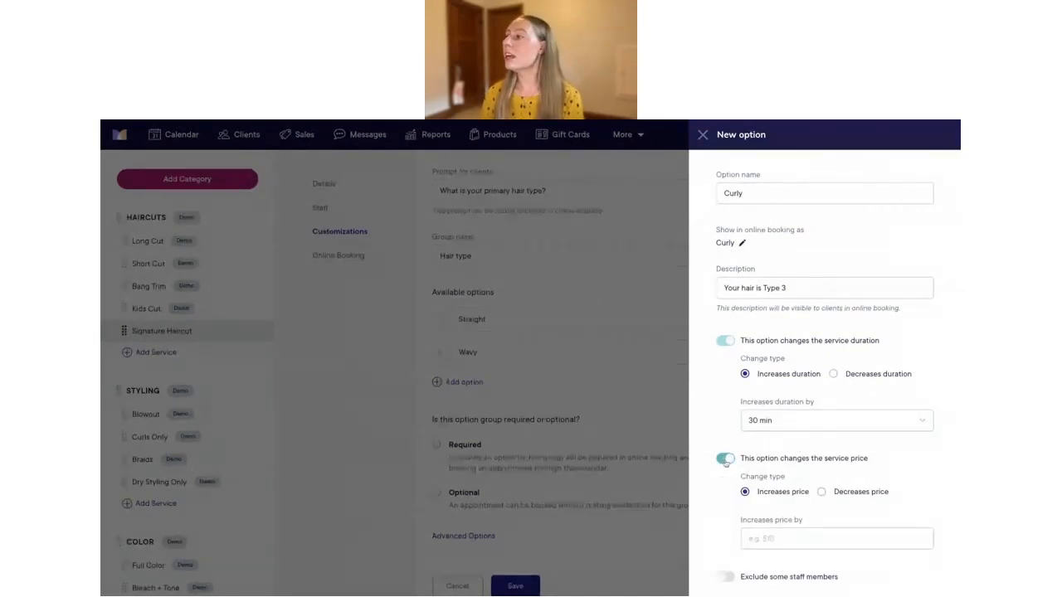
scroll(830, 419, "down", 2)
left_click(764, 453)
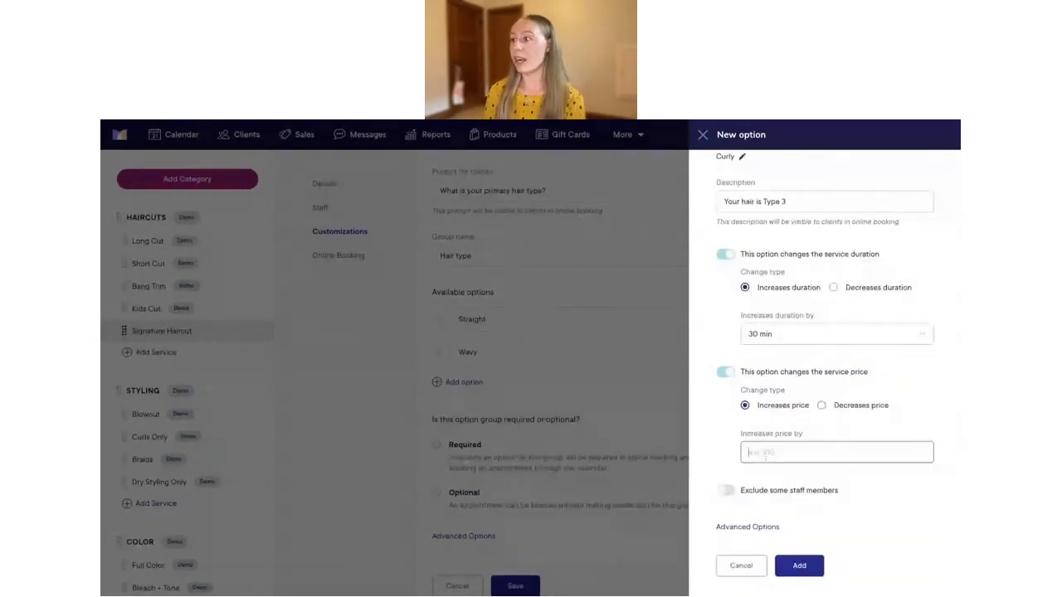
type("30")
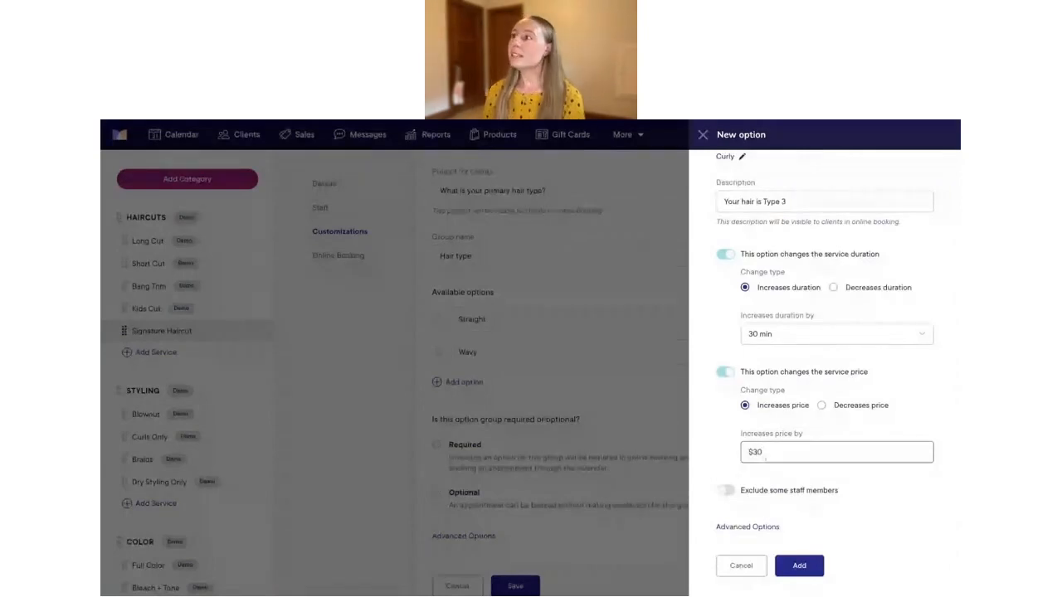
Exclude the fourth listed staff member from the Curly option and add the option to the Hair type group.
scroll(800, 428, "up", 2)
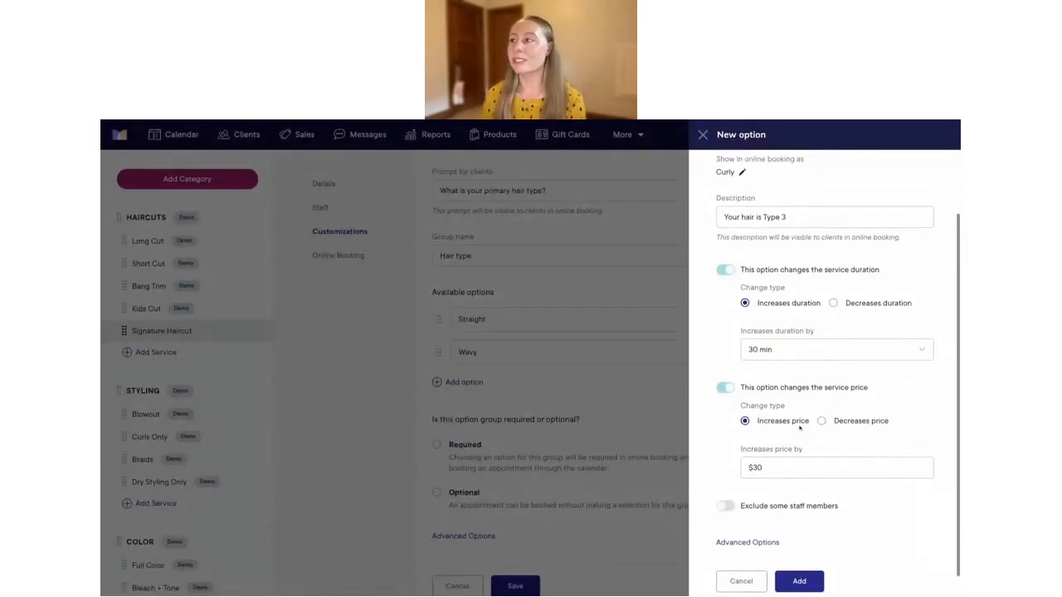
scroll(800, 428, "up", 1)
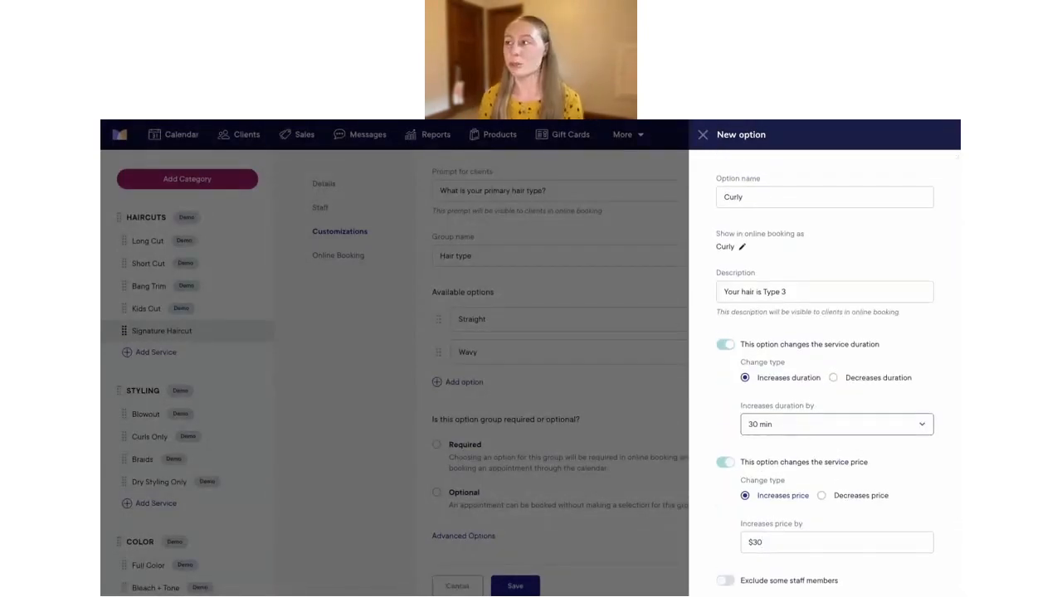
scroll(837, 423, "down", 3)
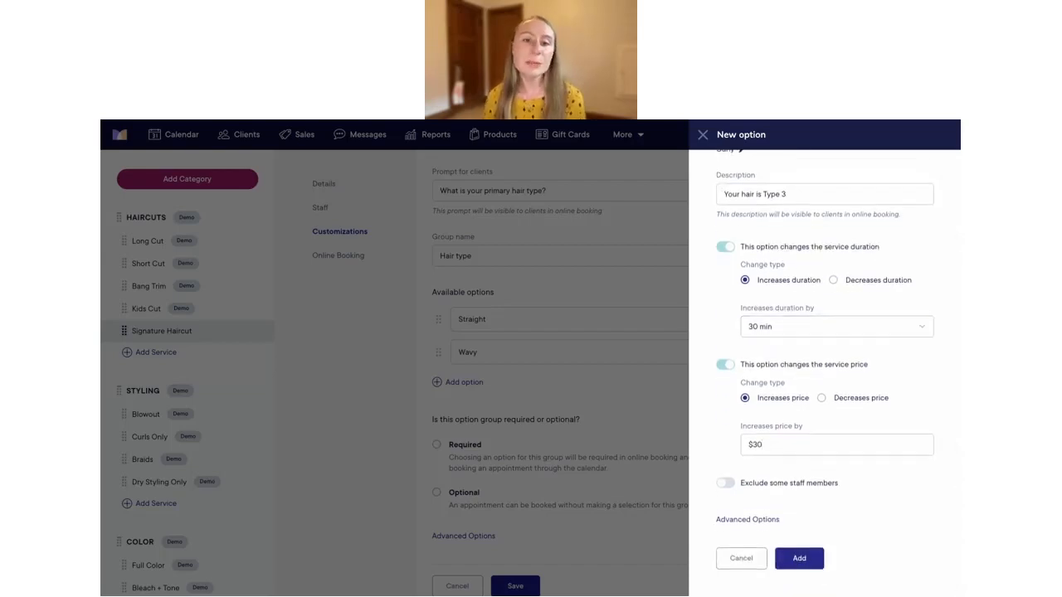
scroll(836, 424, "up", 3)
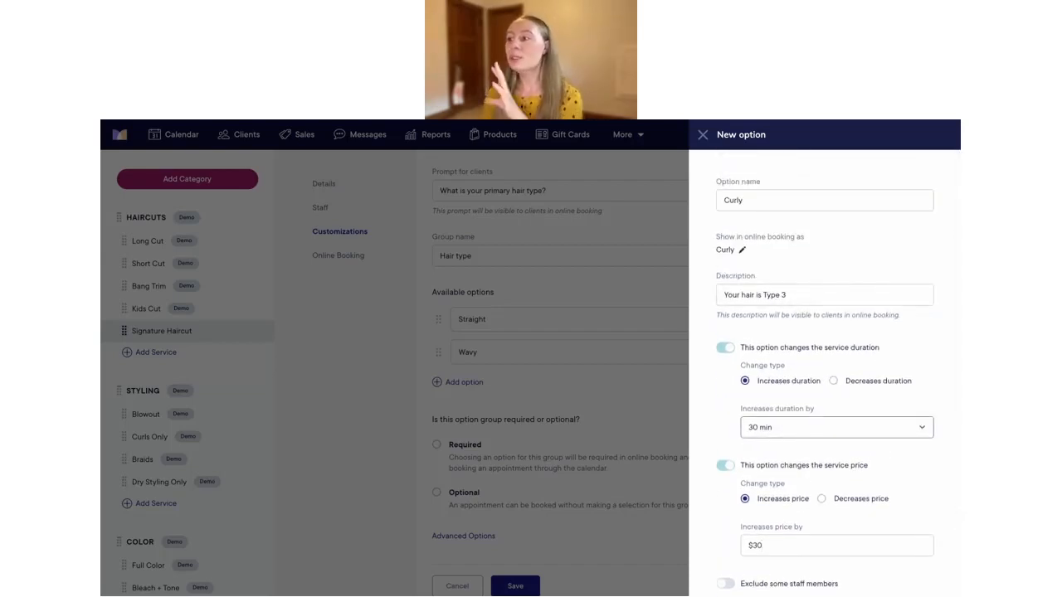
scroll(836, 424, "down", 3)
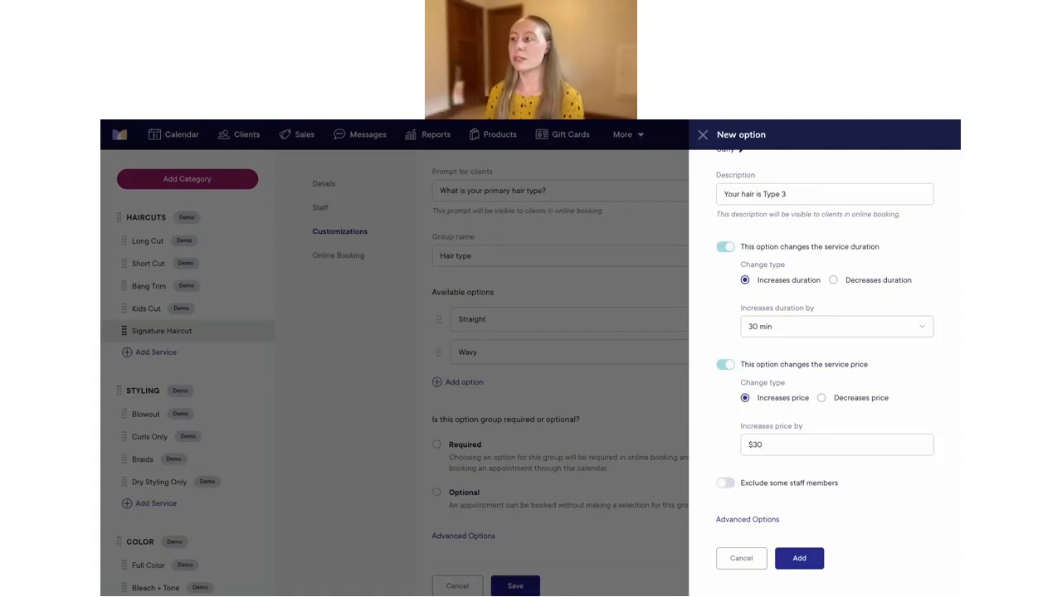
left_click(838, 483)
scroll(840, 482, "down", 1)
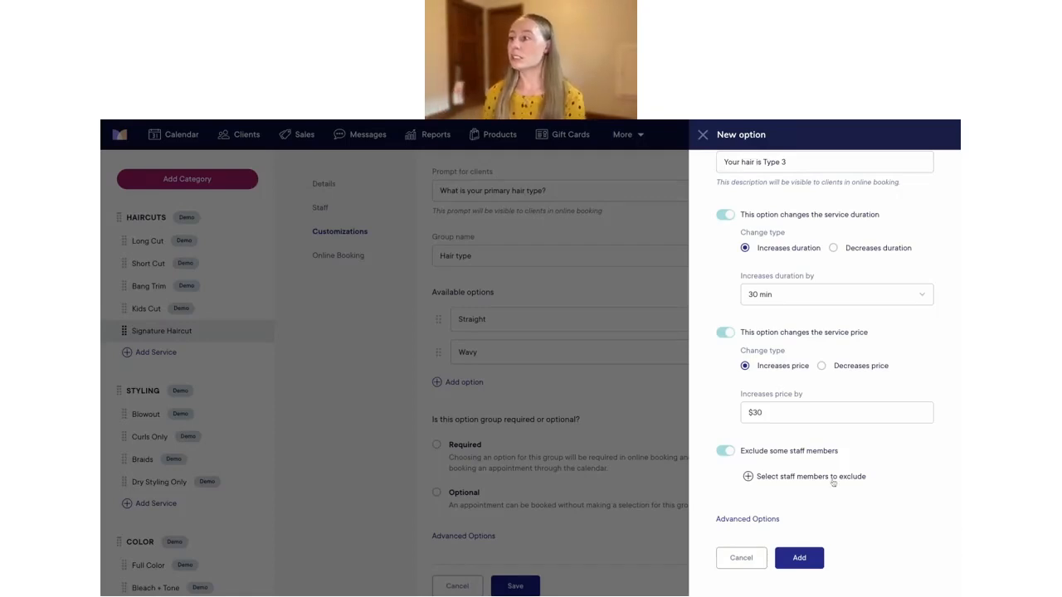
left_click(786, 479)
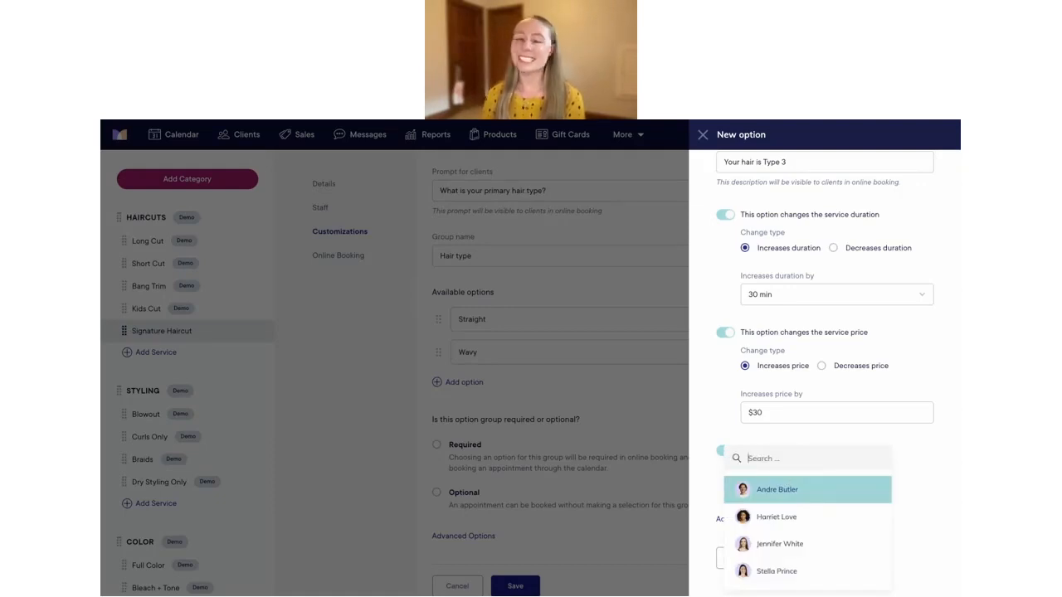
left_click(766, 581)
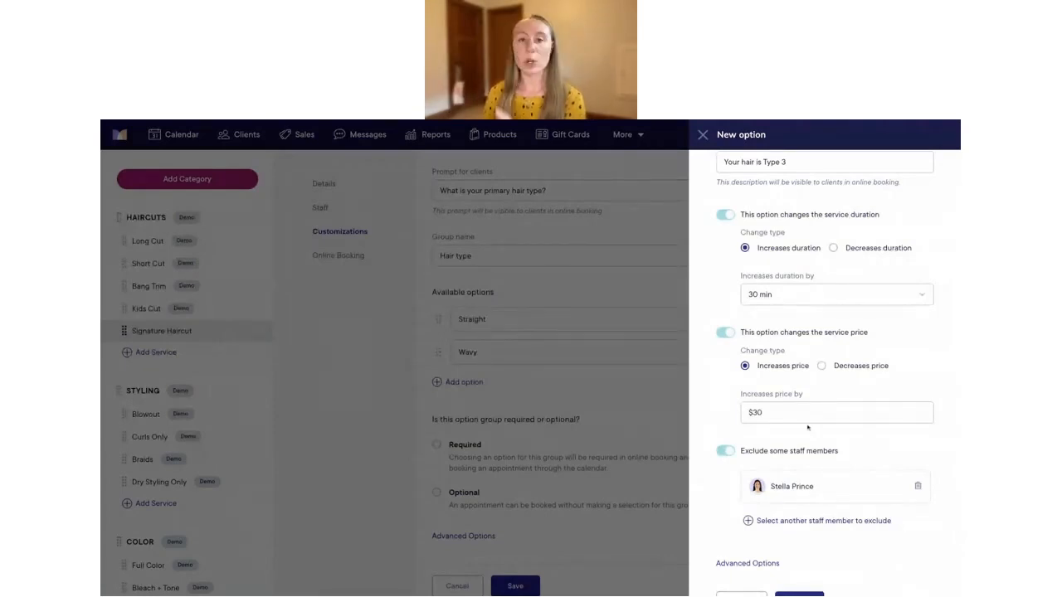
scroll(805, 336, "up", 3)
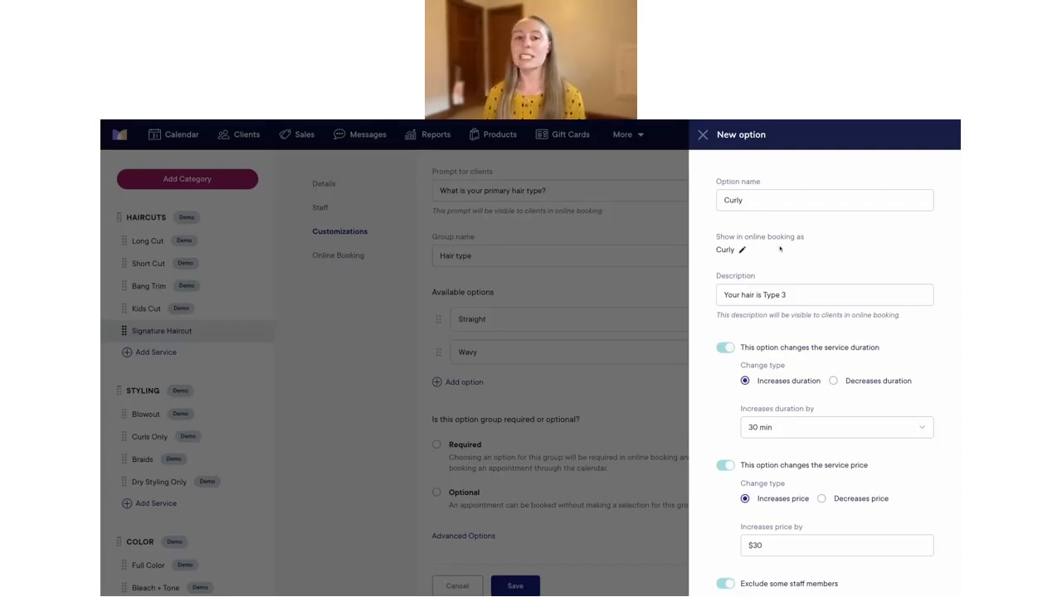
scroll(780, 249, "down", 2)
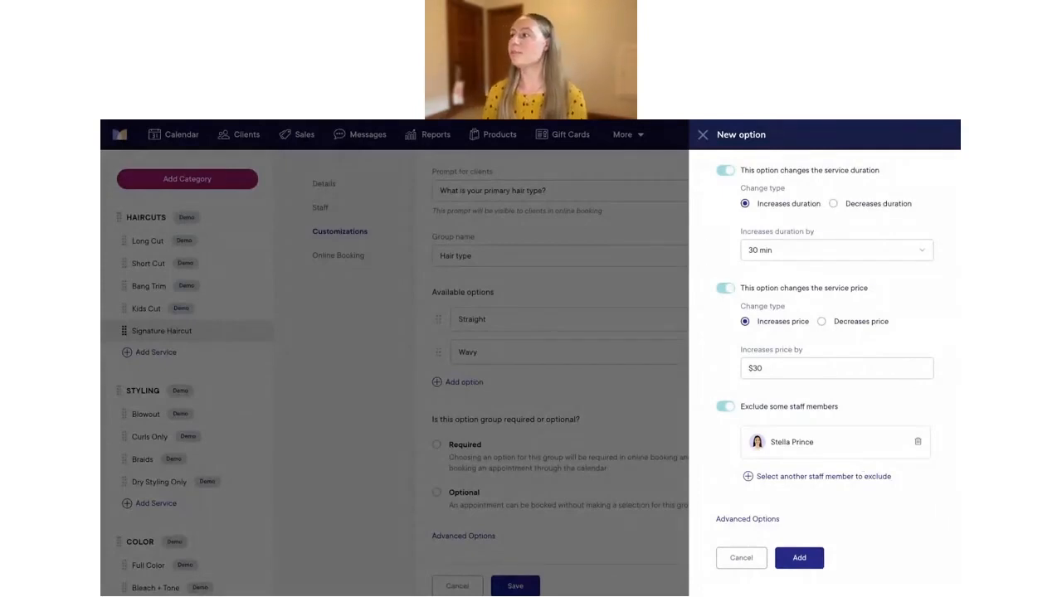
left_click(800, 559)
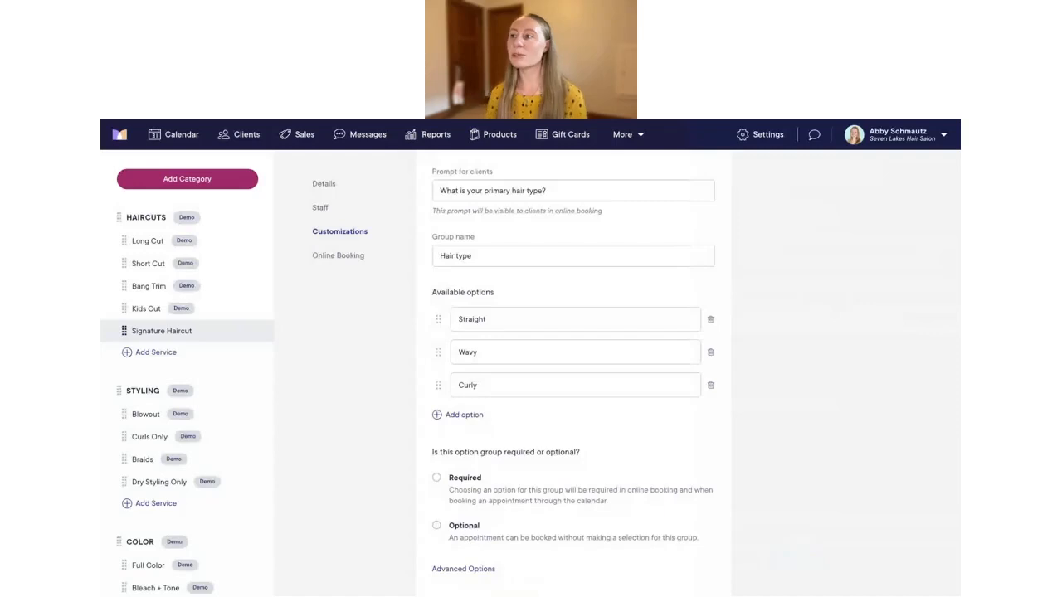
Start a new Hair type option named Coils with the description "Your hair is Type 4".
scroll(455, 388, "down", 1)
left_click(455, 385)
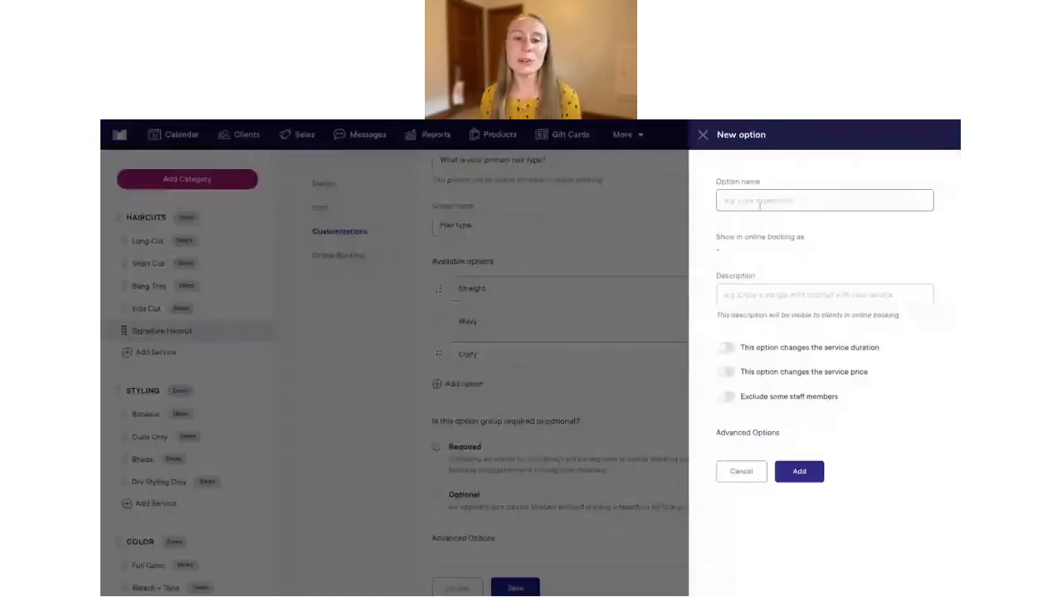
left_click(759, 201)
type("Coils")
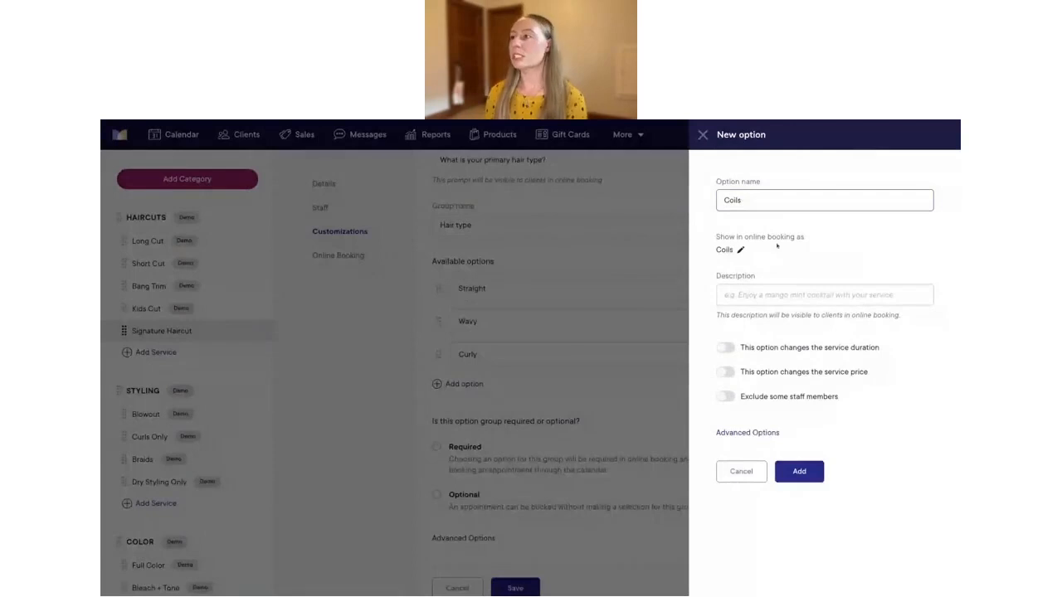
type("Your hair is type")
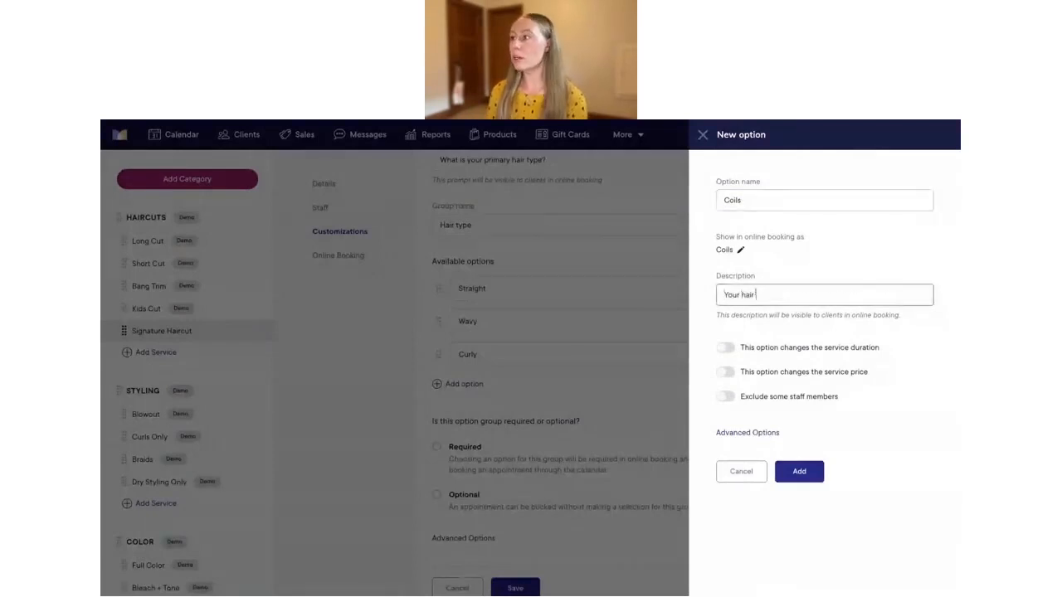
key("BackSpace")
key("BackSpace")
key("BackSpace")
key("BackSpace")
type("Type 4")
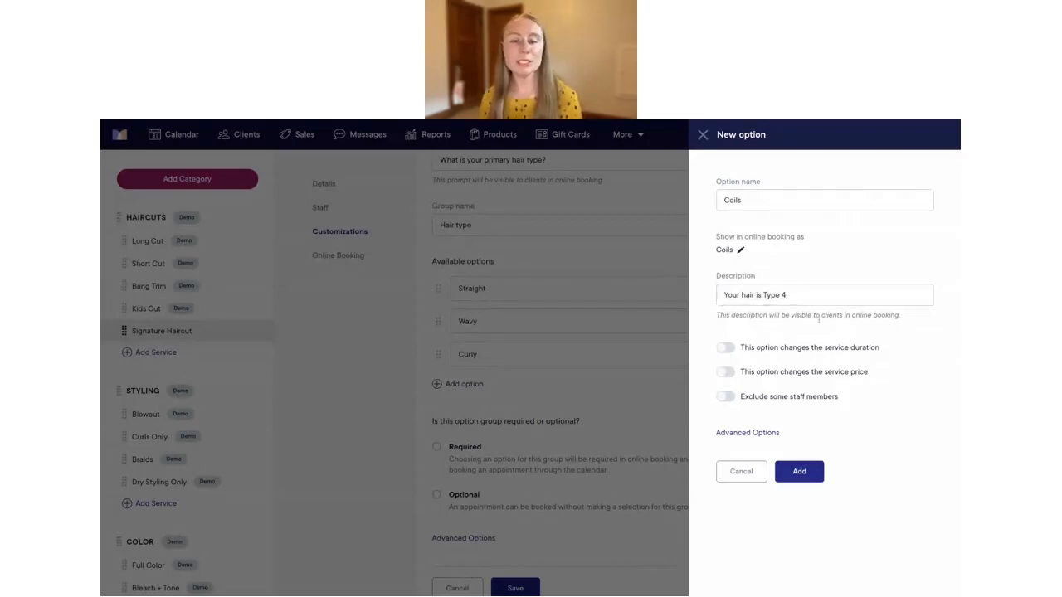
Set the Coils option to increase the service duration by 30 min and the service price by $30.
left_click(725, 348)
left_click(785, 426)
scroll(783, 464, "down", 1)
left_click(777, 514)
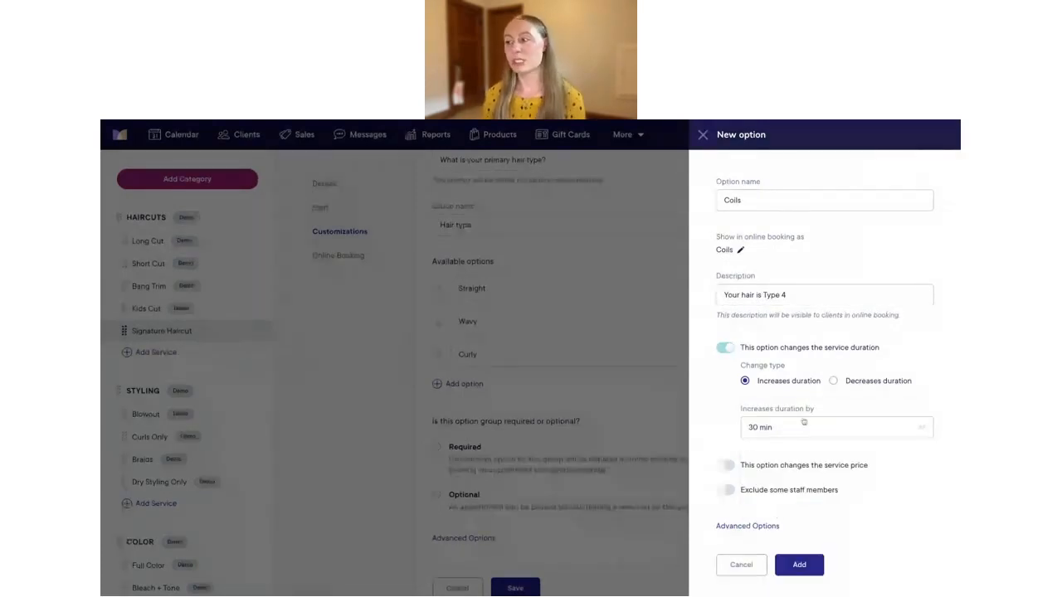
left_click(725, 465)
scroll(799, 471, "down", 1)
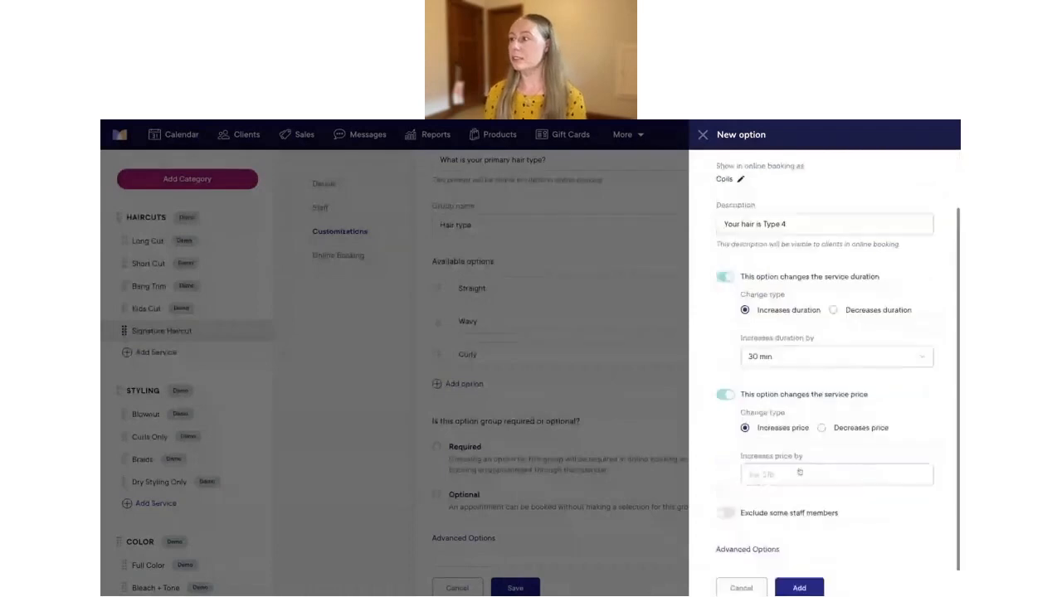
left_click(755, 474)
type("30")
Exclude the fourth listed staff member from the Coils option and add the option to the group.
scroll(755, 474, "down", 1)
left_click(722, 484)
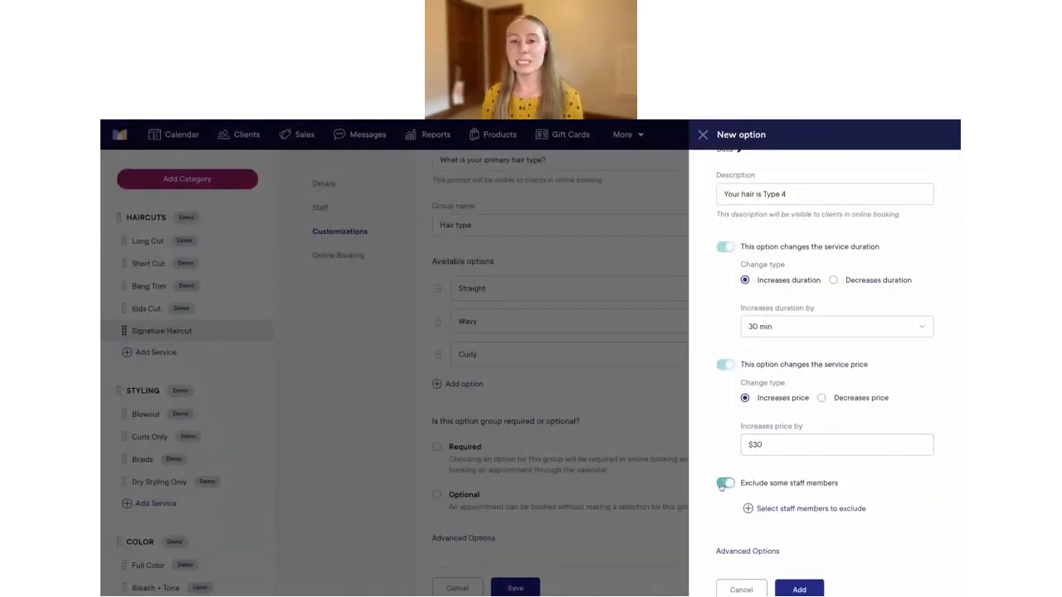
scroll(759, 483, "down", 1)
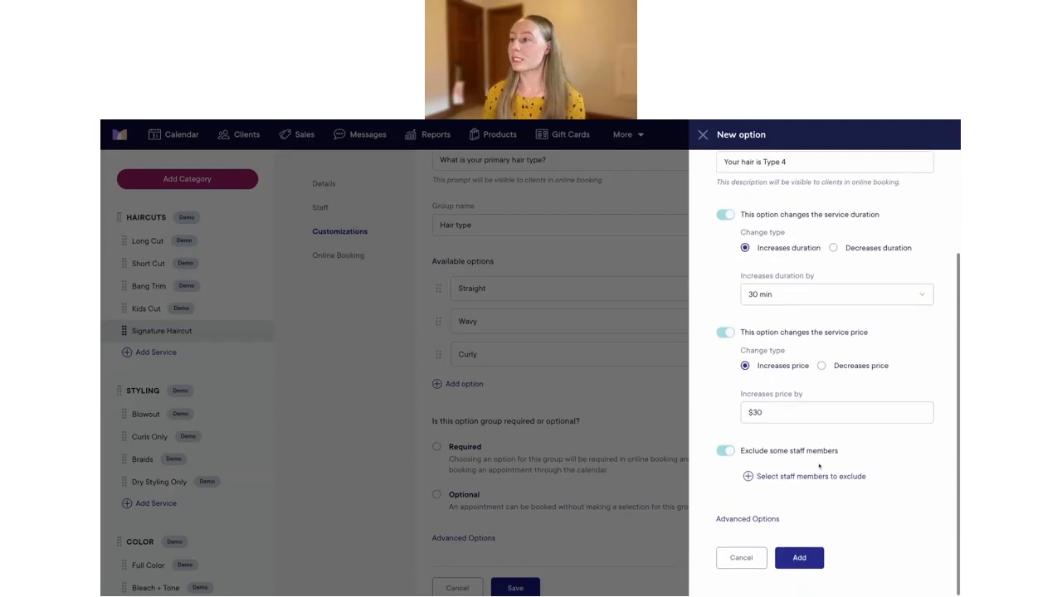
left_click(773, 478)
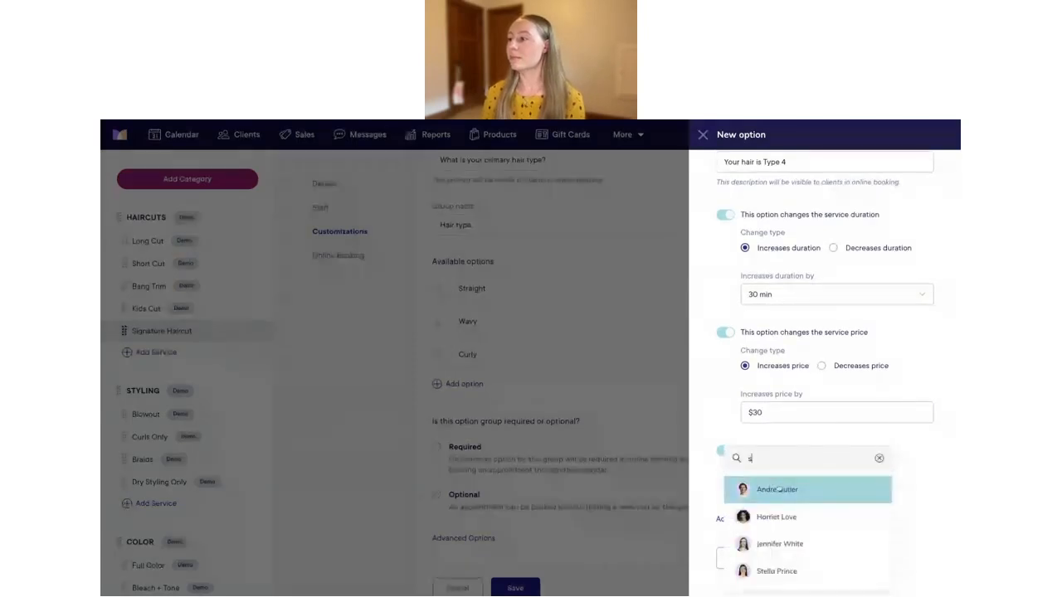
left_click(776, 569)
scroll(776, 554, "down", 1)
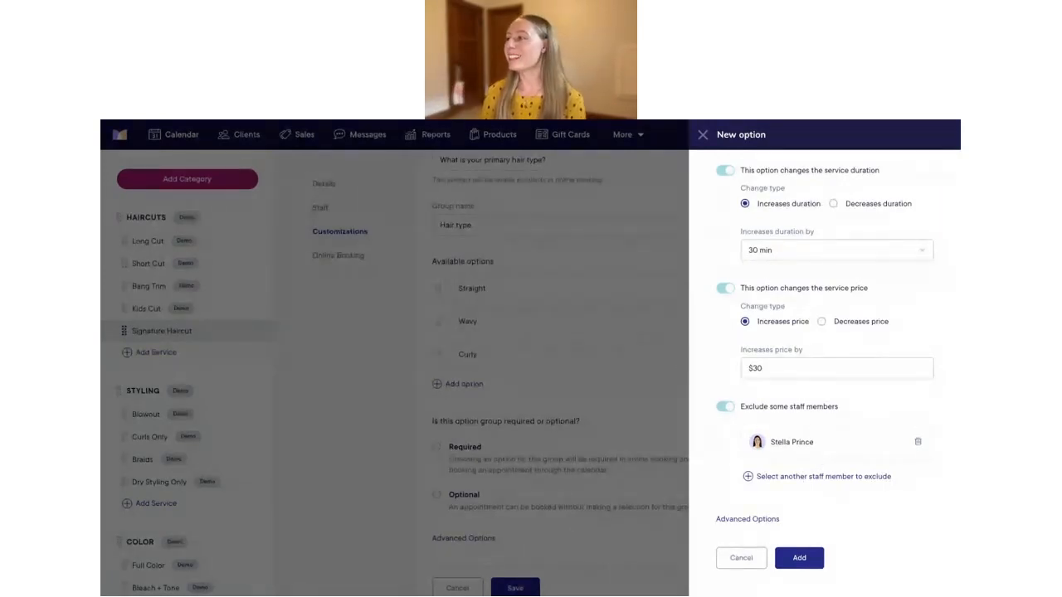
left_click(799, 557)
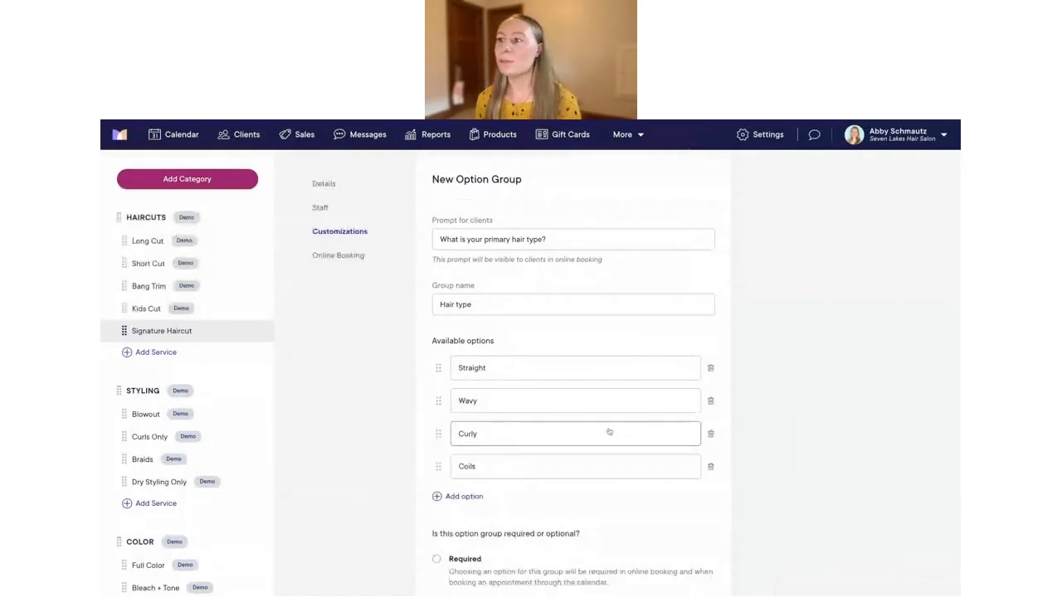
Make the Hair type group required, review its advanced display options, and save the option group.
scroll(550, 373, "down", 3)
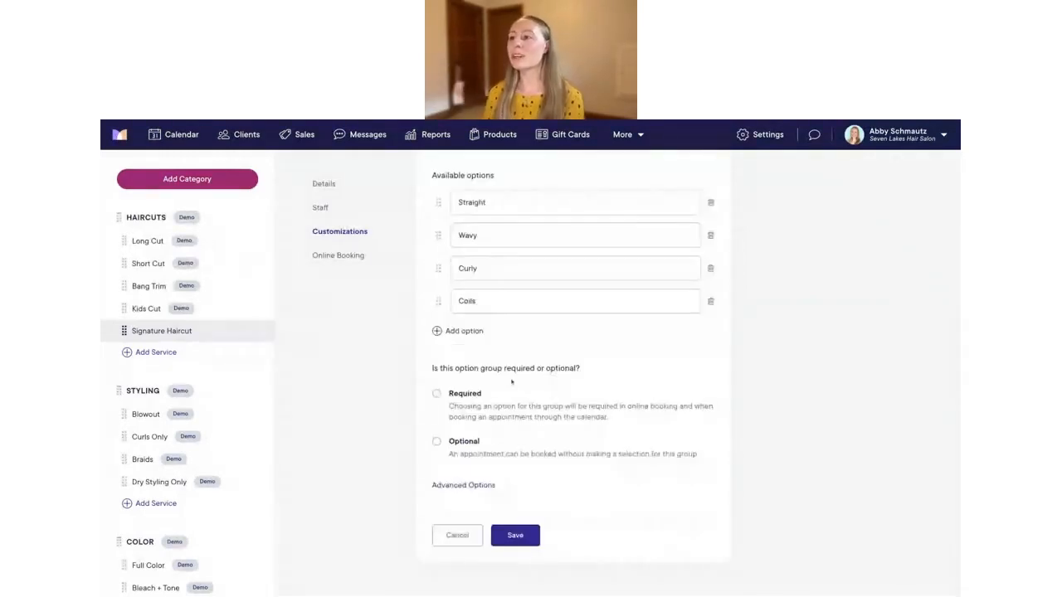
left_click(436, 394)
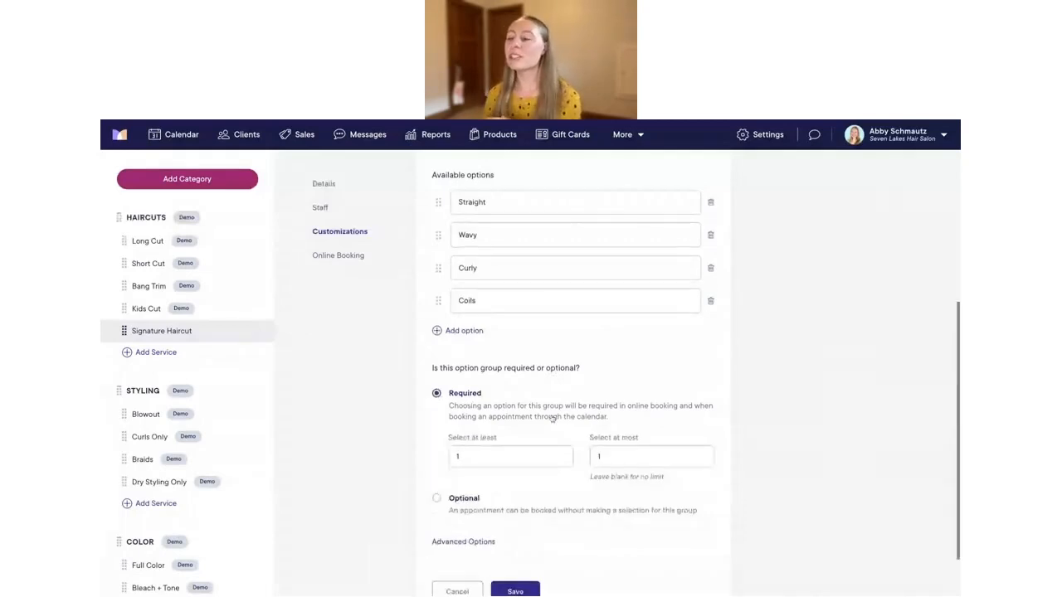
scroll(506, 464, "down", 1)
left_click(464, 495)
scroll(605, 427, "down", 2)
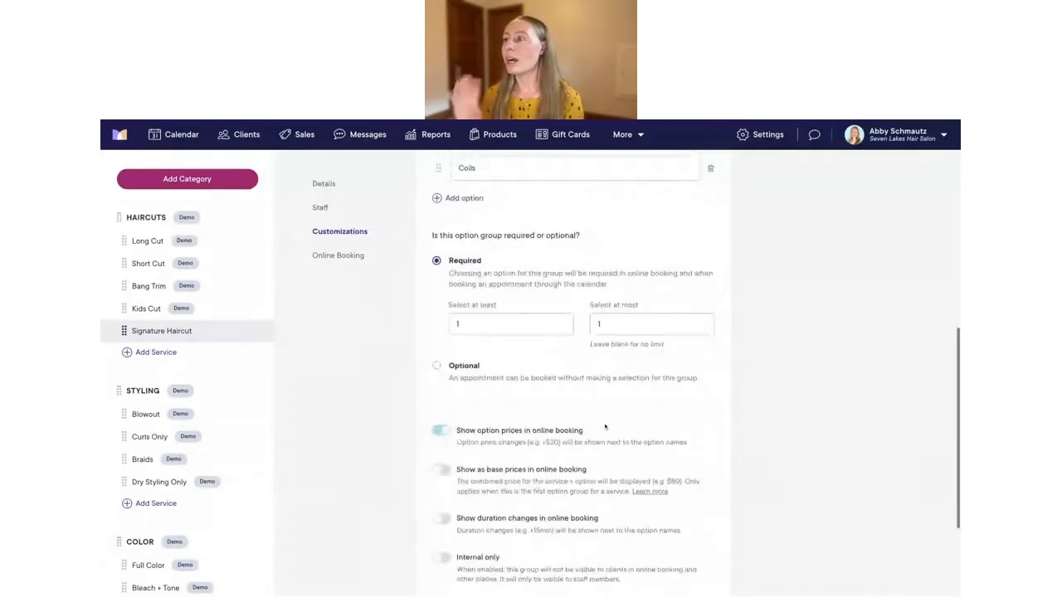
scroll(605, 427, "down", 2)
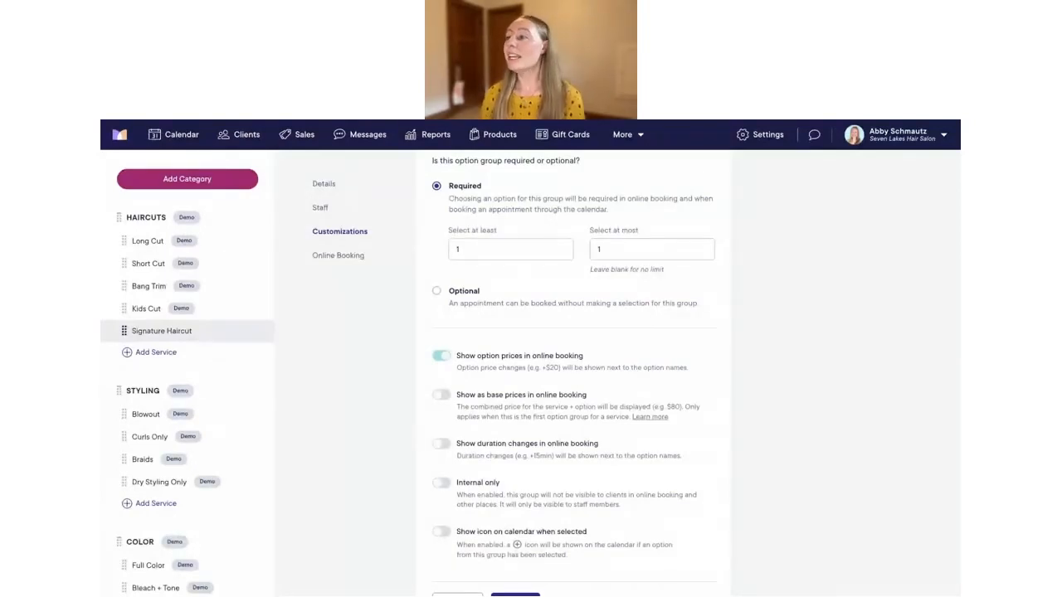
scroll(574, 373, "down", 1)
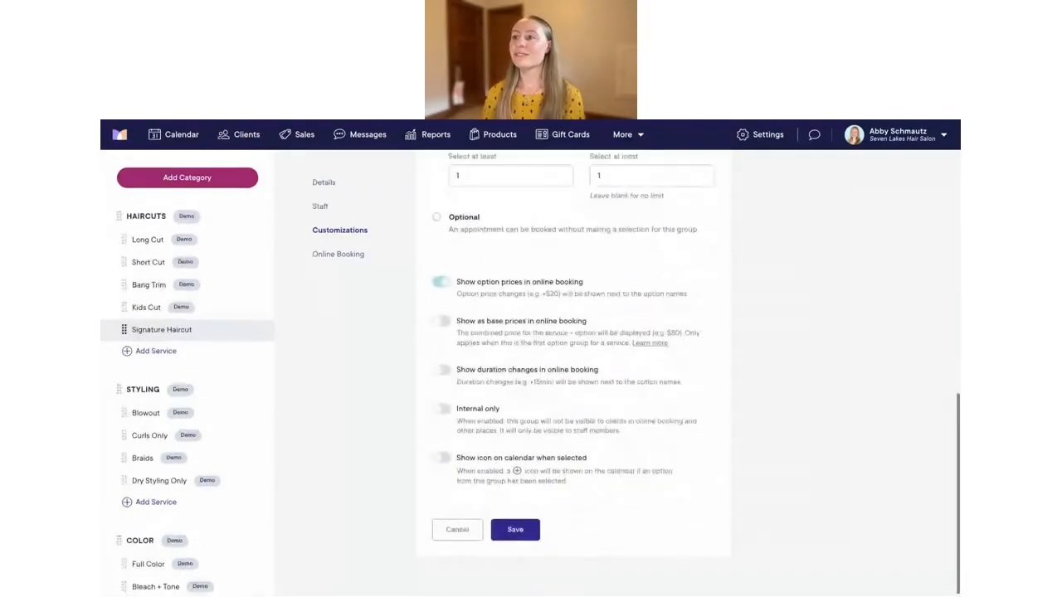
left_click(518, 531)
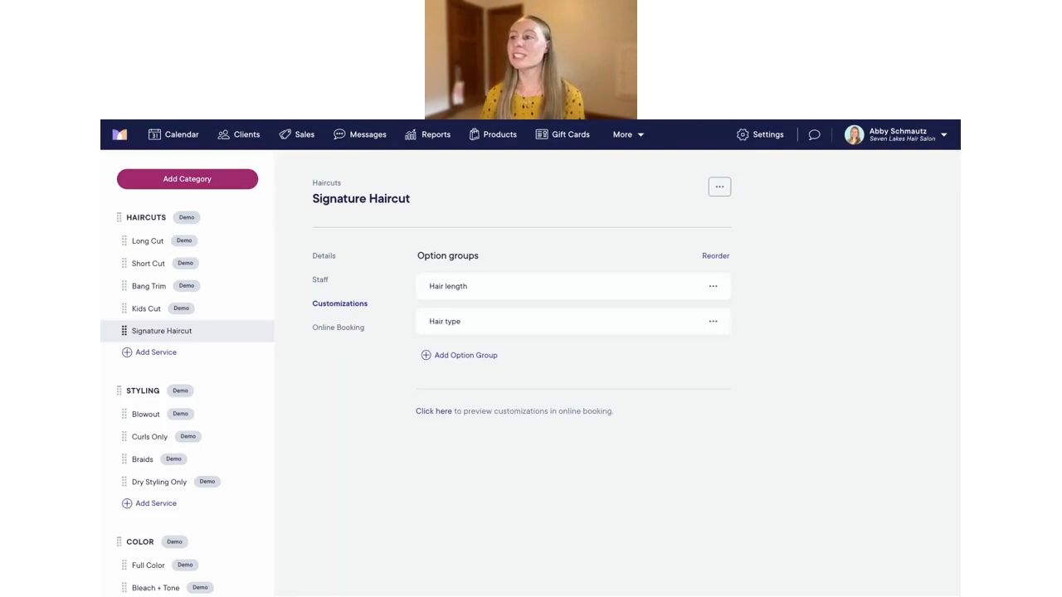
Create a new option group for Signature Haircut and enter "Styling" as its group name.
left_click(453, 357)
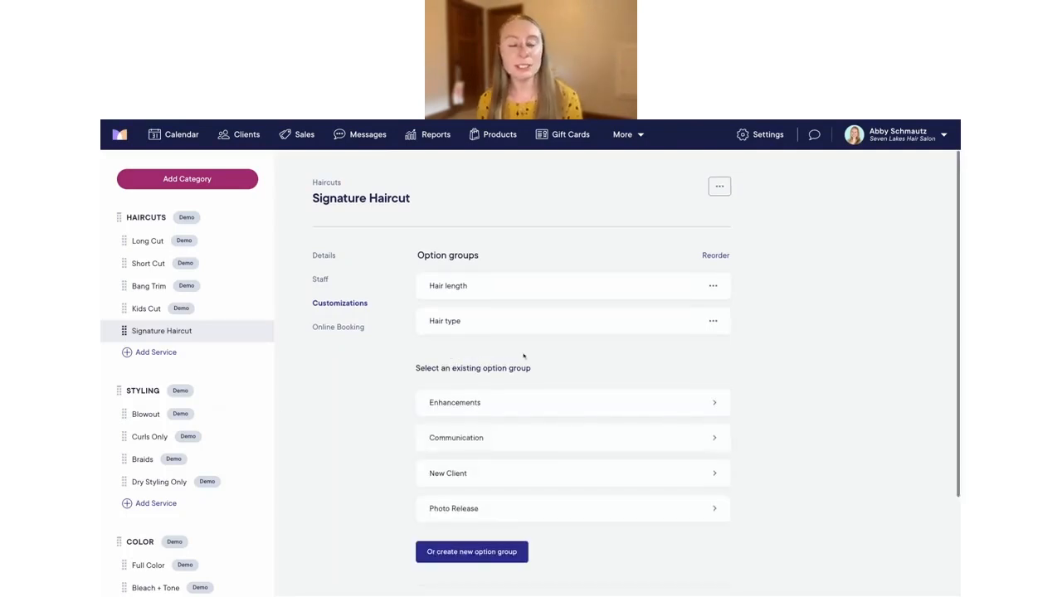
scroll(523, 356, "down", 1)
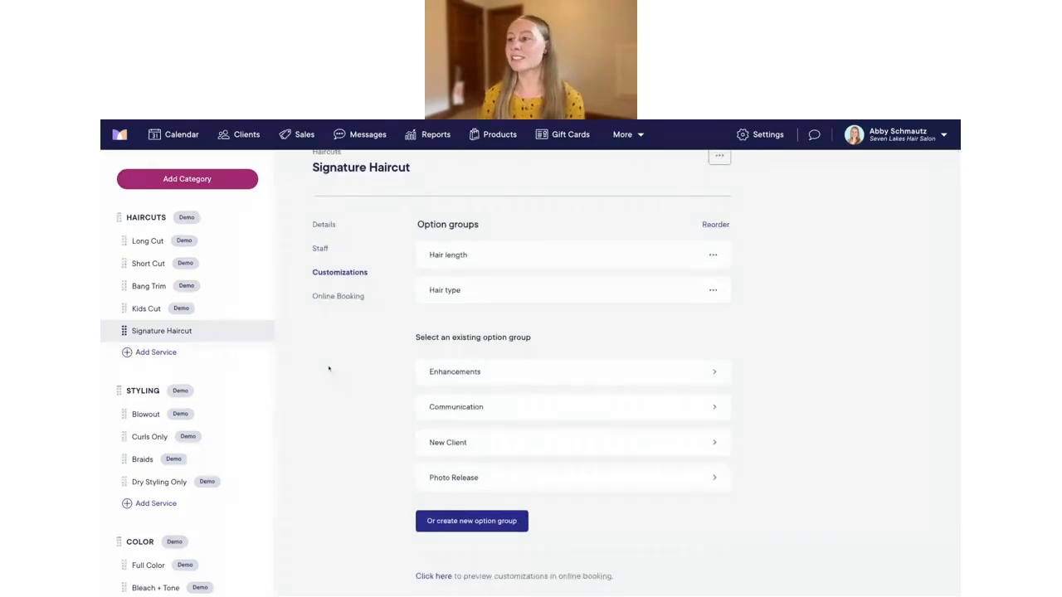
left_click(442, 524)
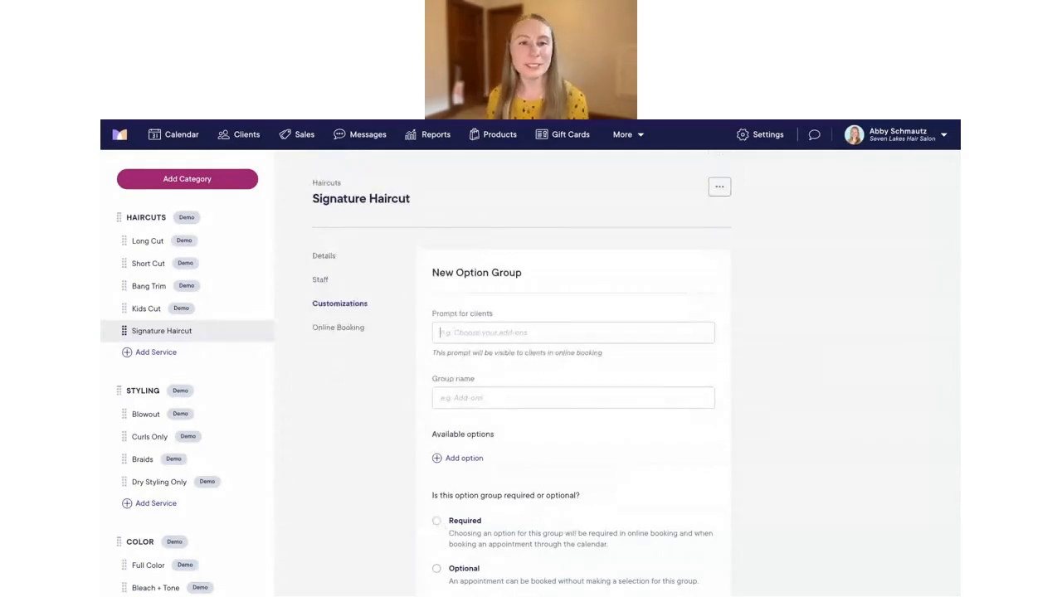
type("Styling")
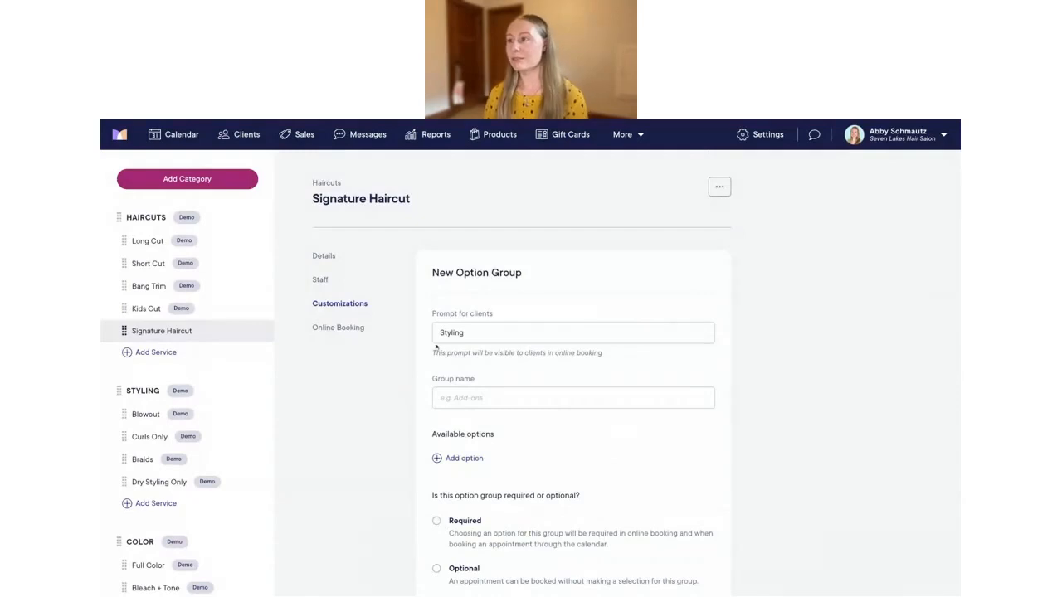
key("ctrl+a")
key("ctrl+c")
key("BackSpace")
left_click(451, 397)
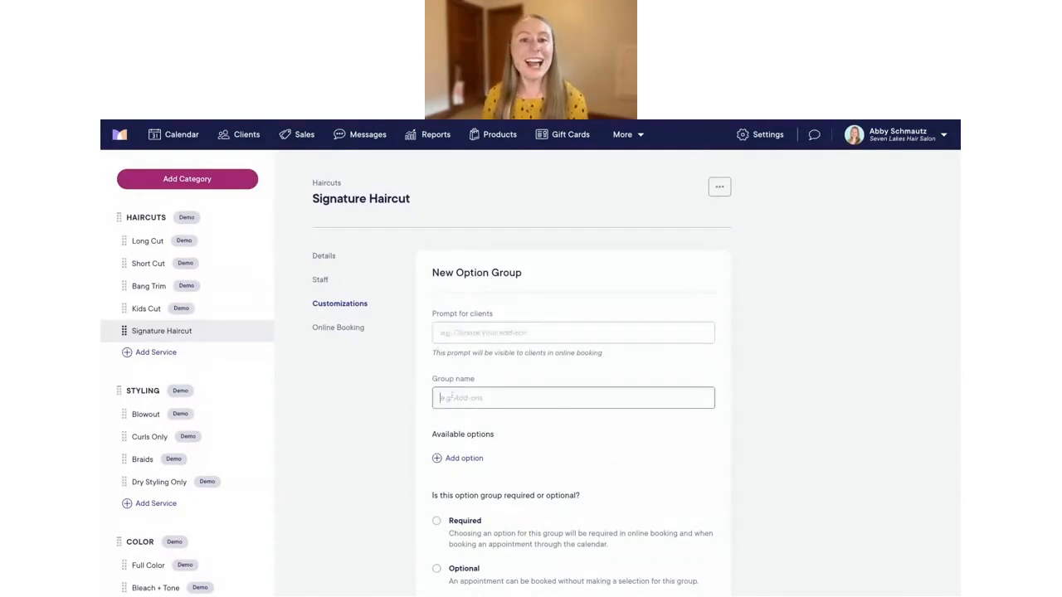
key("ctrl+v")
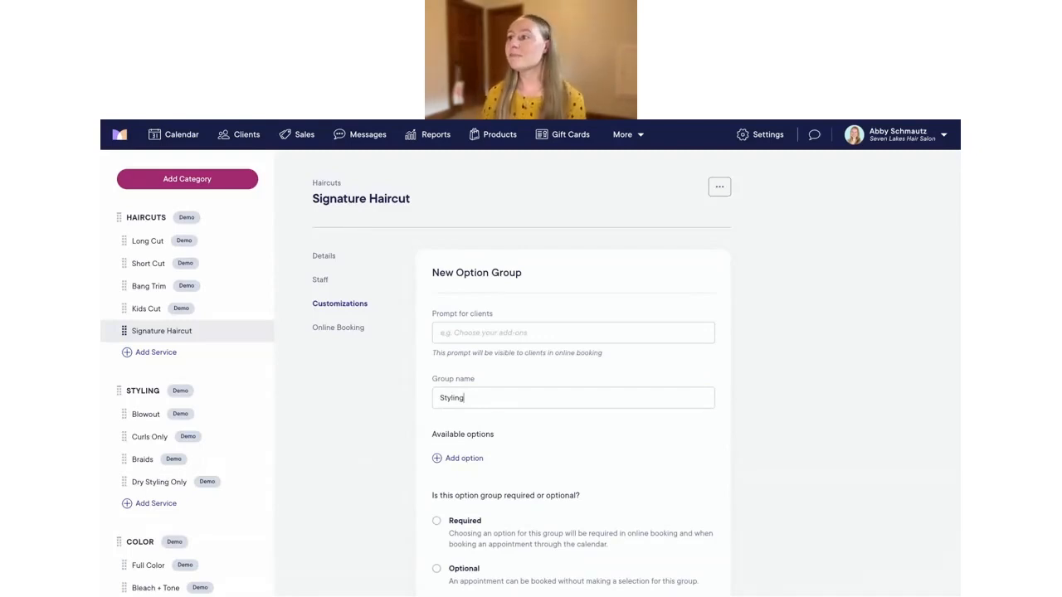
Set the Styling group's client prompt to "How would you like us to style your hair after the cut?".
left_click(433, 340)
type("How would you like us to style your hair after the cut?")
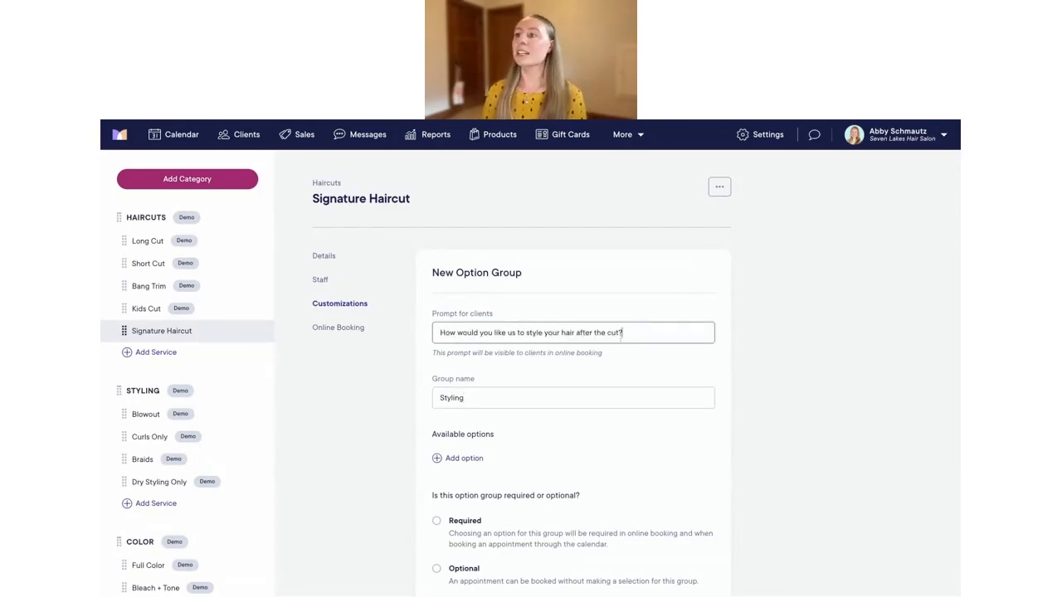
scroll(619, 339, "down", 1)
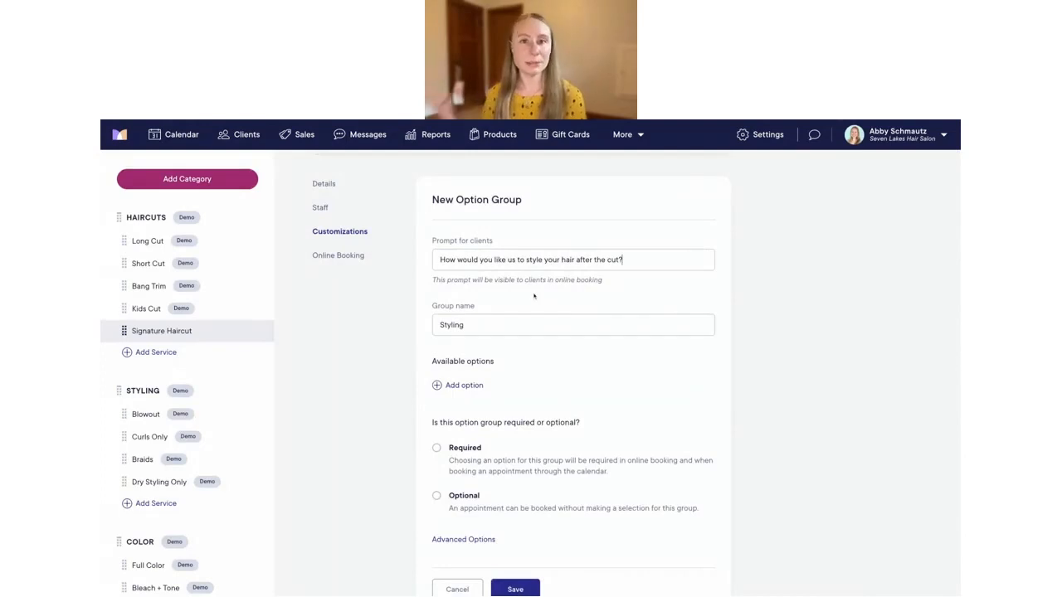
left_click(485, 325)
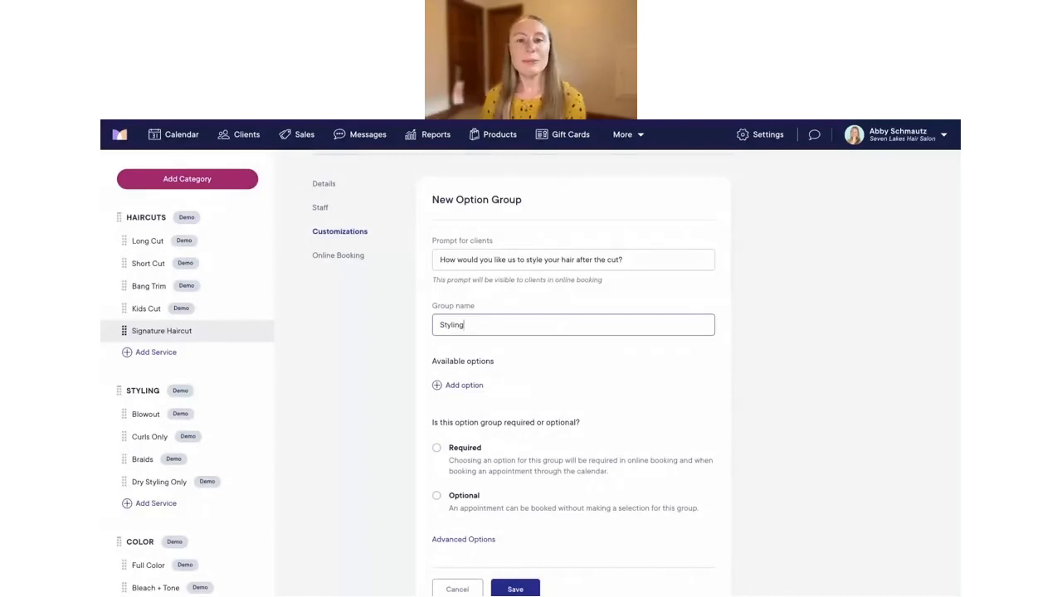
left_click(491, 296)
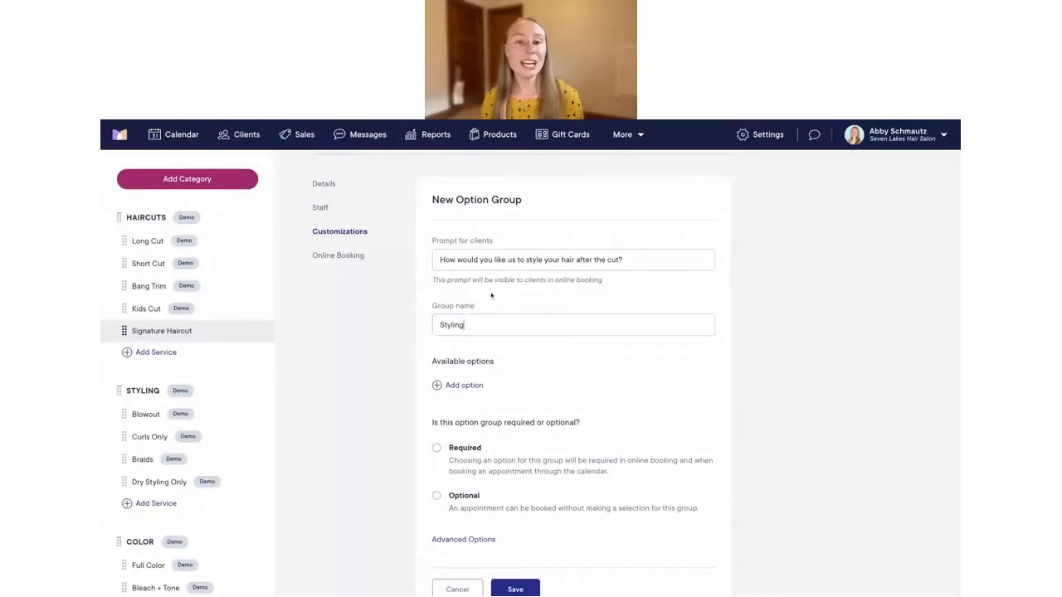
scroll(493, 299, "down", 1)
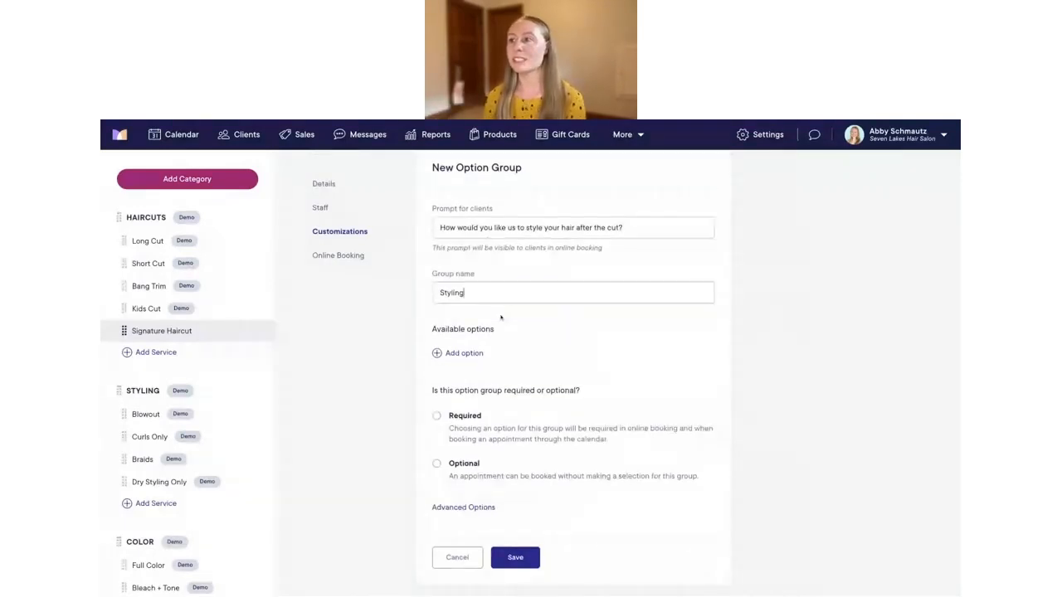
Start a new Styling option named None, shown in online booking as "No styling needed".
left_click(458, 353)
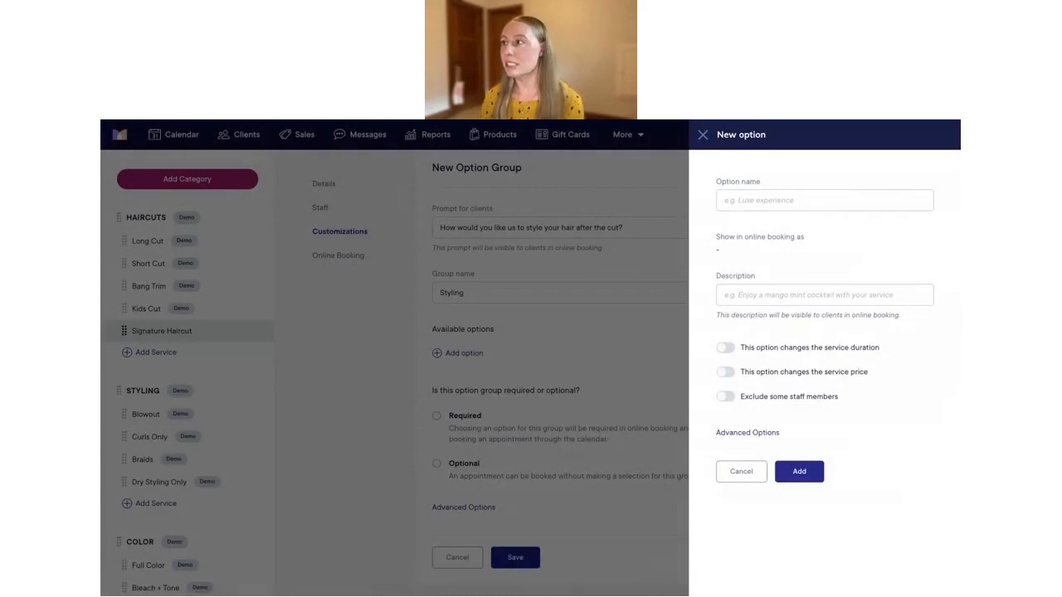
left_click(739, 204)
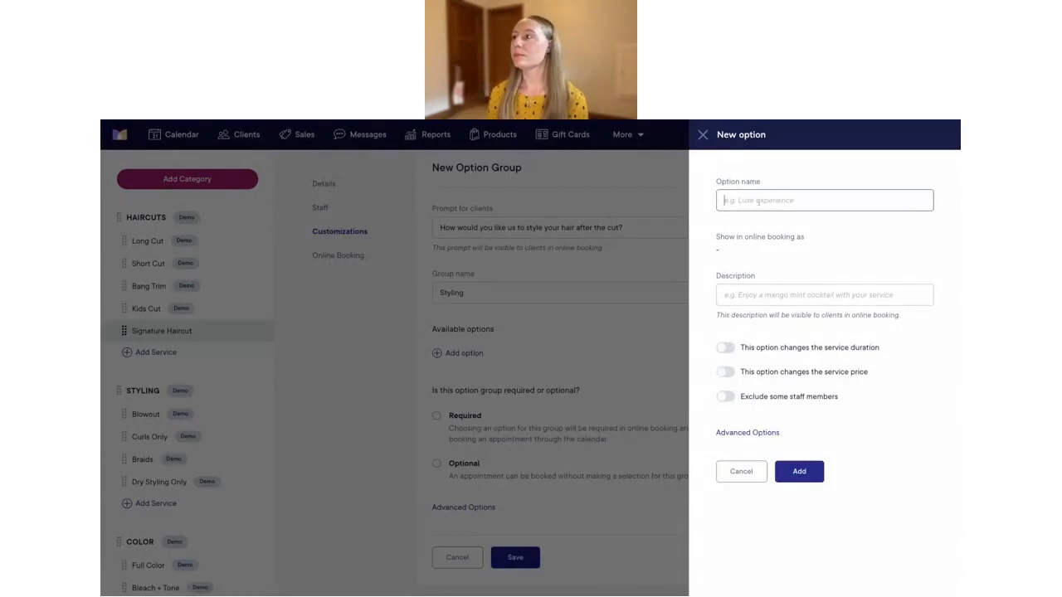
type("None")
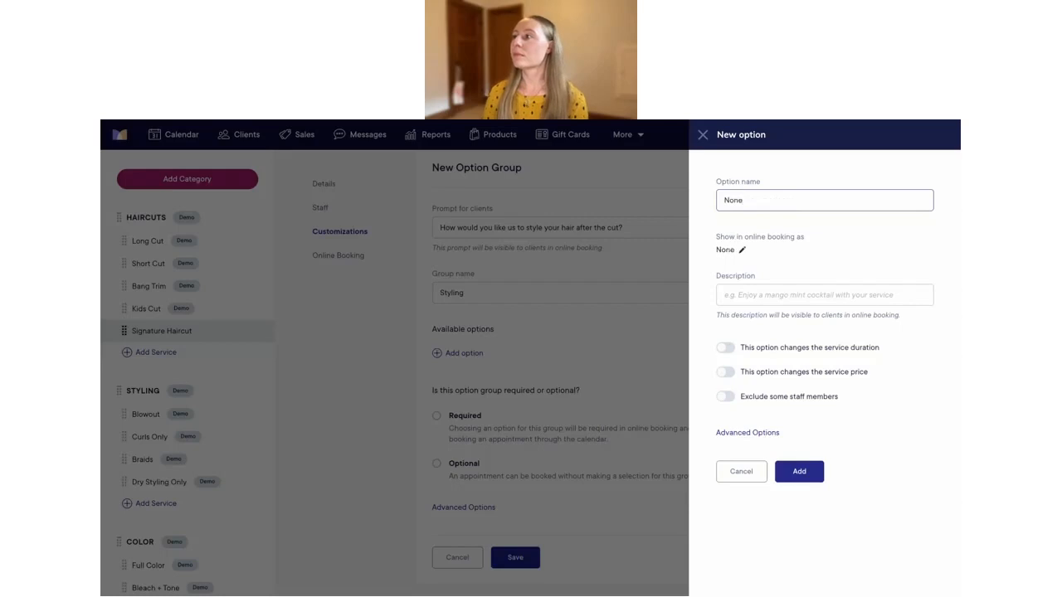
left_click(743, 250)
key("BackSpace")
type("No styling needed")
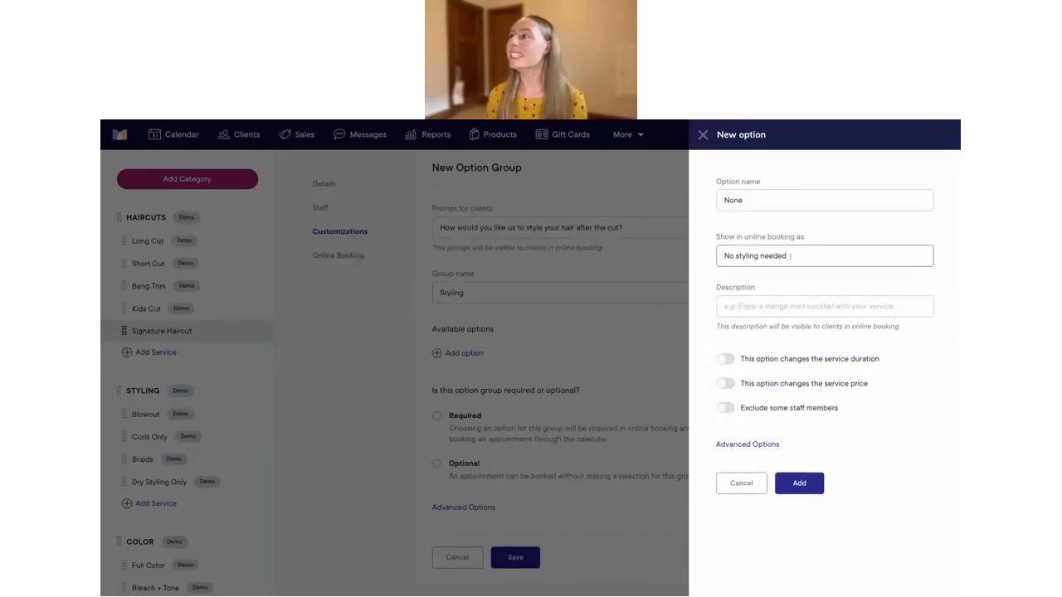
left_click(740, 204)
left_click(786, 257)
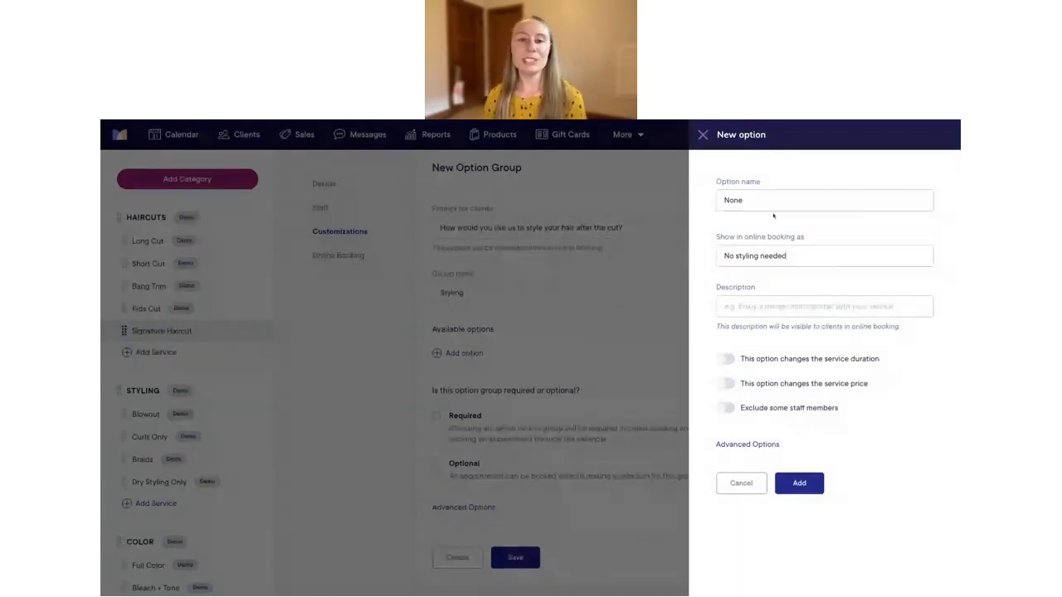
left_click(822, 303)
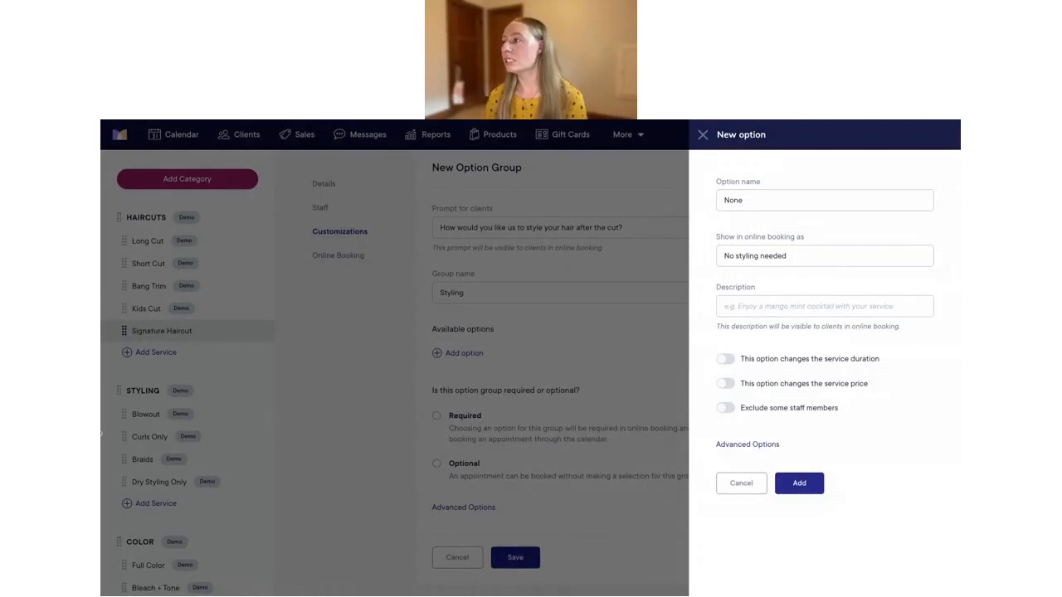
Describe the None option as "I'll let my hair air dry naturally" and add it to the Styling group.
left_click(733, 311)
type("I'll")
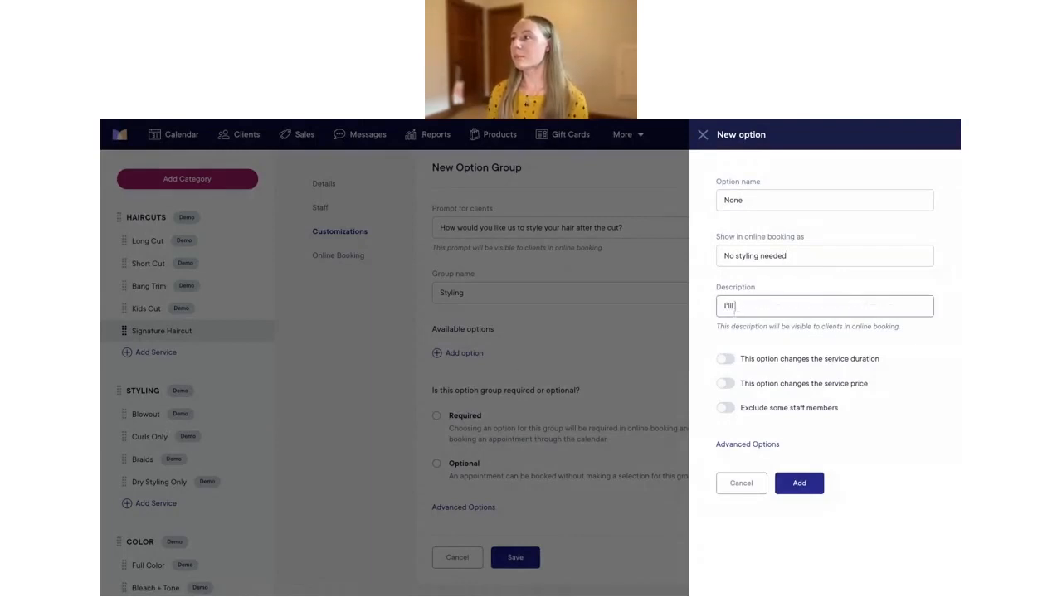
type(" let my hair a")
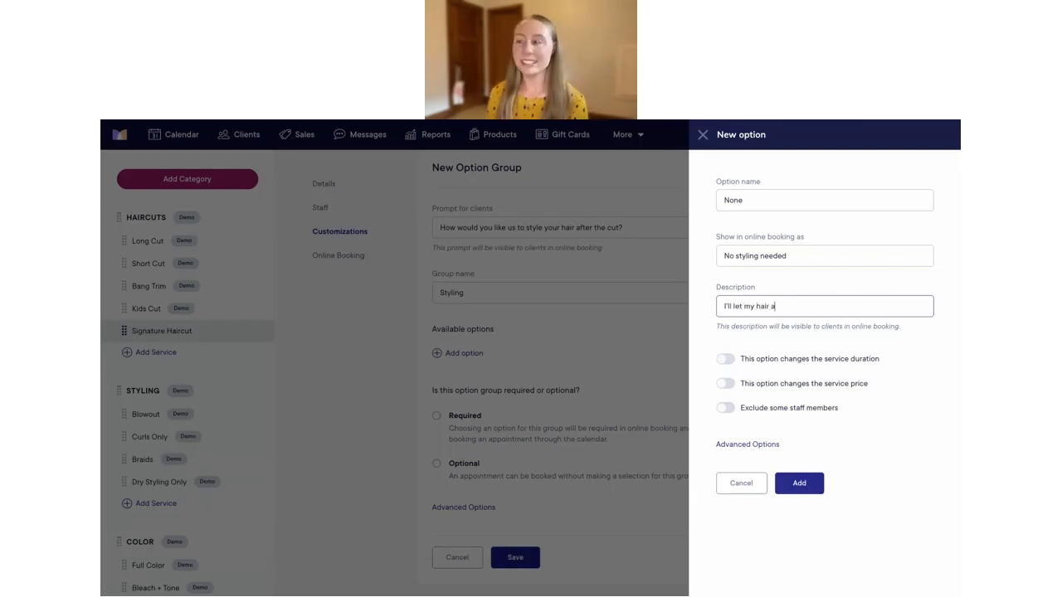
type("ir dry naturally")
left_click(742, 327)
left_click(772, 306)
left_click(830, 365)
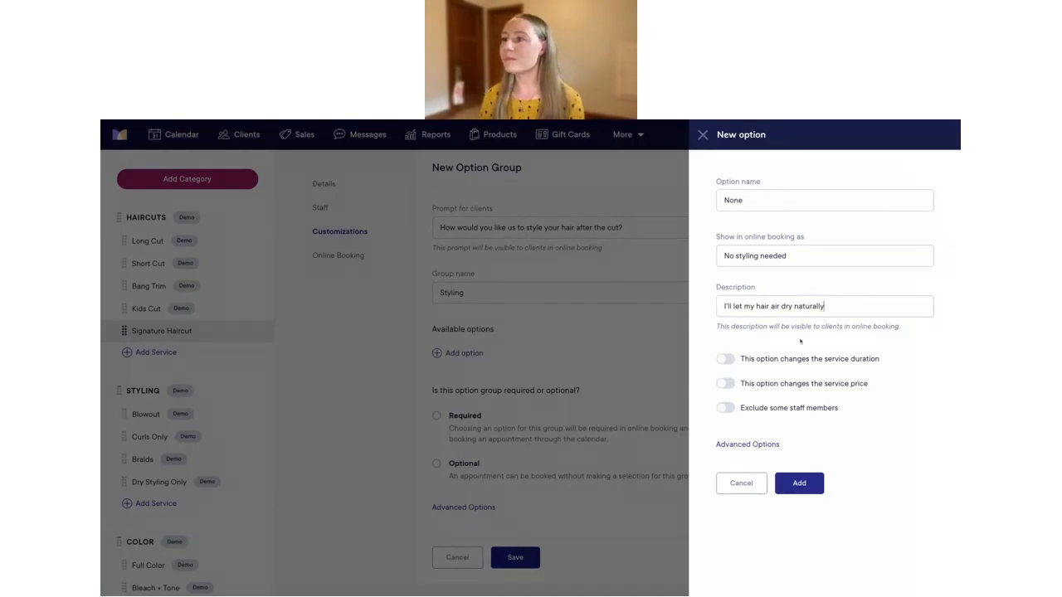
left_click(799, 484)
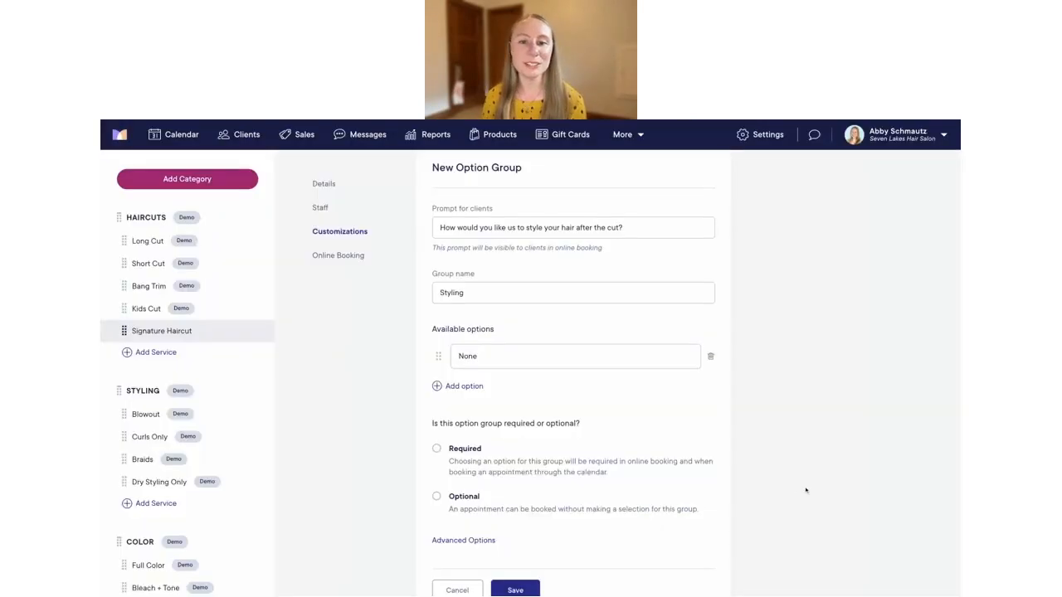
Start a new Styling option named Smooth, shown in online booking as "Smooth 'n sleek blowout".
left_click(453, 388)
left_click(753, 200)
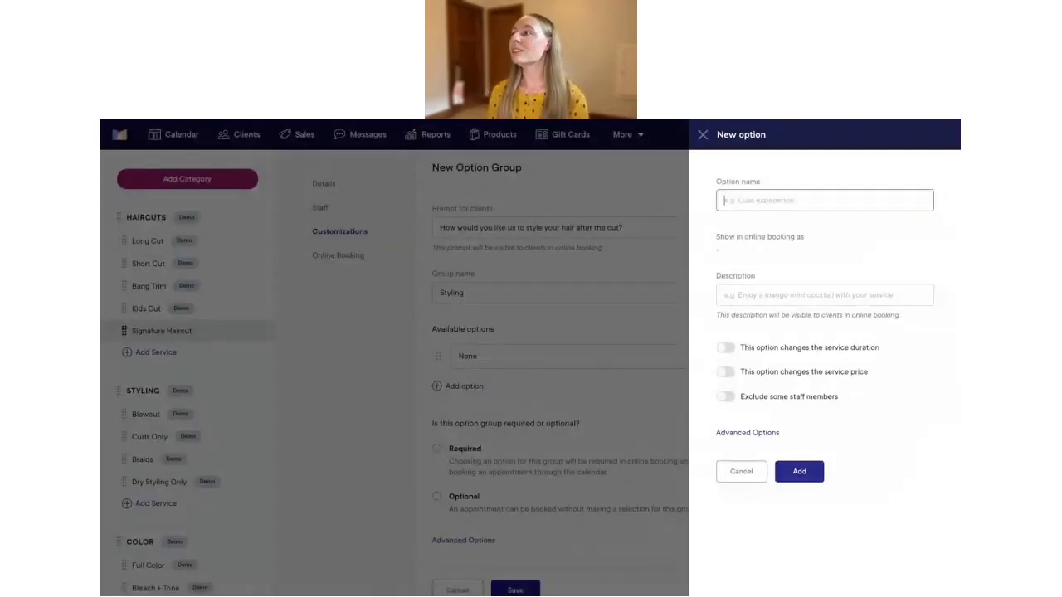
type("Smooth")
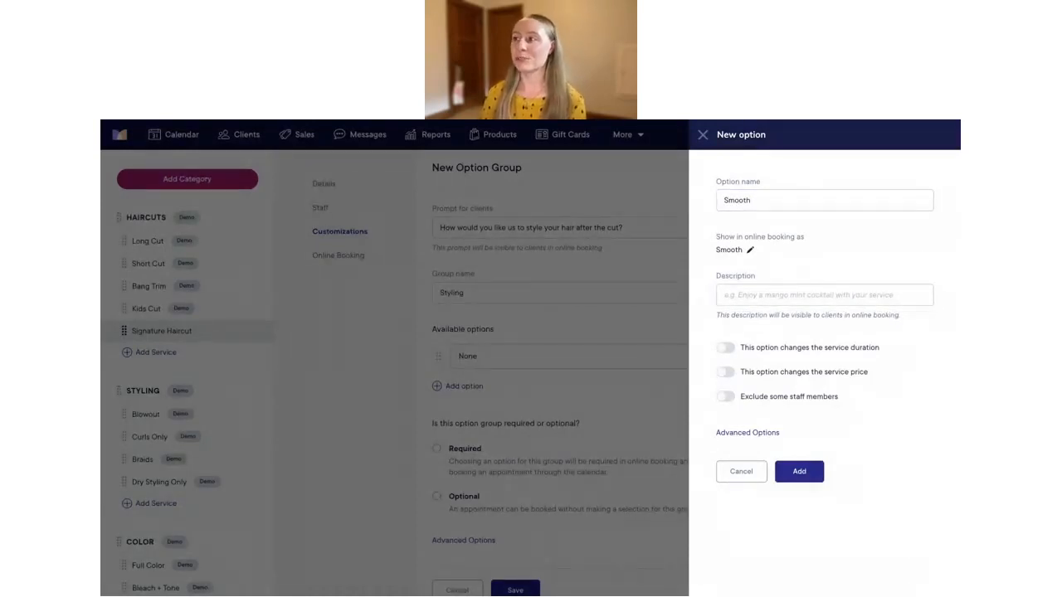
left_click(749, 249)
left_click(756, 253)
key("BackSpace")
key("BackSpace")
key("BackSpace")
key("BackSpace")
key("BackSpace")
key("BackSpace")
type("Smooth 'n sleek blowout")
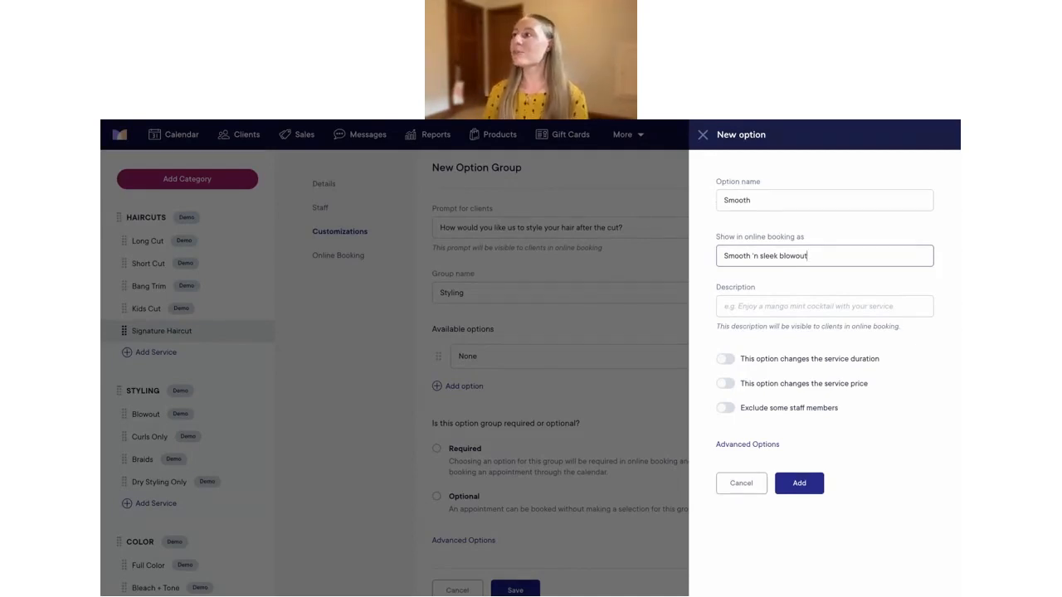
left_click(847, 283)
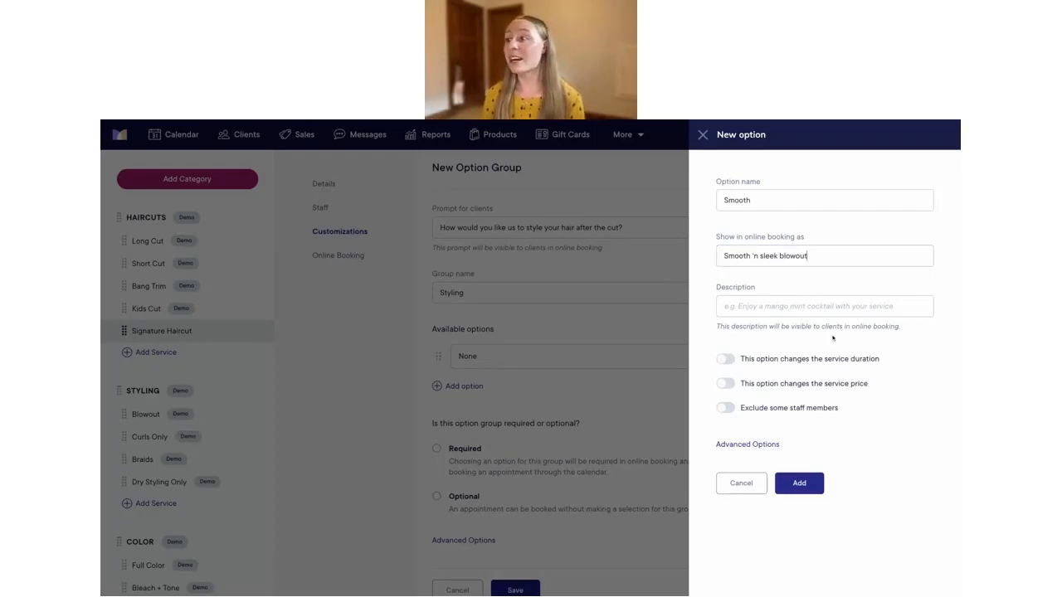
Set the Smooth option to increase the duration by 15 min and the price by $10, and add it to the group.
left_click(727, 359)
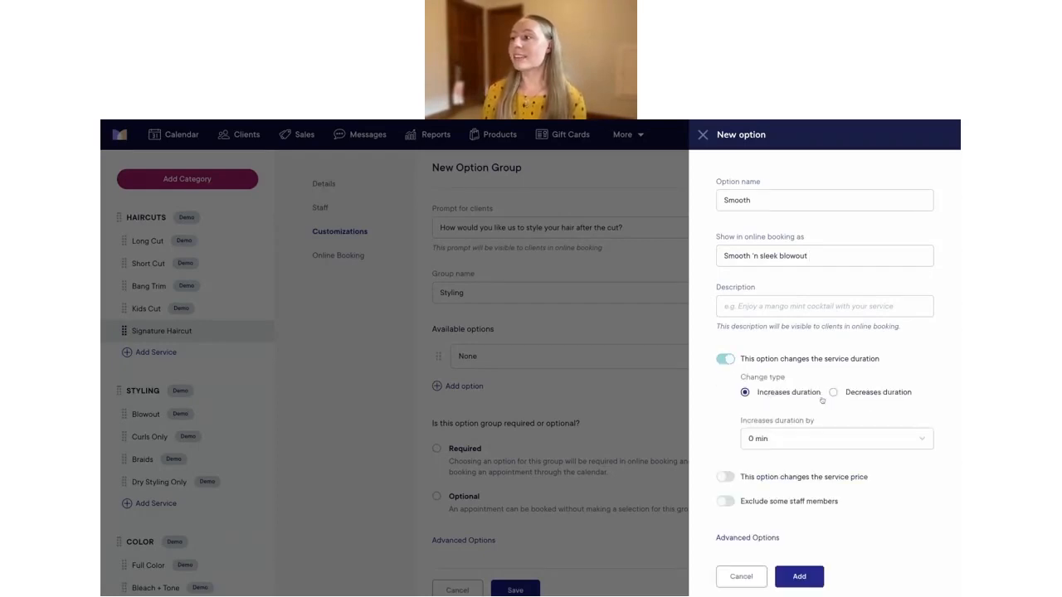
left_click(781, 438)
left_click(780, 490)
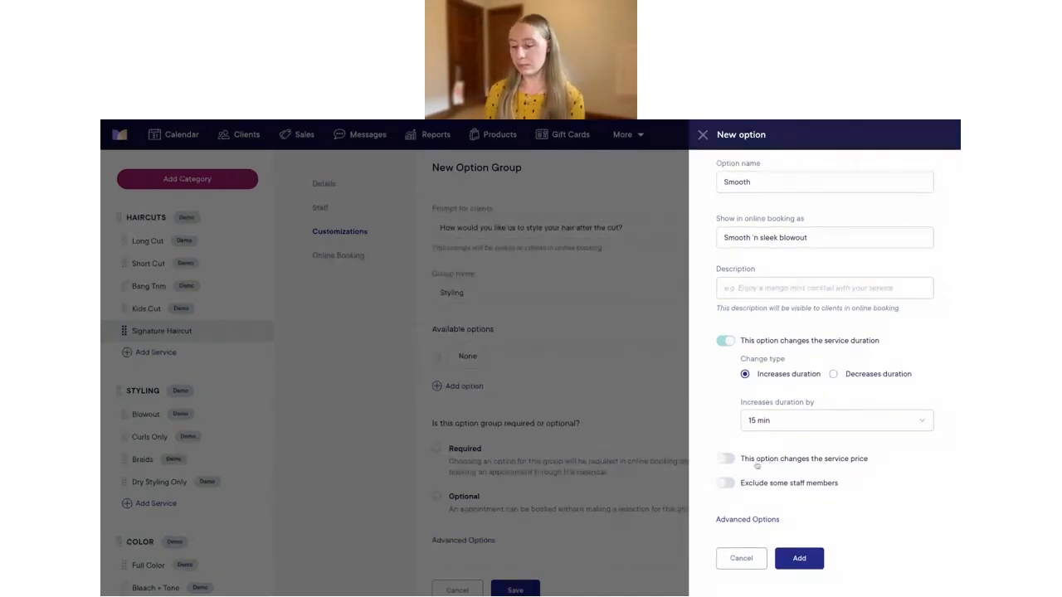
left_click(726, 459)
left_click(777, 537)
type("10")
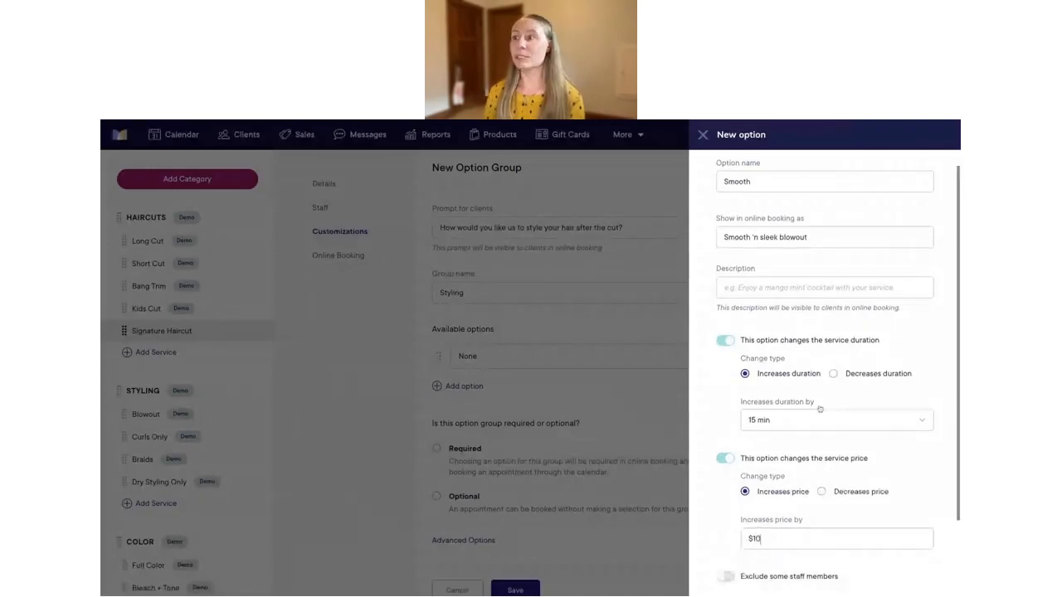
scroll(819, 408, "down", 2)
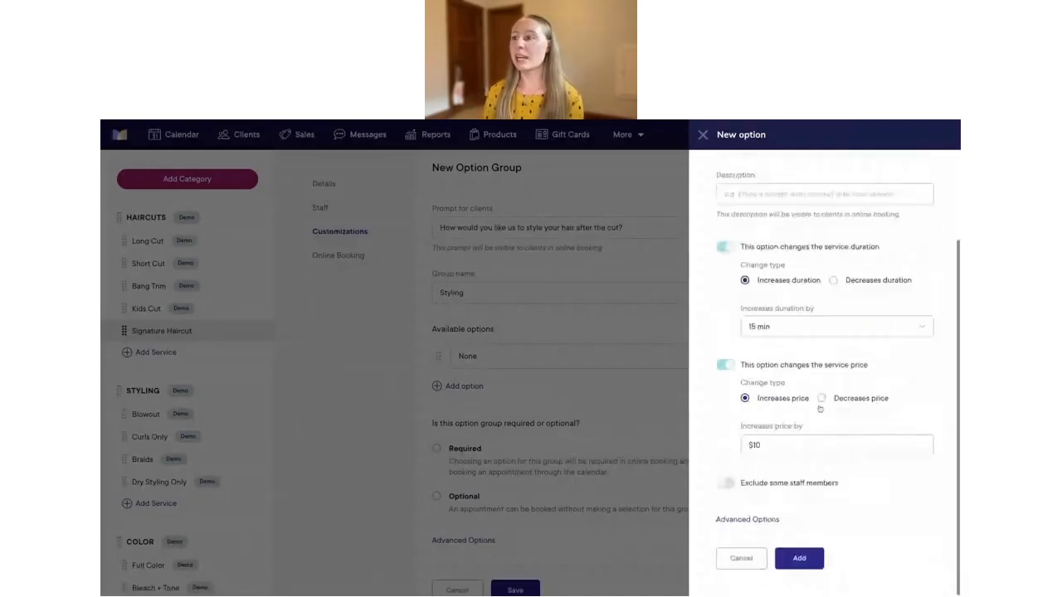
left_click(802, 559)
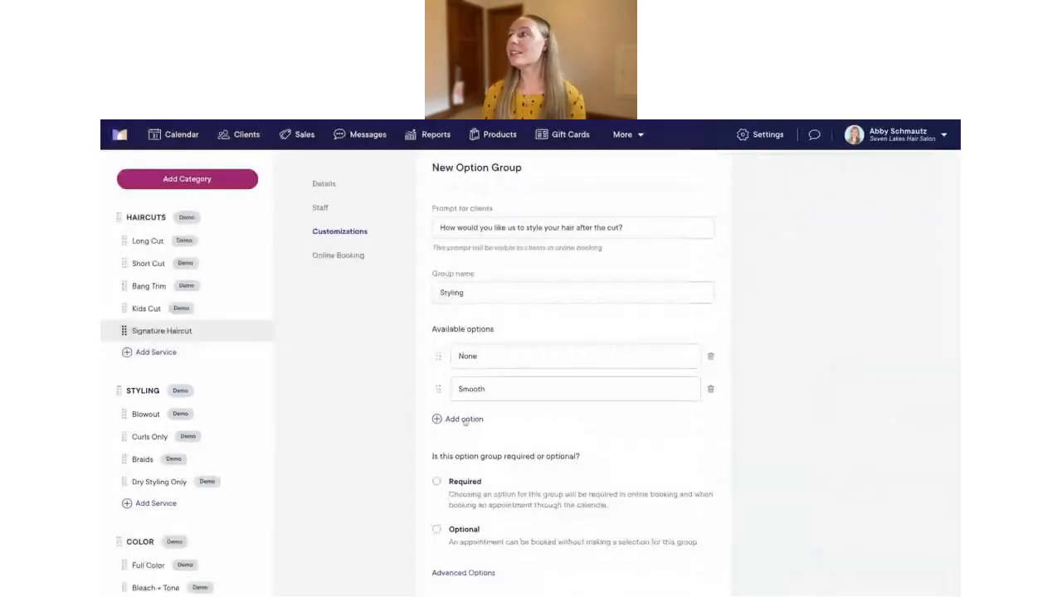
Start a new Styling option named Beach waves, shown in online booking as "Ready for the beach".
left_click(465, 421)
left_click(766, 196)
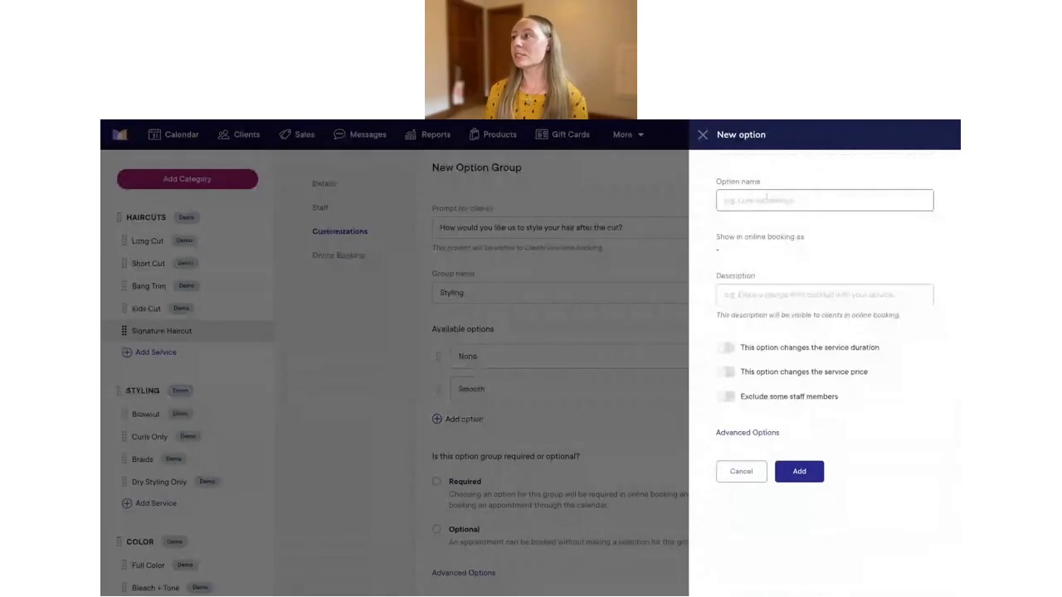
type("Bea")
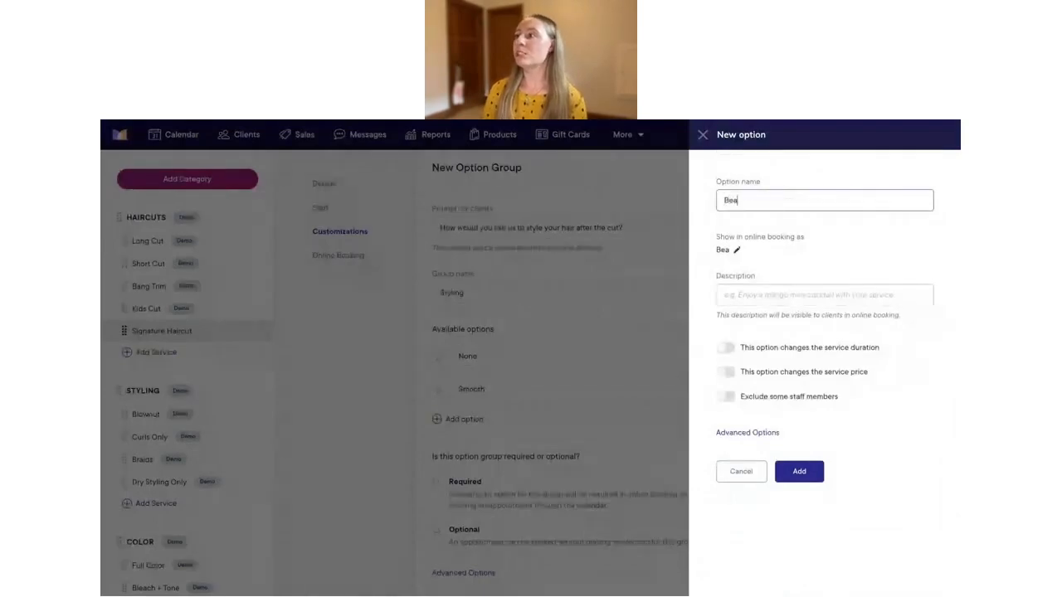
type("ch waves")
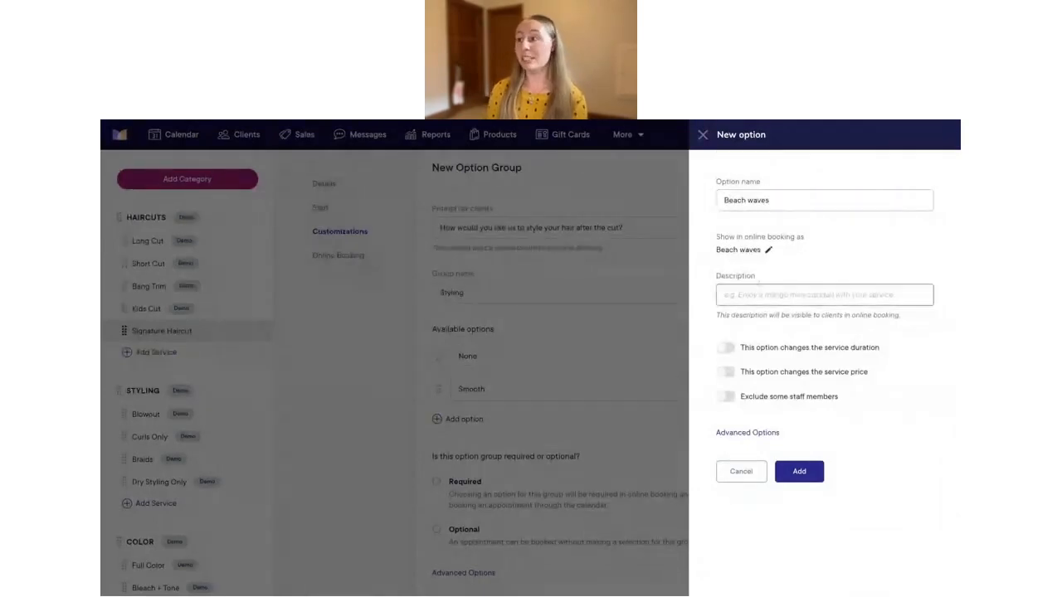
left_click(771, 252)
left_click_drag(771, 256, 704, 256)
type("Rea")
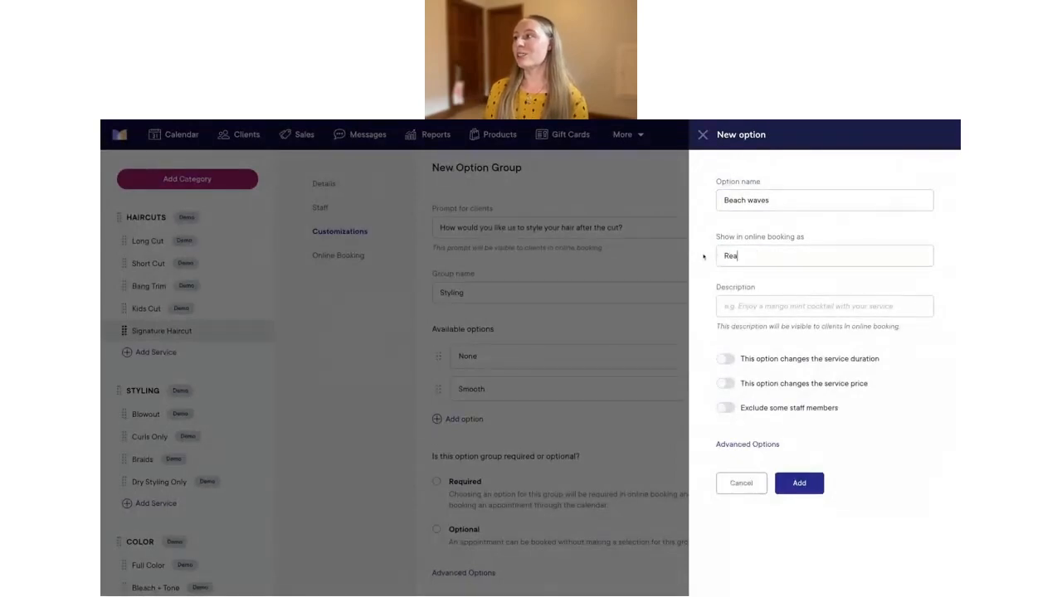
type("dy for the beach")
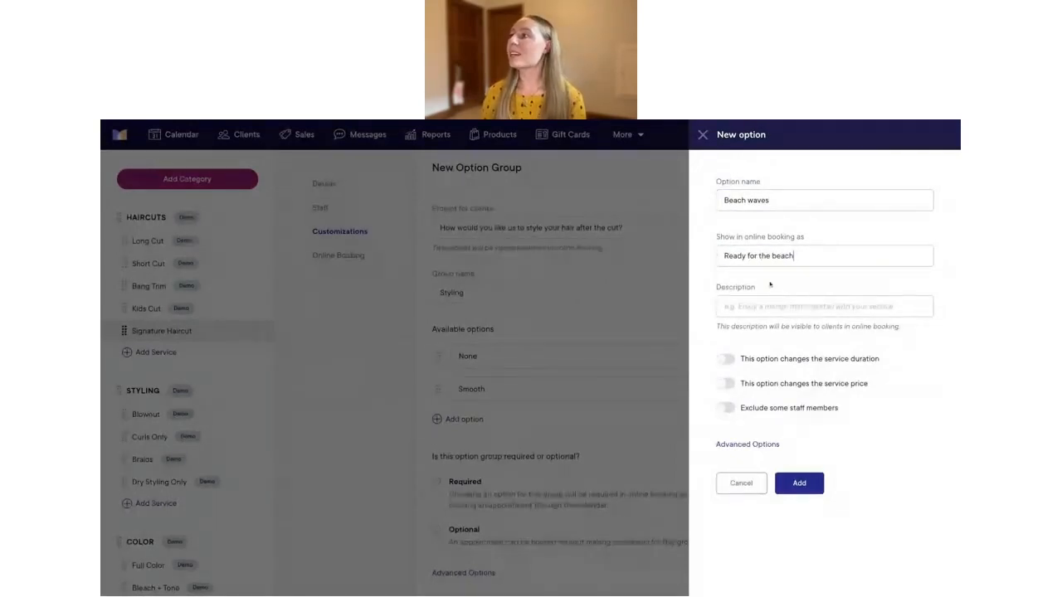
Set the Beach waves option to increase the duration by 15 min and the price by $10, and add it to the group.
left_click(753, 309)
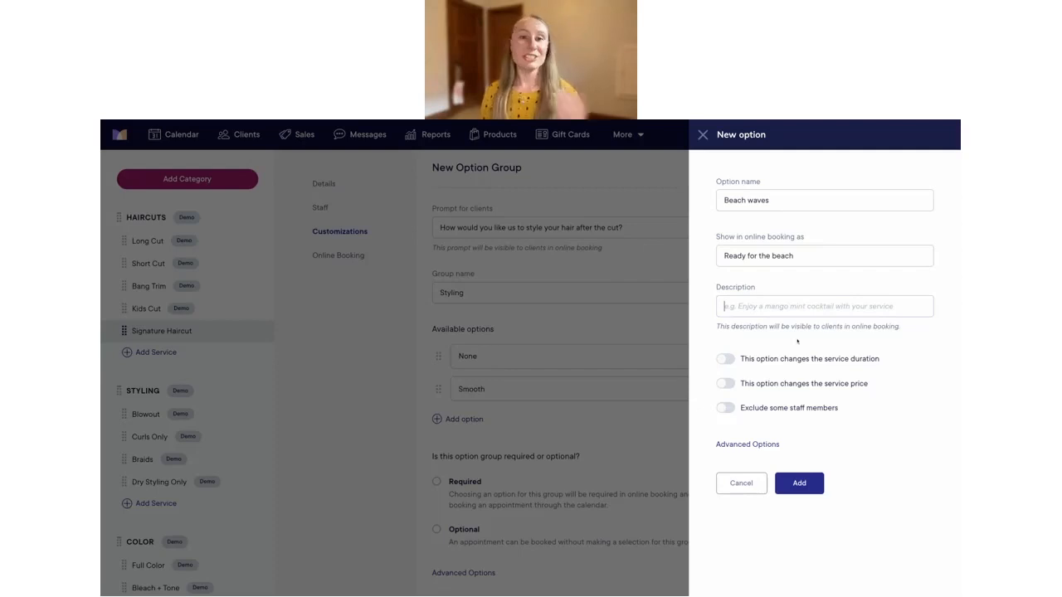
left_click(727, 360)
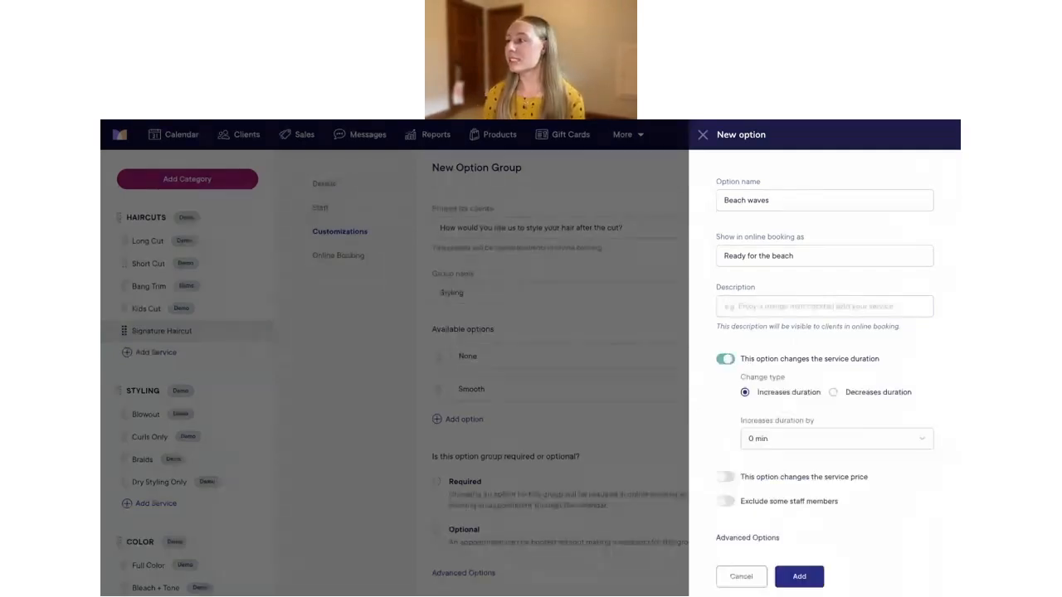
left_click(777, 446)
left_click(782, 489)
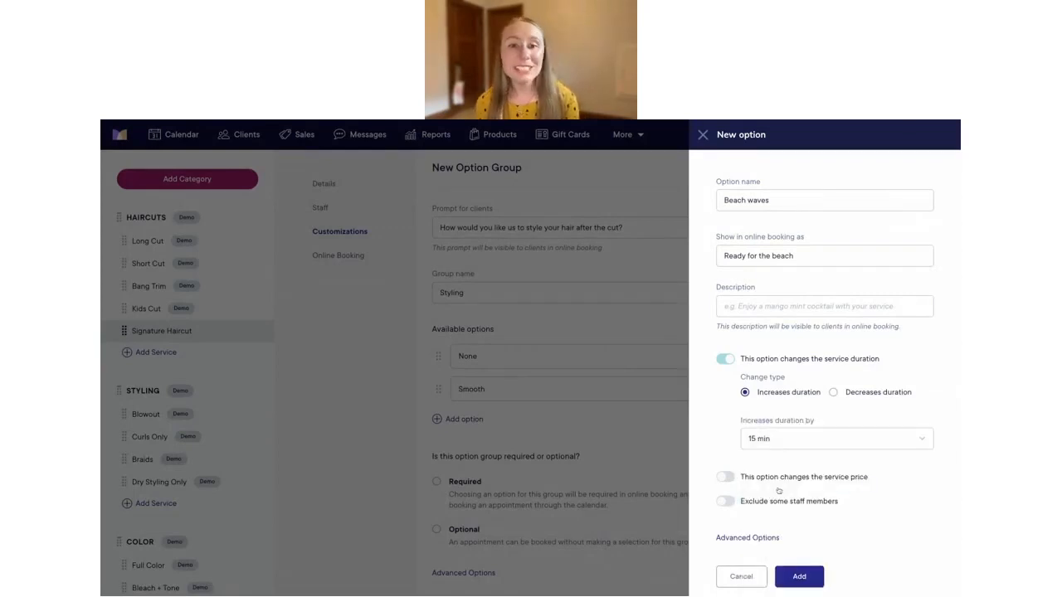
scroll(744, 436, "down", 1)
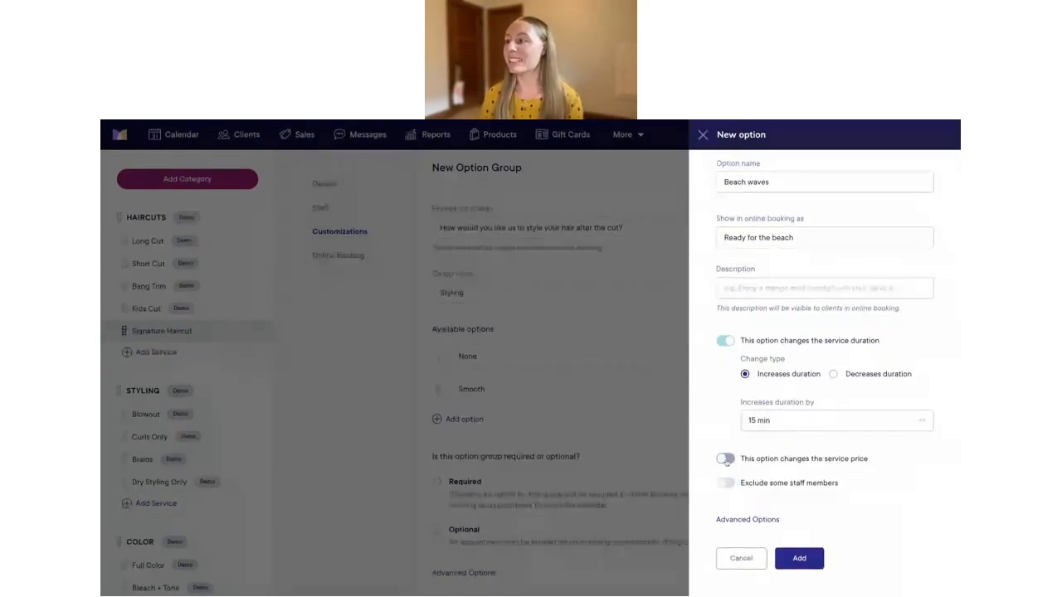
left_click(727, 459)
left_click(769, 537)
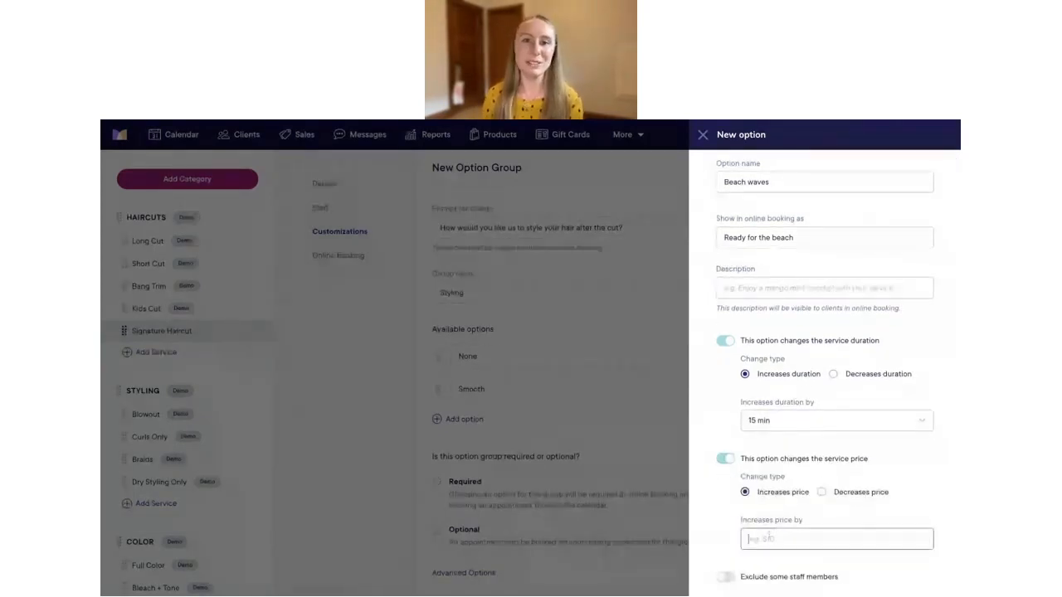
type("10")
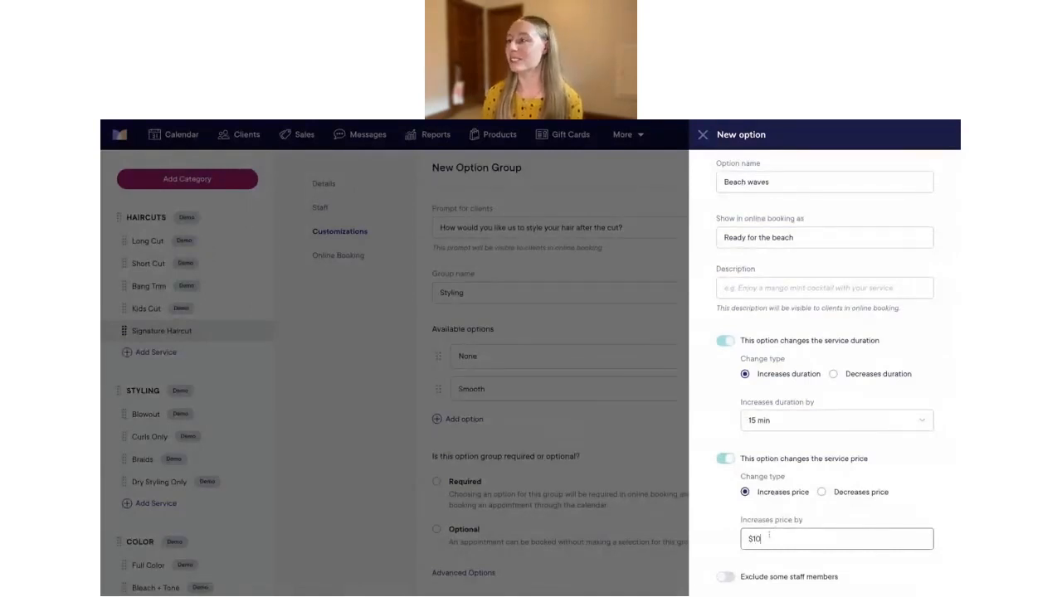
scroll(790, 436, "down", 3)
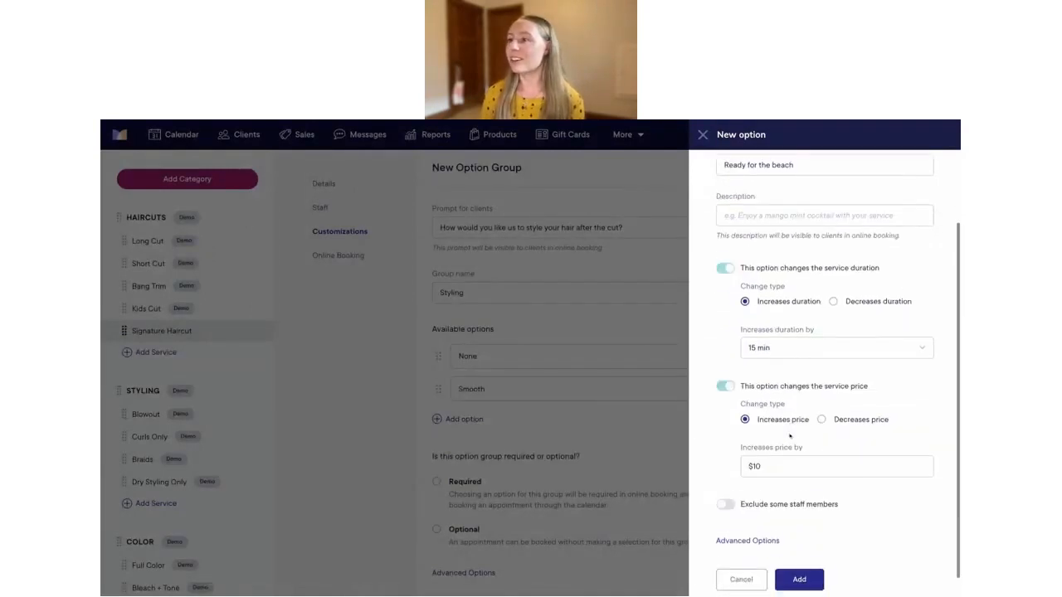
left_click(799, 559)
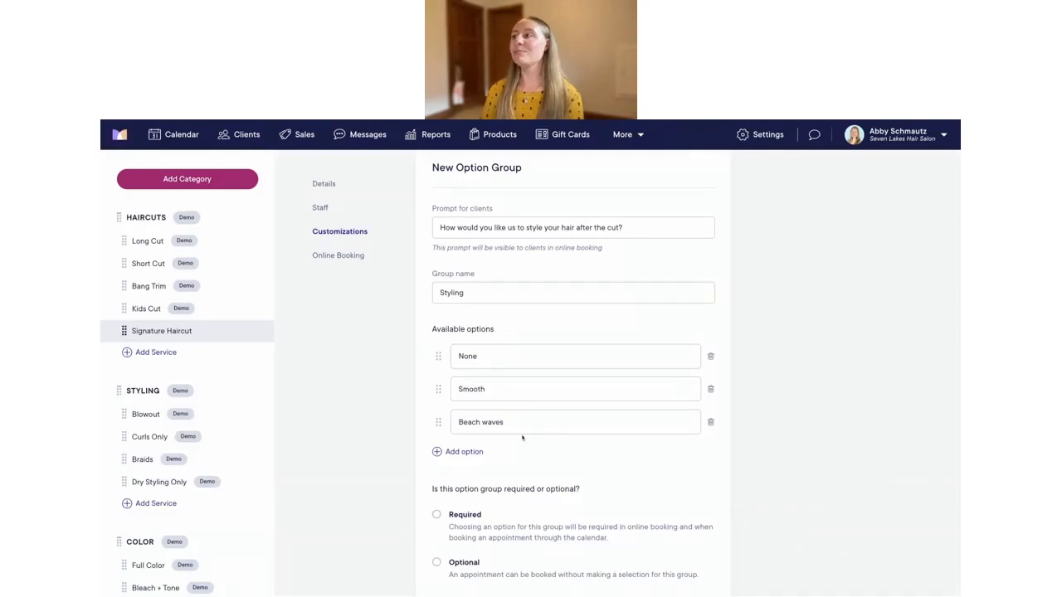
Start a new Styling option named Curls, shown in online booking as "Totally twisted curls".
scroll(523, 436, "down", 1)
left_click(464, 428)
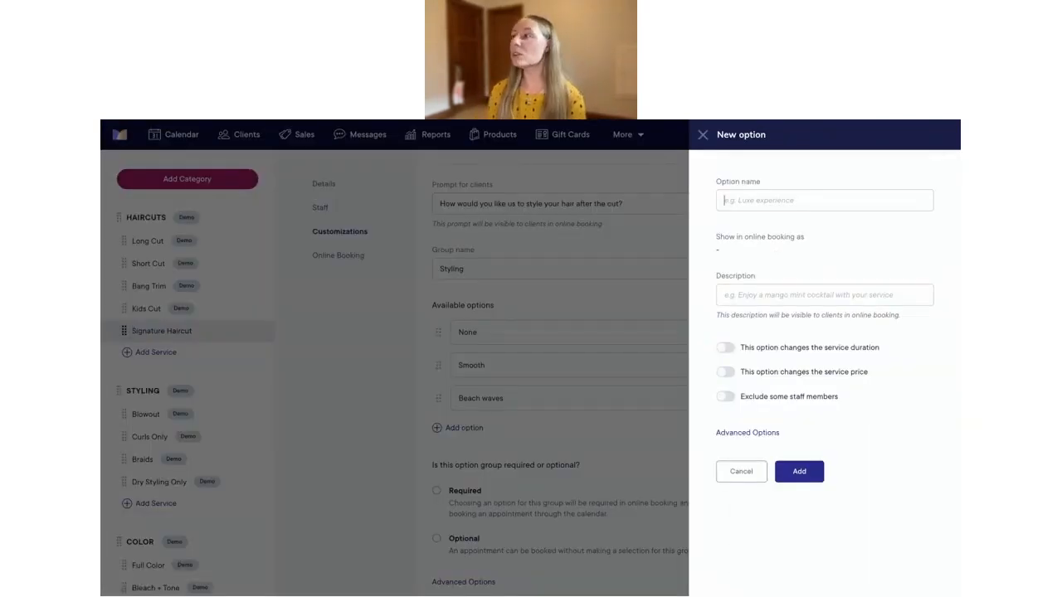
type("Curls")
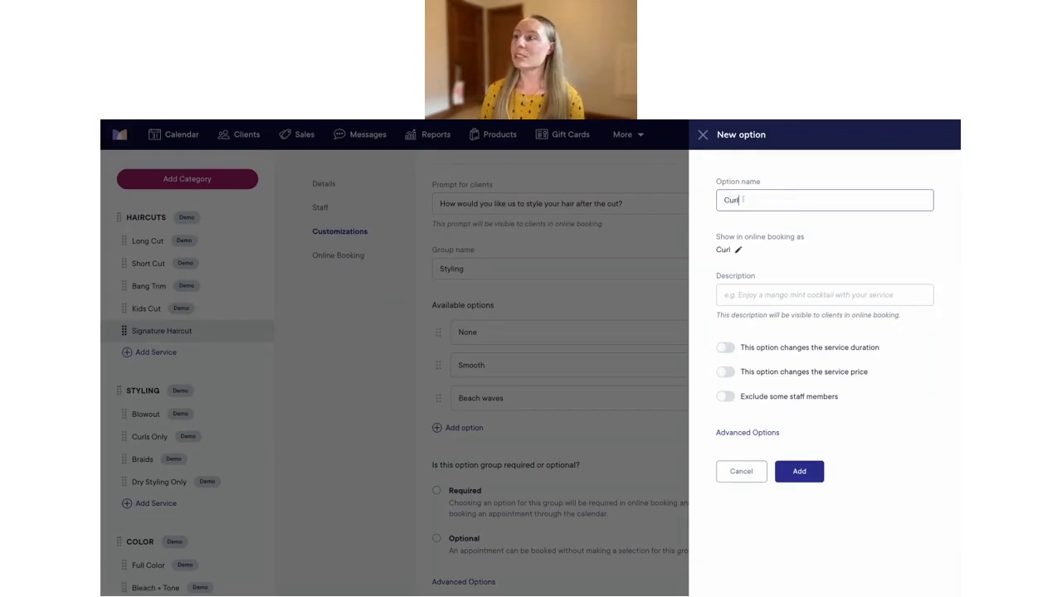
left_click(743, 249)
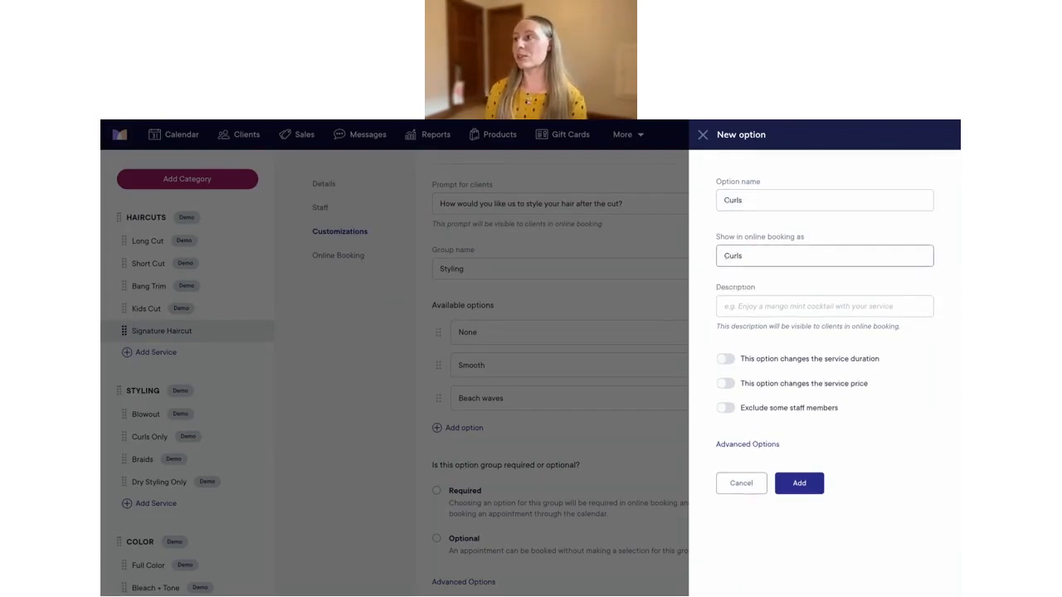
type("Totally")
key("BackSpace")
key("BackSpace")
key("BackSpace")
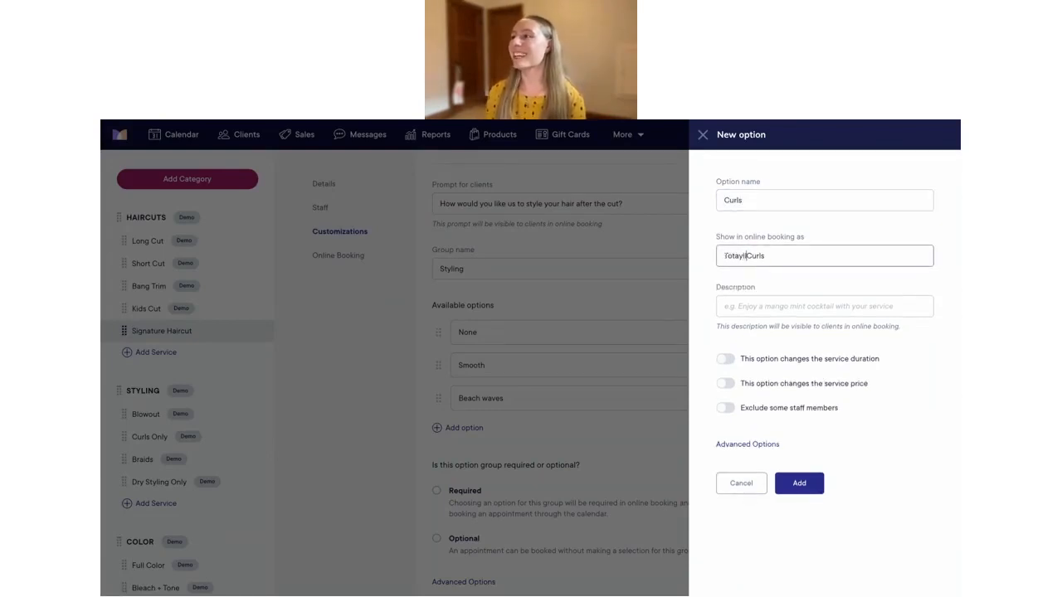
type("lly twis")
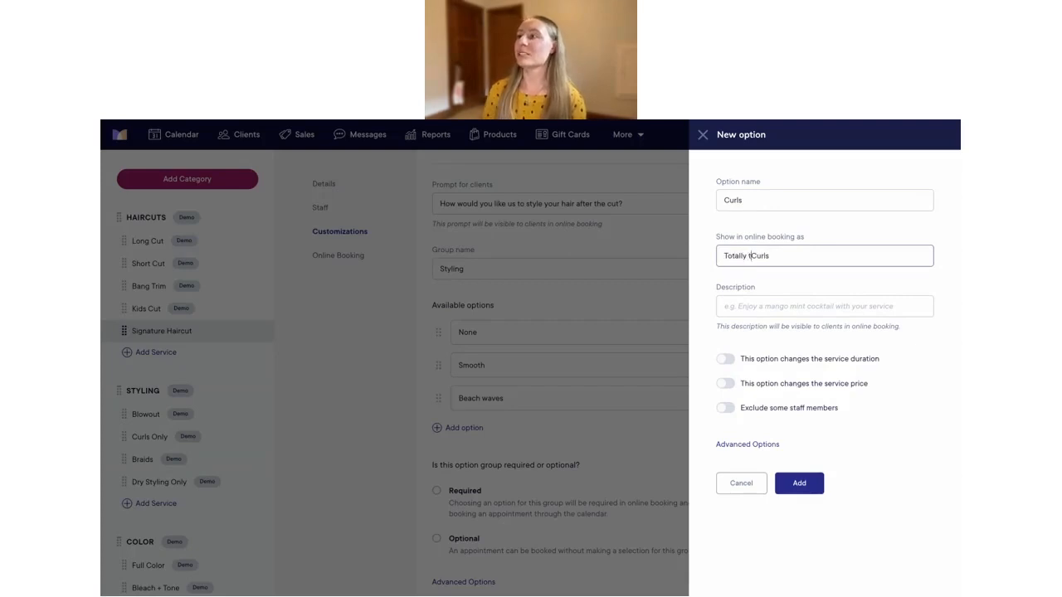
type("ted")
key("Delete")
type("c")
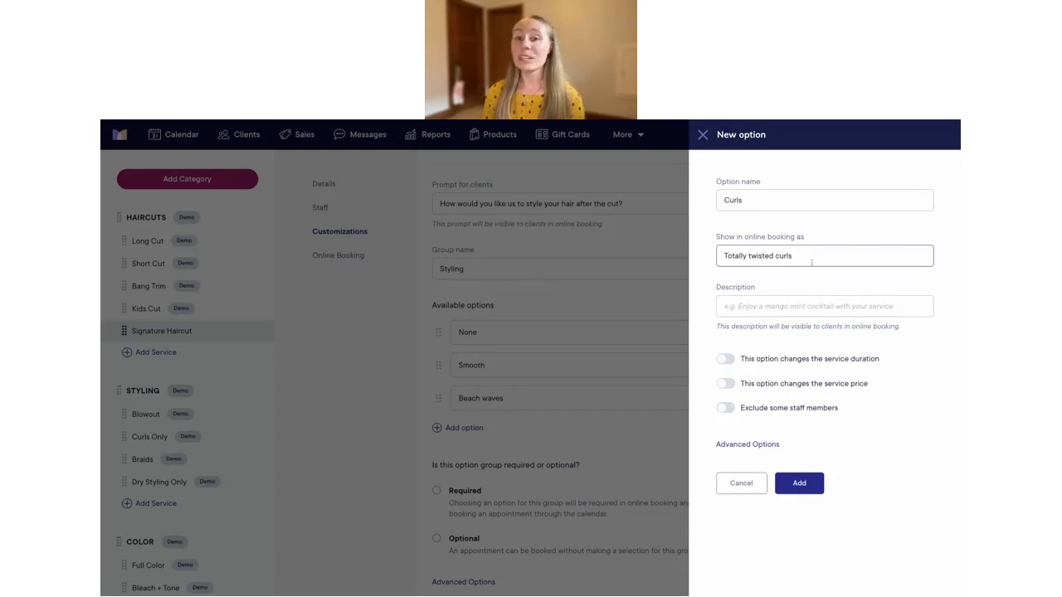
Set the Curls option to increase the duration by 20 min and the price by $10, and add it to the group.
left_click(726, 360)
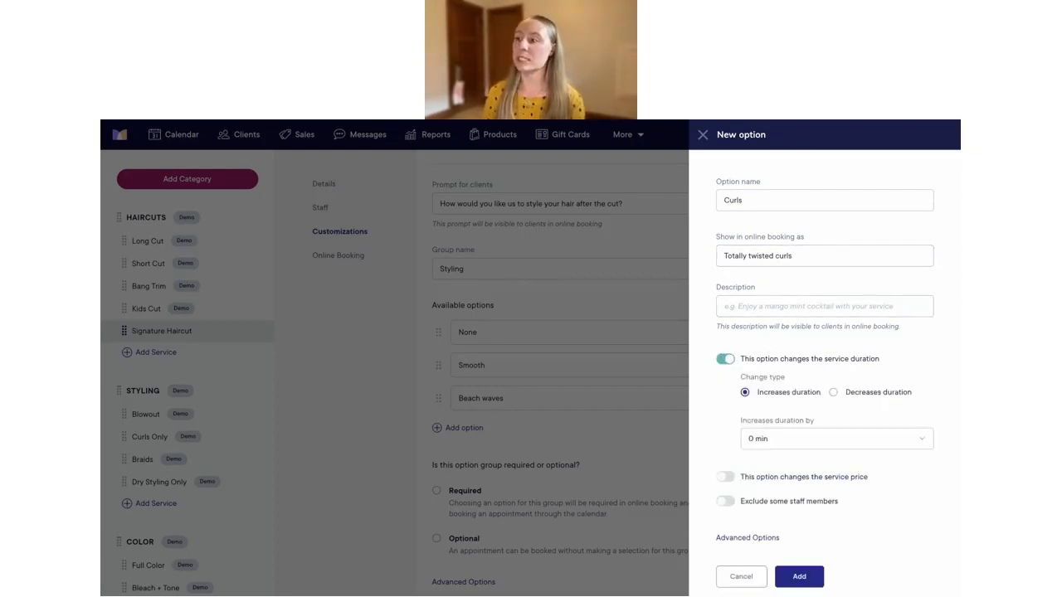
left_click(780, 439)
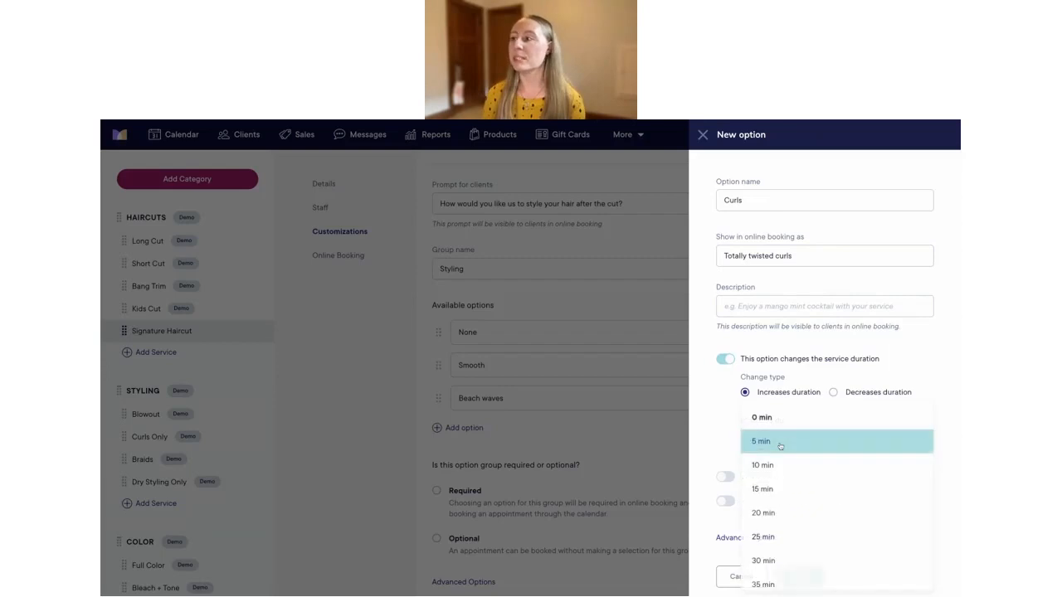
left_click(769, 509)
scroll(788, 434, "down", 1)
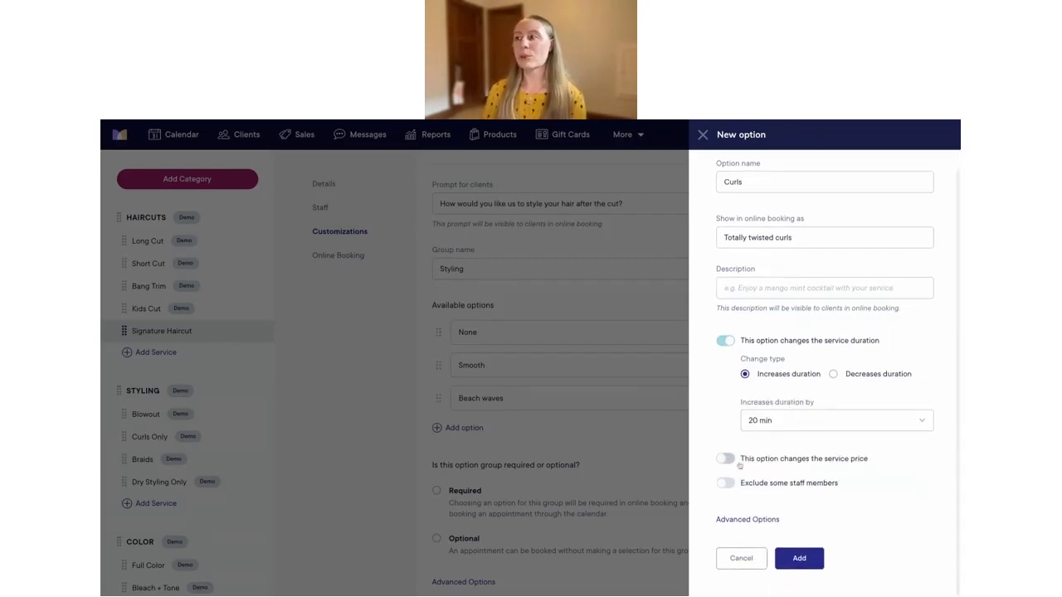
left_click(774, 282)
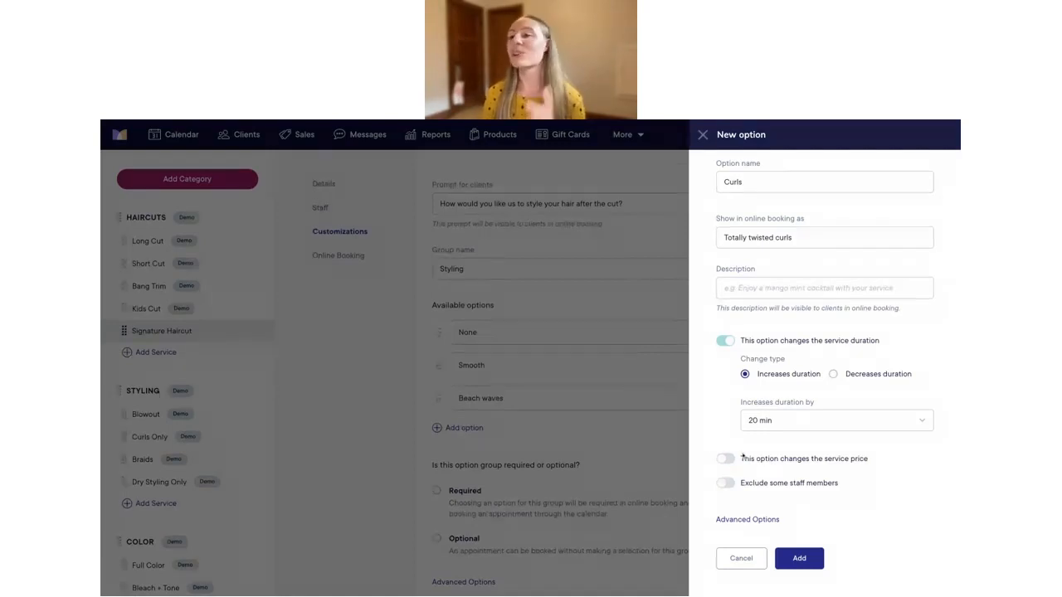
left_click(725, 459)
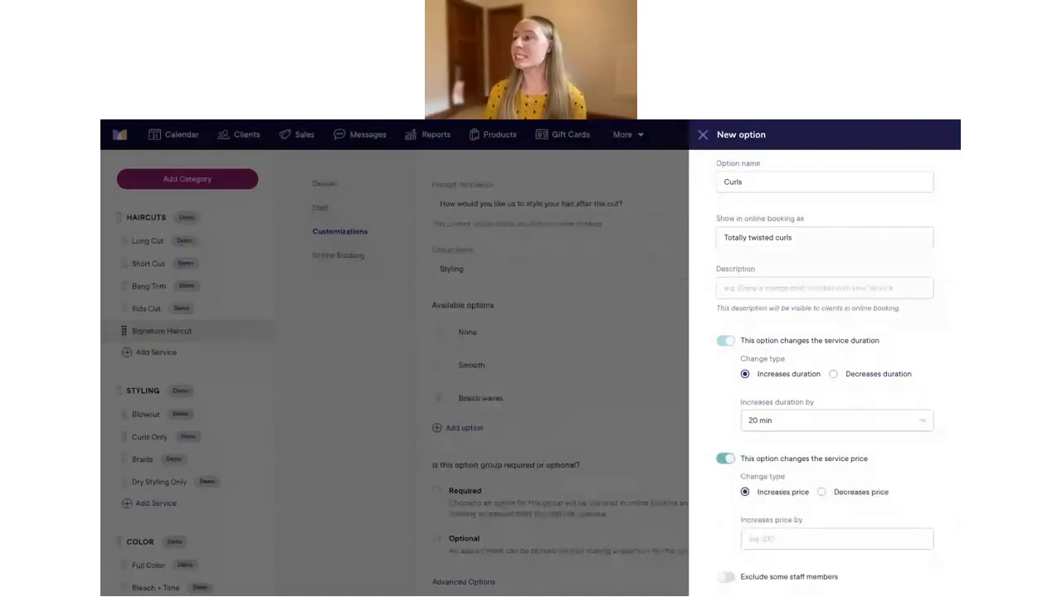
scroll(733, 466, "down", 2)
left_click(760, 446)
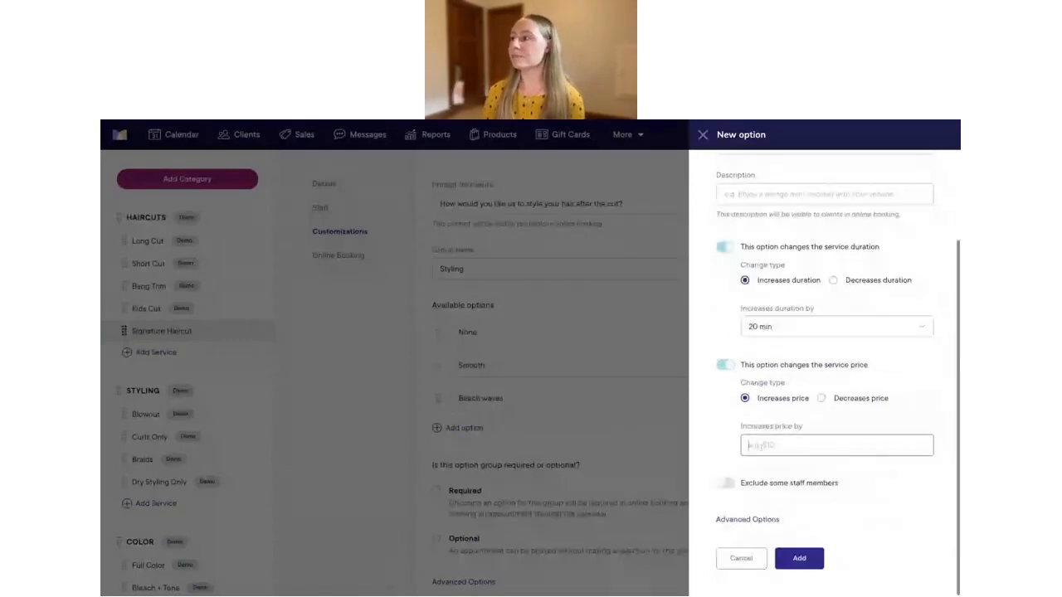
type("$10")
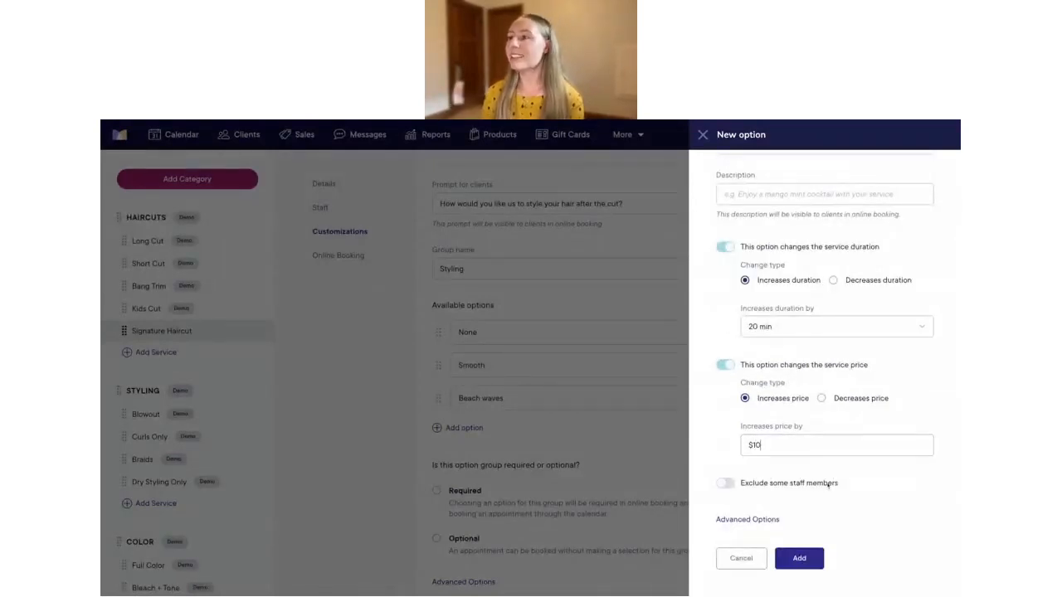
left_click(802, 560)
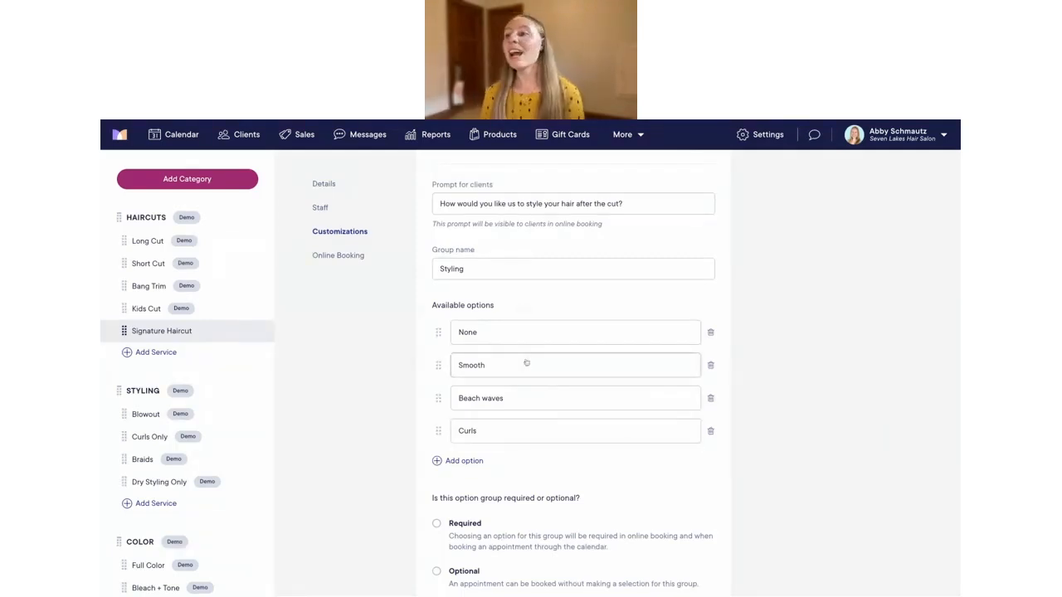
Make the Styling option group required, review its advanced options, and save the group.
scroll(526, 362, "down", 3)
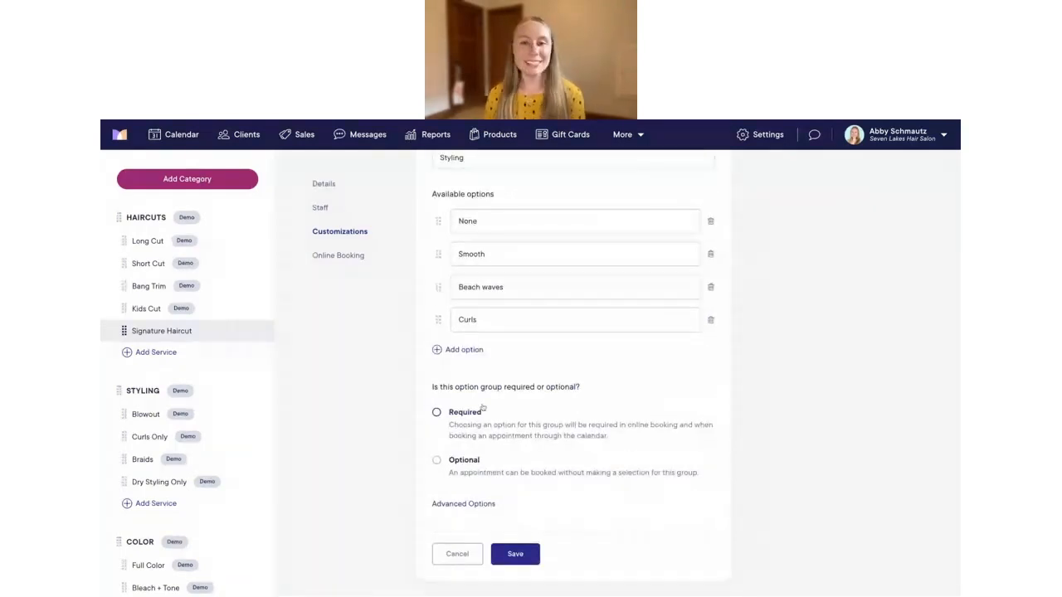
left_click(471, 411)
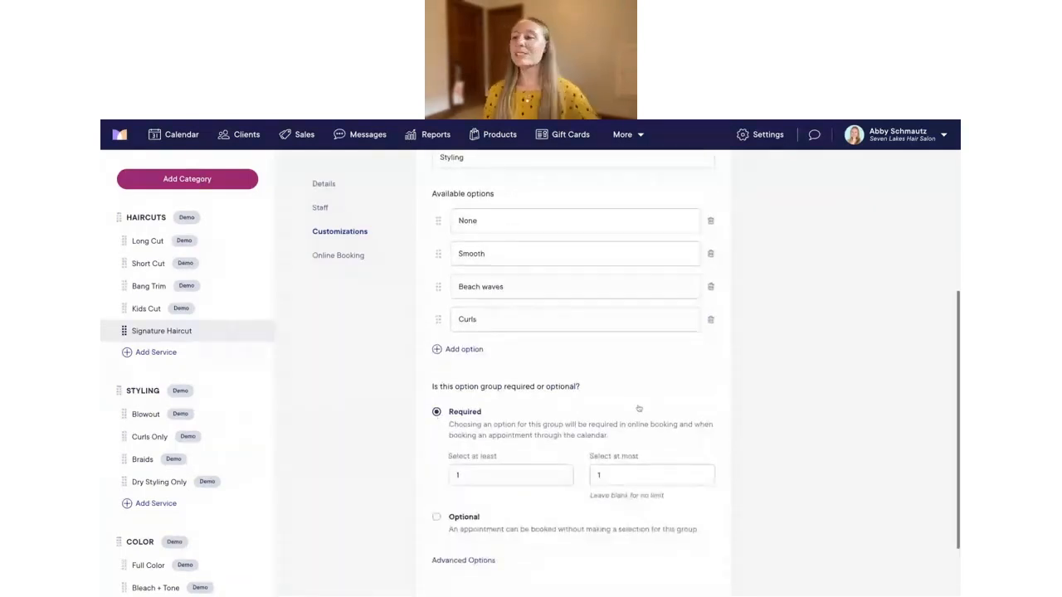
scroll(639, 408, "down", 1)
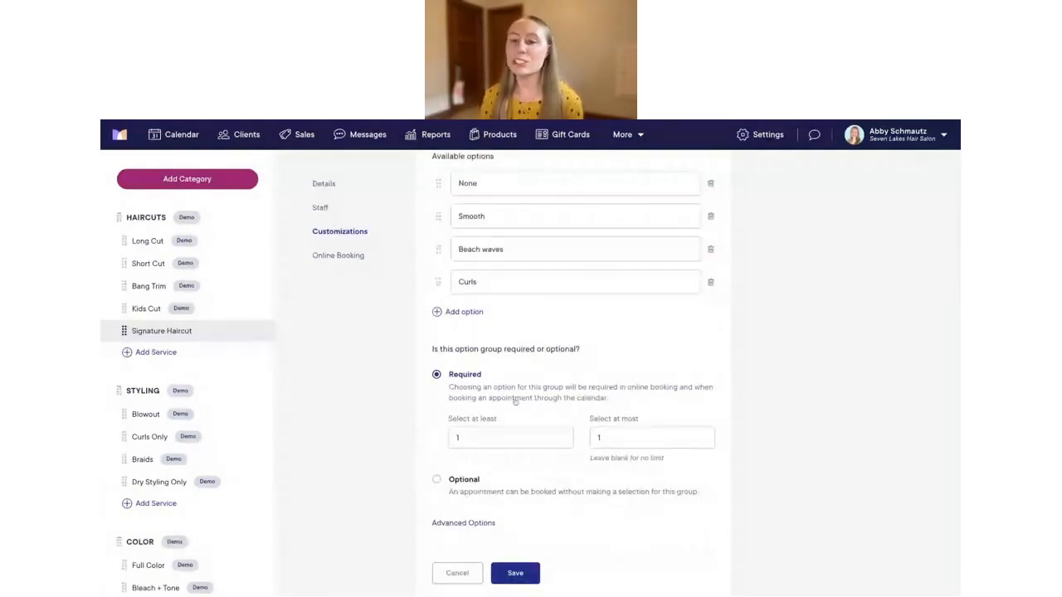
scroll(463, 410, "down", 1)
scroll(463, 411, "down", 1)
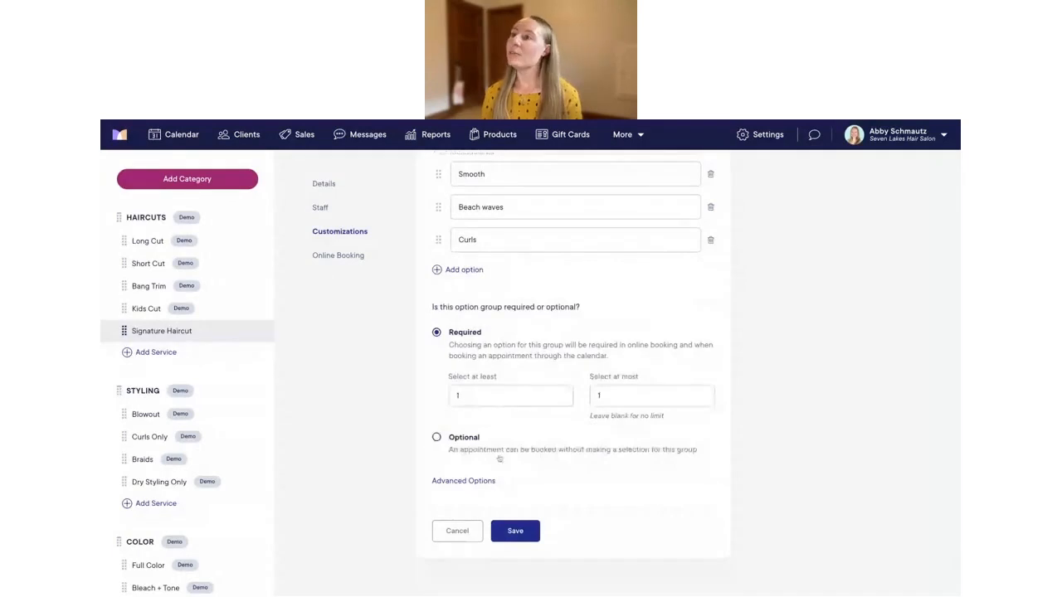
left_click(464, 481)
scroll(564, 444, "down", 2)
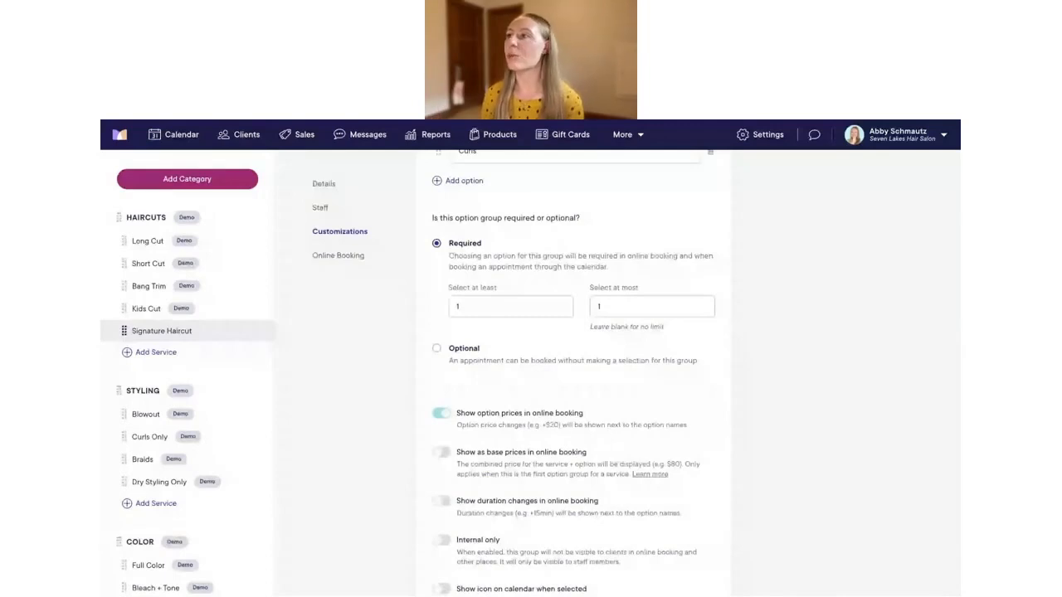
scroll(572, 374, "up", 4)
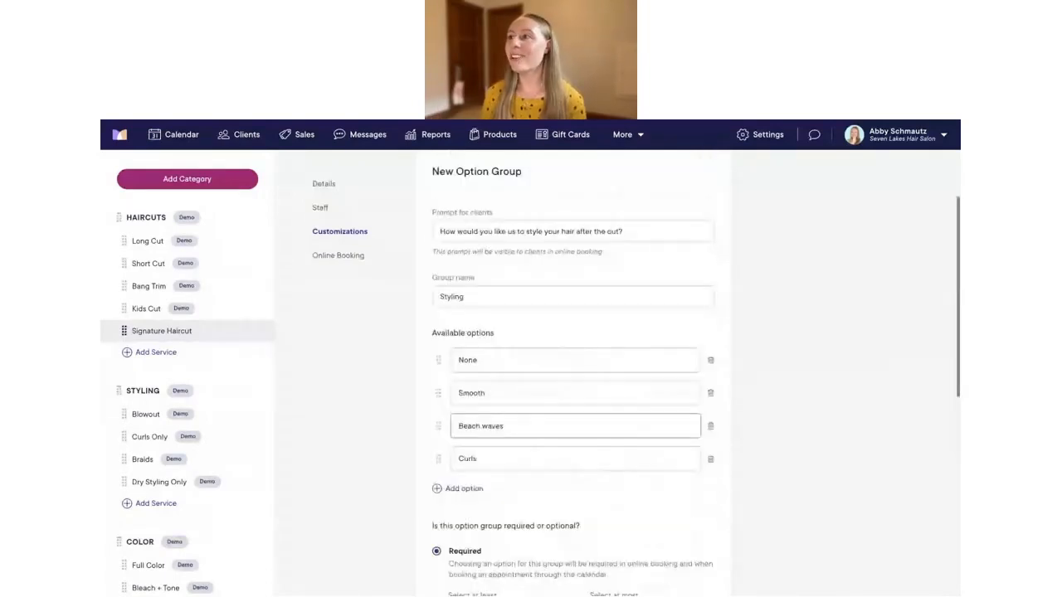
scroll(572, 374, "down", 3)
scroll(573, 373, "down", 4)
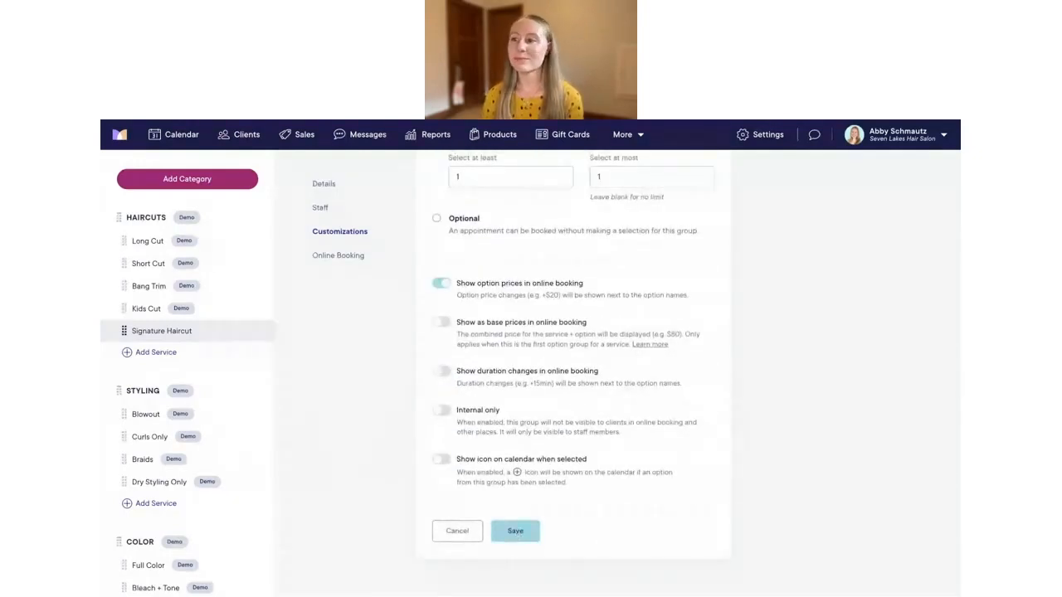
left_click(515, 531)
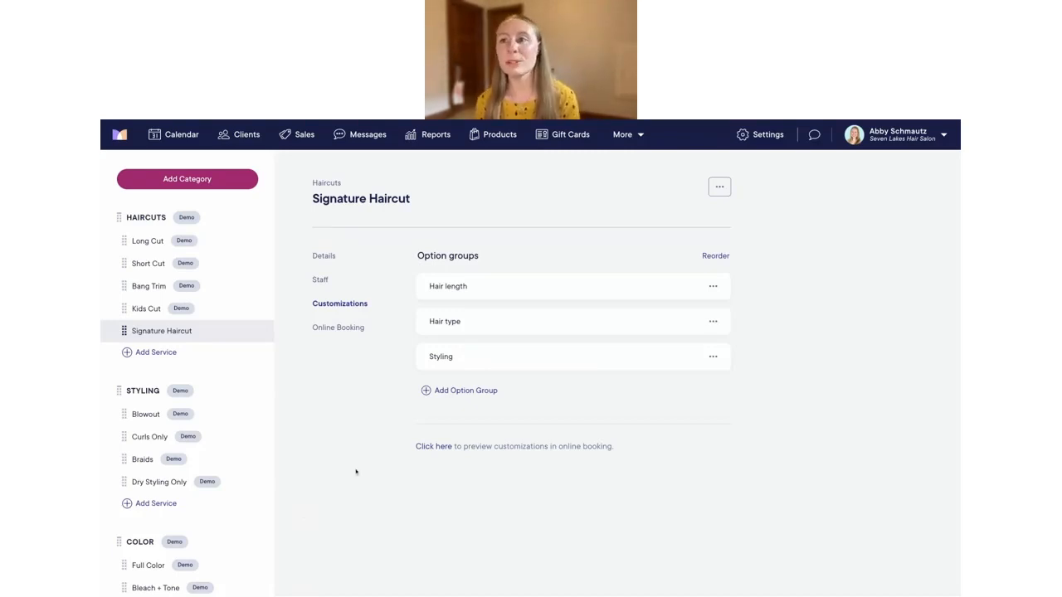
Open the Enhancements option group of the Long Cut service and examine its client prompt, group name and available options.
left_click(148, 248)
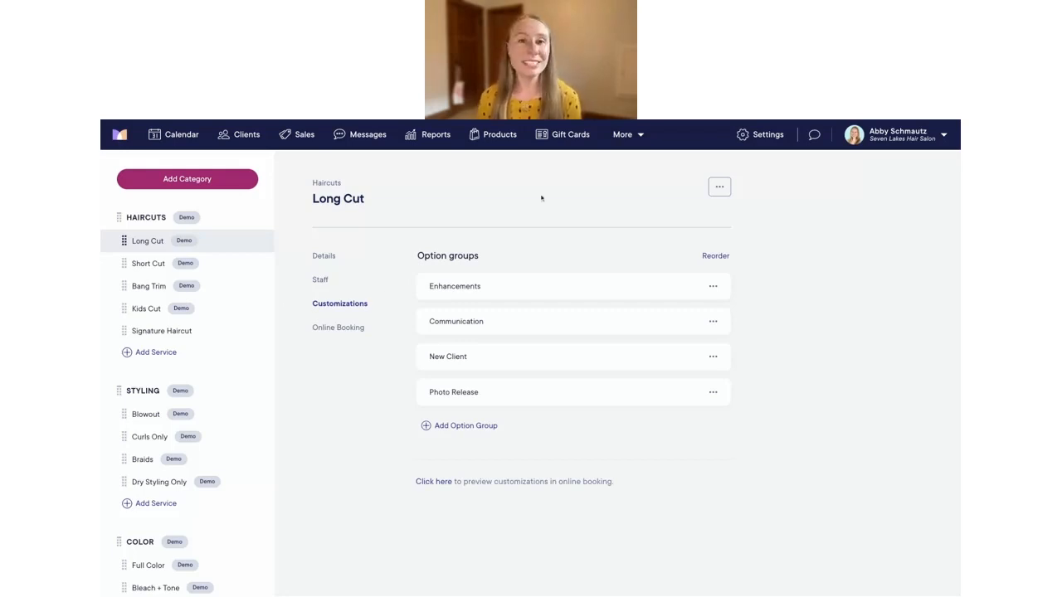
left_click(465, 286)
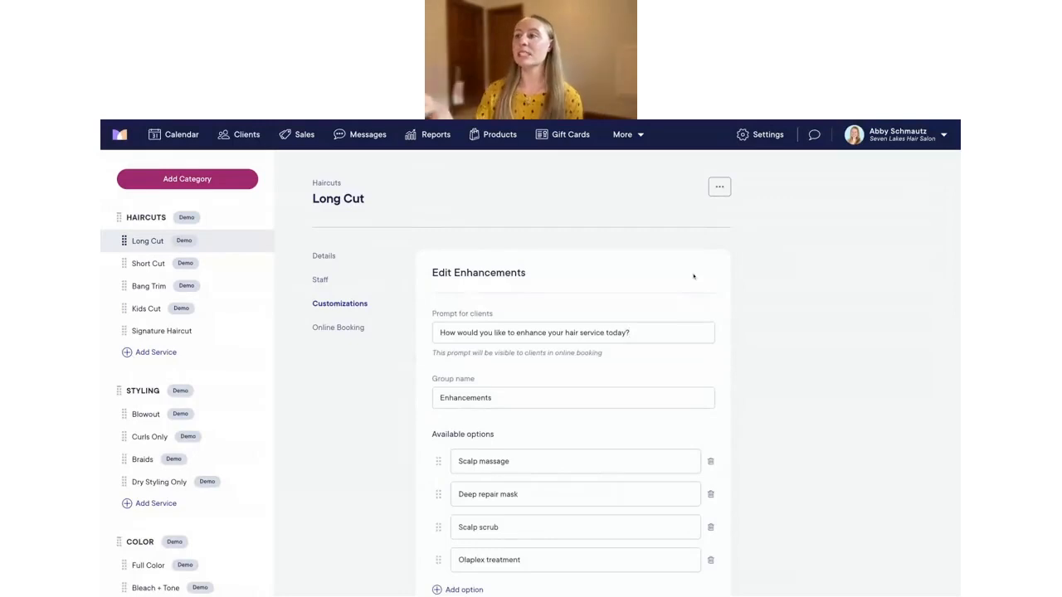
scroll(694, 277, "down", 1)
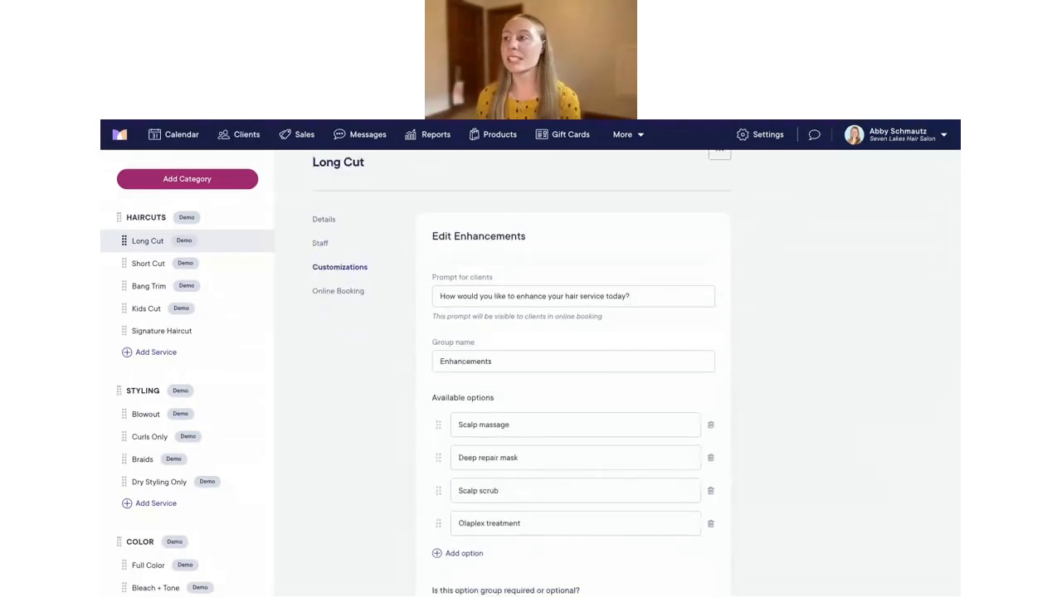
left_click(630, 296)
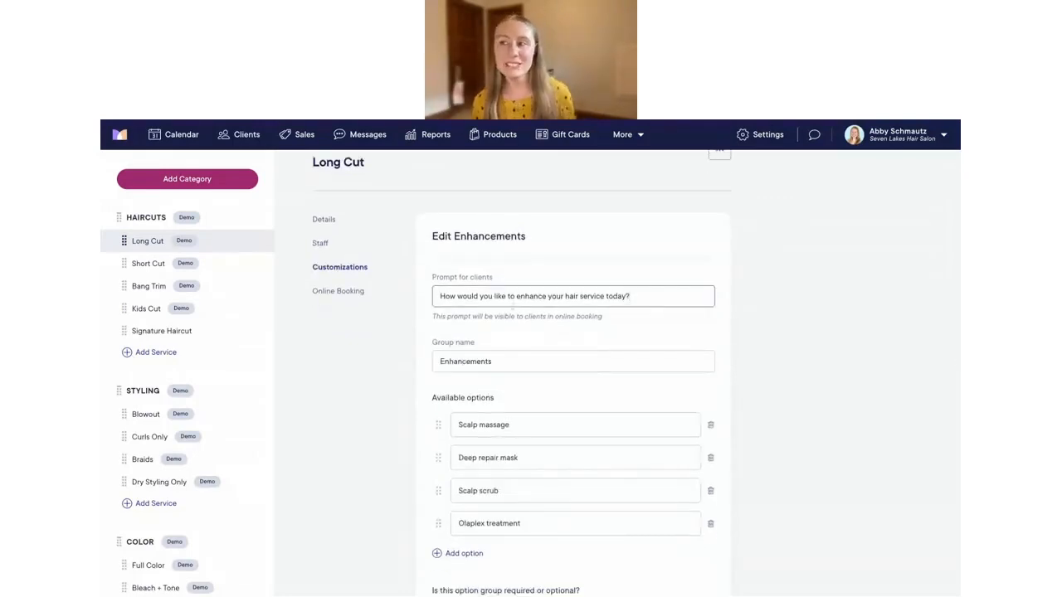
scroll(512, 305, "down", 1)
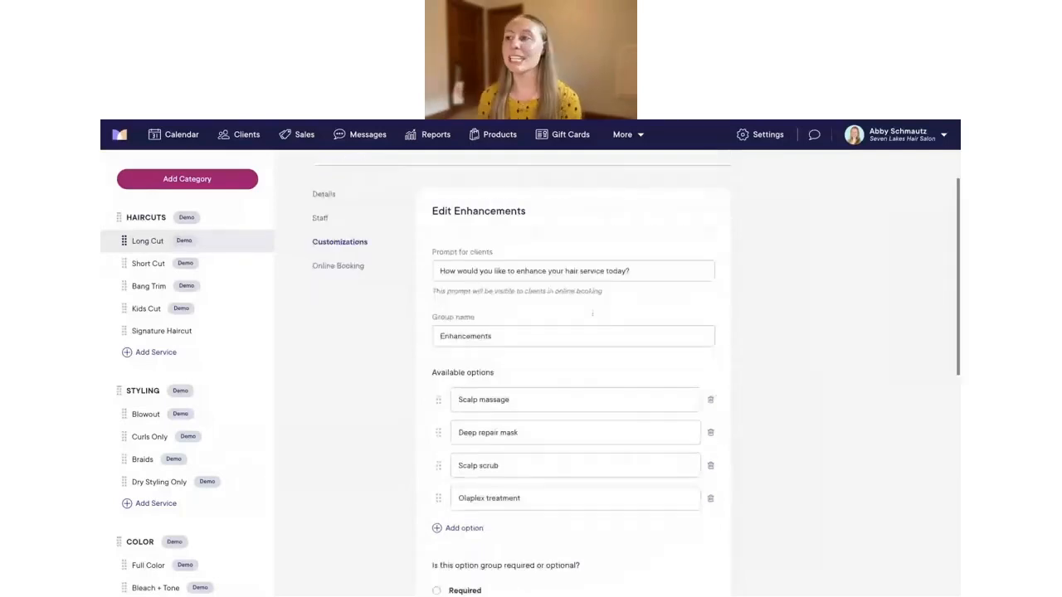
scroll(596, 326, "down", 1)
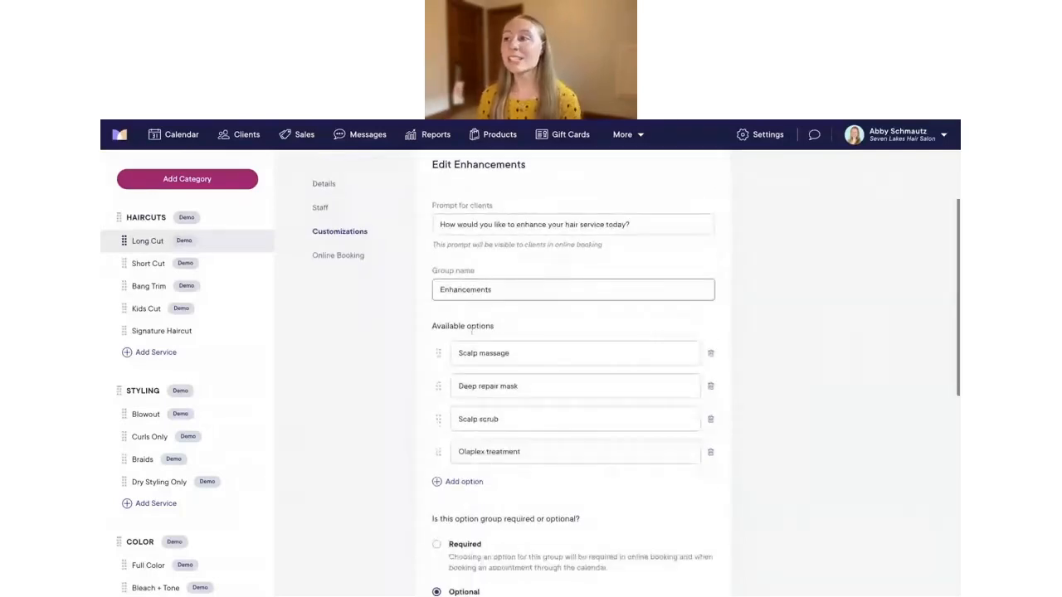
scroll(597, 325, "down", 1)
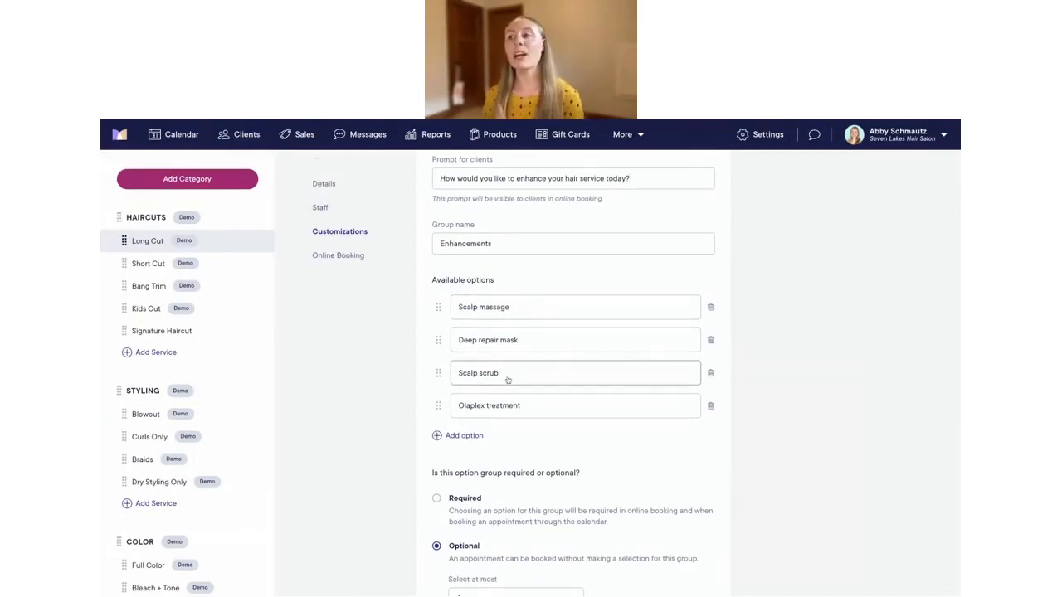
scroll(508, 380, "down", 1)
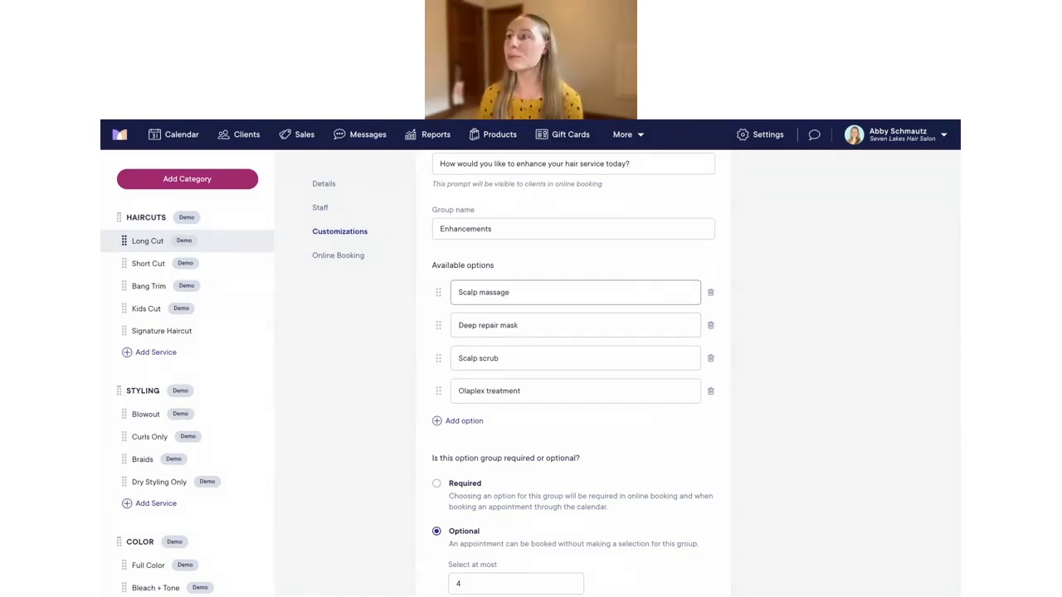
Review the Scalp massage option's full description, duration change and price change, and leave it without saving.
left_click(514, 299)
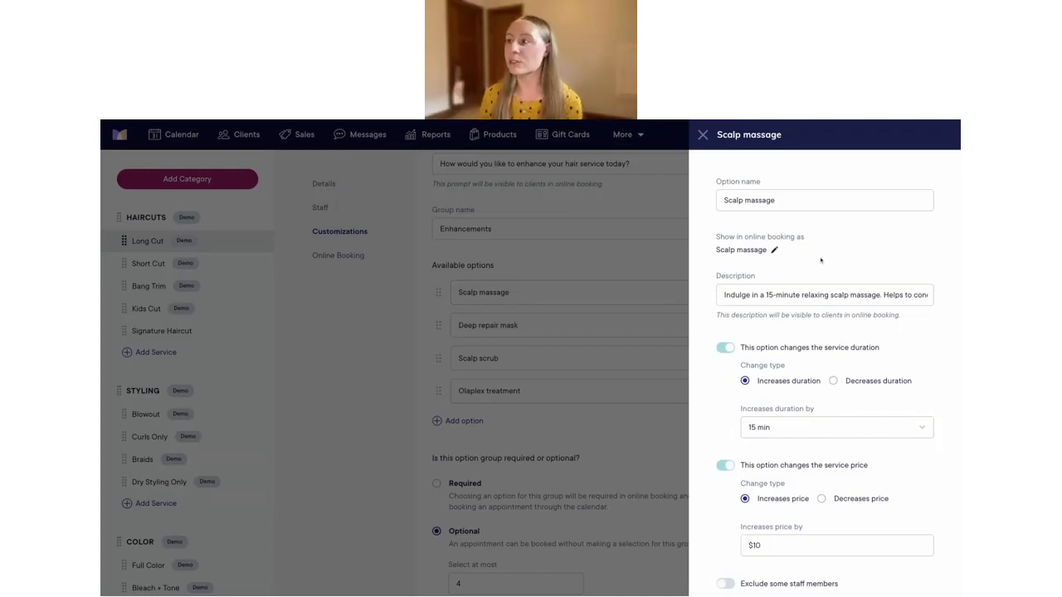
scroll(767, 276, "down", 1)
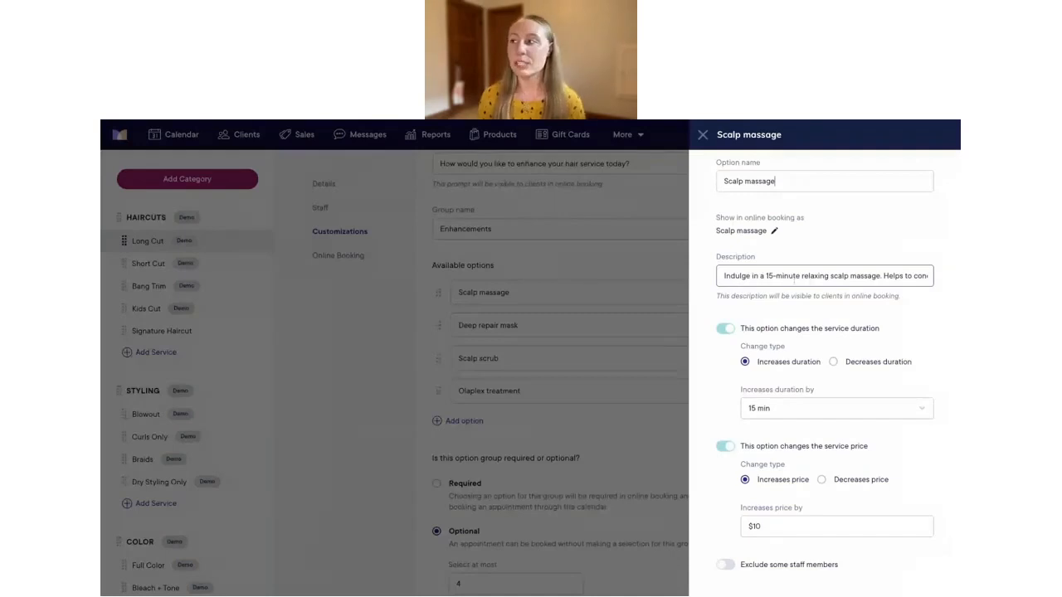
scroll(829, 279, "right", 2)
scroll(825, 275, "right", 4)
scroll(825, 276, "right", 3)
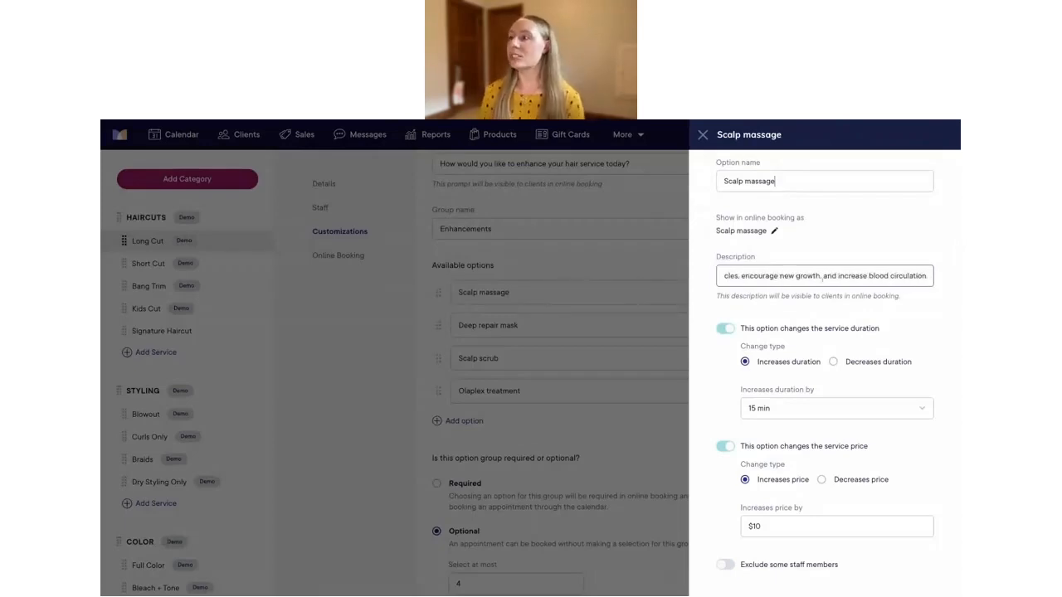
scroll(823, 275, "left", 9)
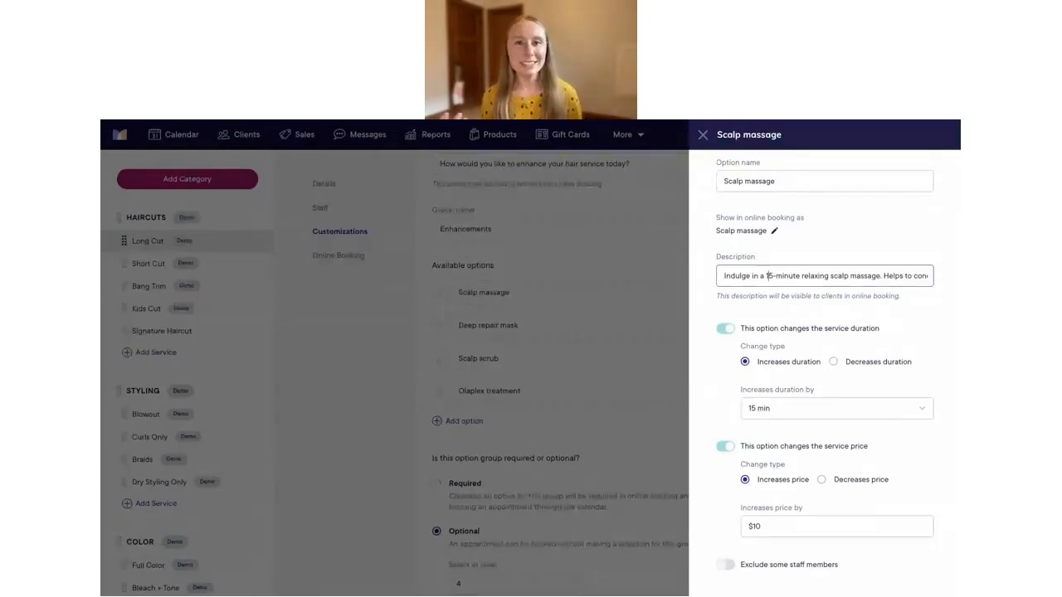
scroll(825, 357, "down", 1)
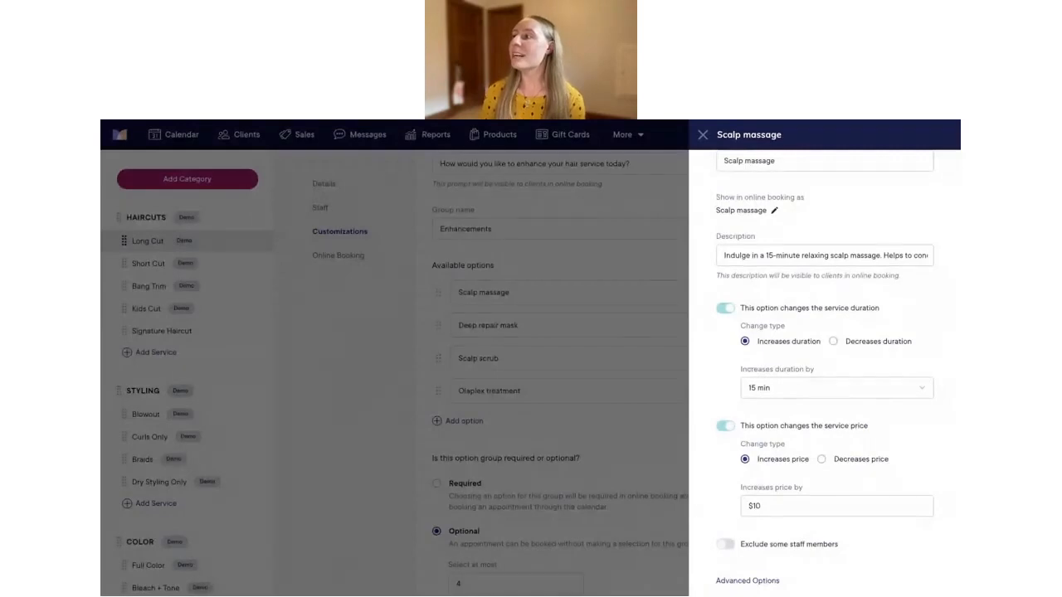
scroll(798, 278, "down", 3)
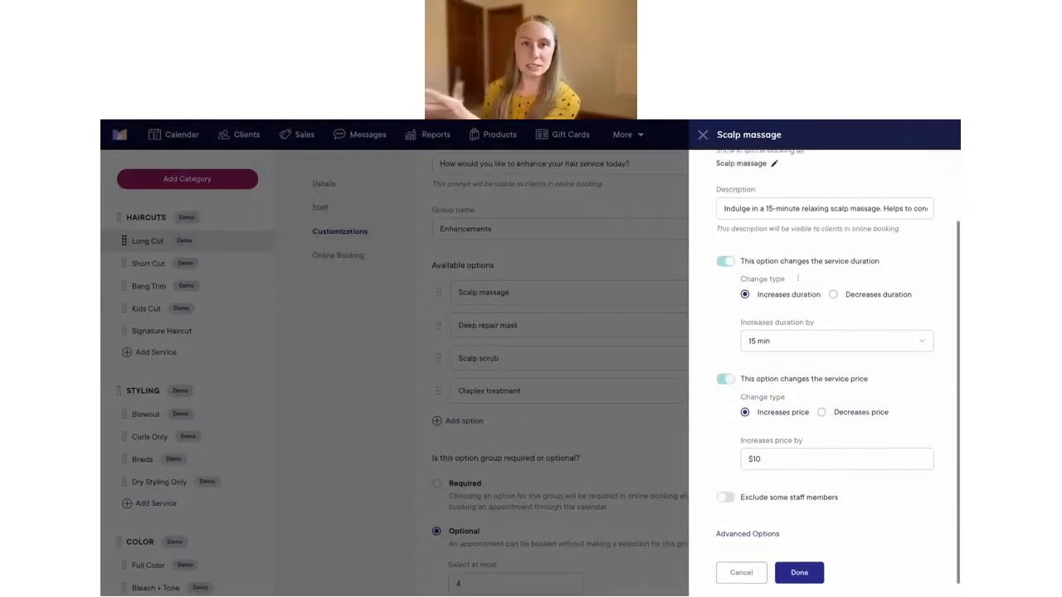
left_click(768, 195)
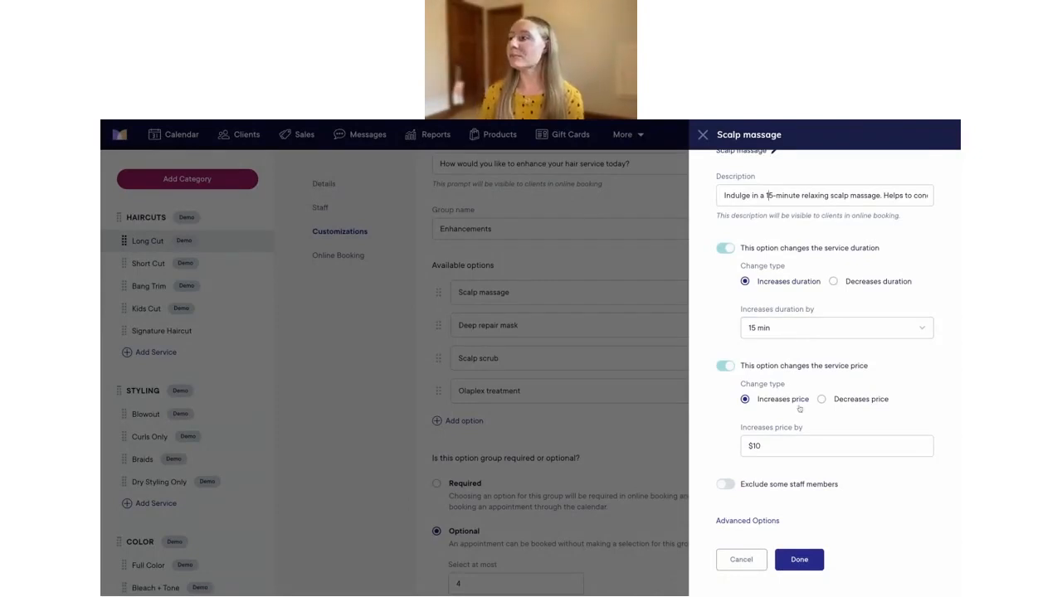
left_click(735, 560)
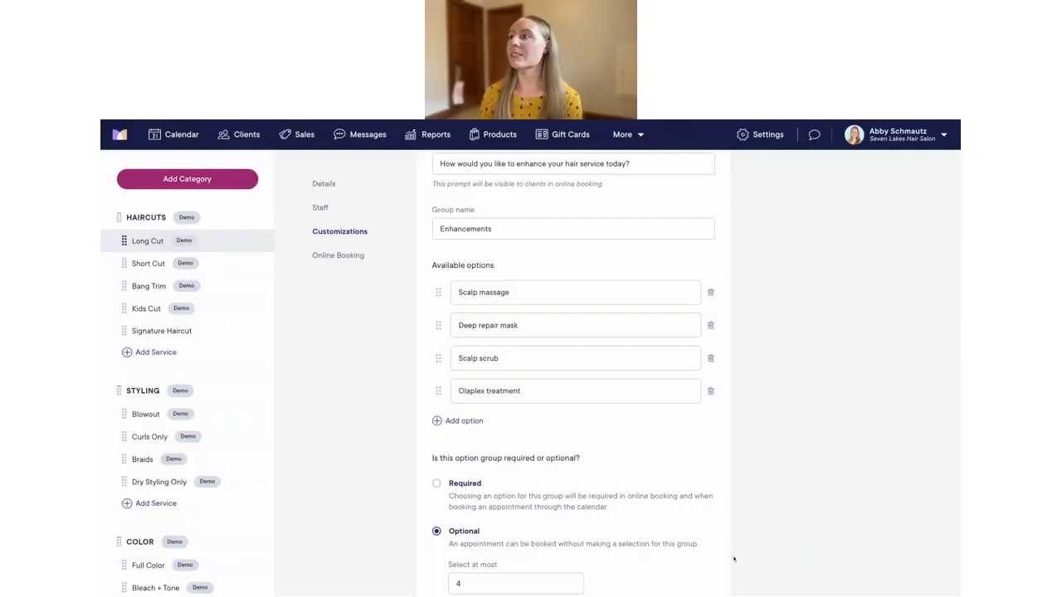
Review the Deep repair mask option's description, duration change and price change, and leave it without saving.
left_click(517, 332)
scroll(848, 359, "down", 1)
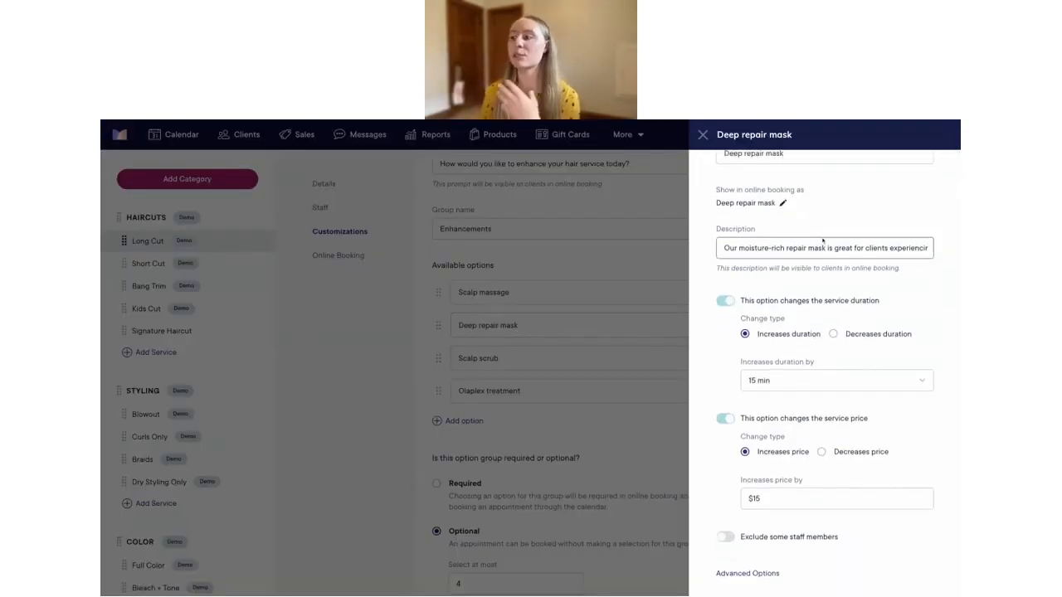
scroll(796, 323, "down", 1)
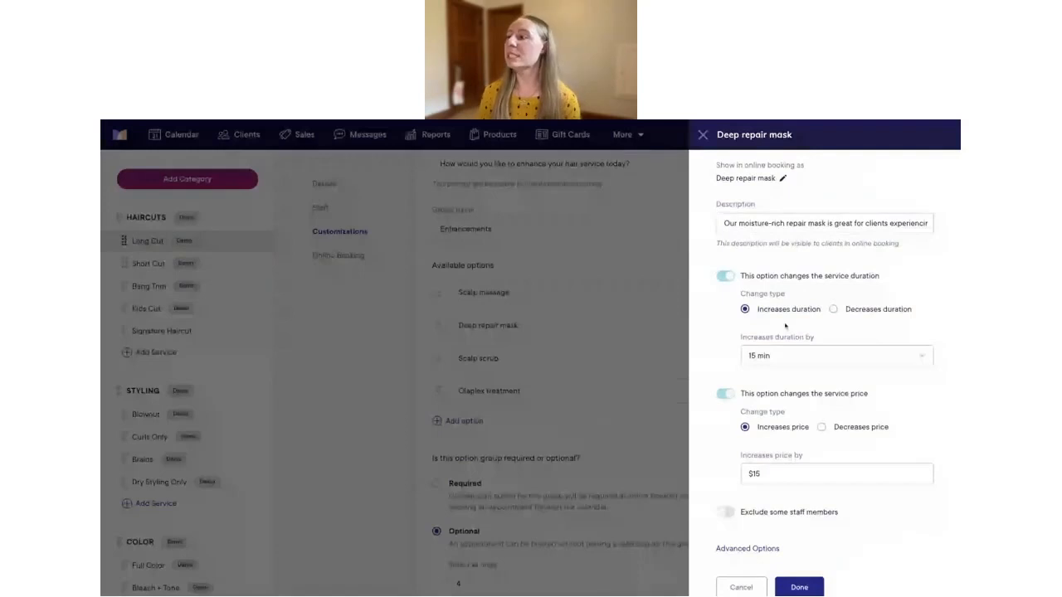
scroll(795, 363, "down", 1)
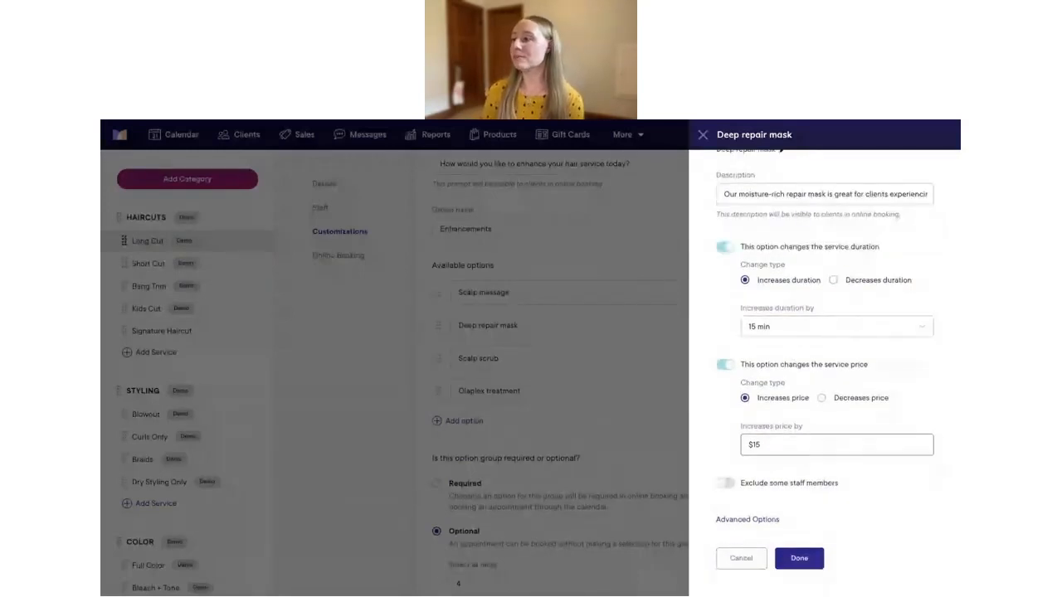
left_click(740, 558)
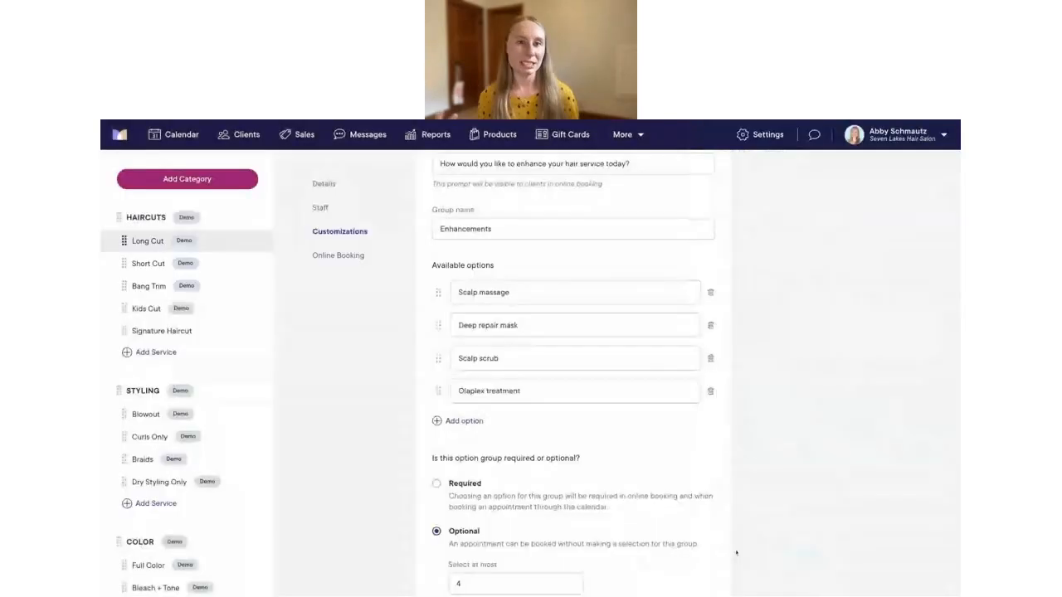
Review the Scalp scrub option's description, duration change and price change, and close its details.
left_click(480, 359)
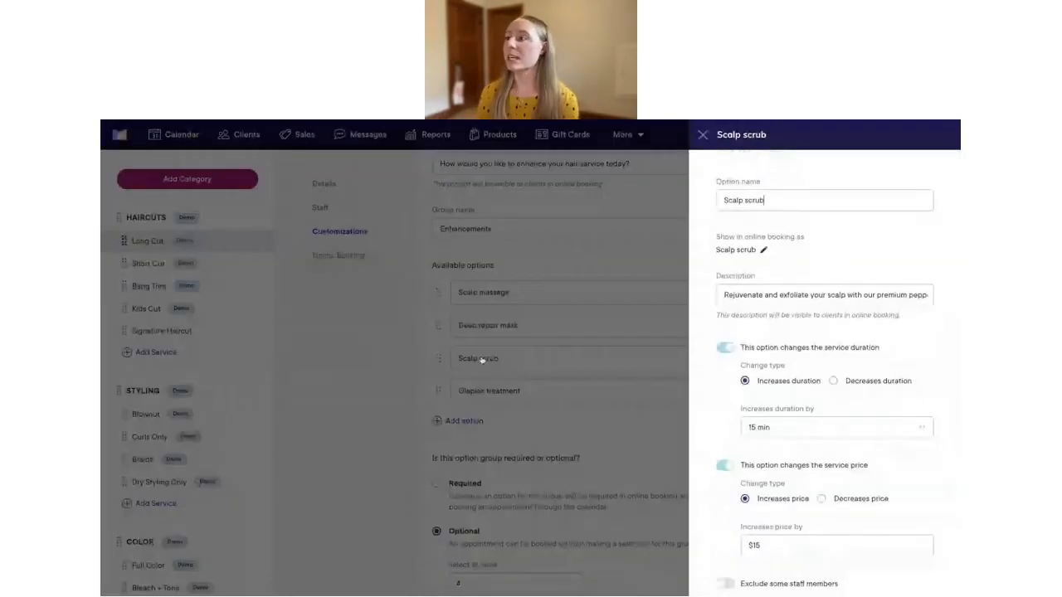
scroll(811, 265, "down", 1)
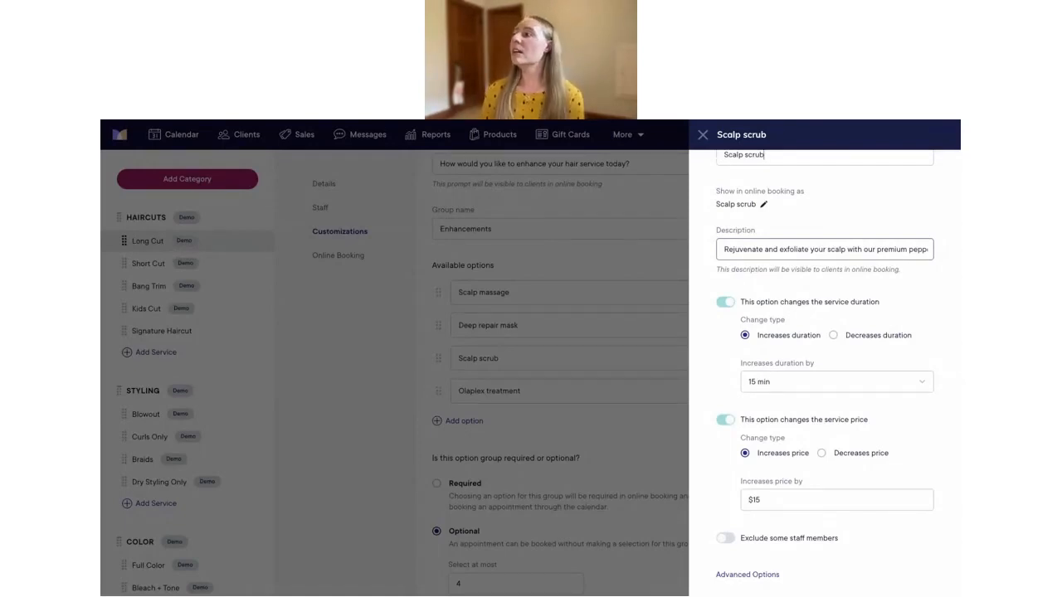
scroll(803, 303, "down", 1)
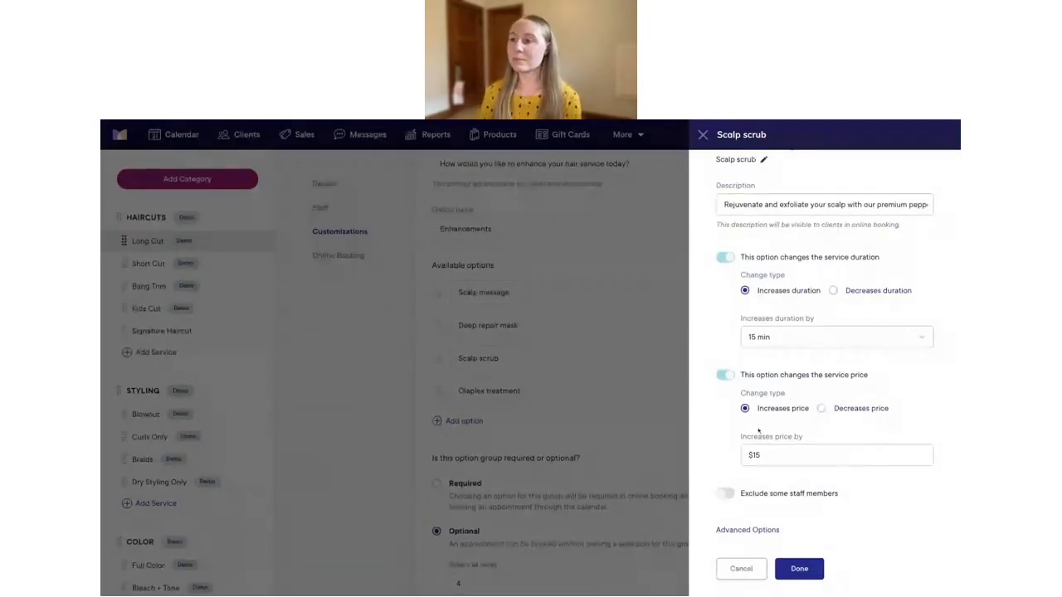
left_click(481, 401)
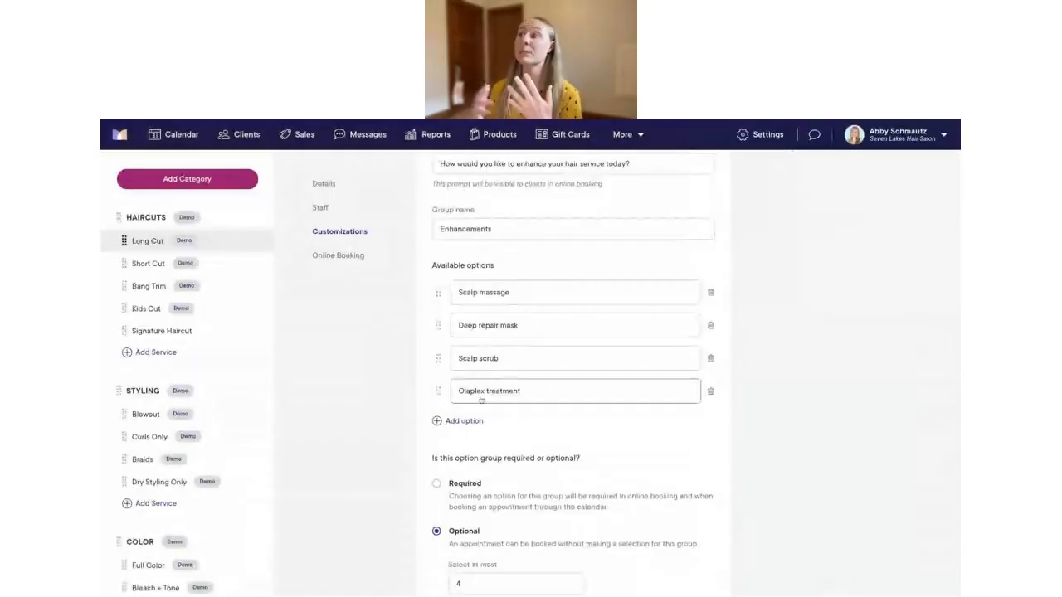
Review the Olaplex treatment option's description, duration change and price change, and leave it without saving.
left_click(481, 397)
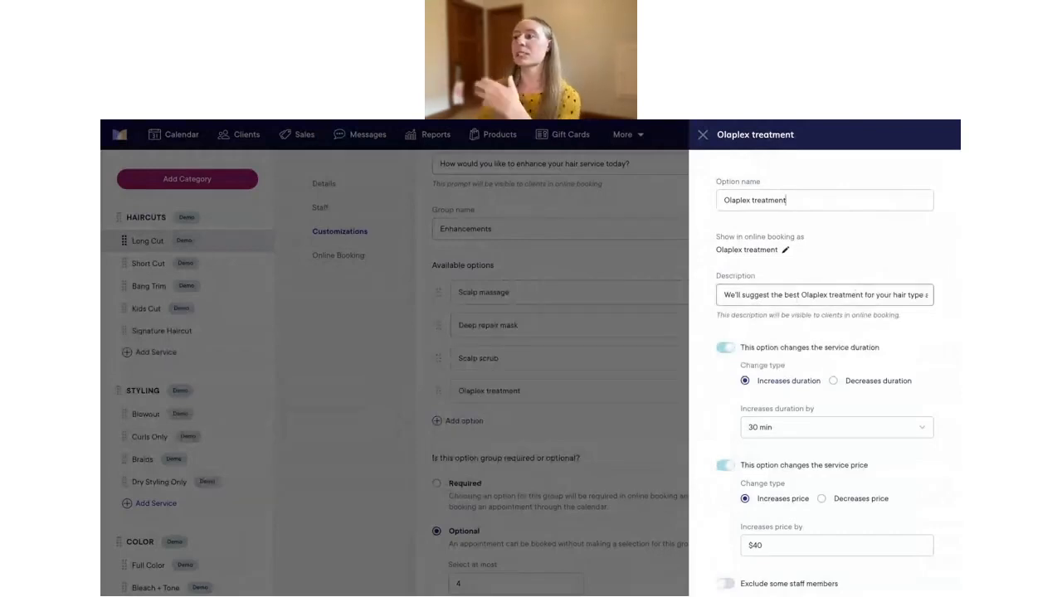
scroll(825, 374, "down", 3)
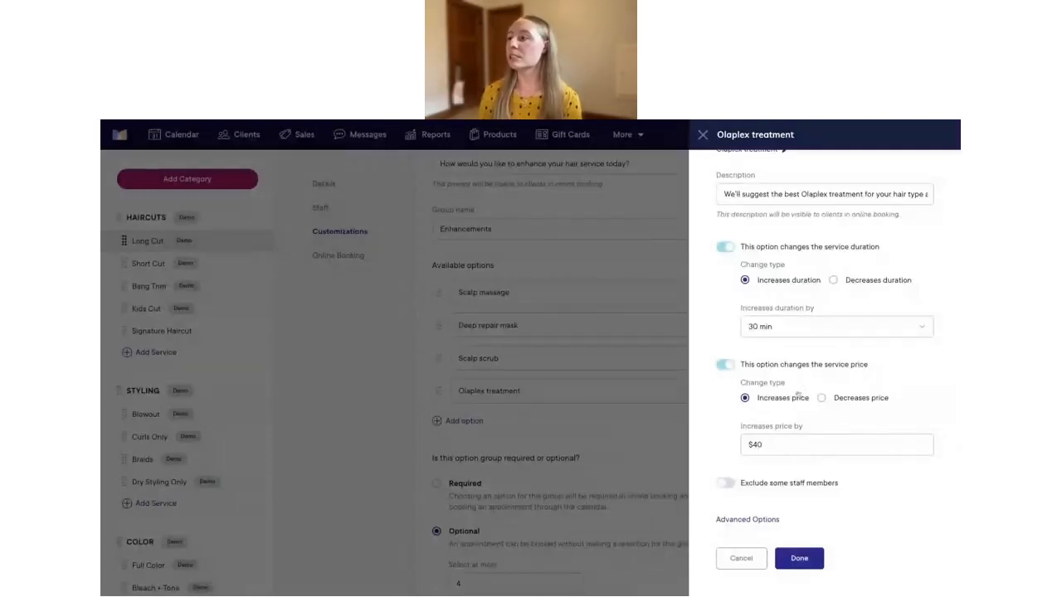
left_click(730, 557)
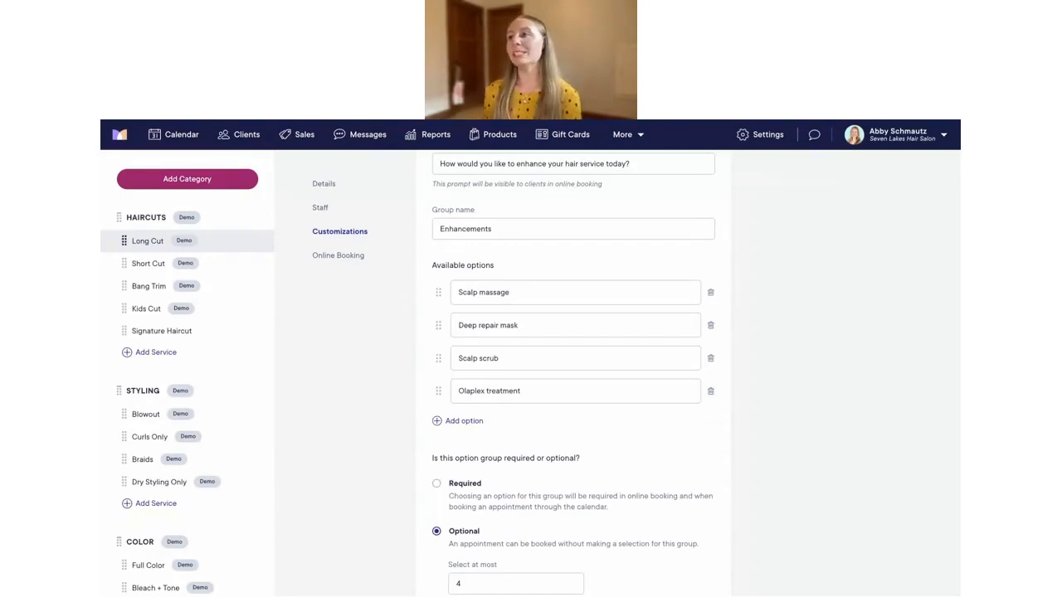
Review the Enhancements group's required or optional setting, selection limit and online booking display settings, and save the group.
scroll(573, 374, "up", 1)
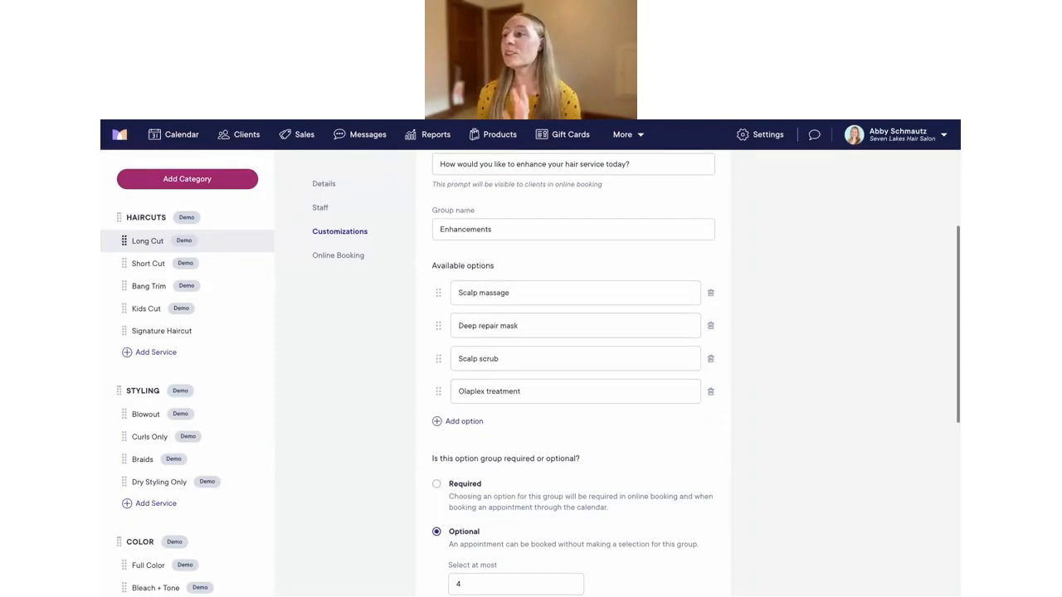
scroll(573, 373, "up", 2)
scroll(573, 373, "down", 3)
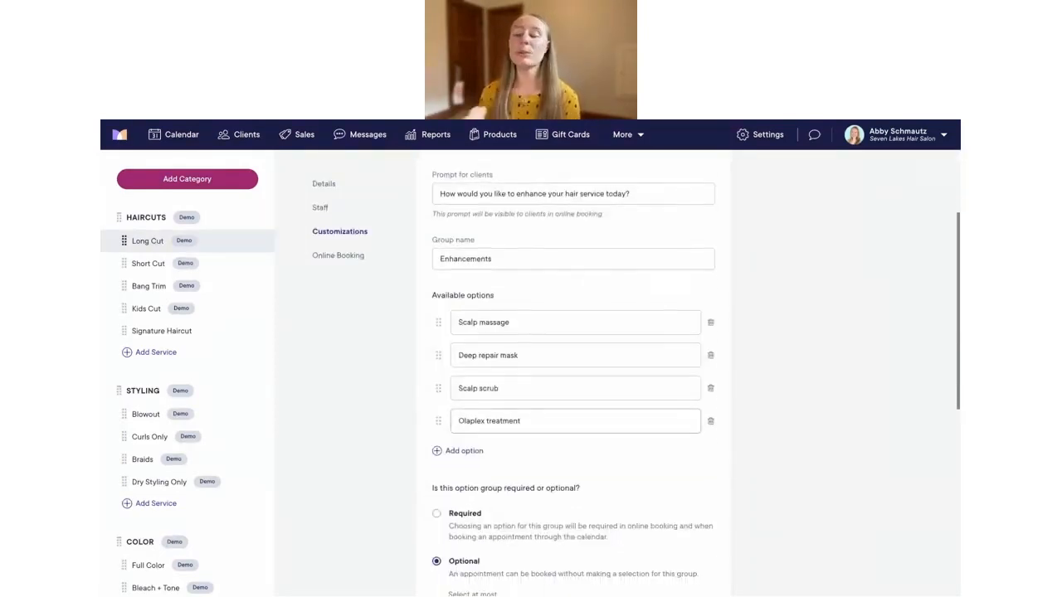
scroll(573, 374, "down", 1)
scroll(574, 374, "up", 3)
scroll(540, 274, "down", 3)
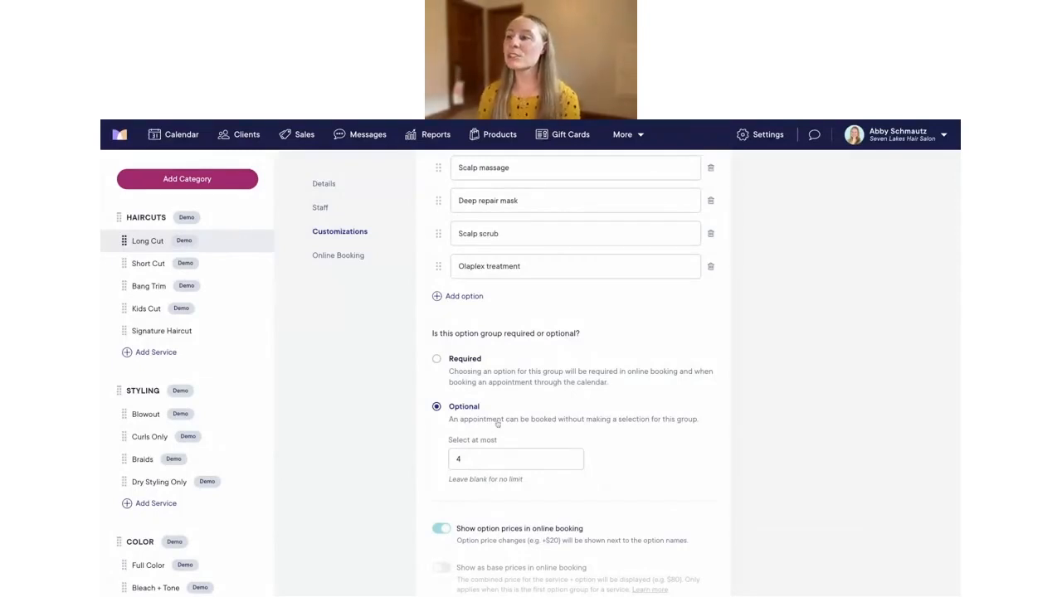
scroll(557, 427, "down", 1)
scroll(557, 427, "down", 1)
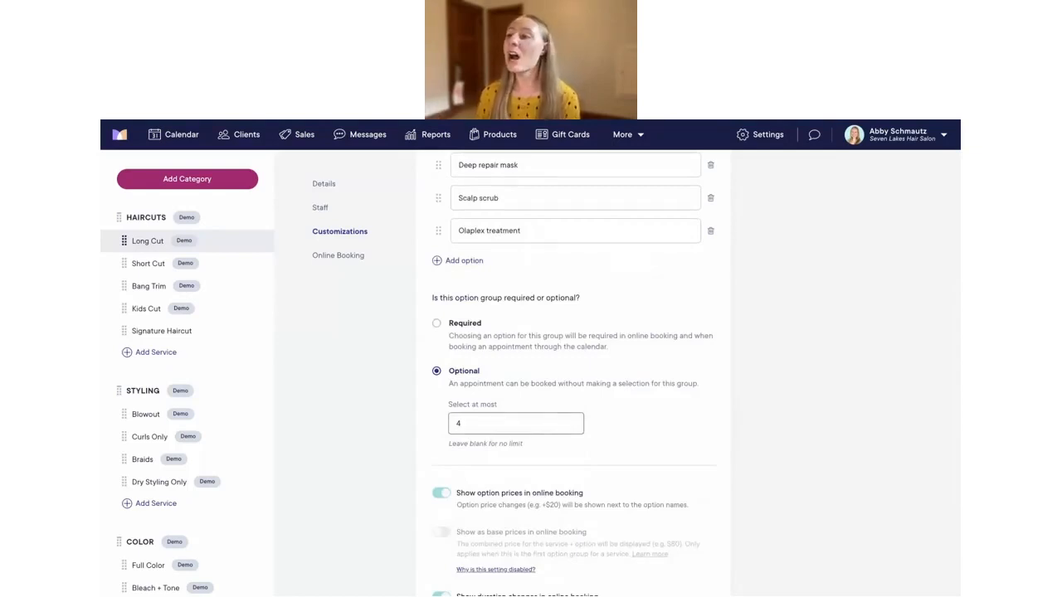
scroll(502, 432, "up", 1)
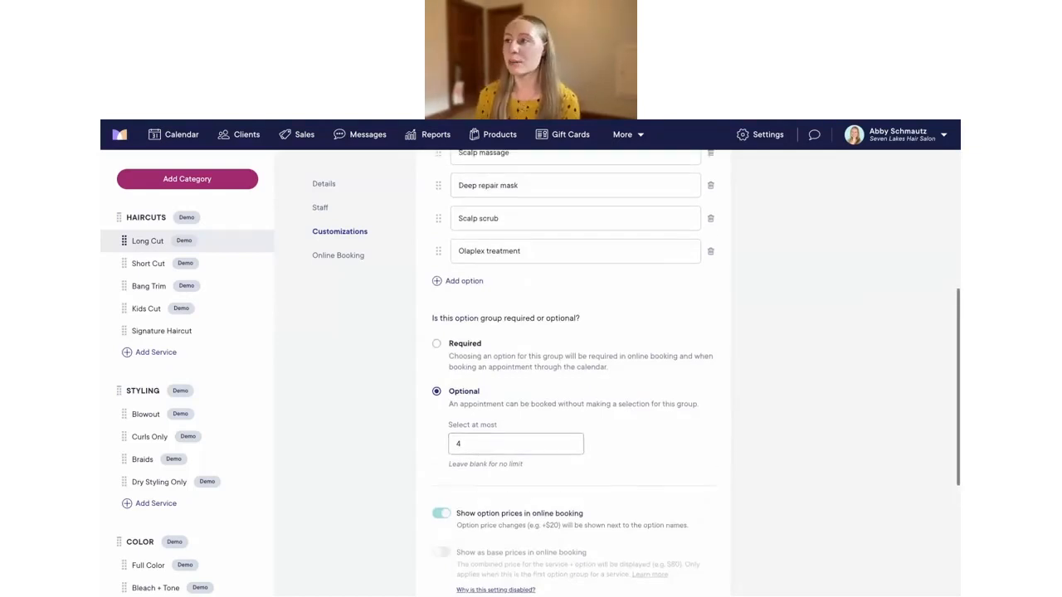
scroll(503, 432, "down", 1)
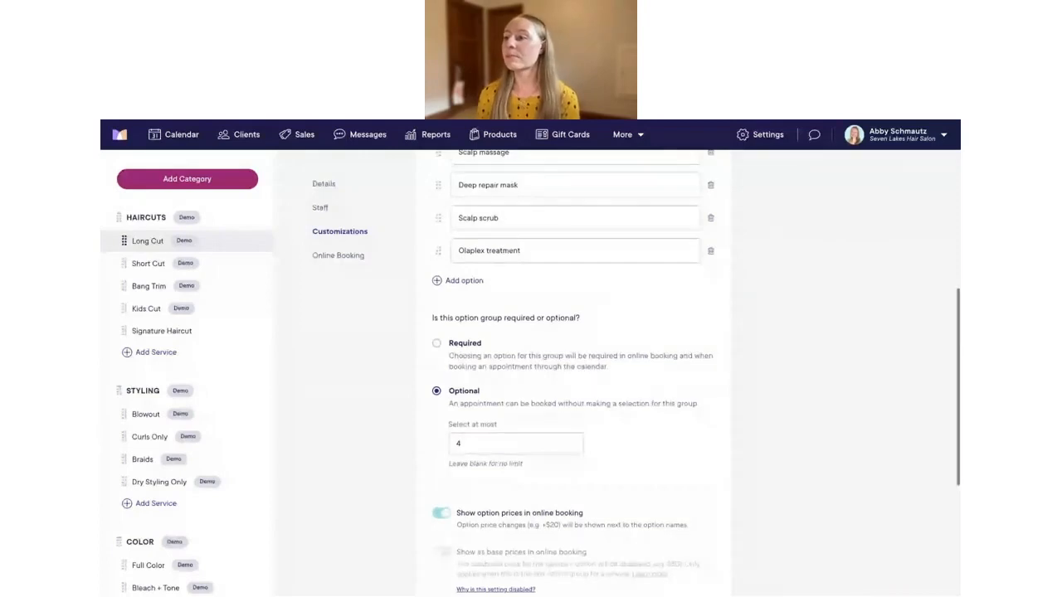
scroll(445, 386, "down", 5)
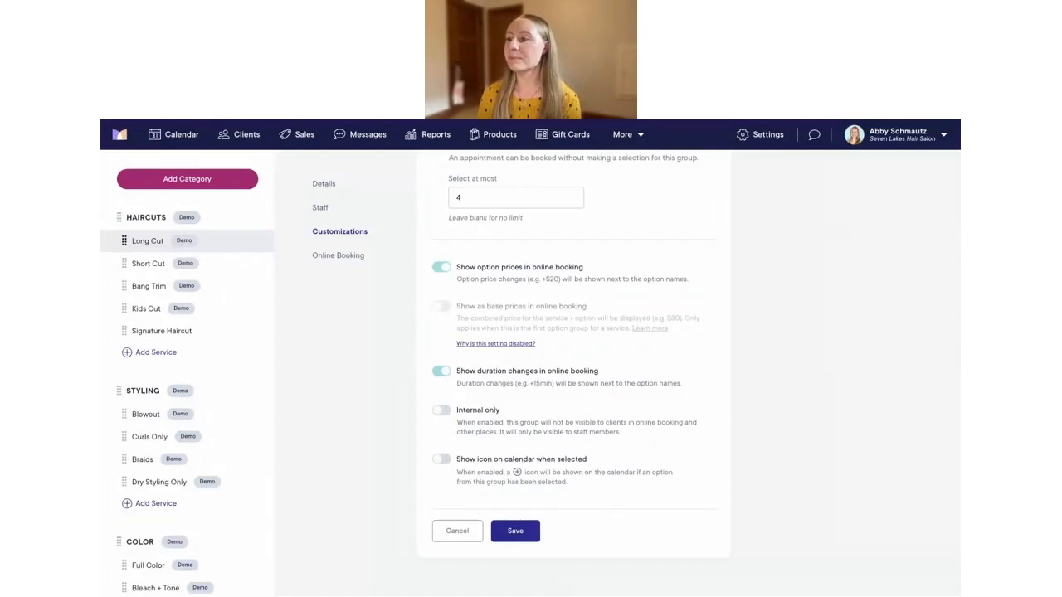
left_click(517, 533)
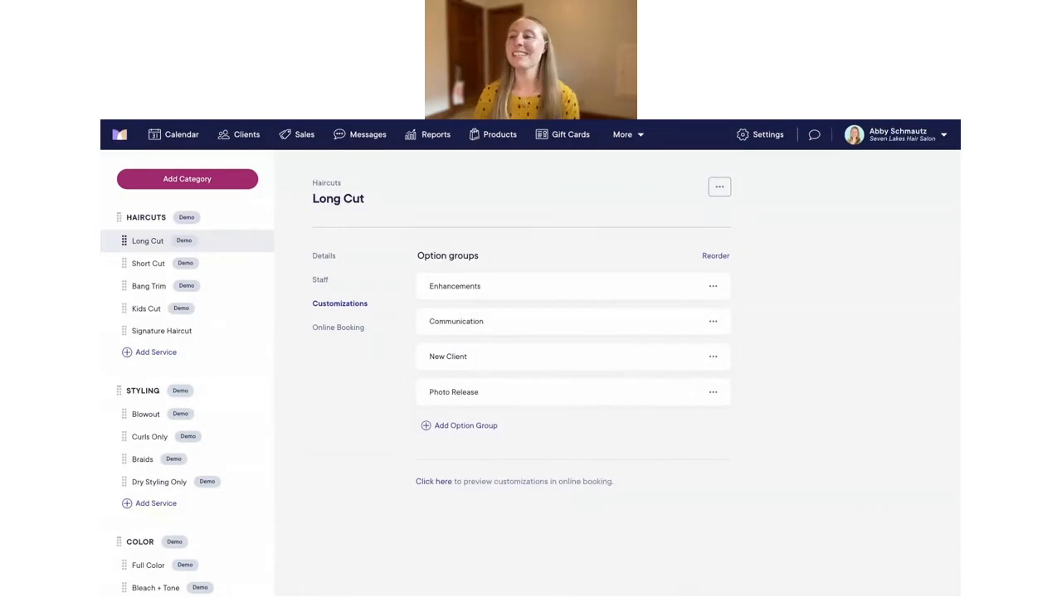
Open the Communication option group, review its client prompt and available options, and check the Go with the flow option's details without saving.
left_click(431, 332)
scroll(810, 356, "down", 1)
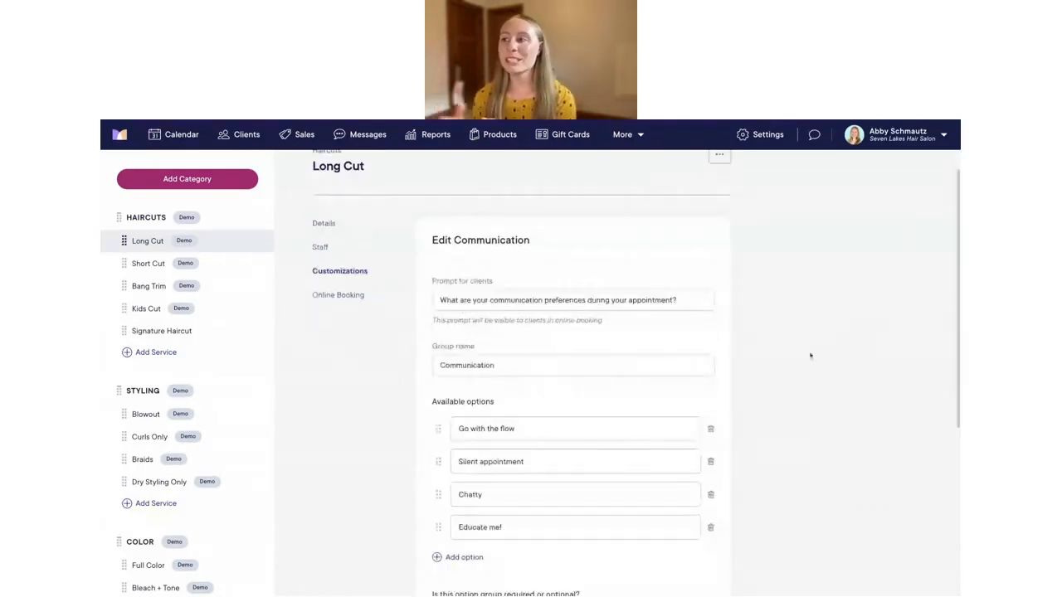
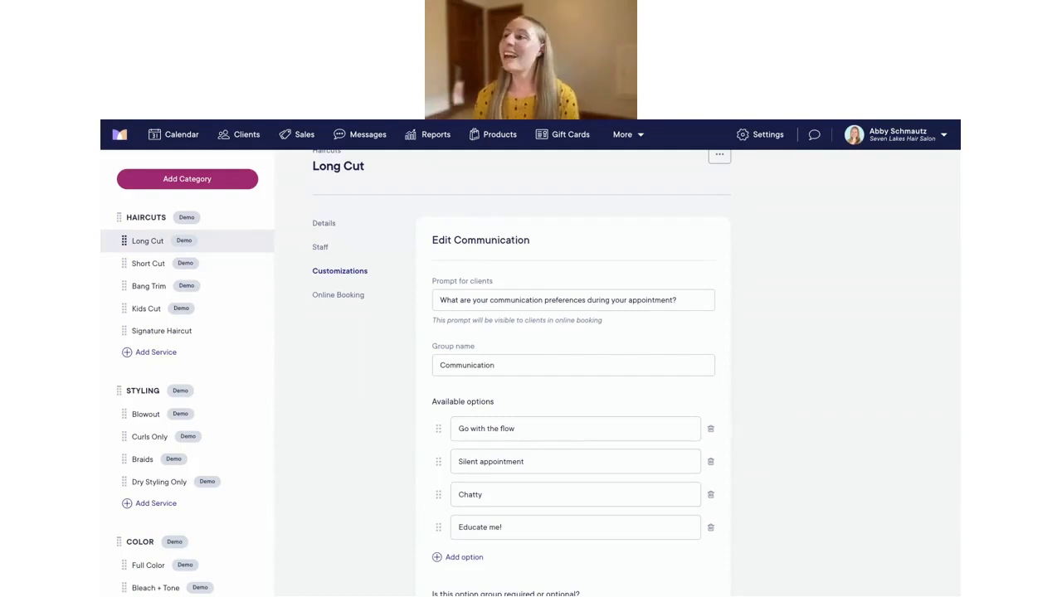
scroll(542, 297, "down", 1)
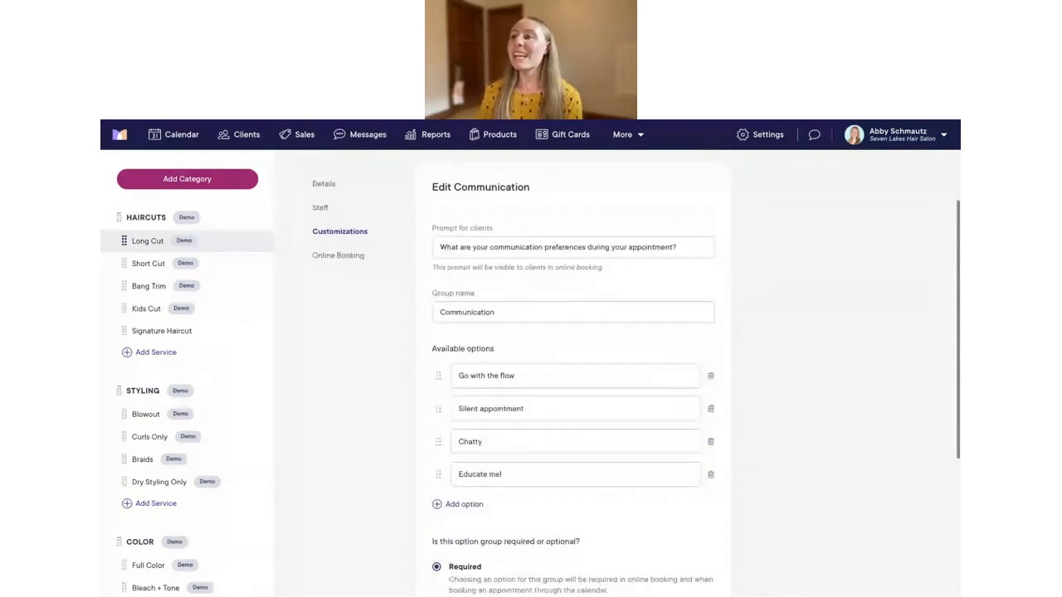
scroll(498, 292, "down", 1)
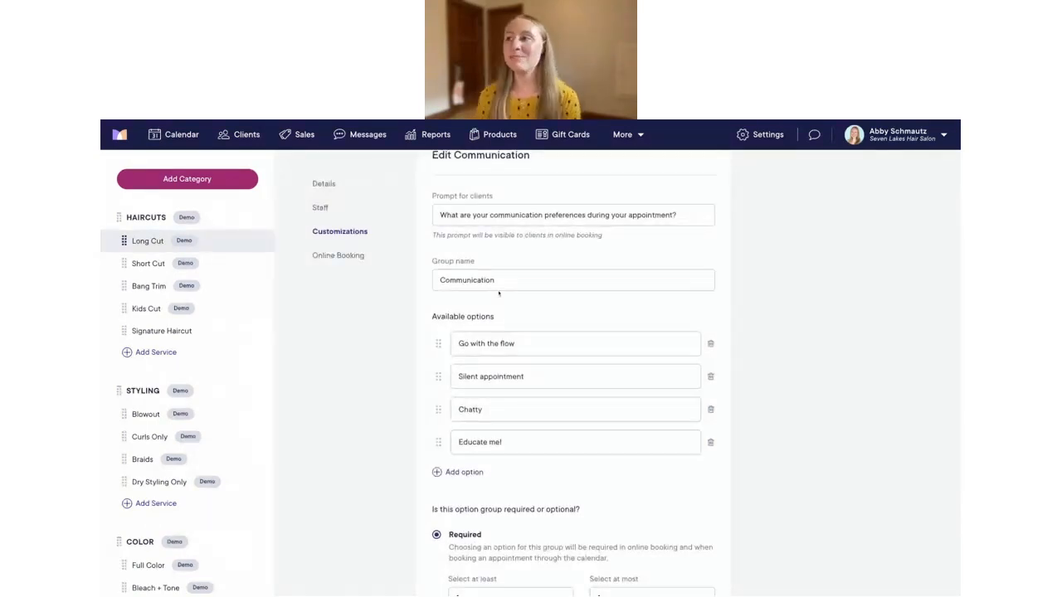
scroll(530, 315, "down", 1)
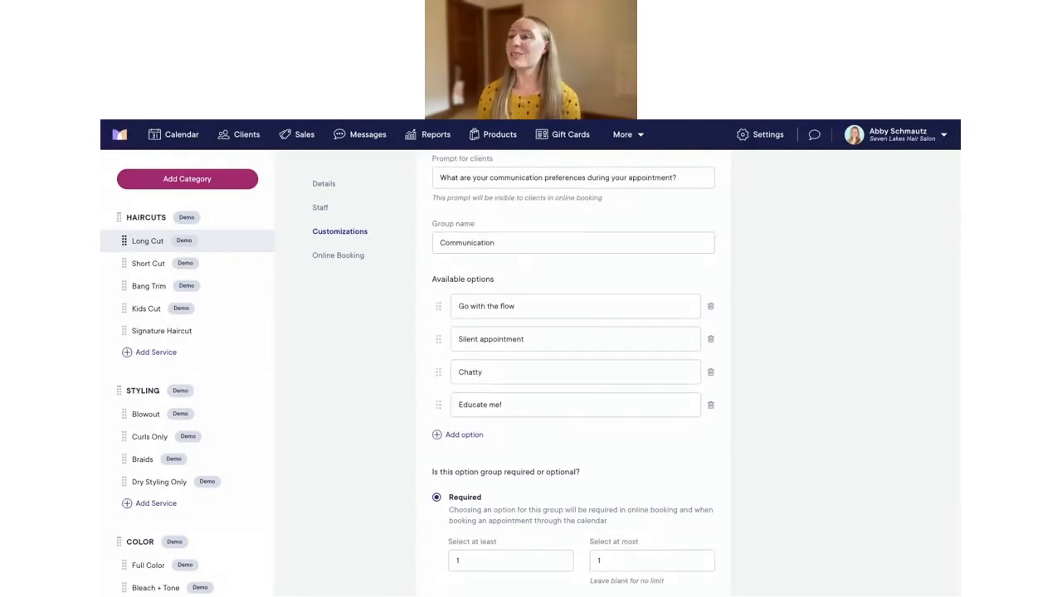
left_click(491, 308)
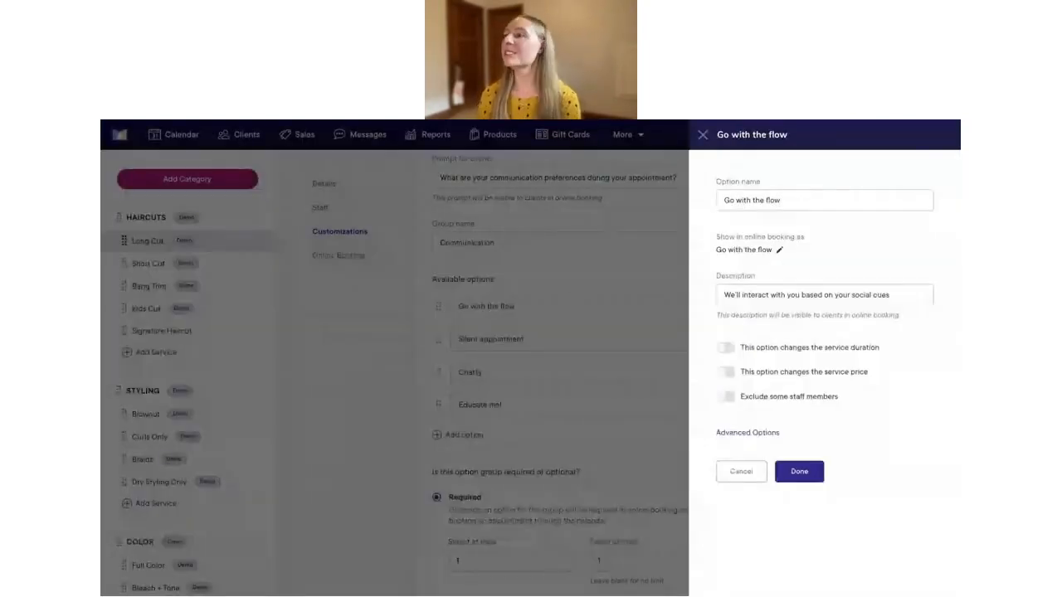
left_click(739, 471)
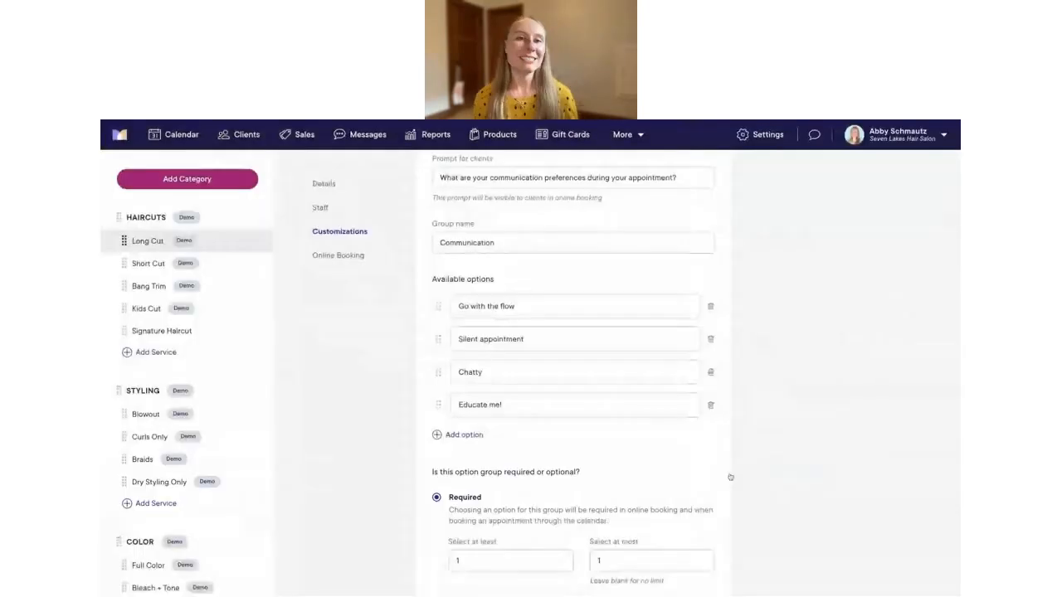
Review the Silent appointment option's description and settings, and close its details.
left_click(492, 342)
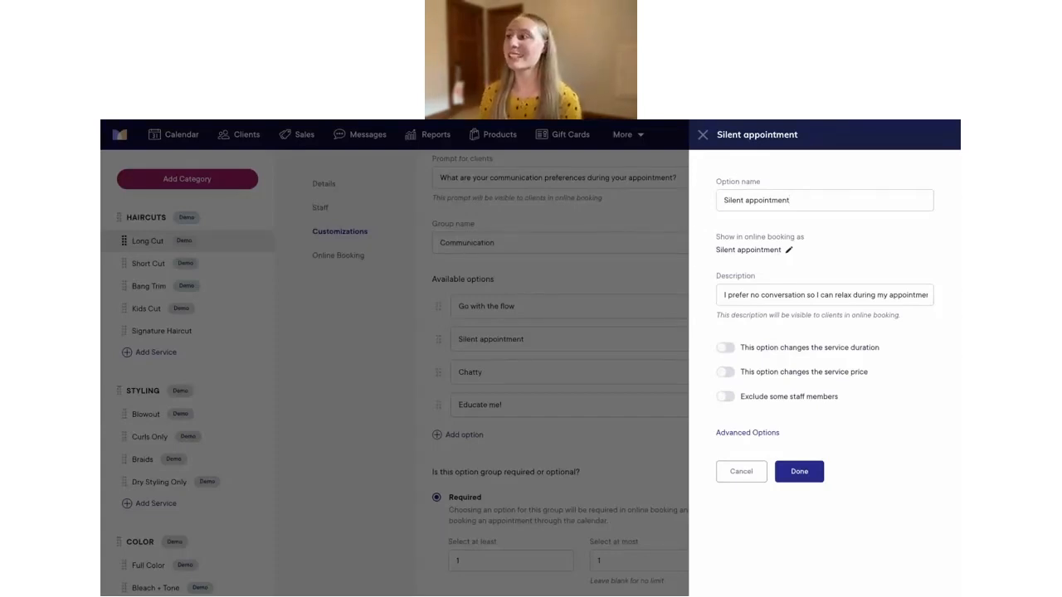
left_click(821, 297)
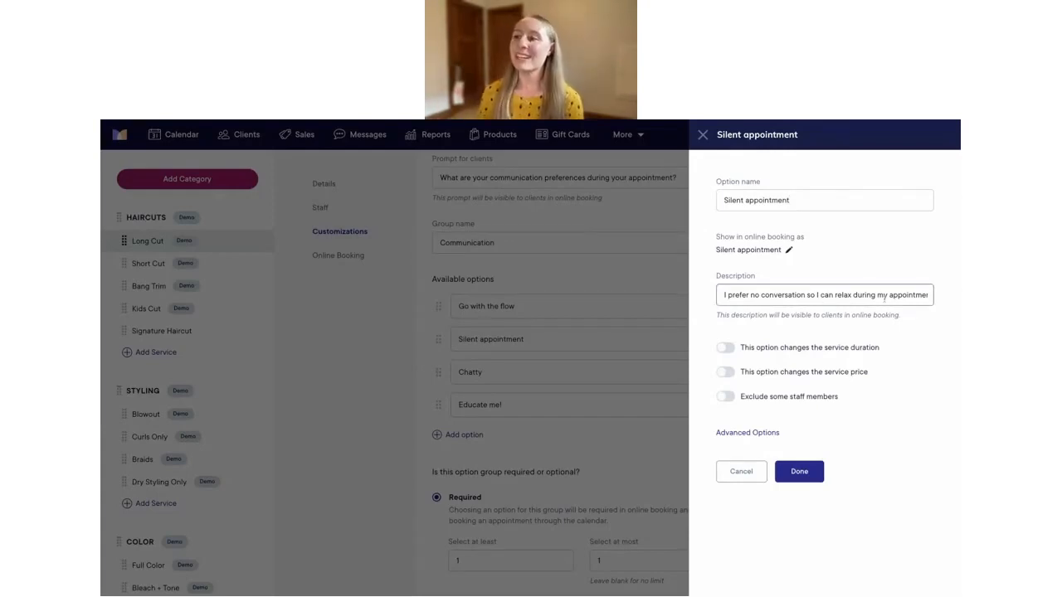
left_click(799, 471)
Review the Chatty option's description and settings, and leave it without saving.
left_click(470, 374)
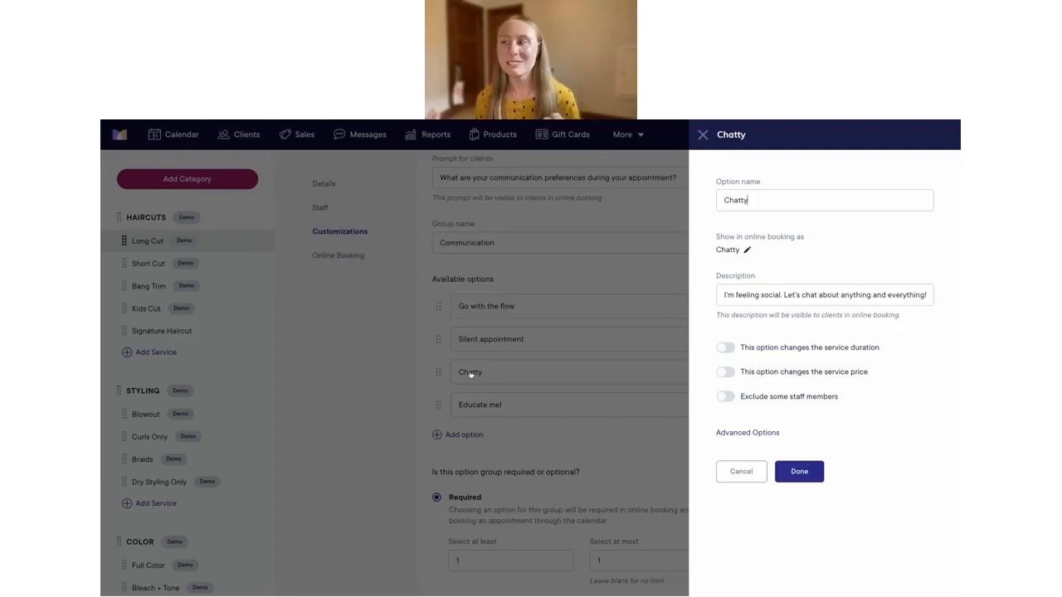
left_click(753, 290)
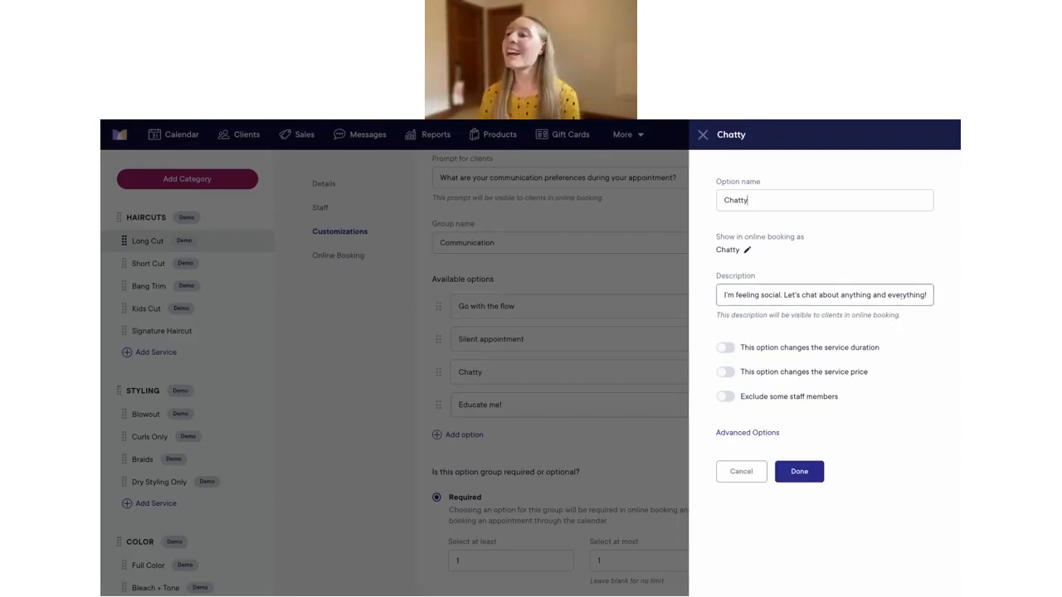
left_click(741, 471)
Read the Educate me! option's full description through to its end, and close the option without saving.
left_click(486, 406)
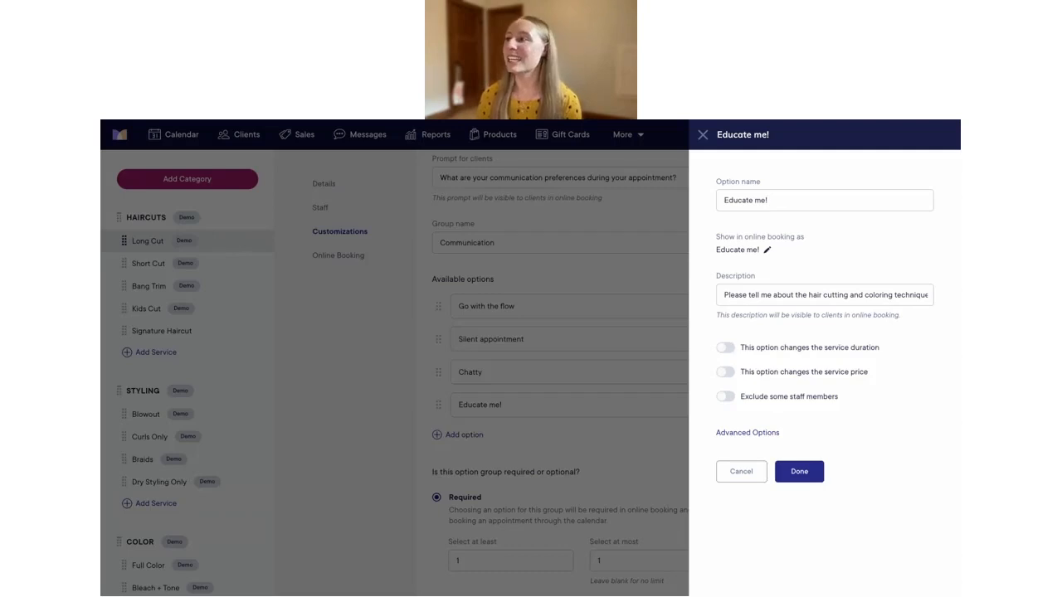
left_click(777, 295)
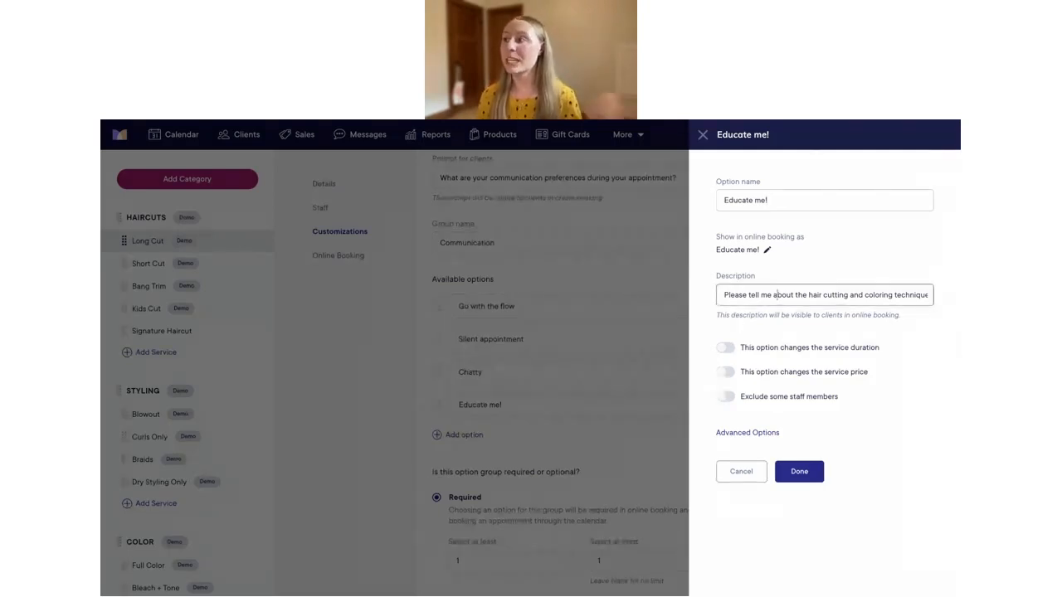
type("u're usi")
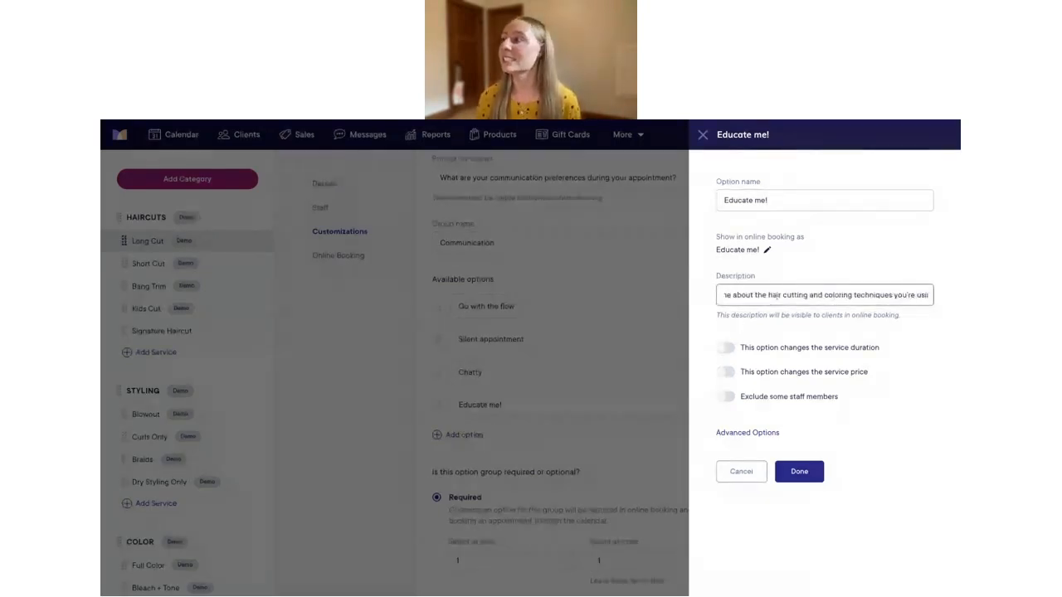
type("ng throughout t")
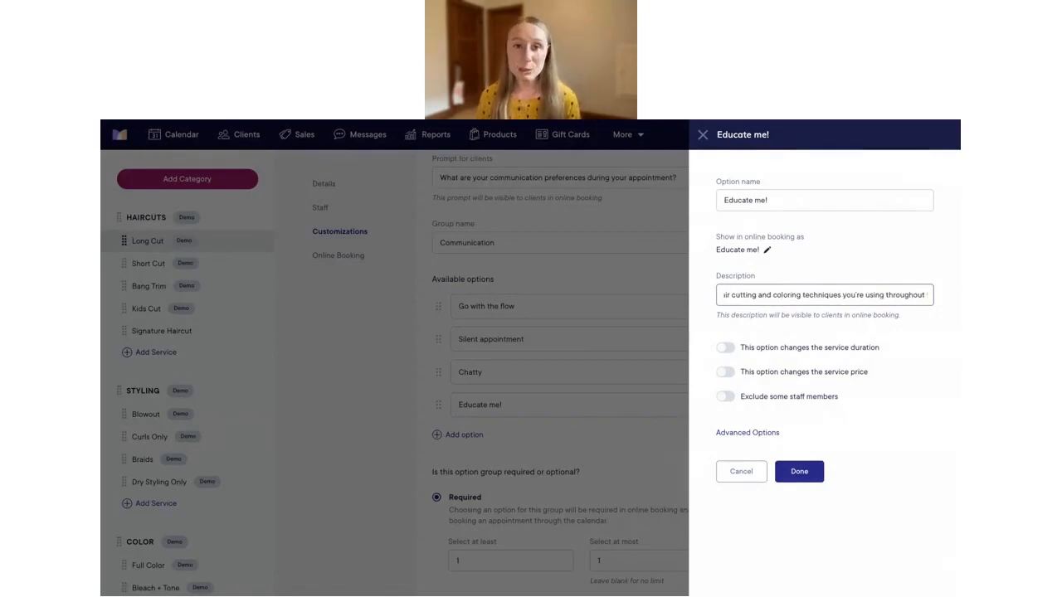
type("he appointment and educate me about how")
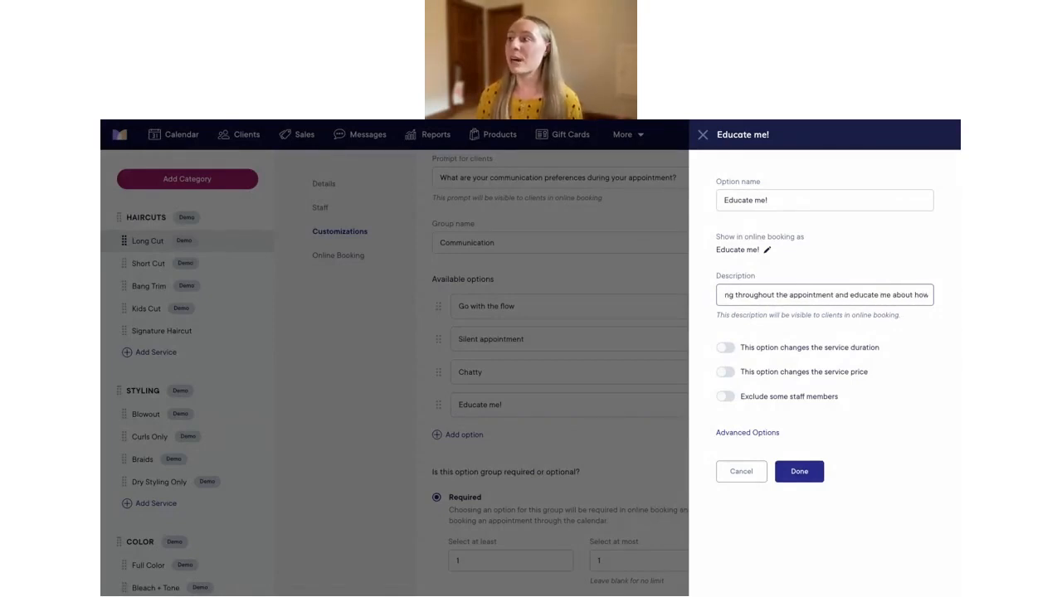
type(" to care for and style my hair.")
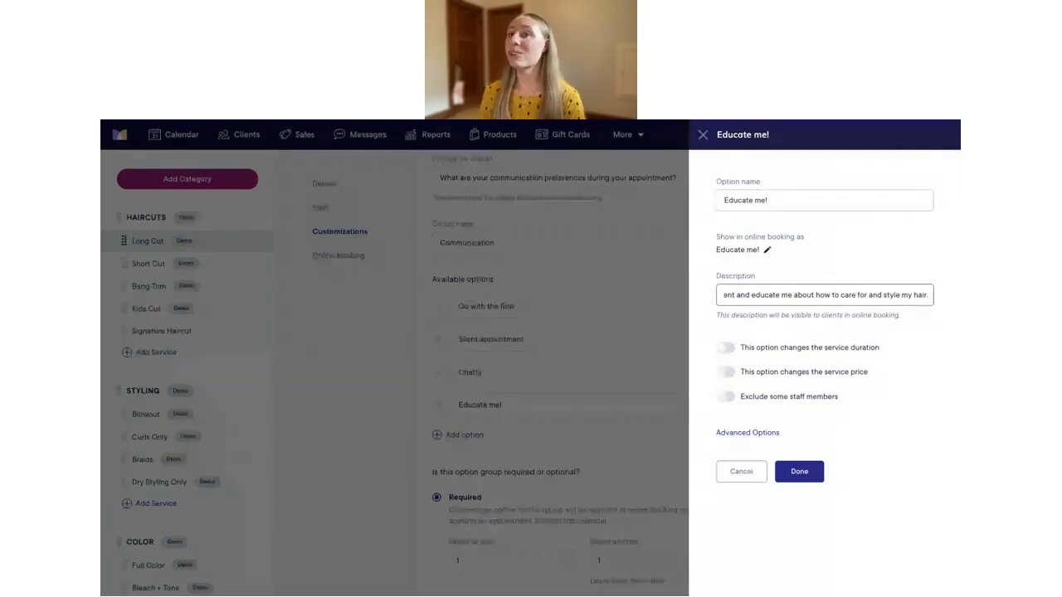
left_click_drag(834, 295, 690, 296)
left_click(745, 298)
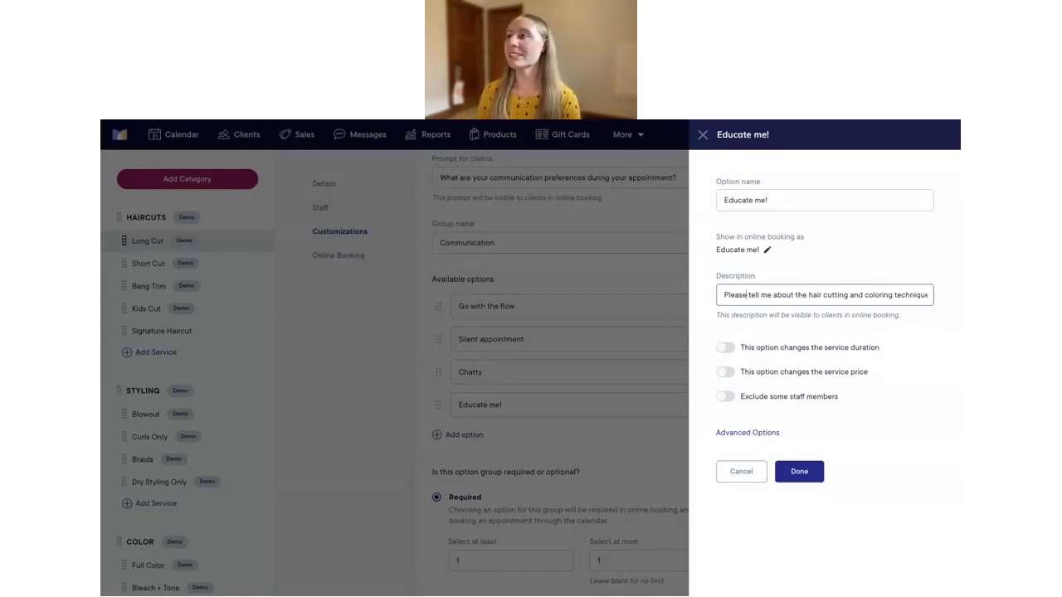
left_click(702, 134)
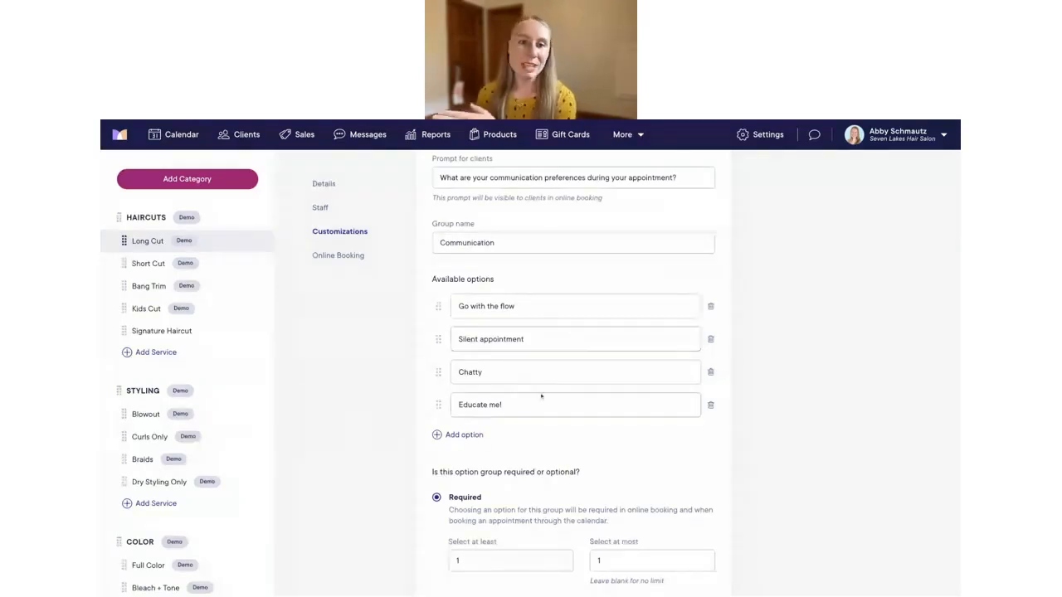
Review the Communication group's required or optional setting and selection limits, and save the group.
scroll(541, 397, "down", 2)
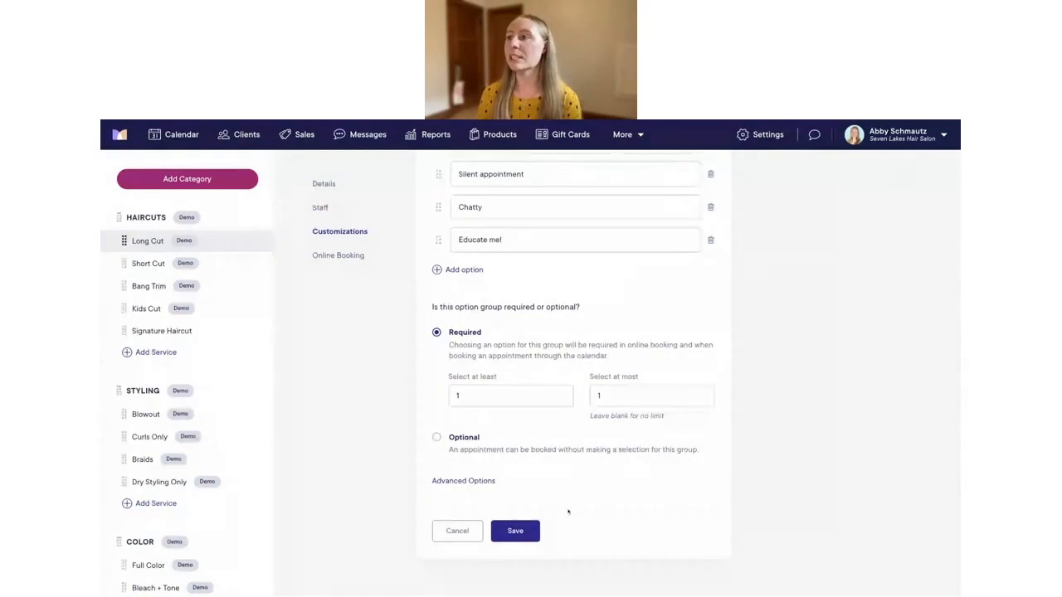
left_click(513, 531)
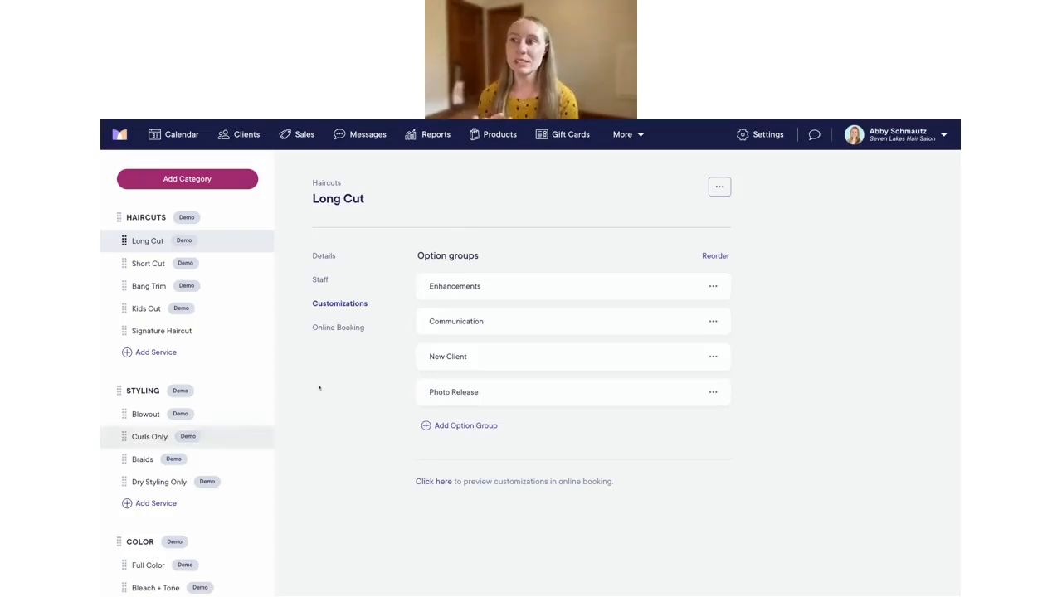
Open the New Client option group and review its client prompt, group name and available options.
left_click(463, 366)
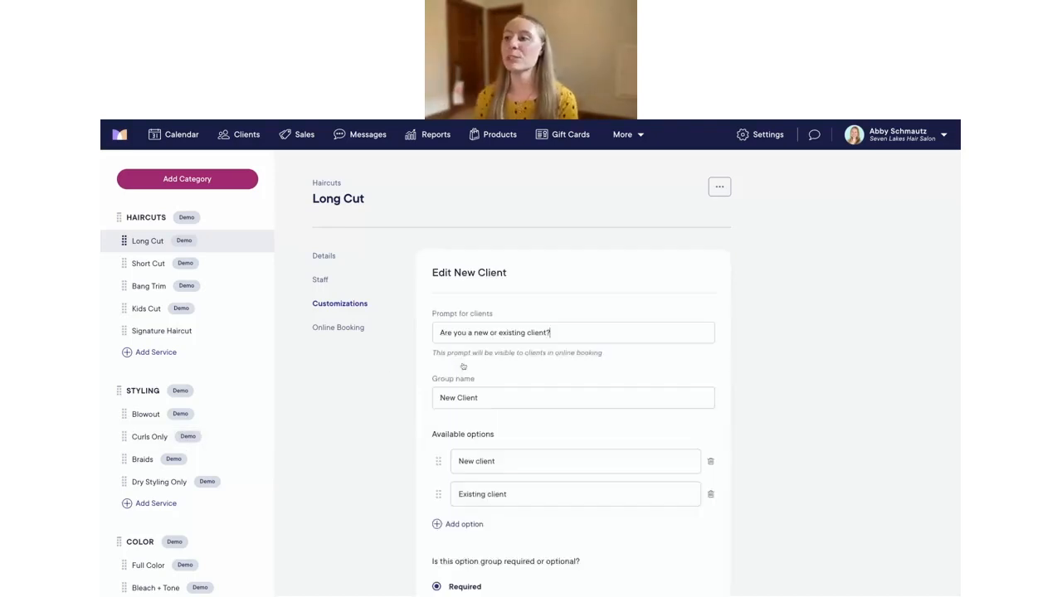
scroll(473, 357, "down", 1)
left_click(483, 340)
left_click(526, 274)
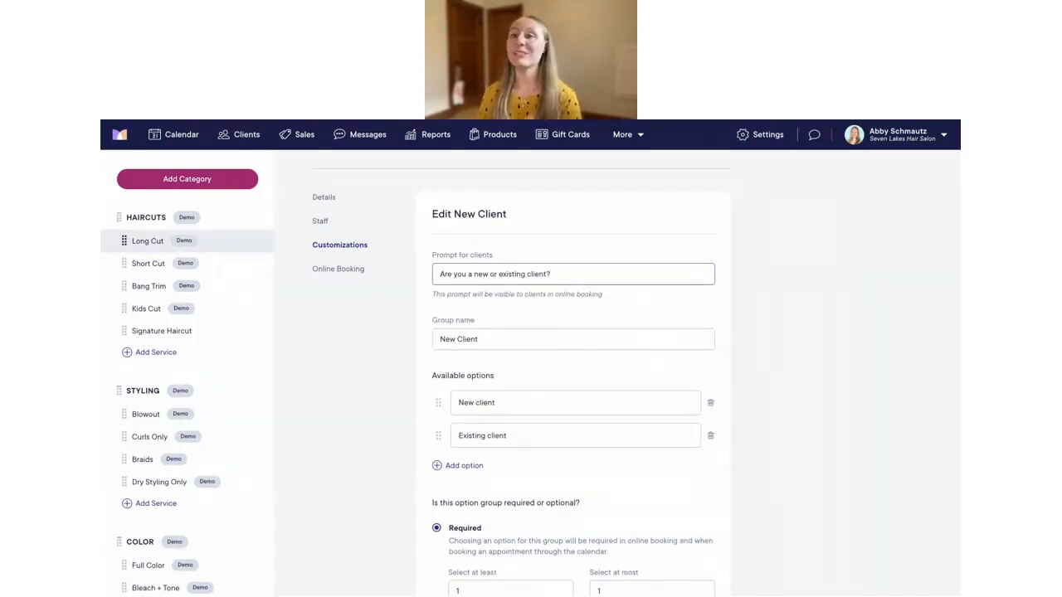
scroll(573, 373, "down", 1)
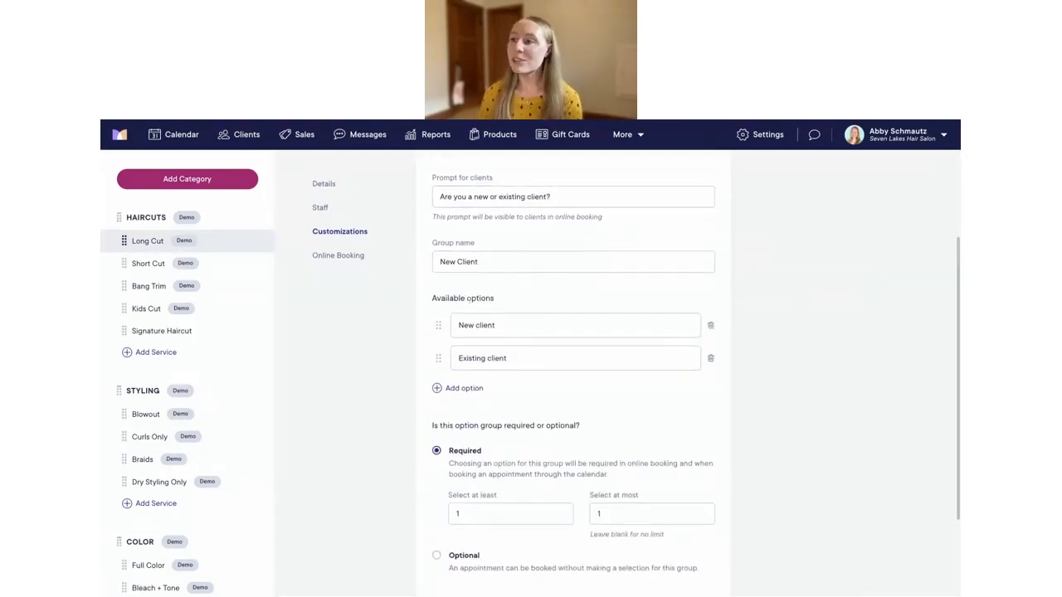
Review the New client option's full description and excluded staff members, and close its details.
left_click(481, 328)
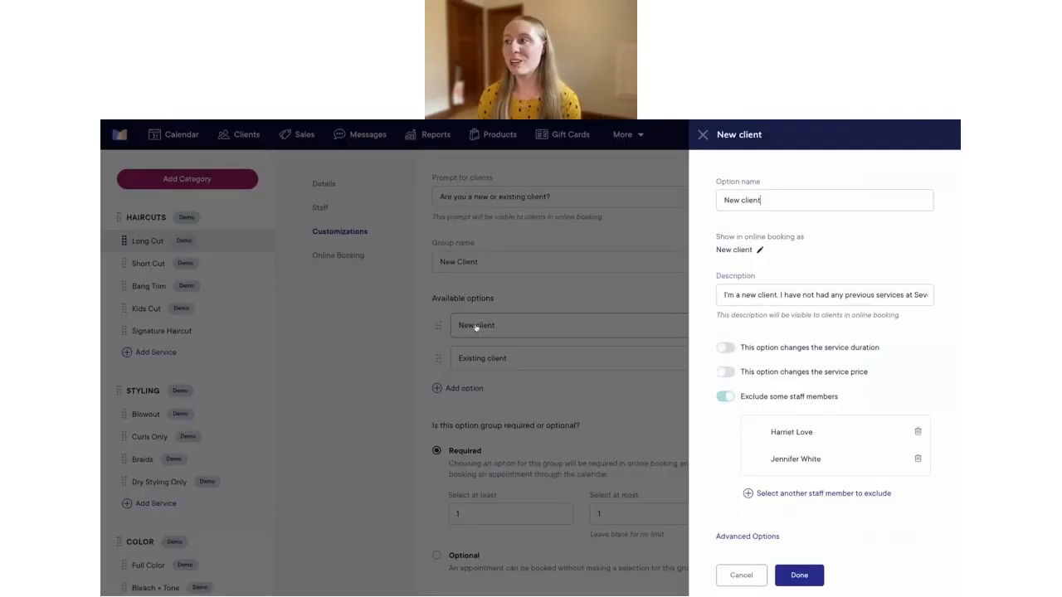
scroll(764, 305, "down", 1)
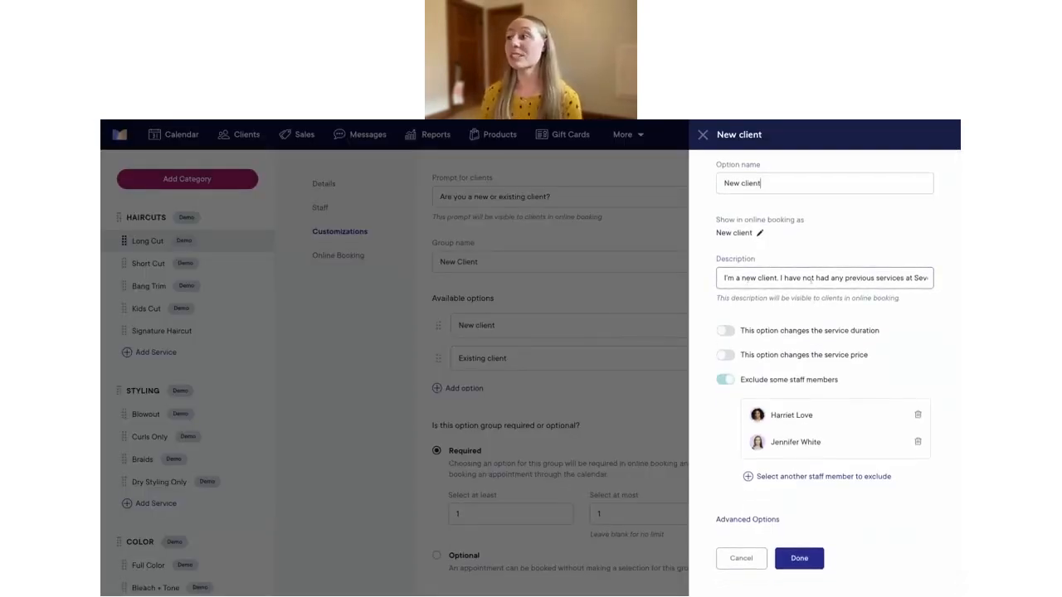
left_click_drag(810, 279, 929, 279)
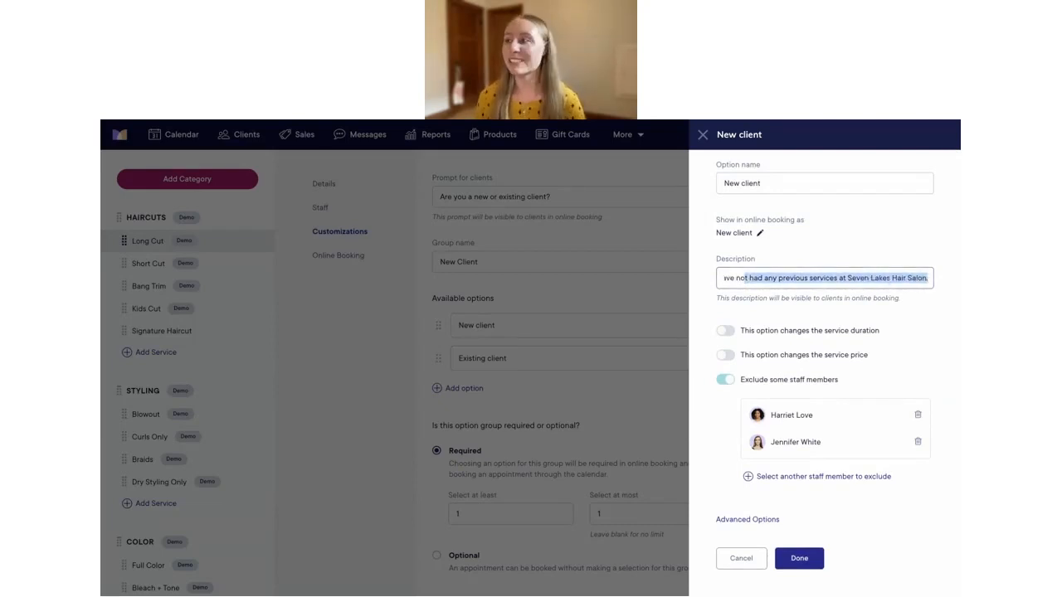
left_click(886, 279)
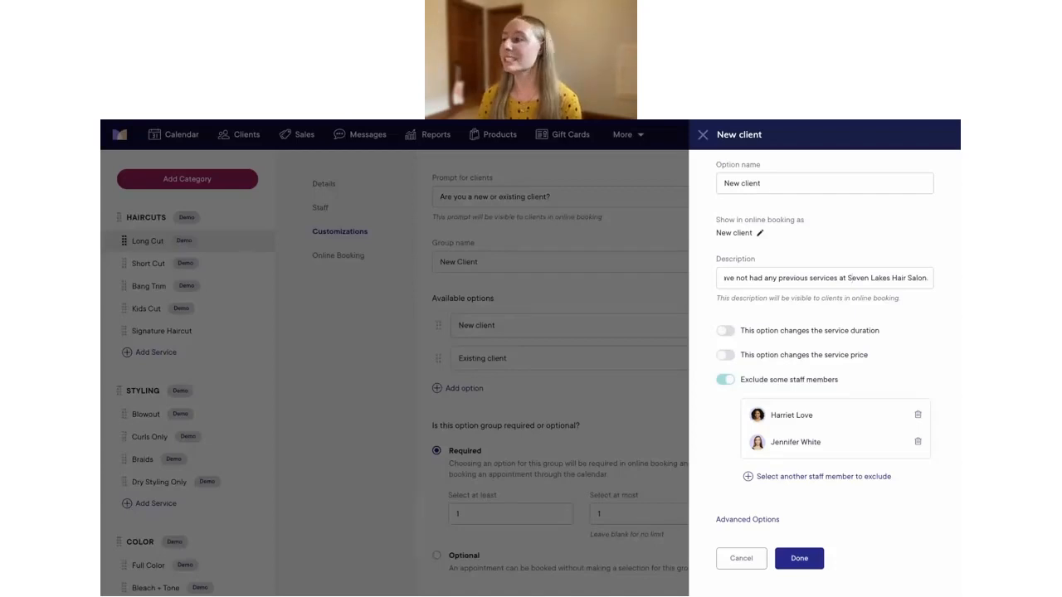
left_click(797, 555)
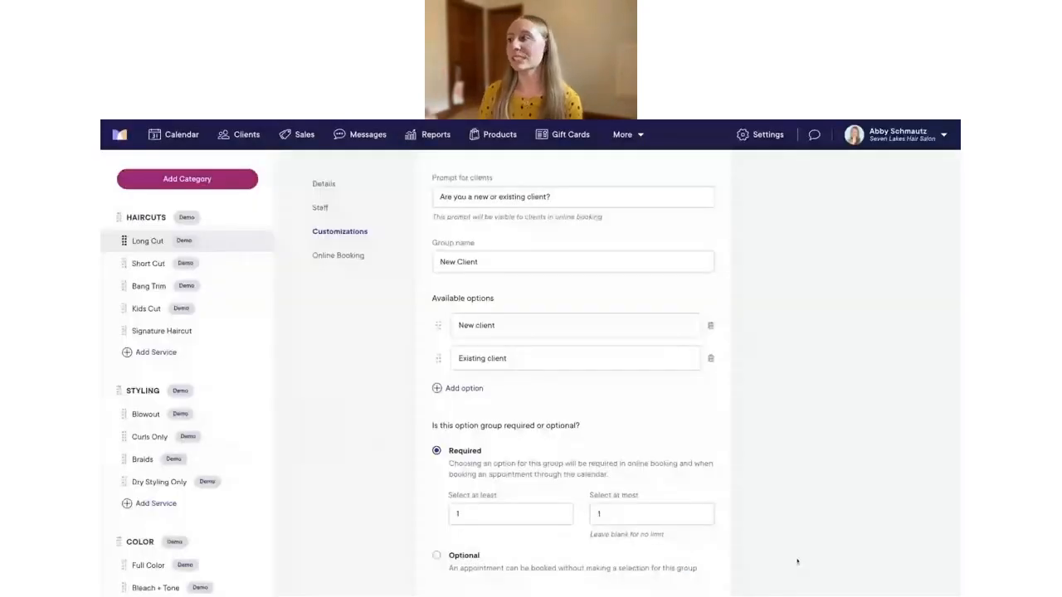
Review the Existing client option's full description and staff exclusion setting, and close its details.
left_click(509, 366)
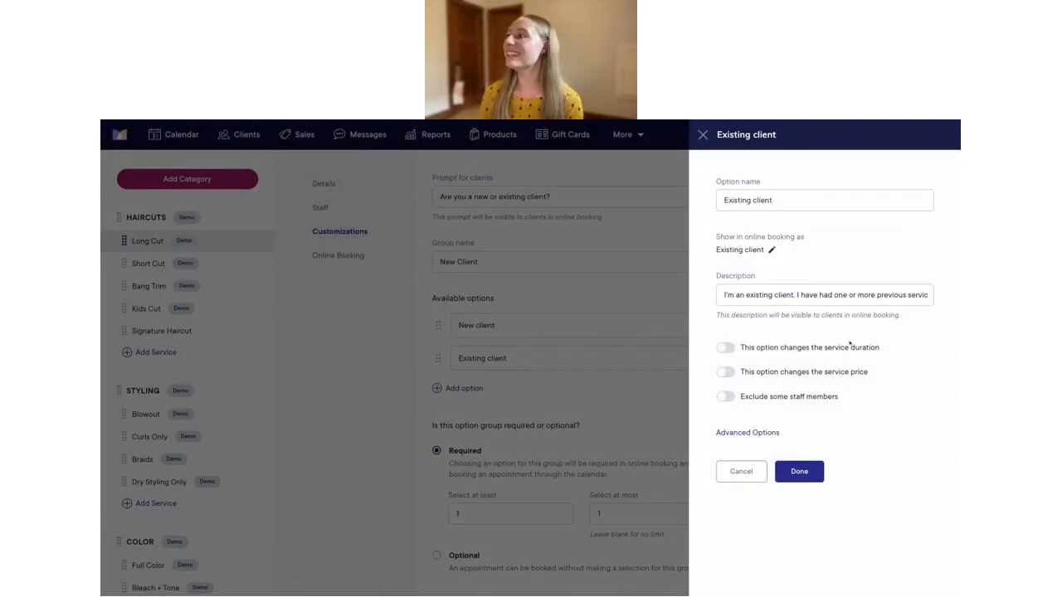
left_click_drag(818, 295, 931, 299)
key("Right")
left_click_drag(788, 293, 720, 295)
left_click(767, 295)
left_click(799, 477)
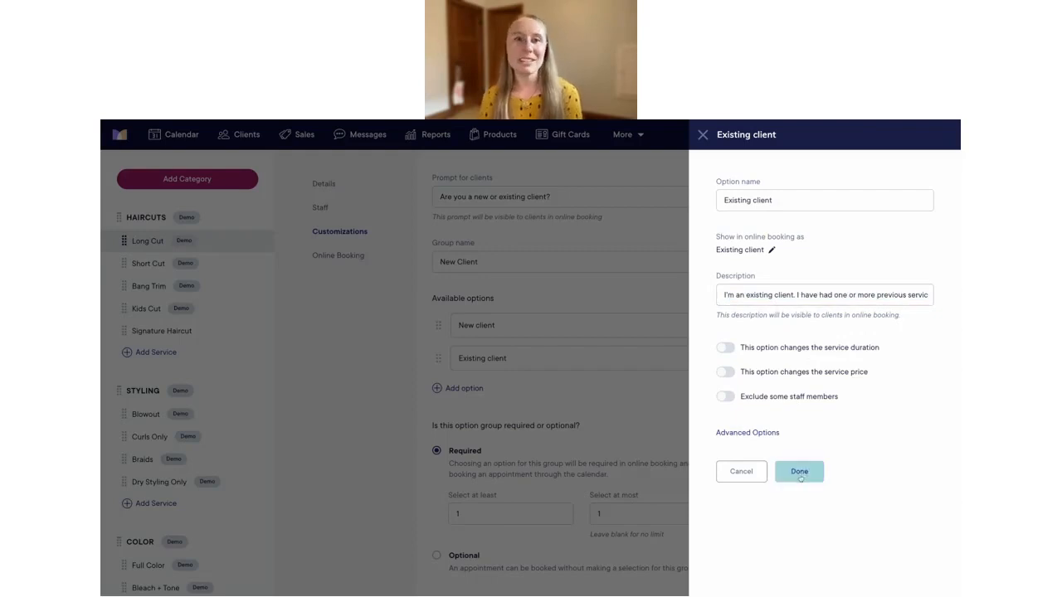
Review the New Client group's required or optional setting and selection limits, and save the group.
scroll(798, 477, "down", 3)
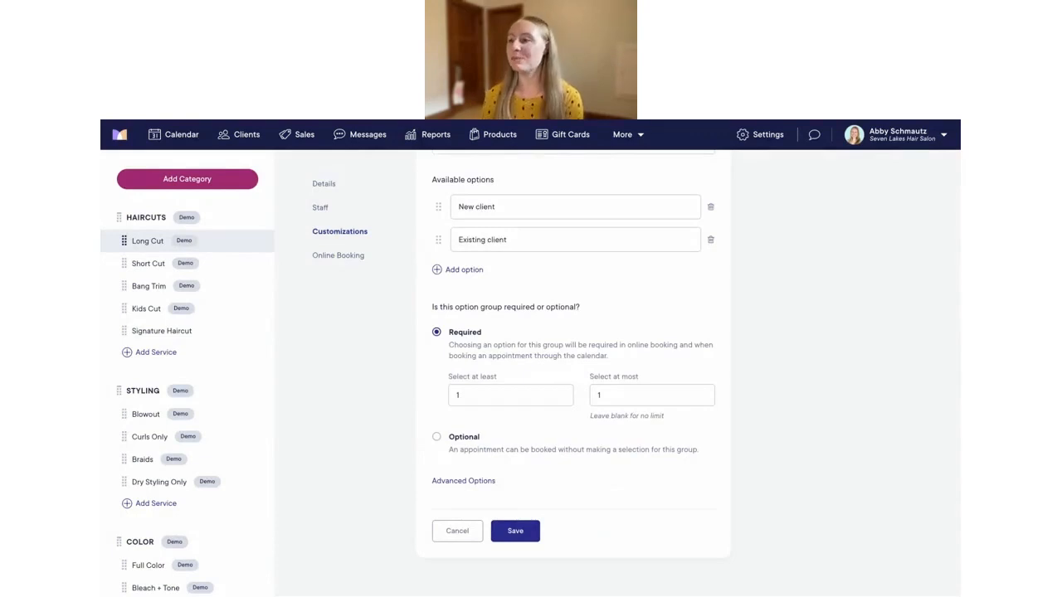
left_click(512, 530)
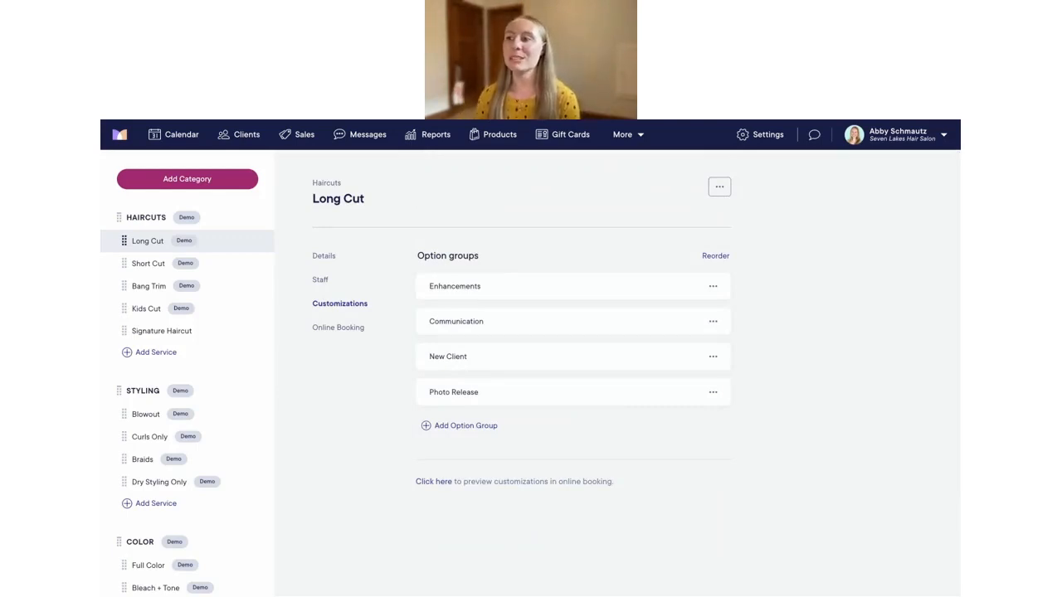
Open the Photo Release option group and review its full client prompt, group name, available options and required setting.
left_click(456, 395)
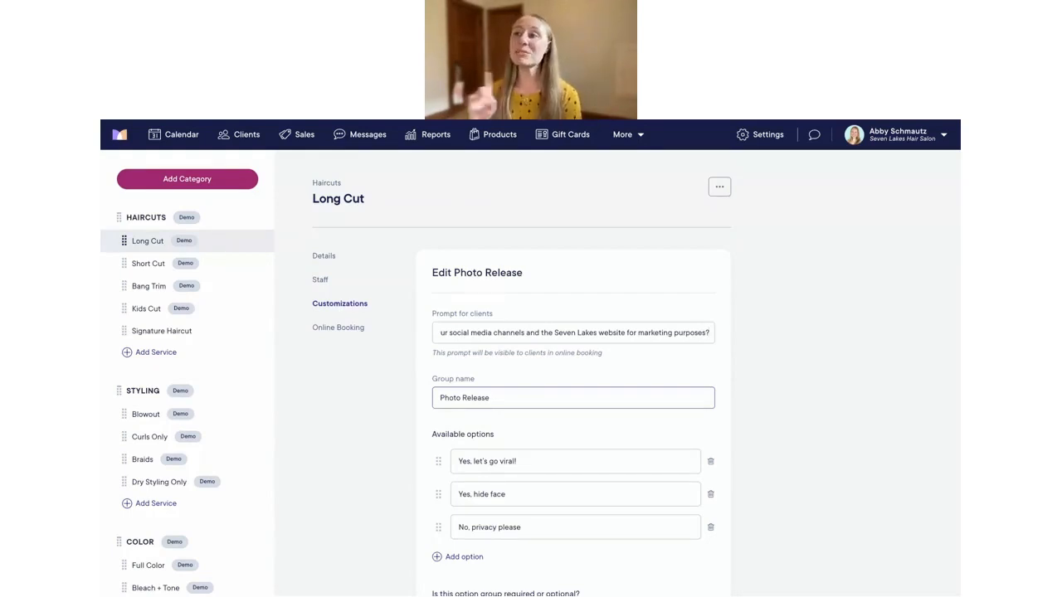
scroll(495, 376, "down", 1)
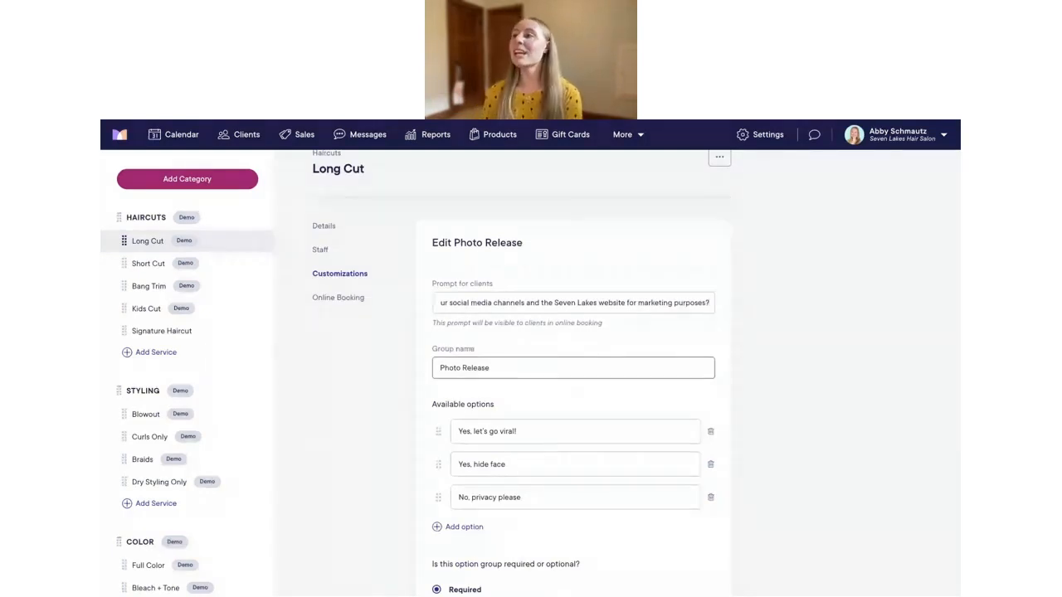
left_click_drag(524, 303, 425, 307)
left_click(458, 305)
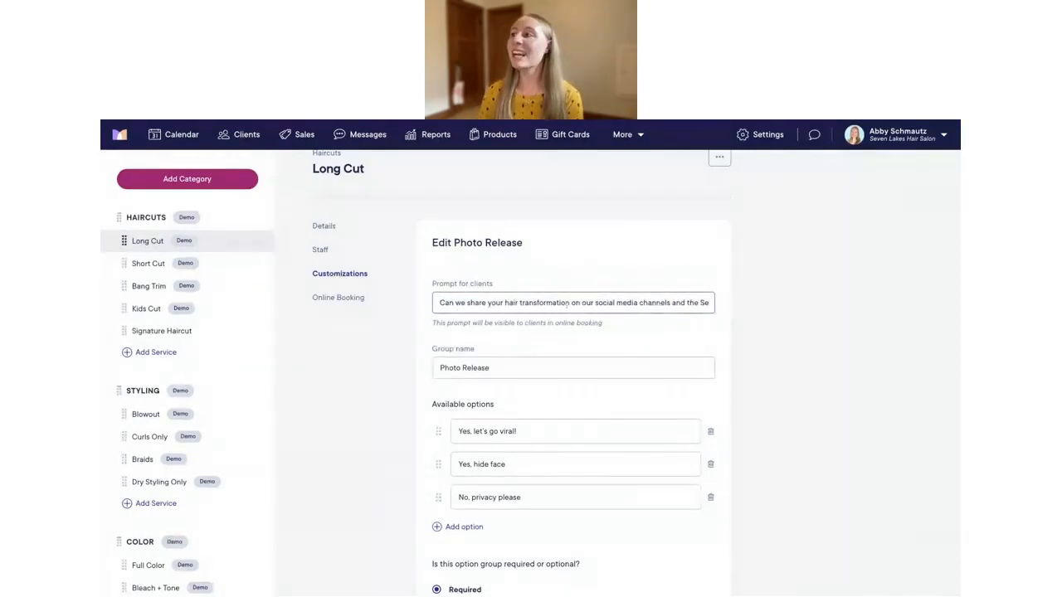
scroll(568, 304, "right", 2)
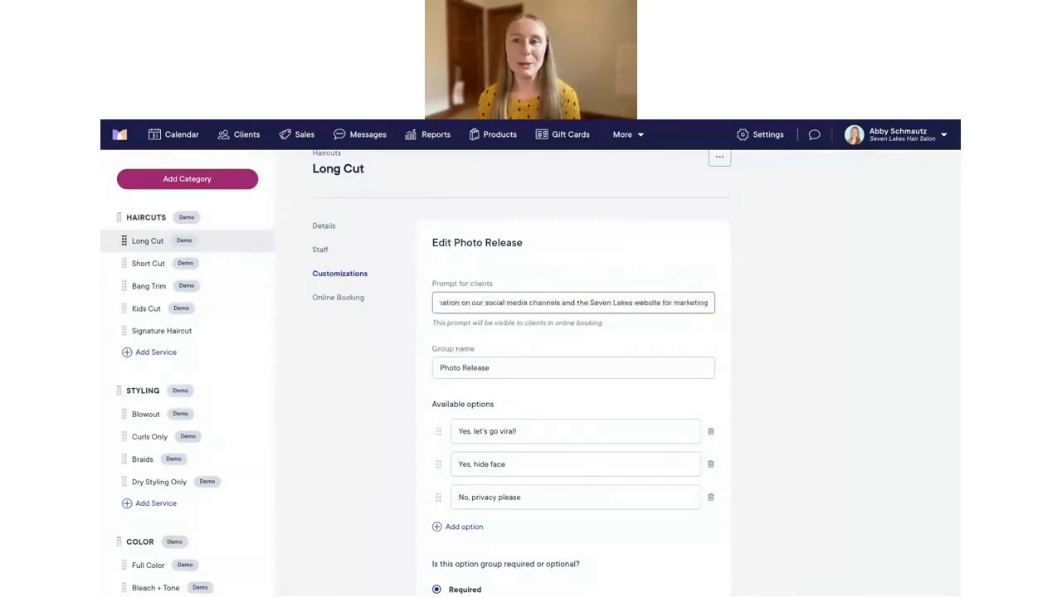
scroll(572, 303, "right", 2)
left_click_drag(525, 303, 438, 304)
left_click(468, 303)
scroll(467, 303, "down", 1)
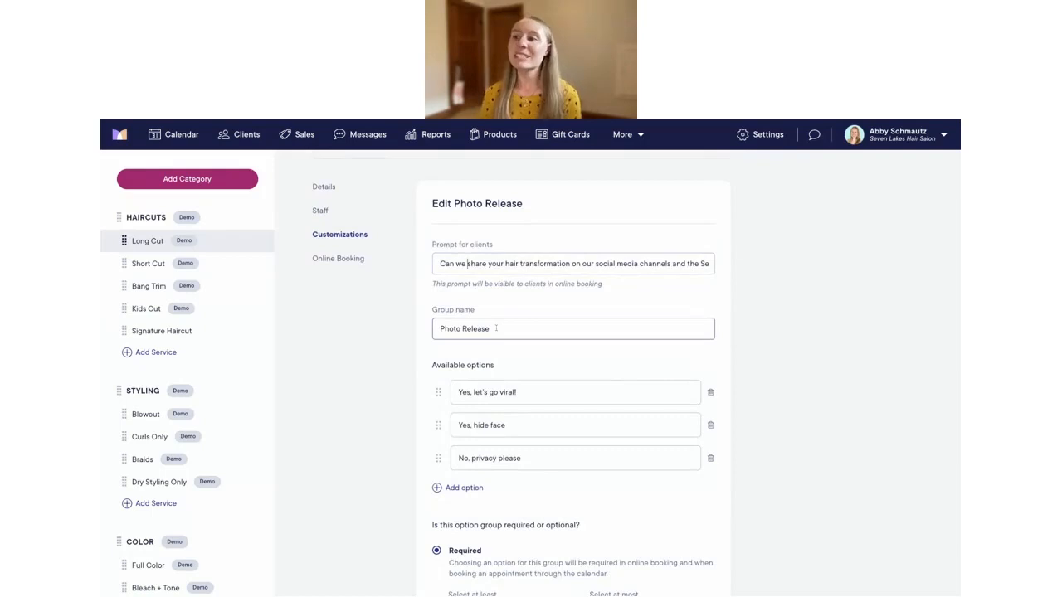
scroll(496, 329, "down", 1)
scroll(443, 369, "down", 1)
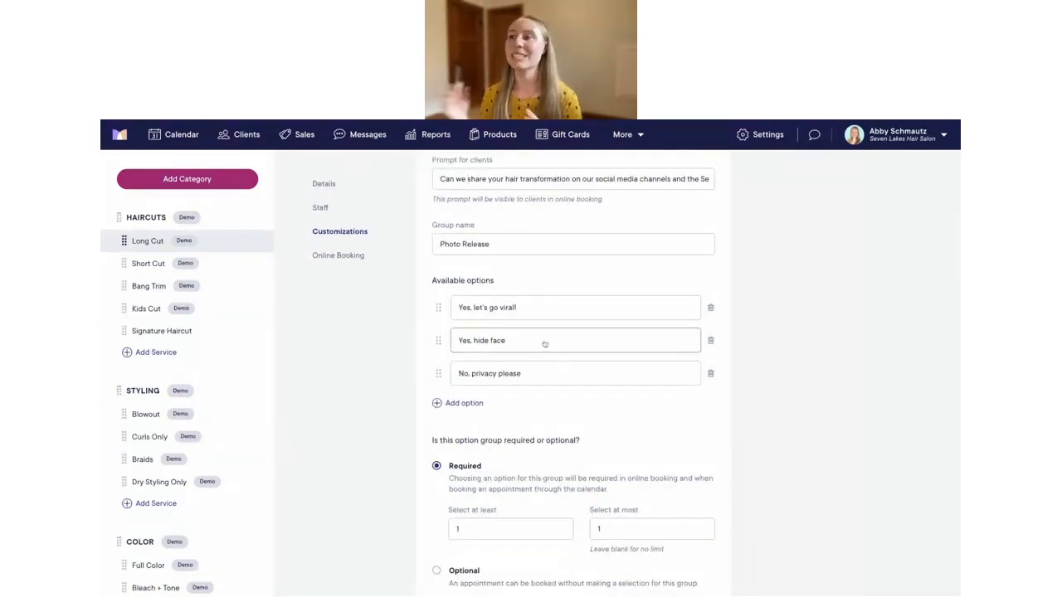
scroll(502, 347, "down", 1)
Review the description and price change settings of the "Yes, let's go viral!" option, and close its details.
left_click(515, 284)
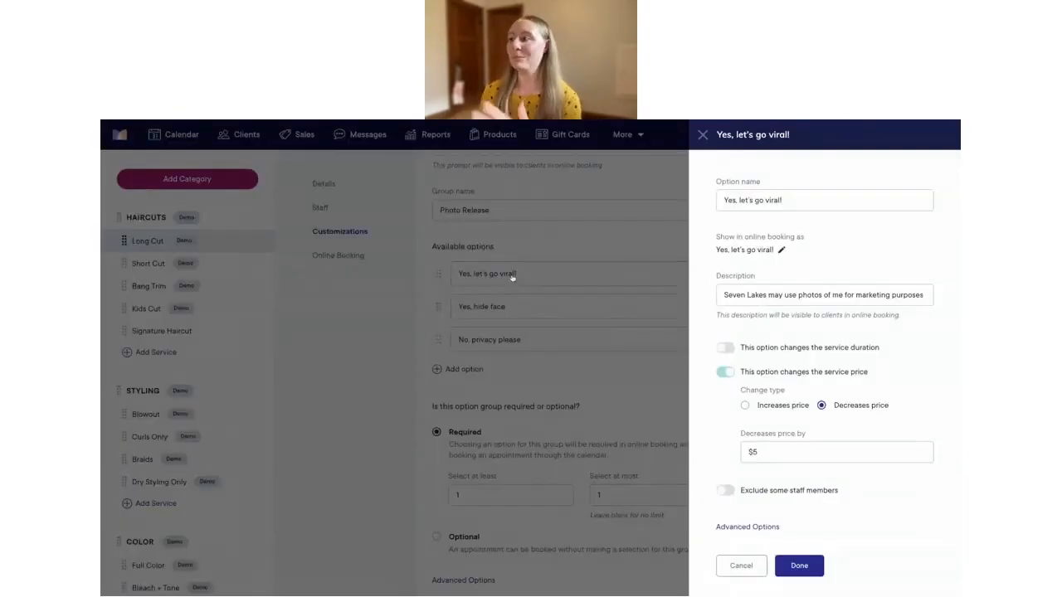
left_click(749, 292)
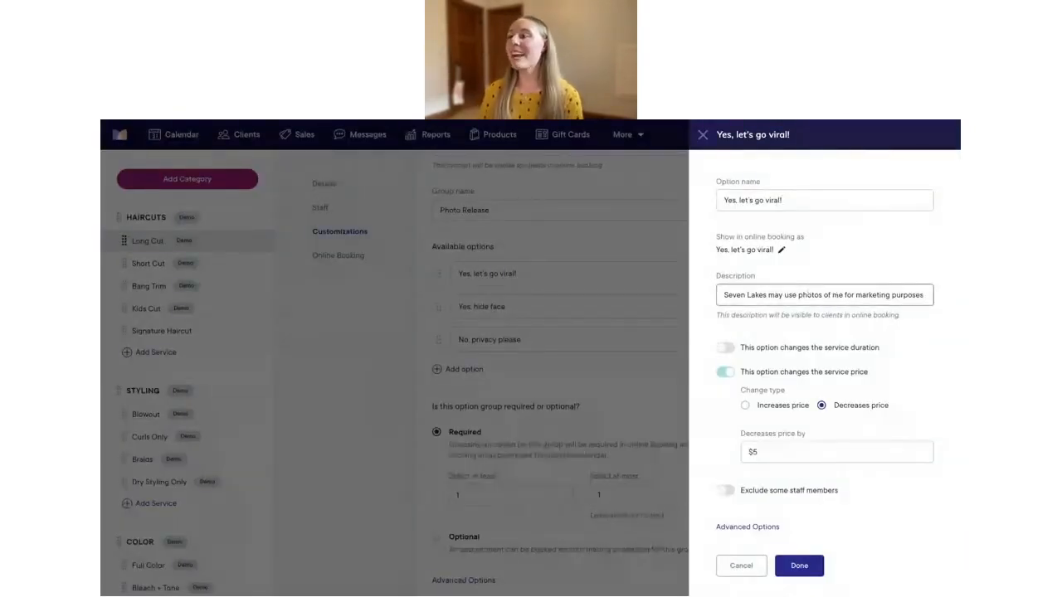
scroll(857, 302, "down", 1)
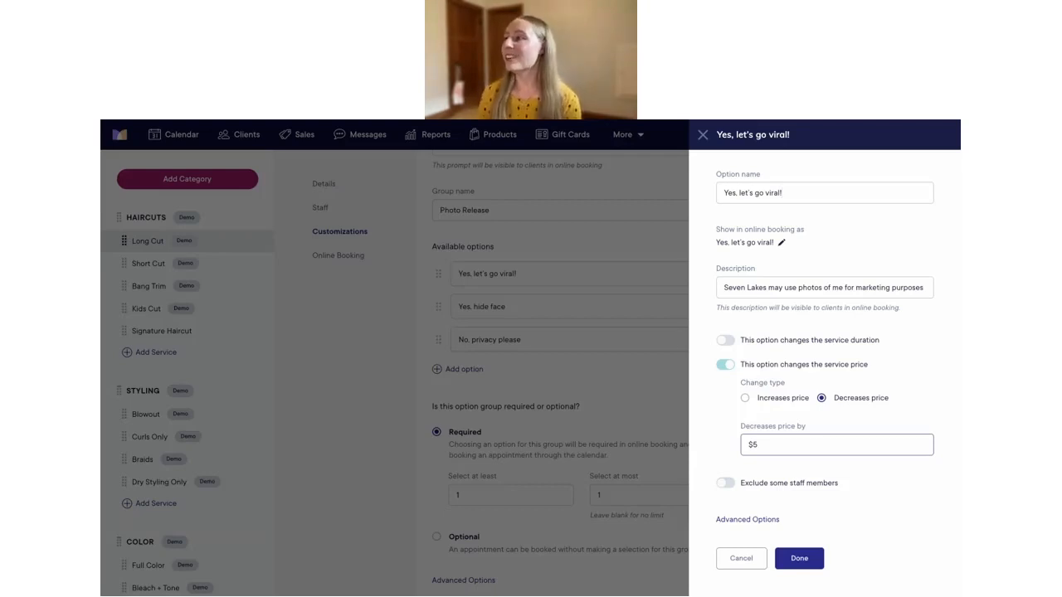
left_click(798, 559)
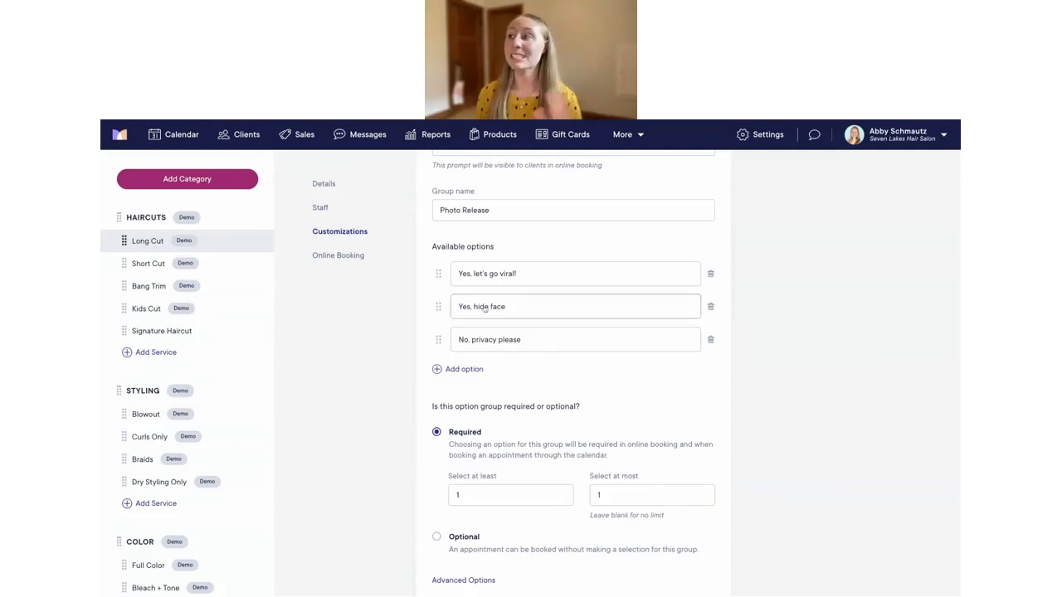
Review the "Yes, hide face" option's online booking name, description and price change, and close its details.
left_click(479, 306)
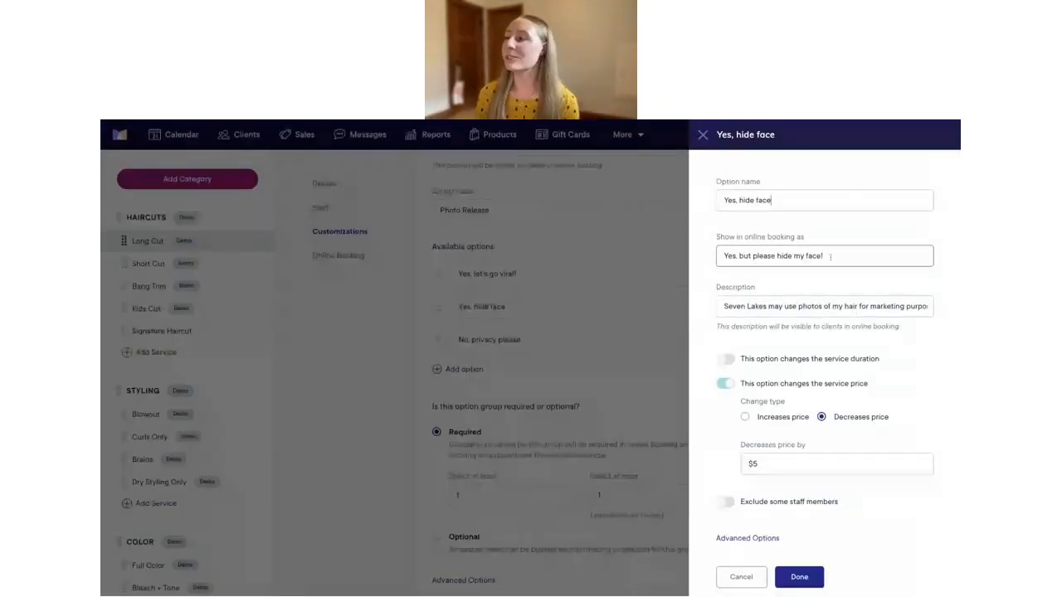
scroll(830, 274, "down", 1)
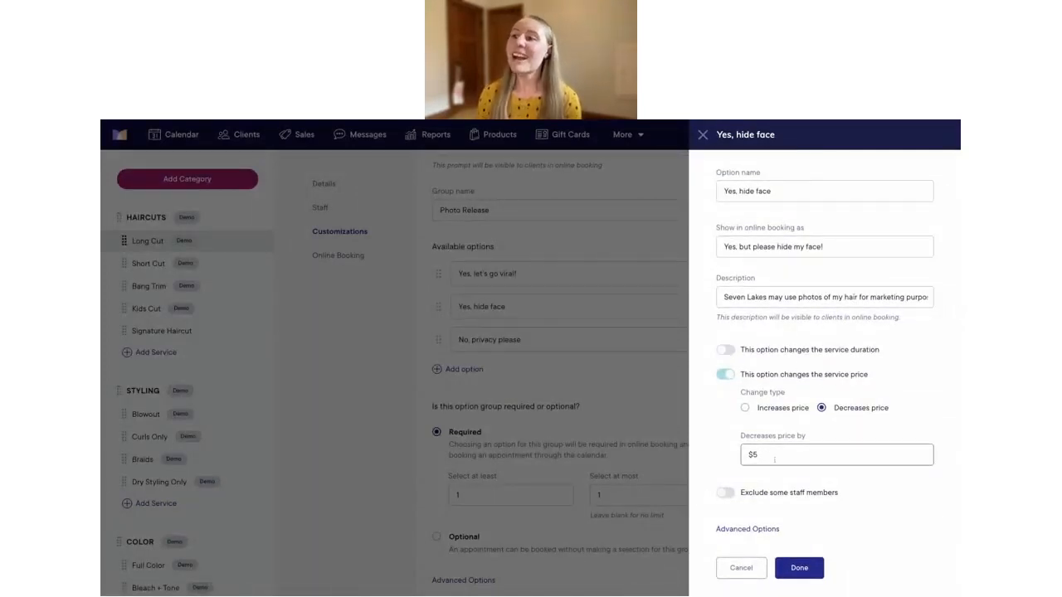
left_click(799, 568)
Check the "No, privacy please" option and the Photo Release group's selection limits, and save the group.
left_click(540, 340)
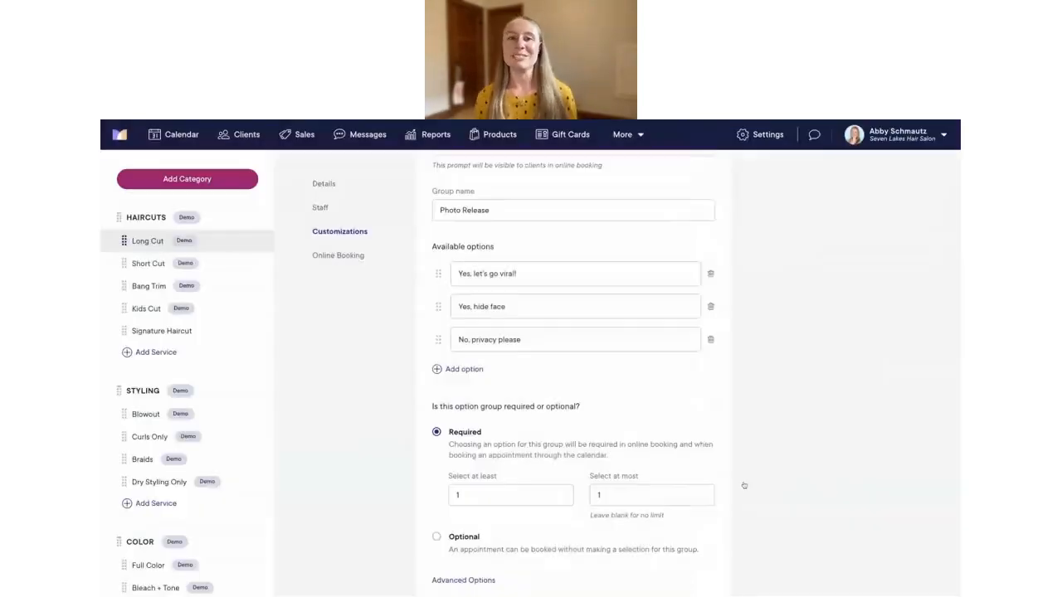
left_click(740, 483)
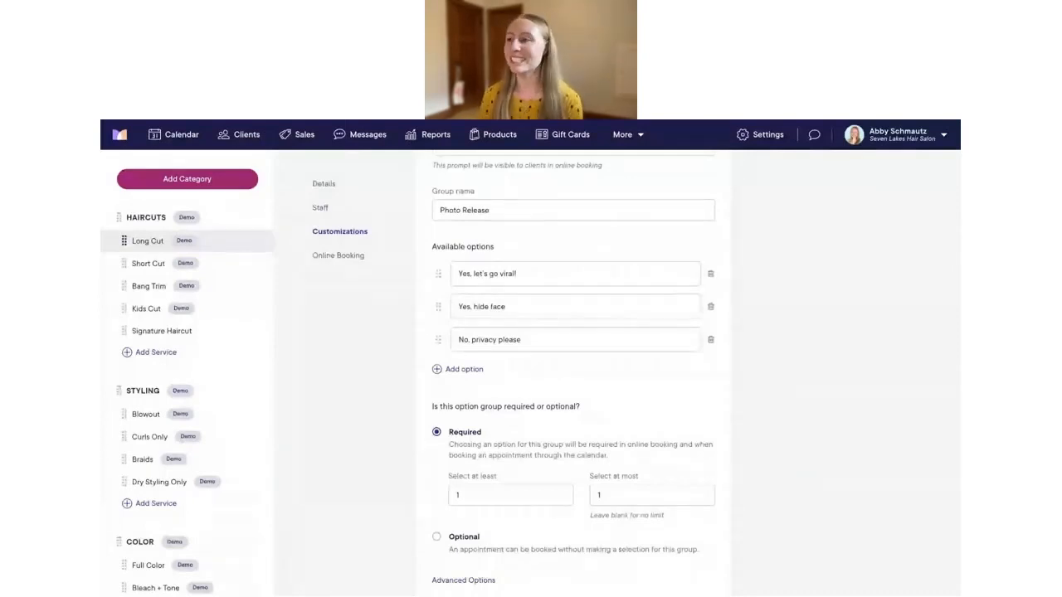
scroll(598, 411, "down", 2)
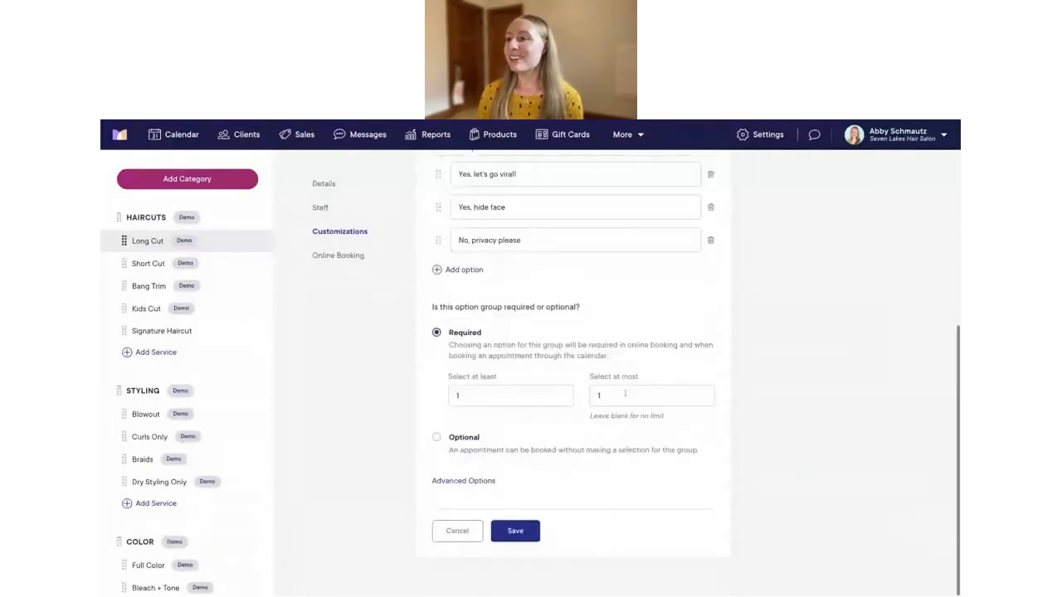
left_click(516, 532)
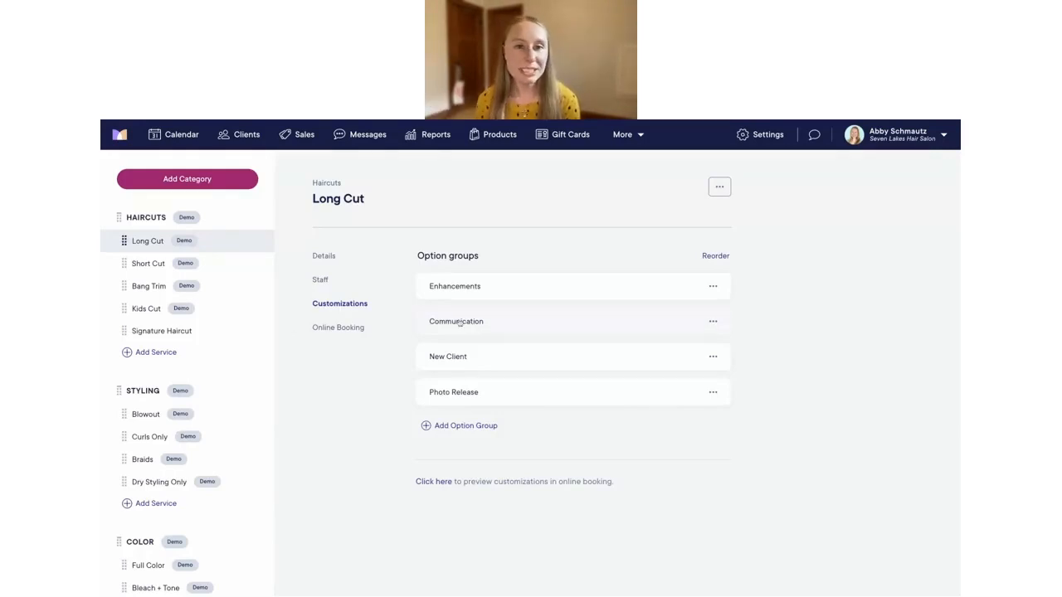
Link the existing Enhancements option group to the Signature Haircut service.
left_click(178, 333)
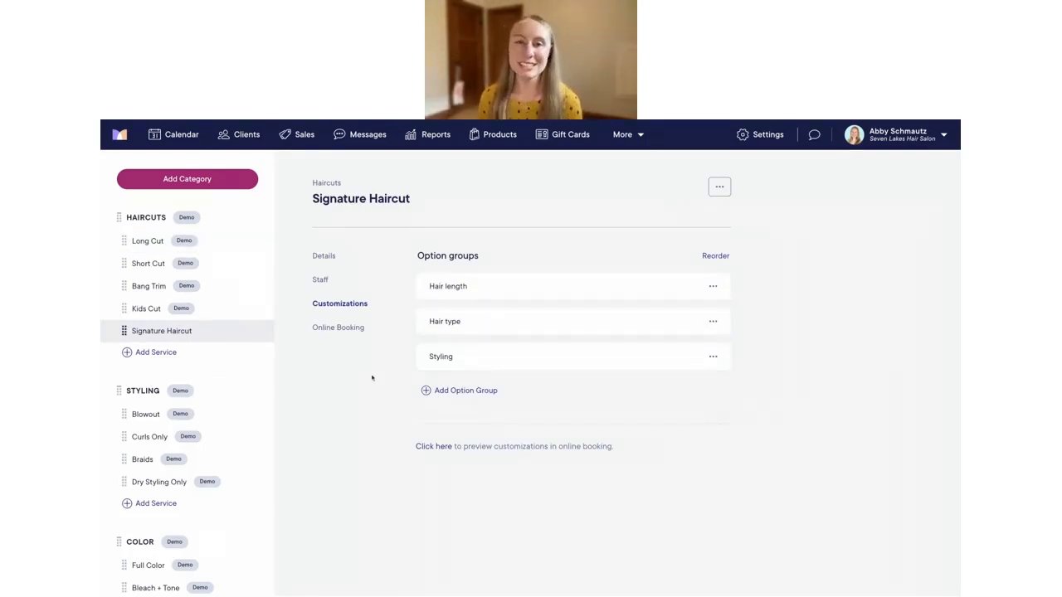
left_click(464, 392)
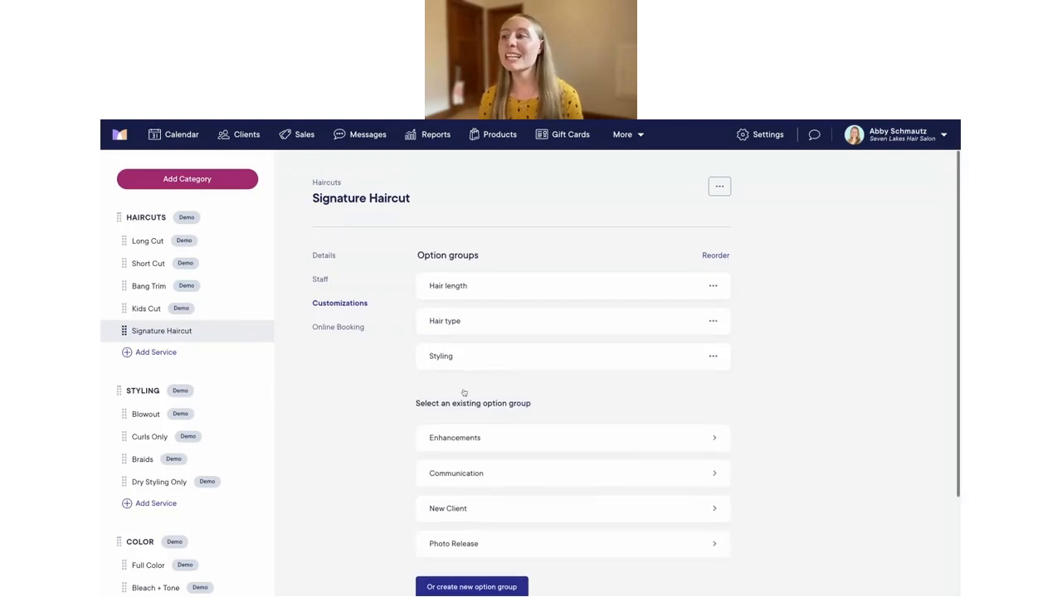
scroll(464, 393, "down", 1)
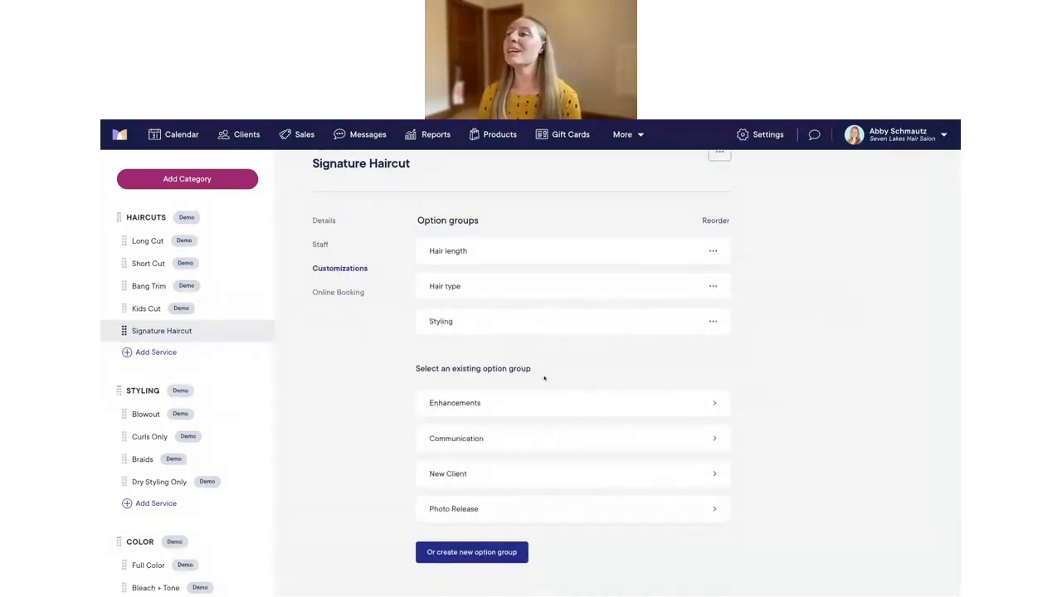
scroll(349, 450, "down", 1)
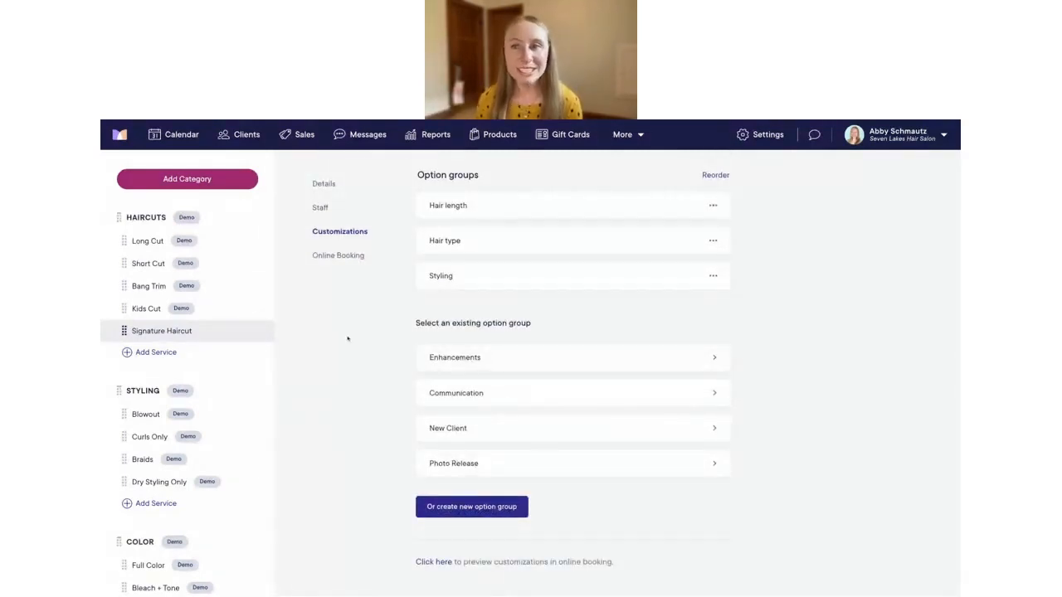
scroll(336, 345, "up", 1)
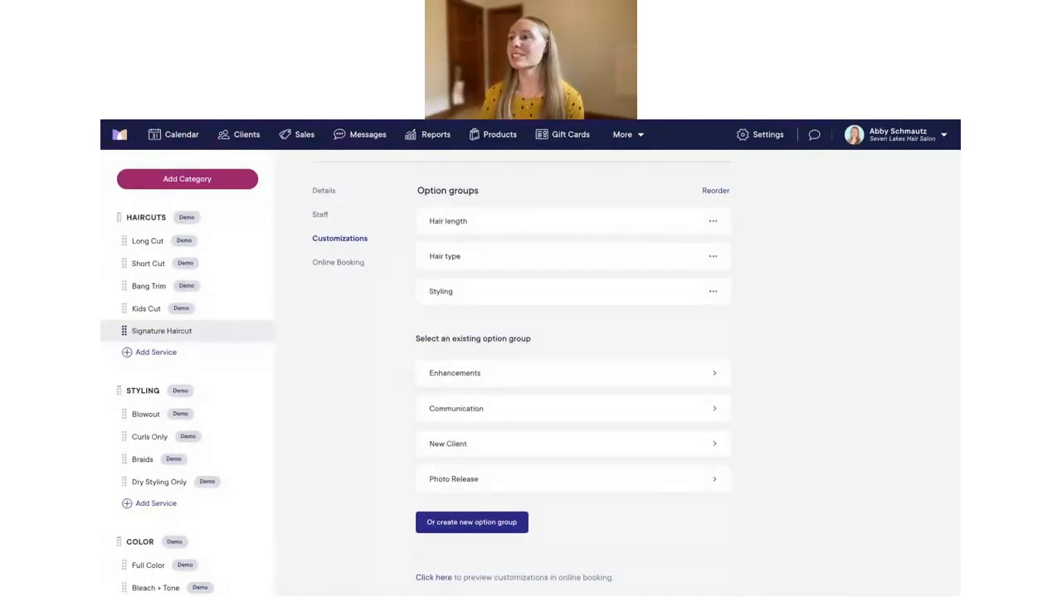
left_click(467, 373)
scroll(464, 378, "down", 2)
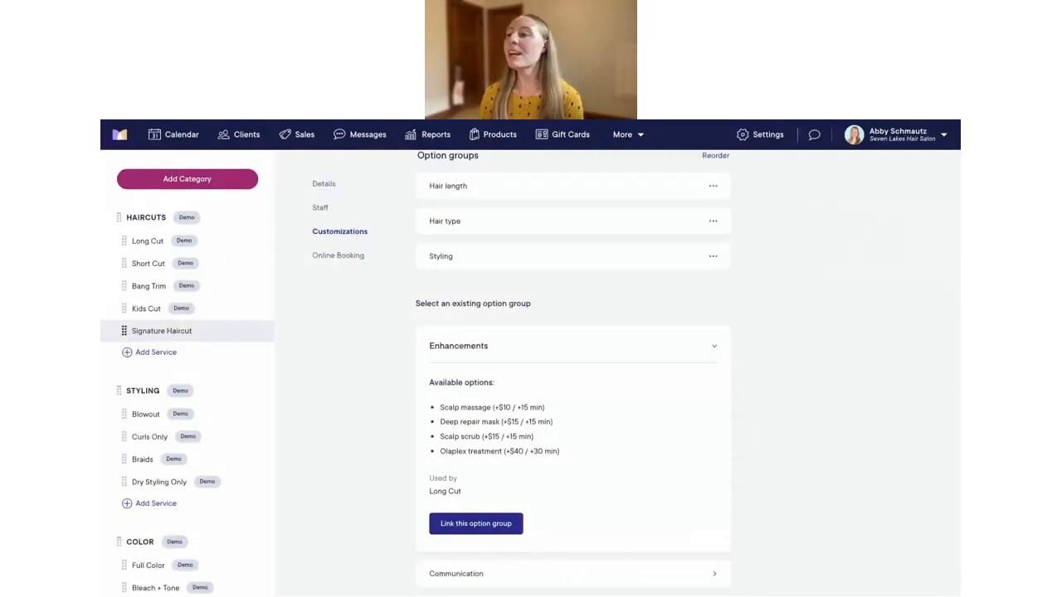
left_click(488, 521)
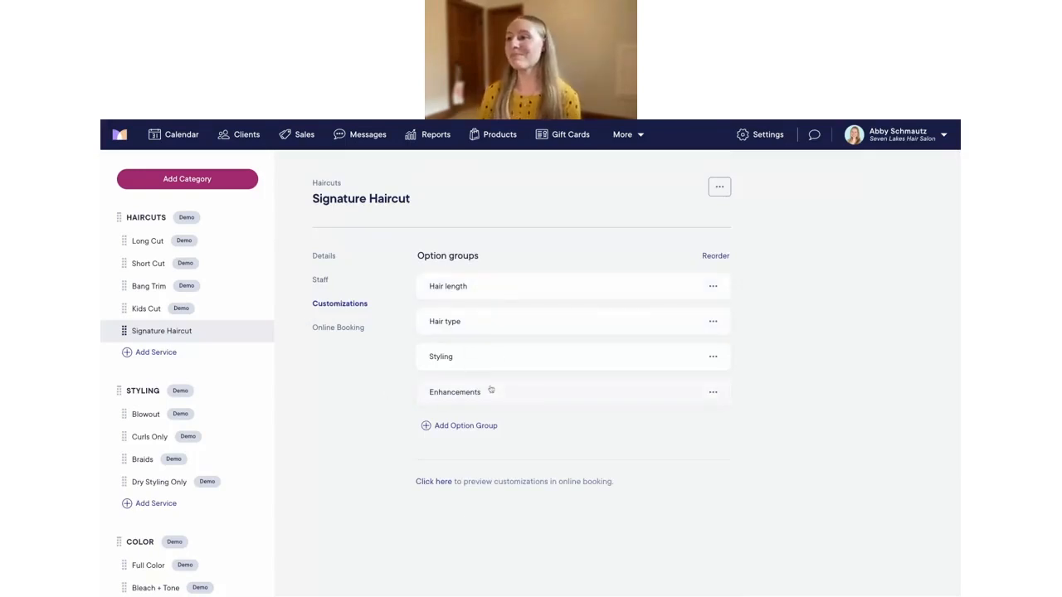
Link the existing Communication option group to the Signature Haircut service.
left_click(455, 426)
scroll(455, 428, "down", 1)
left_click(490, 409)
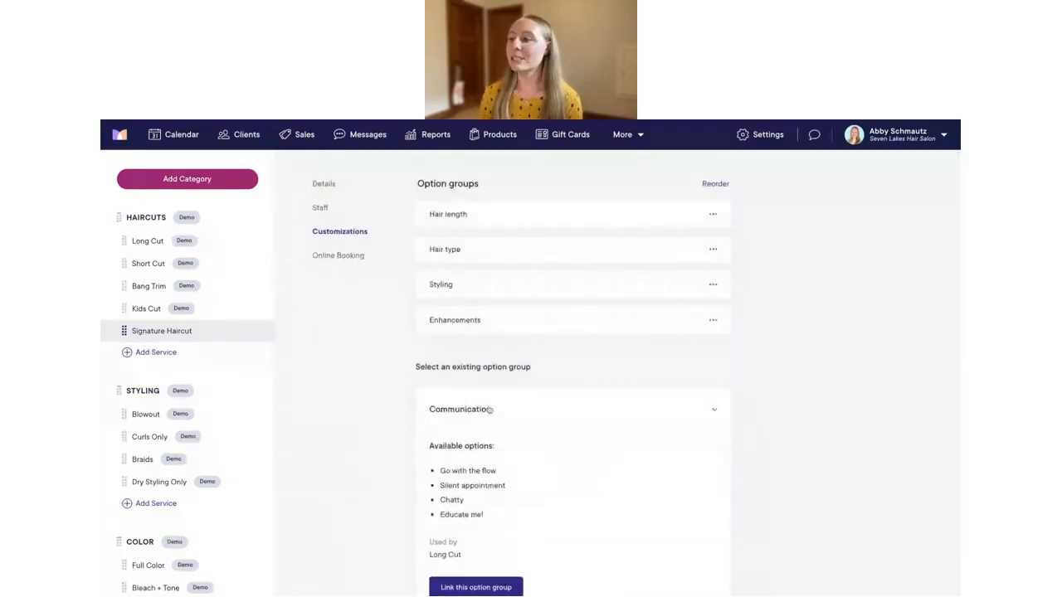
scroll(457, 334, "down", 1)
left_click(452, 517)
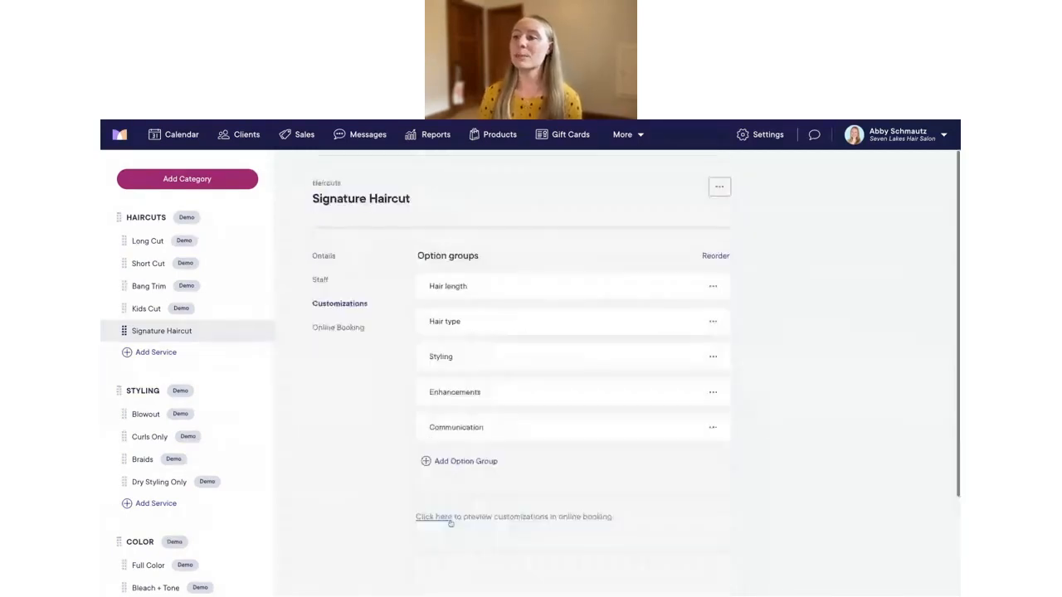
Add the existing New Client option group to the Signature Haircut's customizations.
left_click(459, 461)
scroll(458, 469, "down", 1)
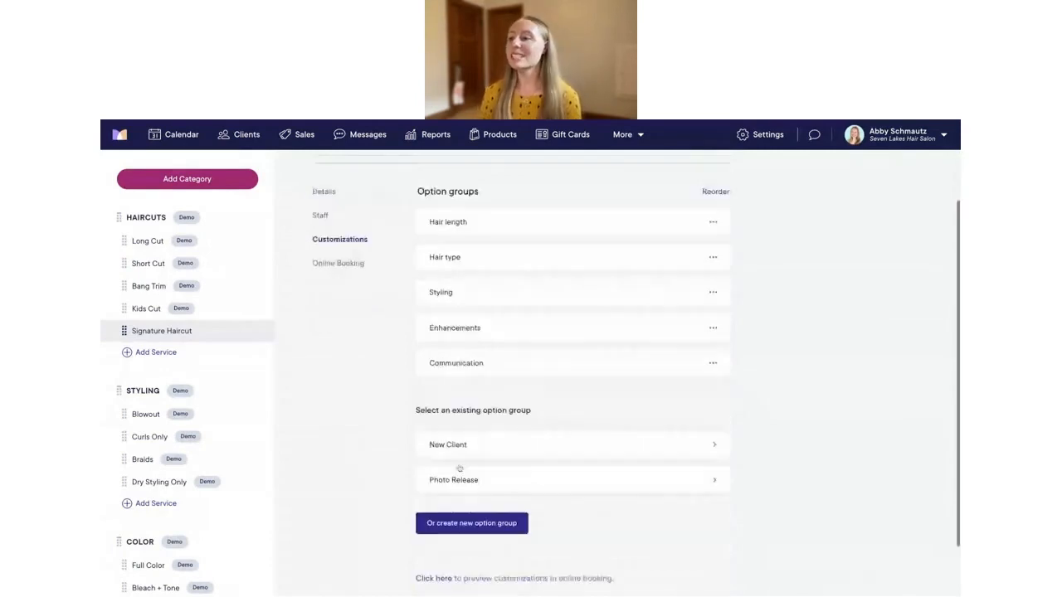
left_click(452, 444)
scroll(505, 481, "down", 1)
left_click(475, 513)
Add the existing Photo Release option group to the Signature Haircut's customizations.
scroll(481, 451, "down", 1)
scroll(481, 451, "down", 1)
left_click(441, 430)
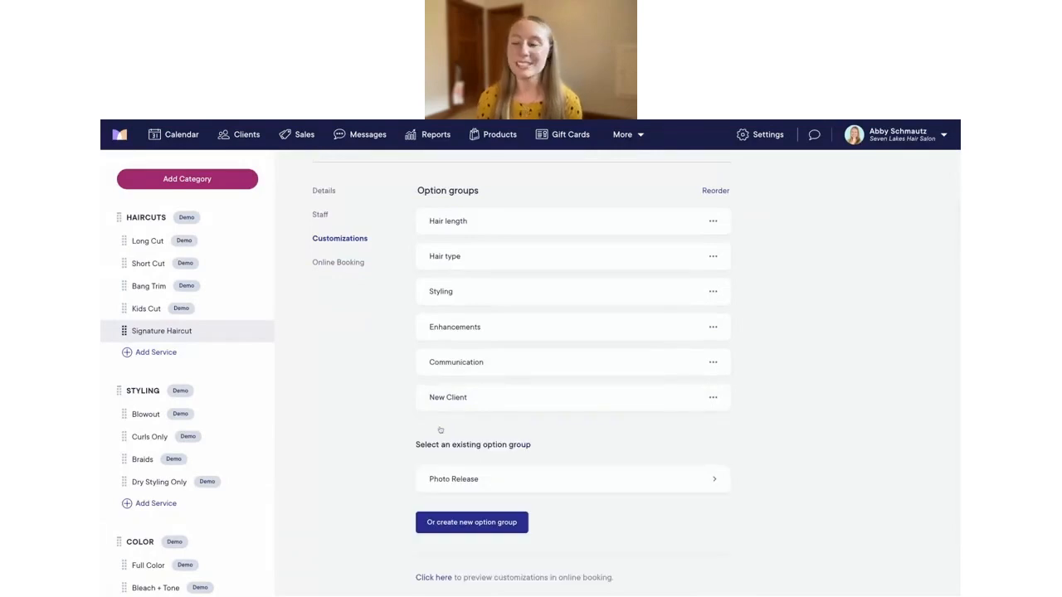
left_click(456, 482)
scroll(479, 492, "down", 1)
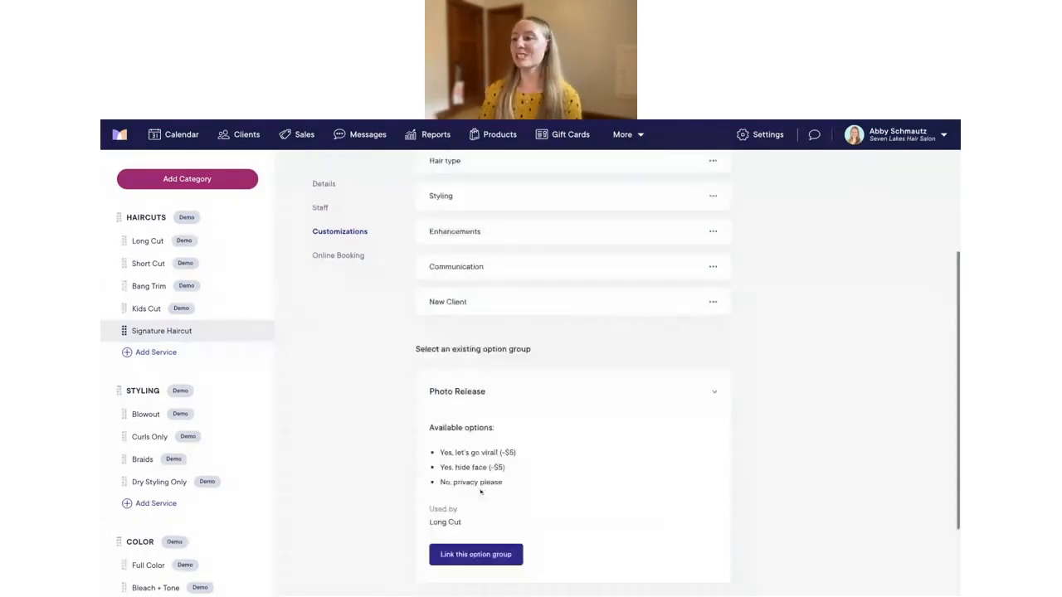
left_click(465, 554)
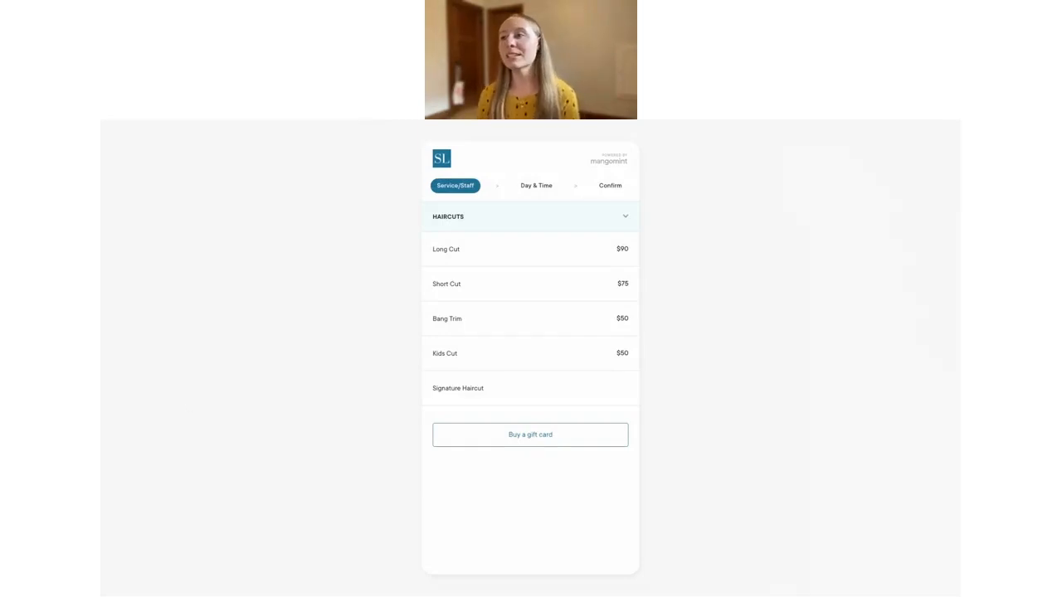
Open the Signature Haircut in online booking and examine its desired hair length and primary hair type questions.
left_click(453, 389)
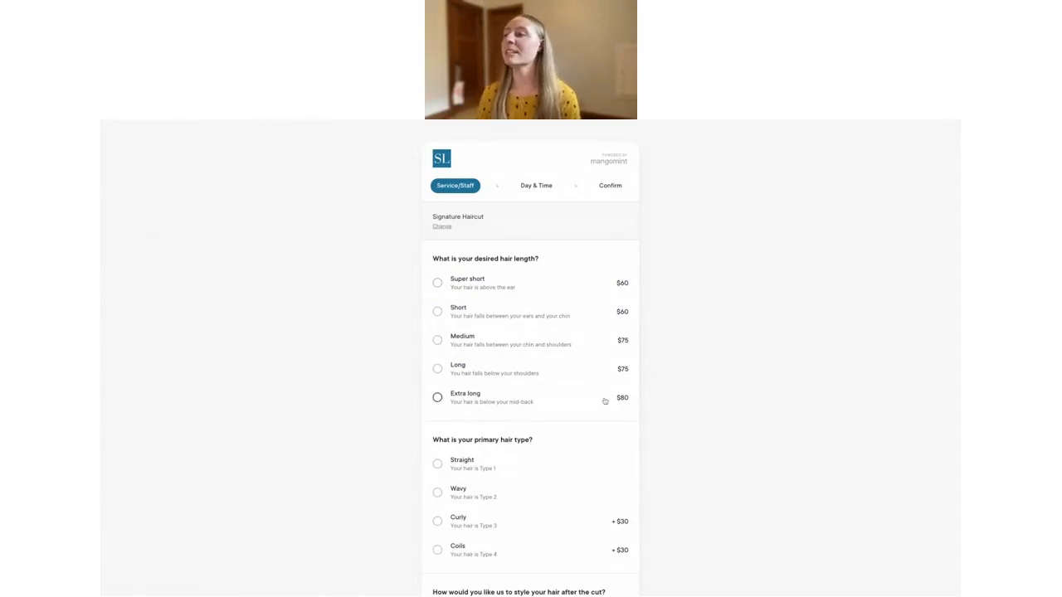
scroll(798, 348, "down", 1)
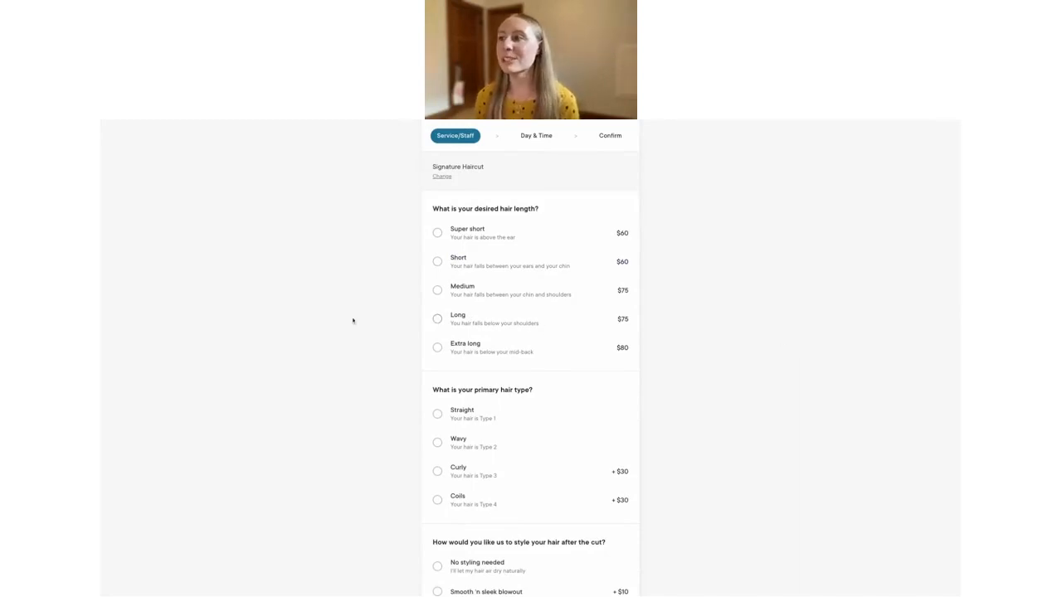
scroll(353, 320, "down", 2)
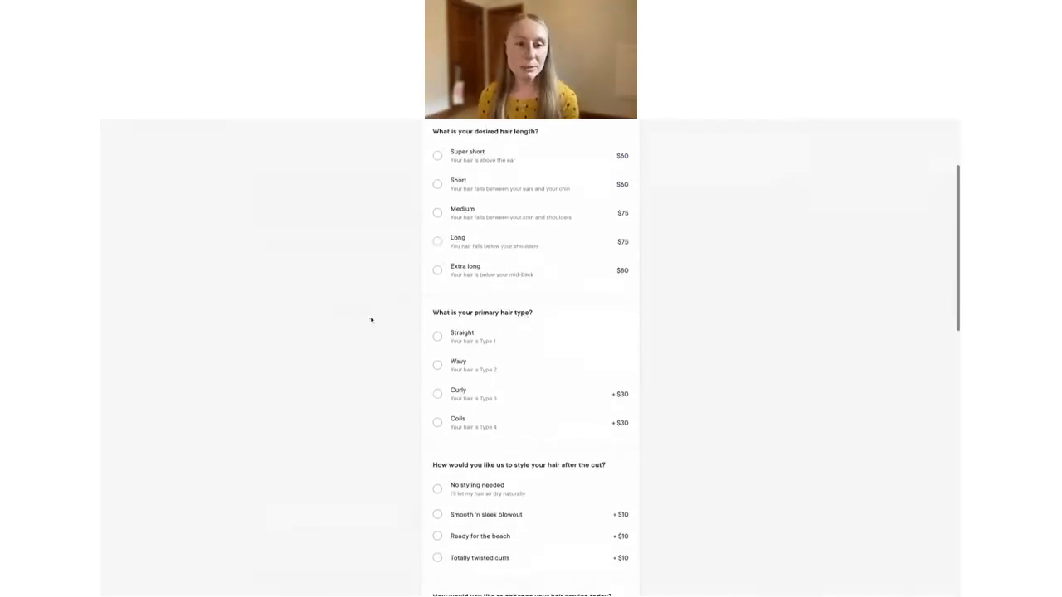
scroll(370, 318, "down", 1)
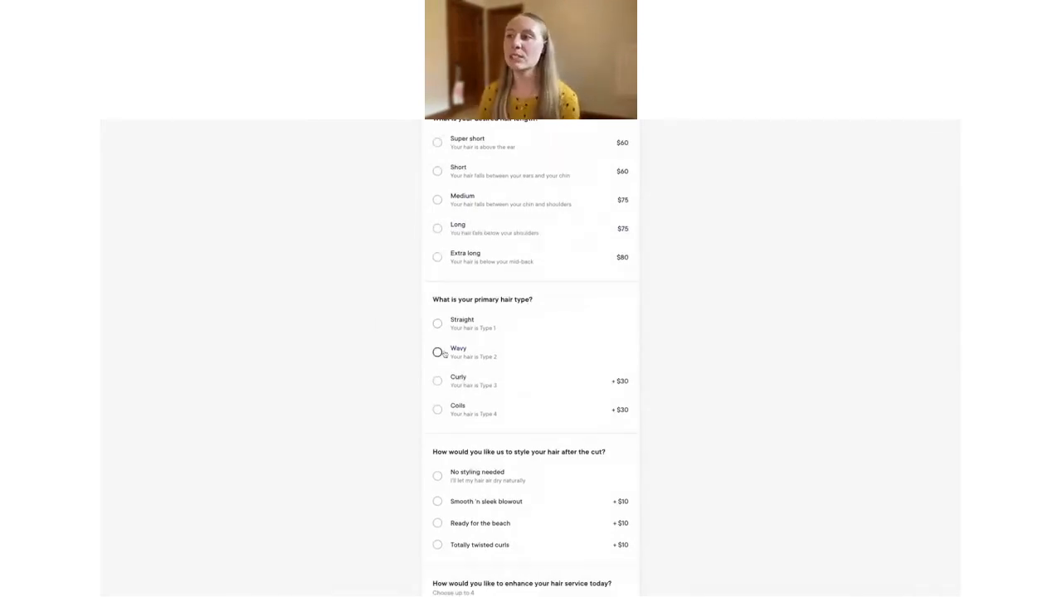
scroll(440, 361, "up", 3)
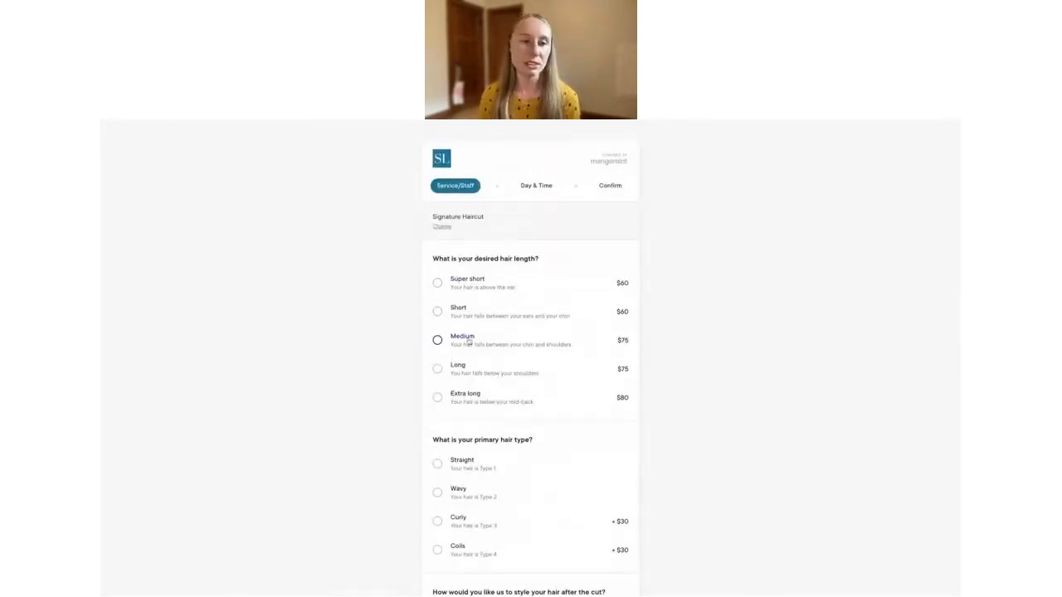
scroll(483, 324, "down", 2)
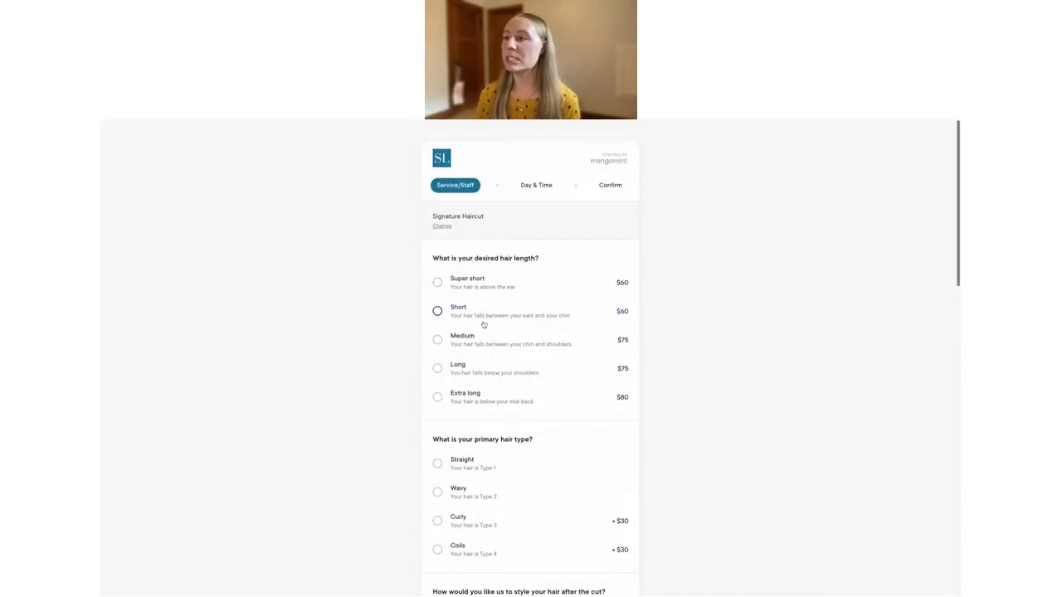
scroll(492, 415, "down", 2)
scroll(578, 374, "down", 2)
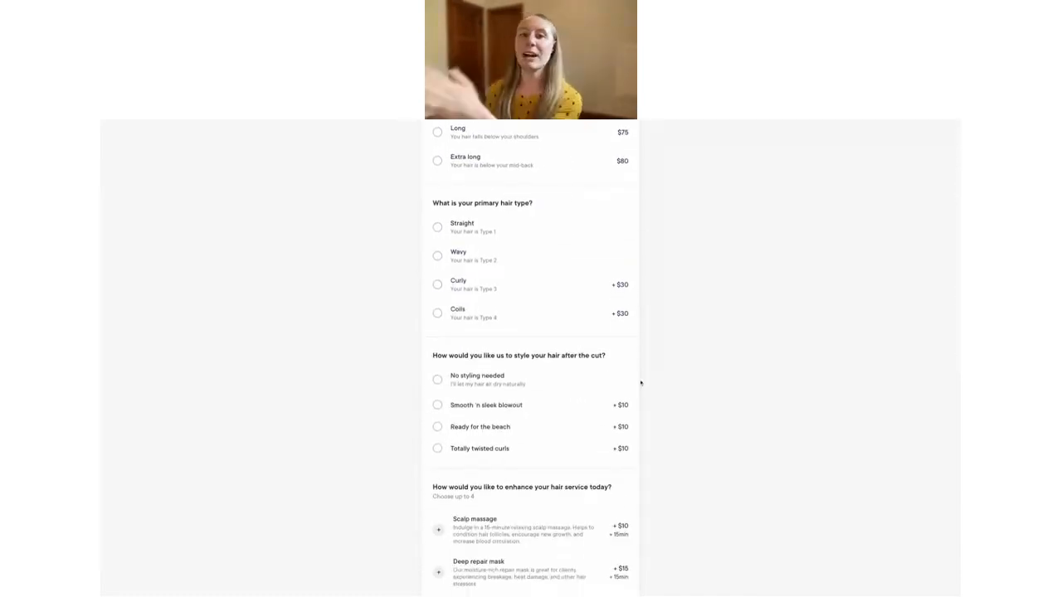
Examine the styling and enhancement questions of the Signature Haircut booking form, including the extra prices and times.
scroll(640, 383, "down", 1)
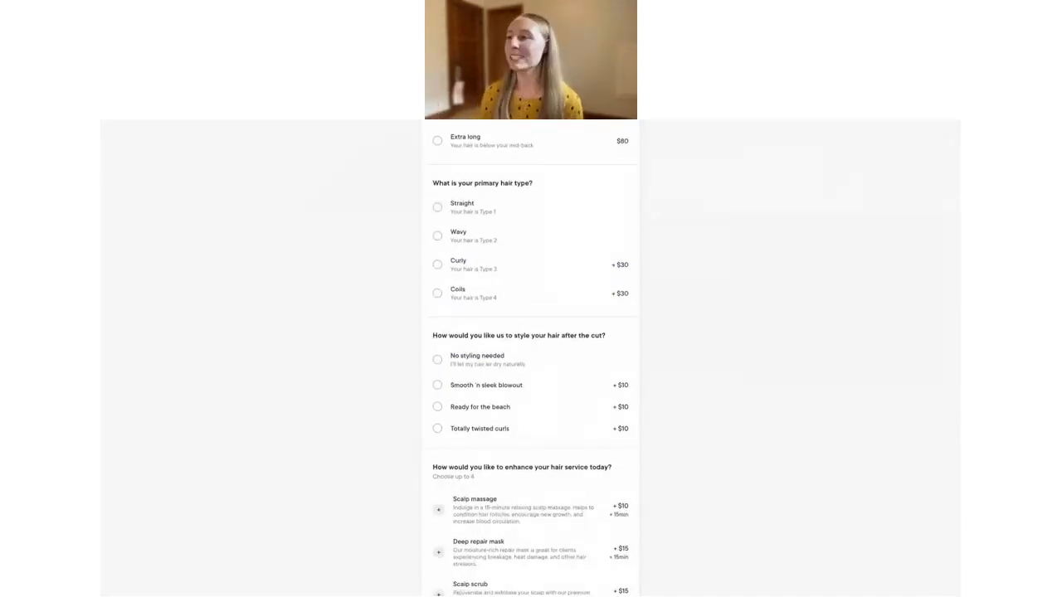
scroll(451, 291, "down", 2)
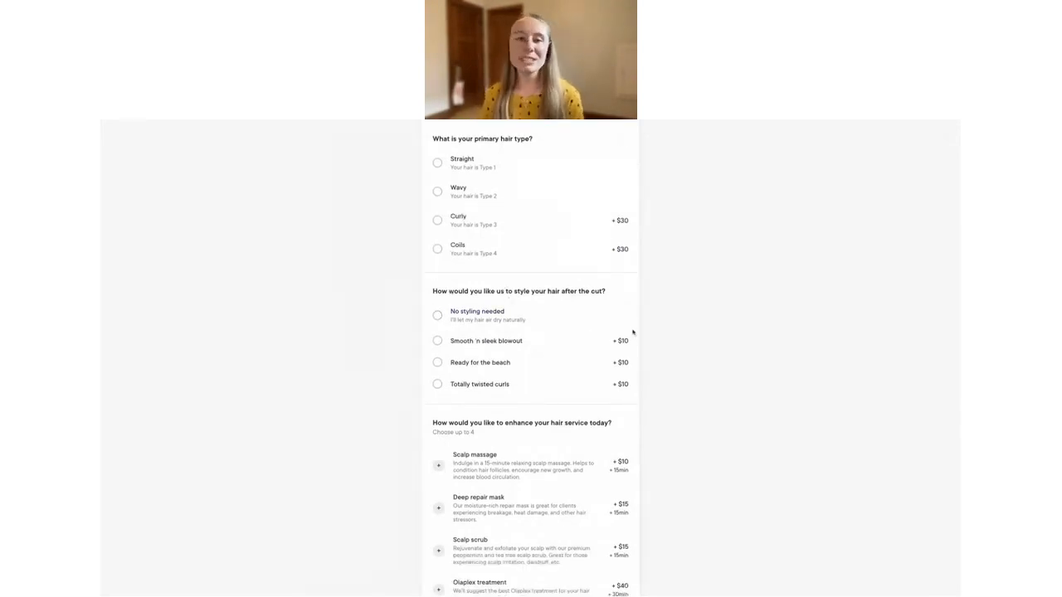
scroll(598, 361, "down", 1)
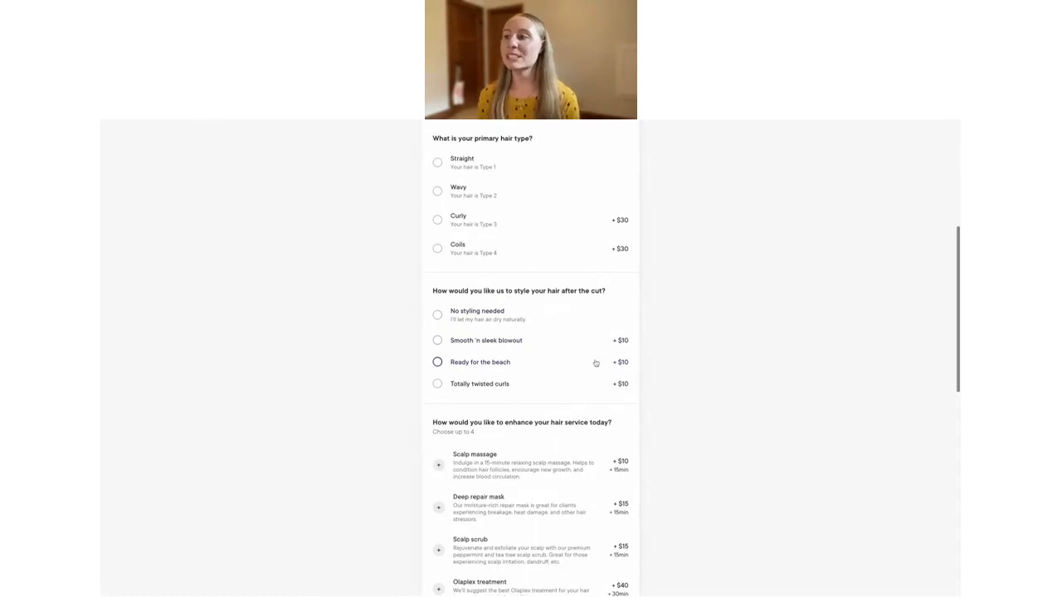
scroll(614, 340, "down", 3)
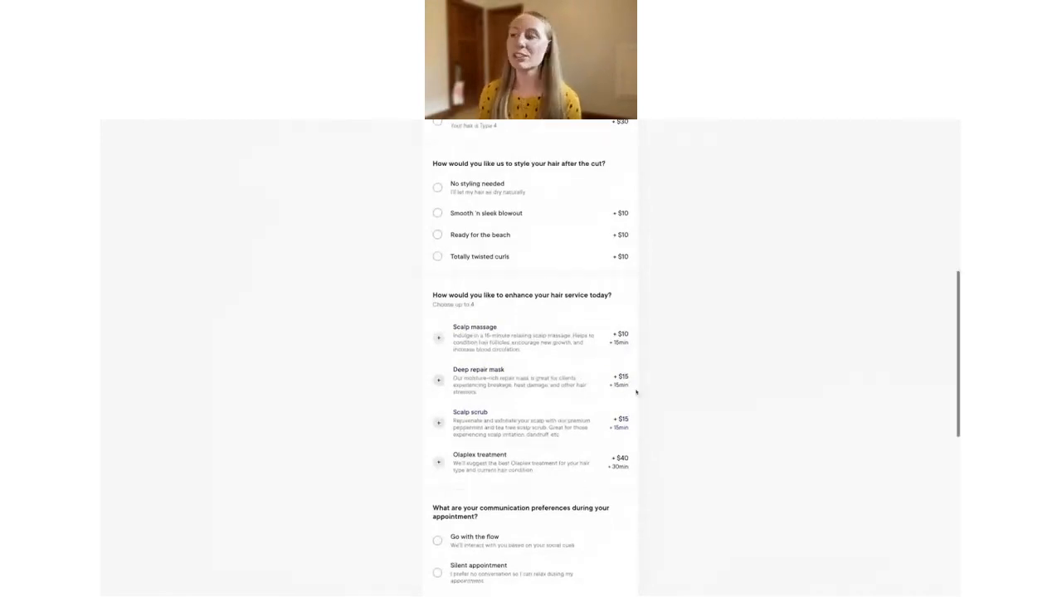
scroll(636, 392, "up", 1)
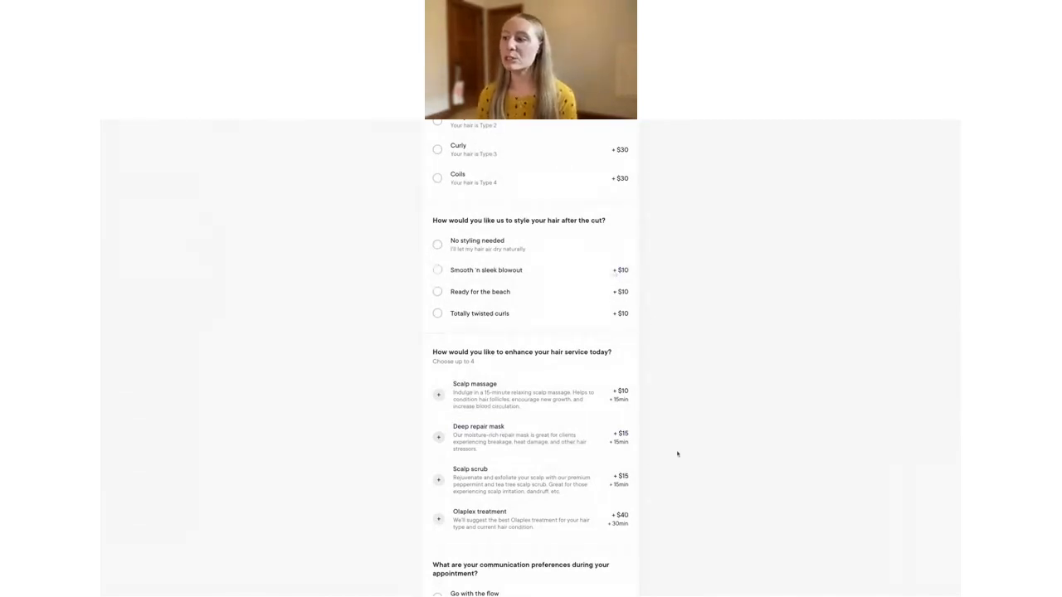
scroll(642, 460, "down", 1)
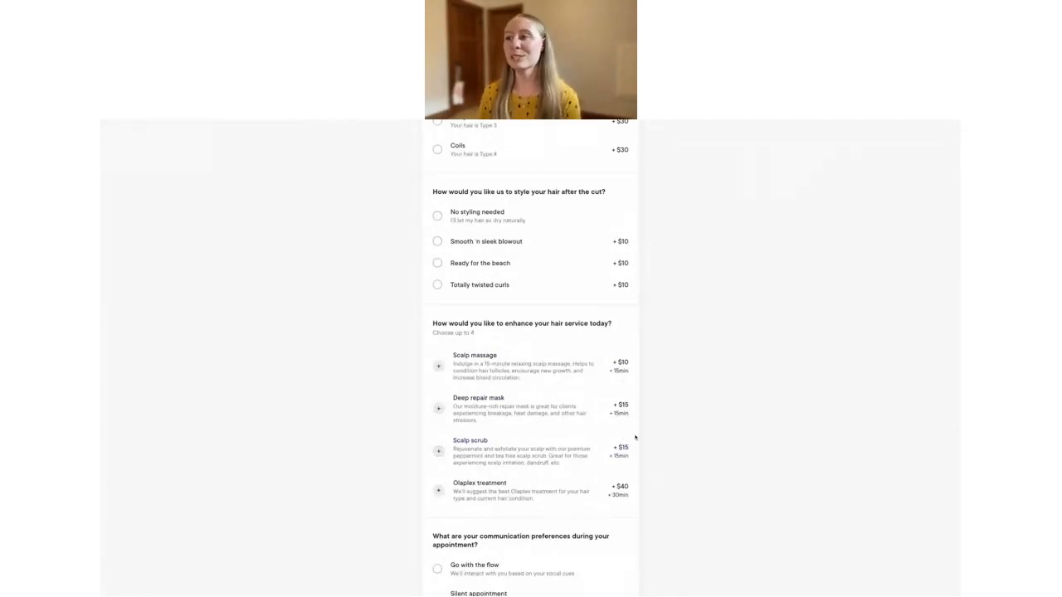
Examine the communication preferences, new or existing client, and photo sharing questions at the end of the booking form.
scroll(685, 387, "down", 3)
scroll(685, 387, "down", 3)
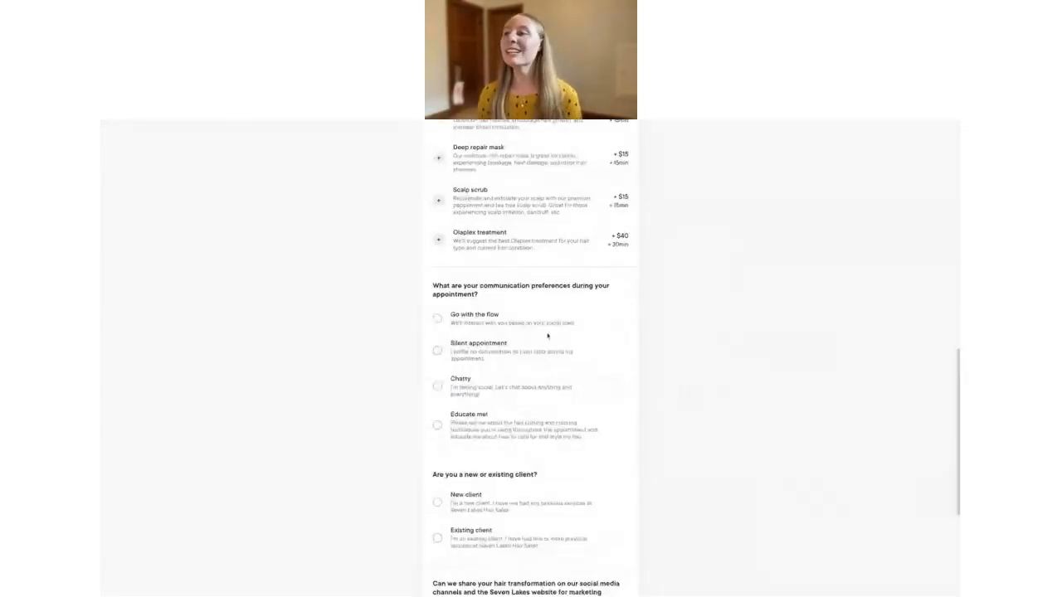
scroll(549, 336, "down", 1)
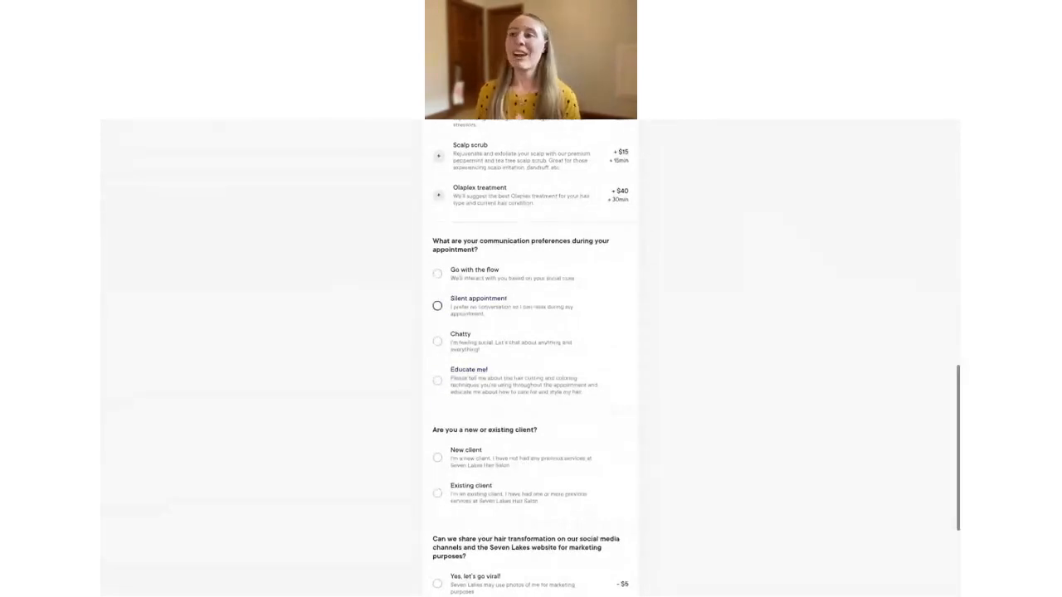
scroll(556, 317, "down", 3)
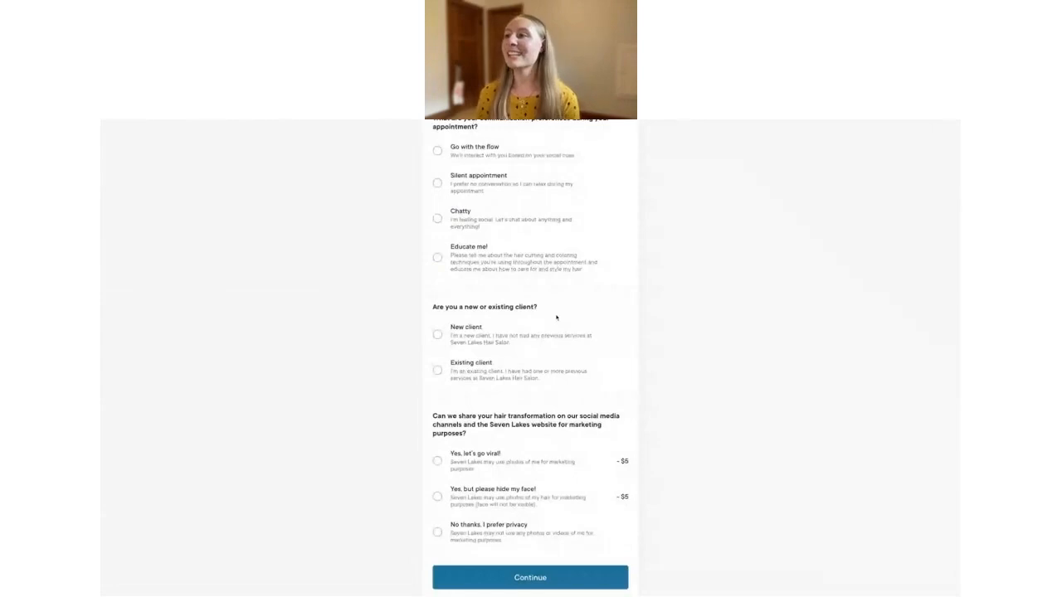
scroll(555, 317, "down", 1)
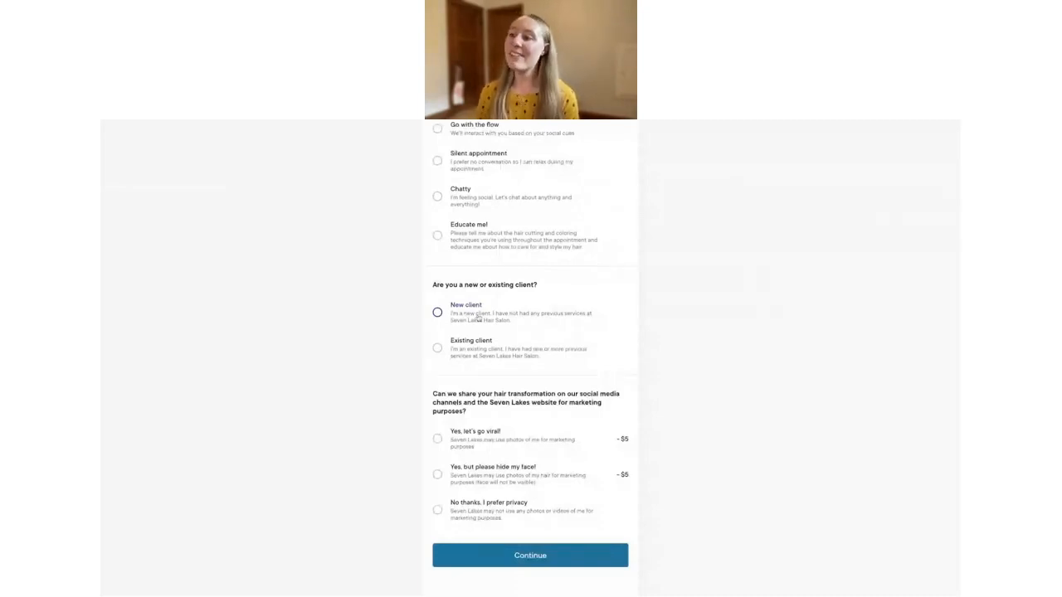
scroll(764, 335, "down", 1)
scroll(570, 381, "down", 1)
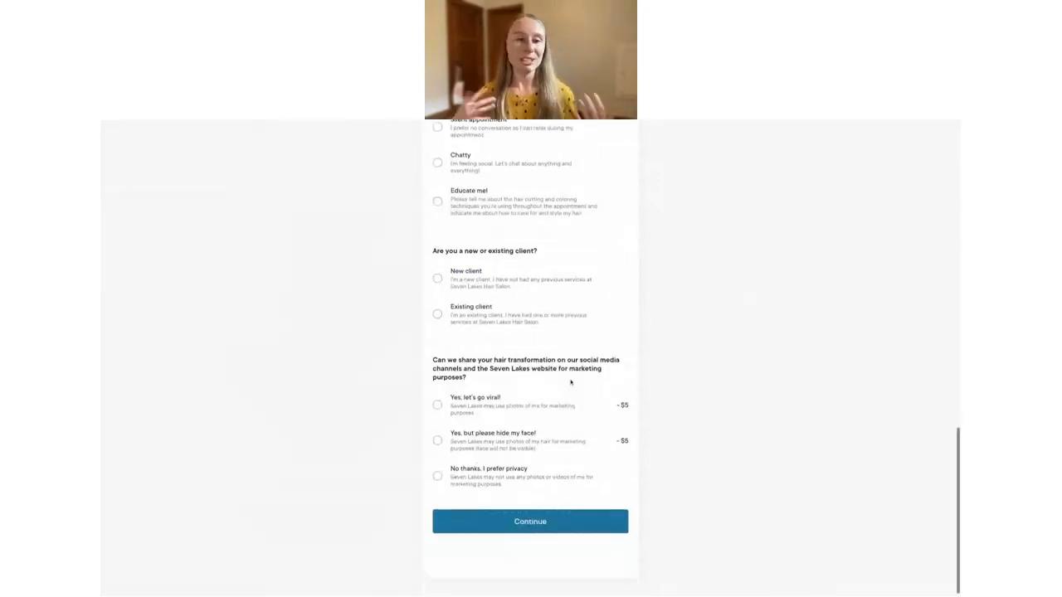
scroll(608, 367, "down", 1)
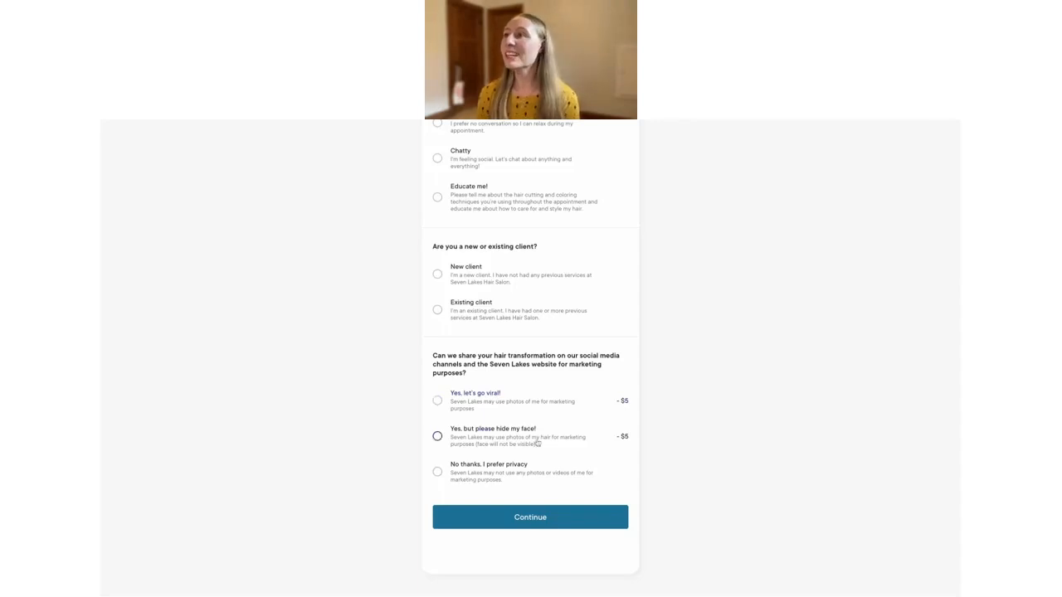
Return to the beginning of the Signature Haircut booking form and look over the hair length and hair type questions again.
scroll(602, 411, "up", 10)
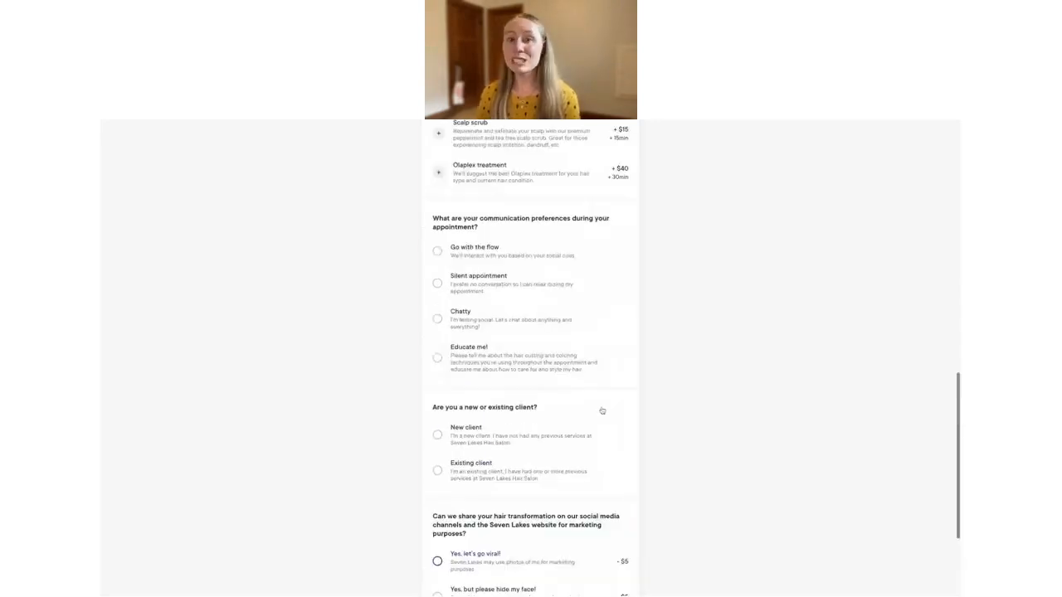
scroll(602, 411, "up", 4)
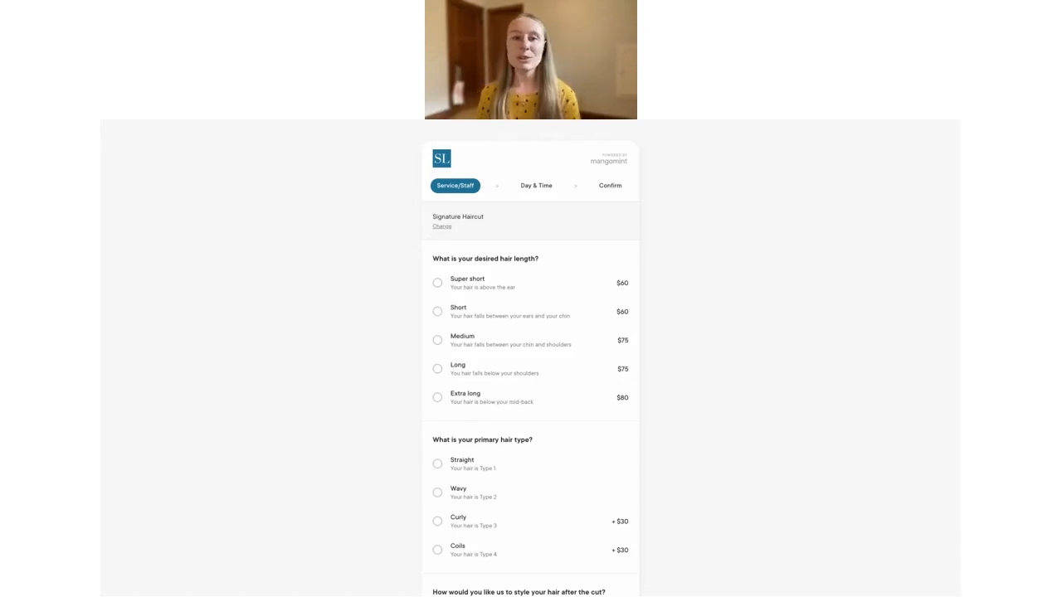
scroll(531, 358, "down", 1)
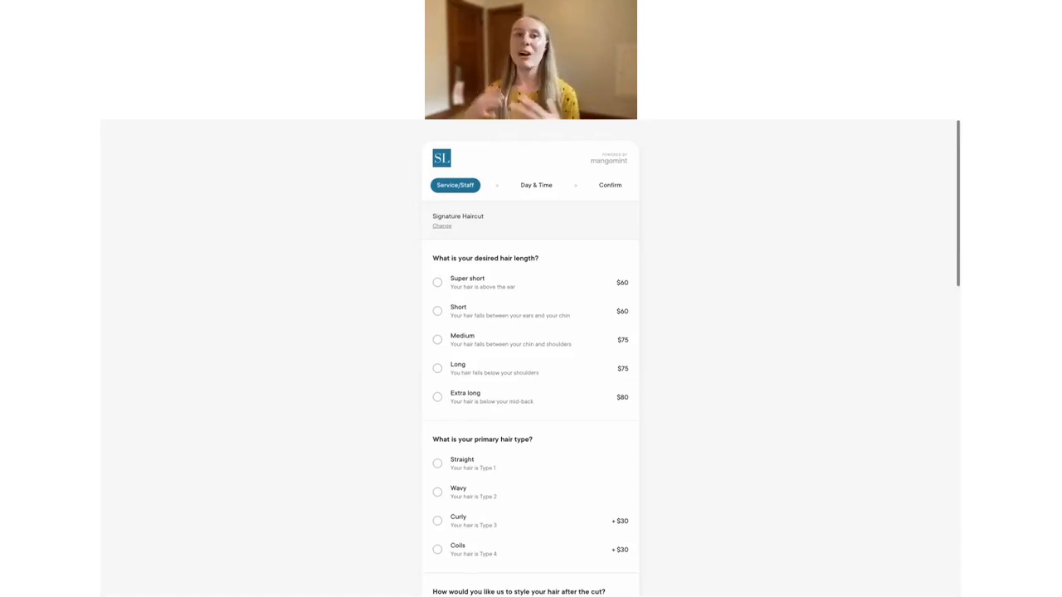
scroll(531, 358, "down", 2)
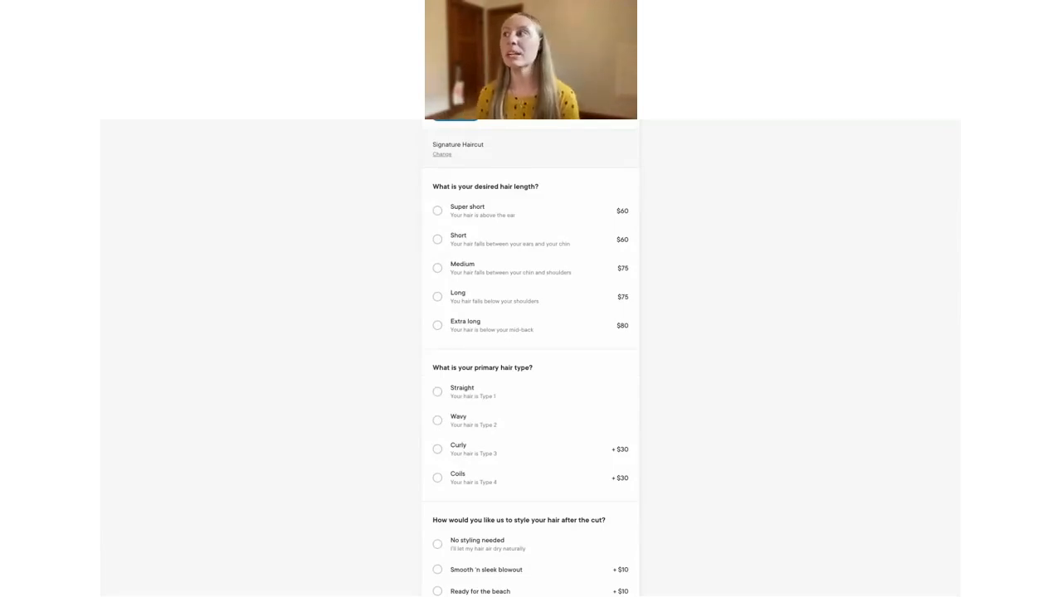
scroll(531, 358, "up", 1)
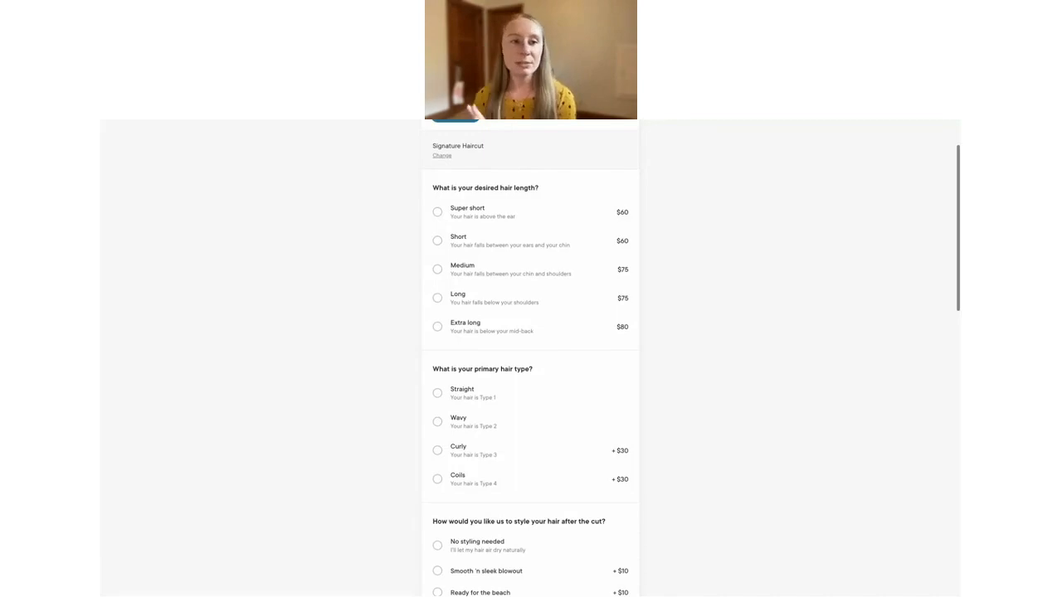
scroll(531, 357, "up", 2)
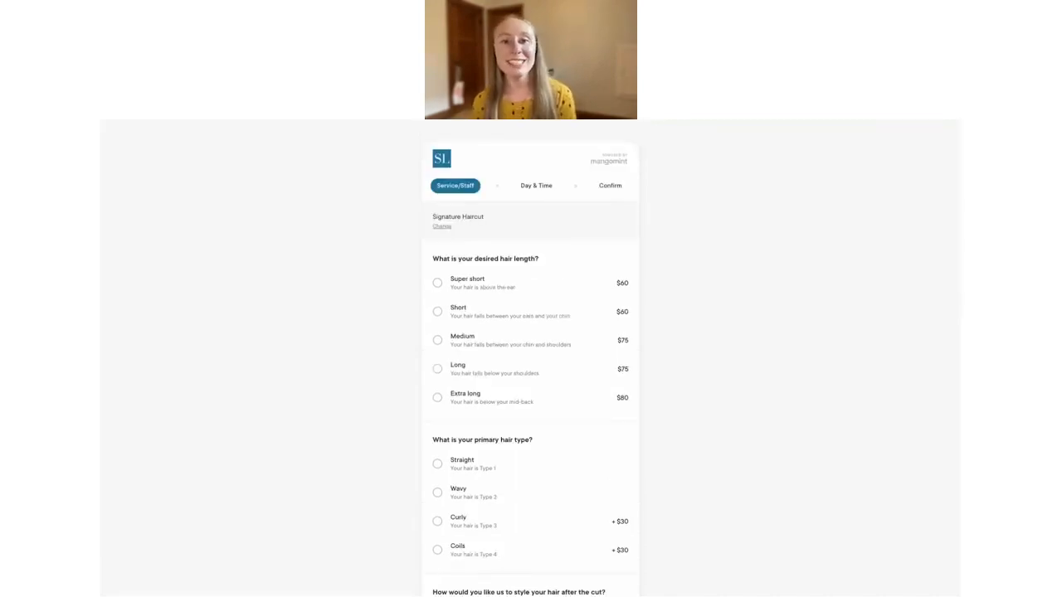